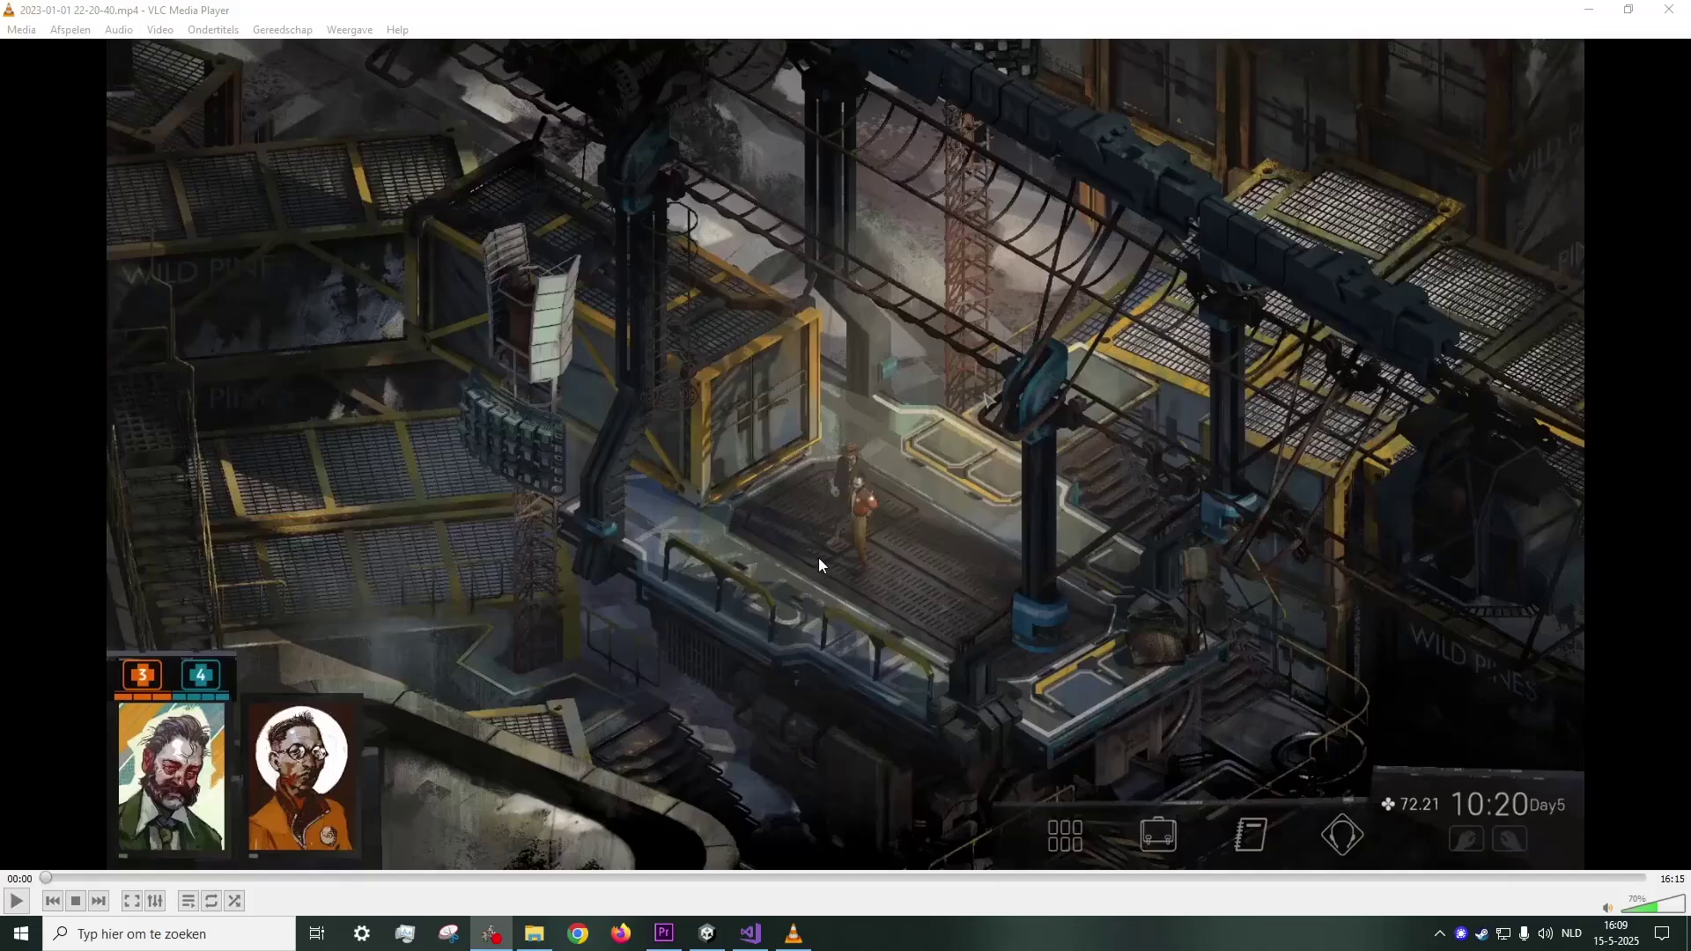
- Play the Disco Elysium clip in VLC, pause at 00:12 on the container-door dialogue, then go to Unity
click(199, 828)
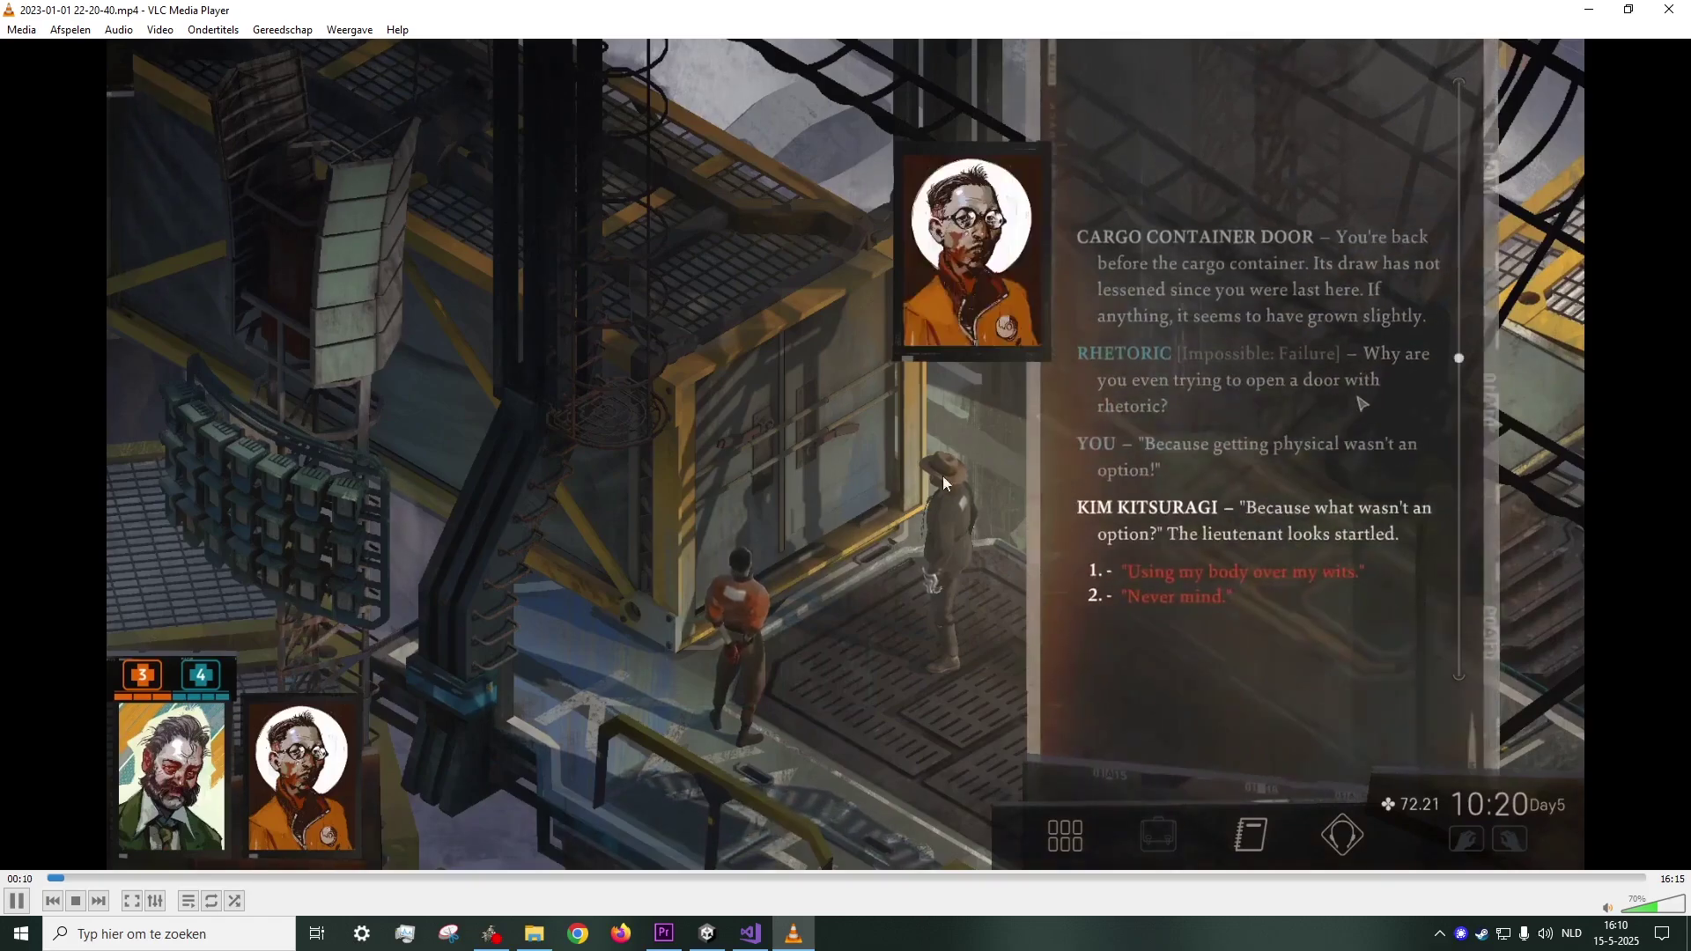
click(17, 901)
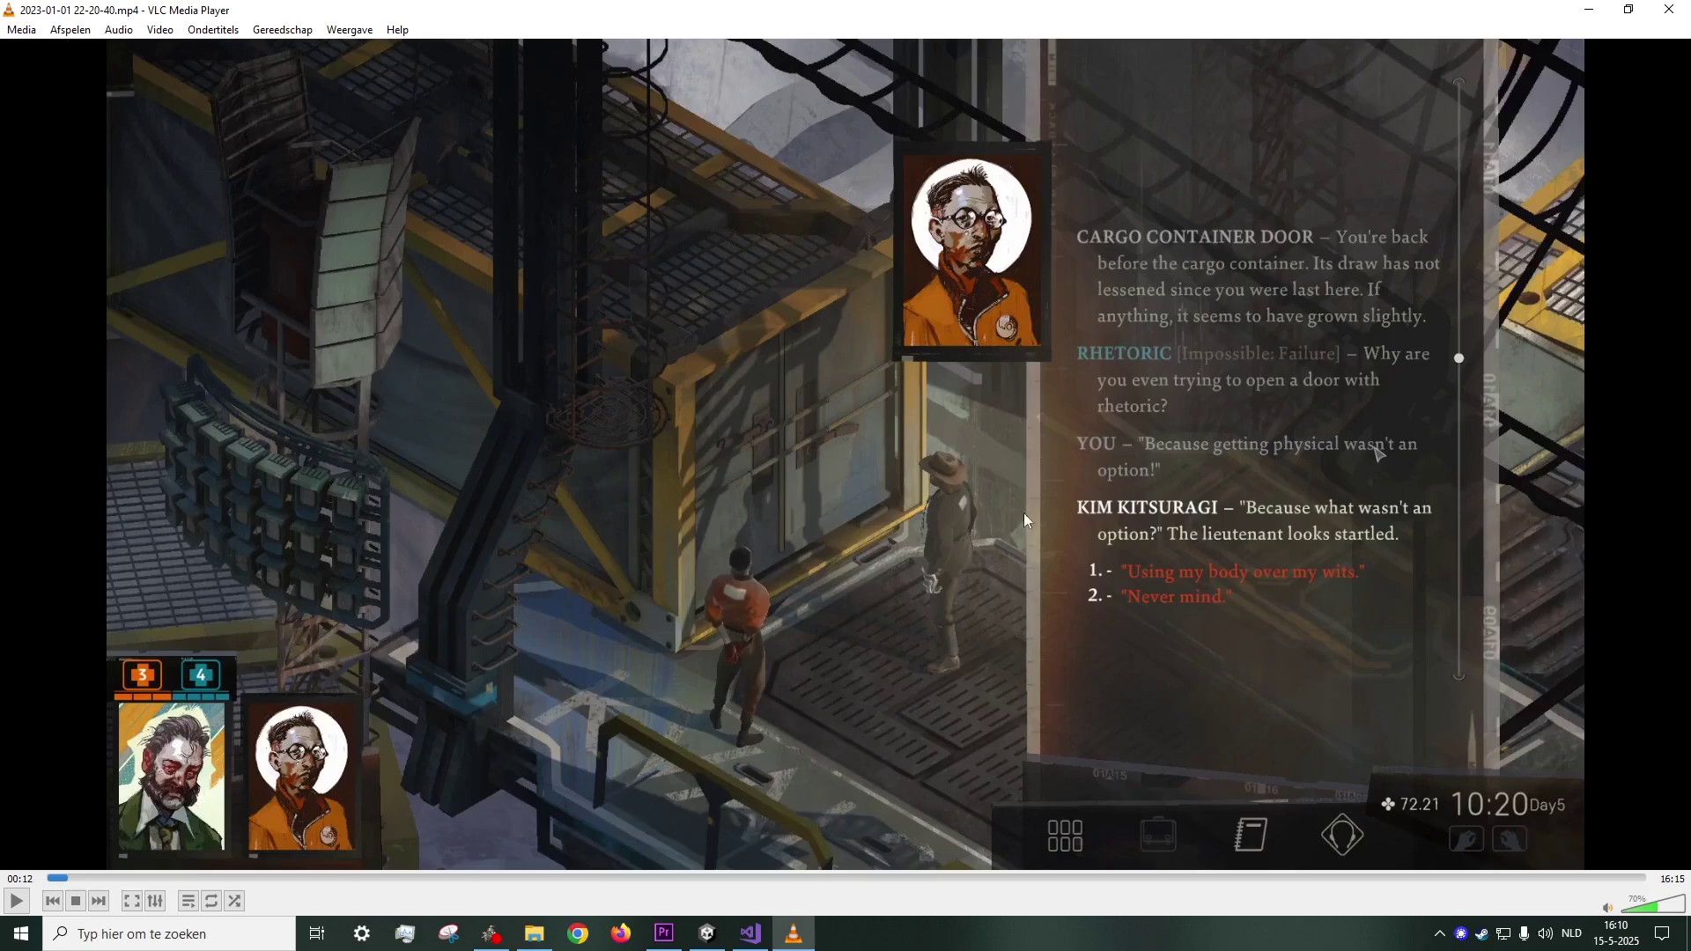
click(707, 934)
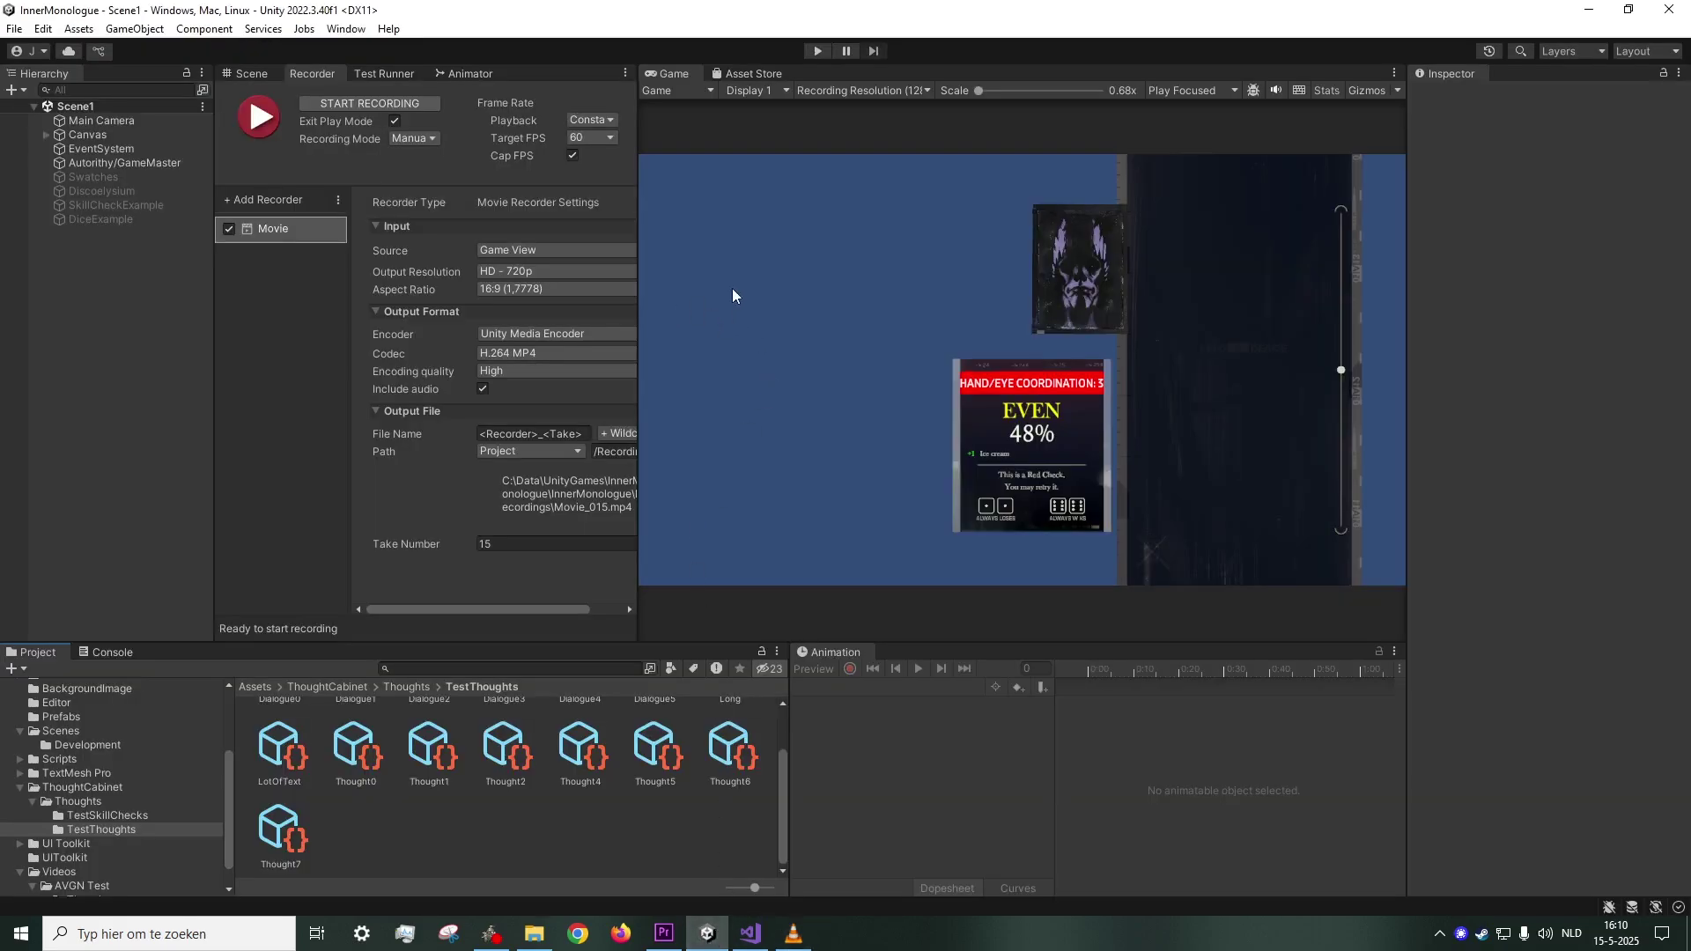
- Nudge the Recorder/Game splitter and swap to the Scene view showing the Hand/Eye Coordination card
mouse_move(640, 299)
mouse_down()
mouse_move(612, 299)
mouse_move(636, 299)
mouse_up()
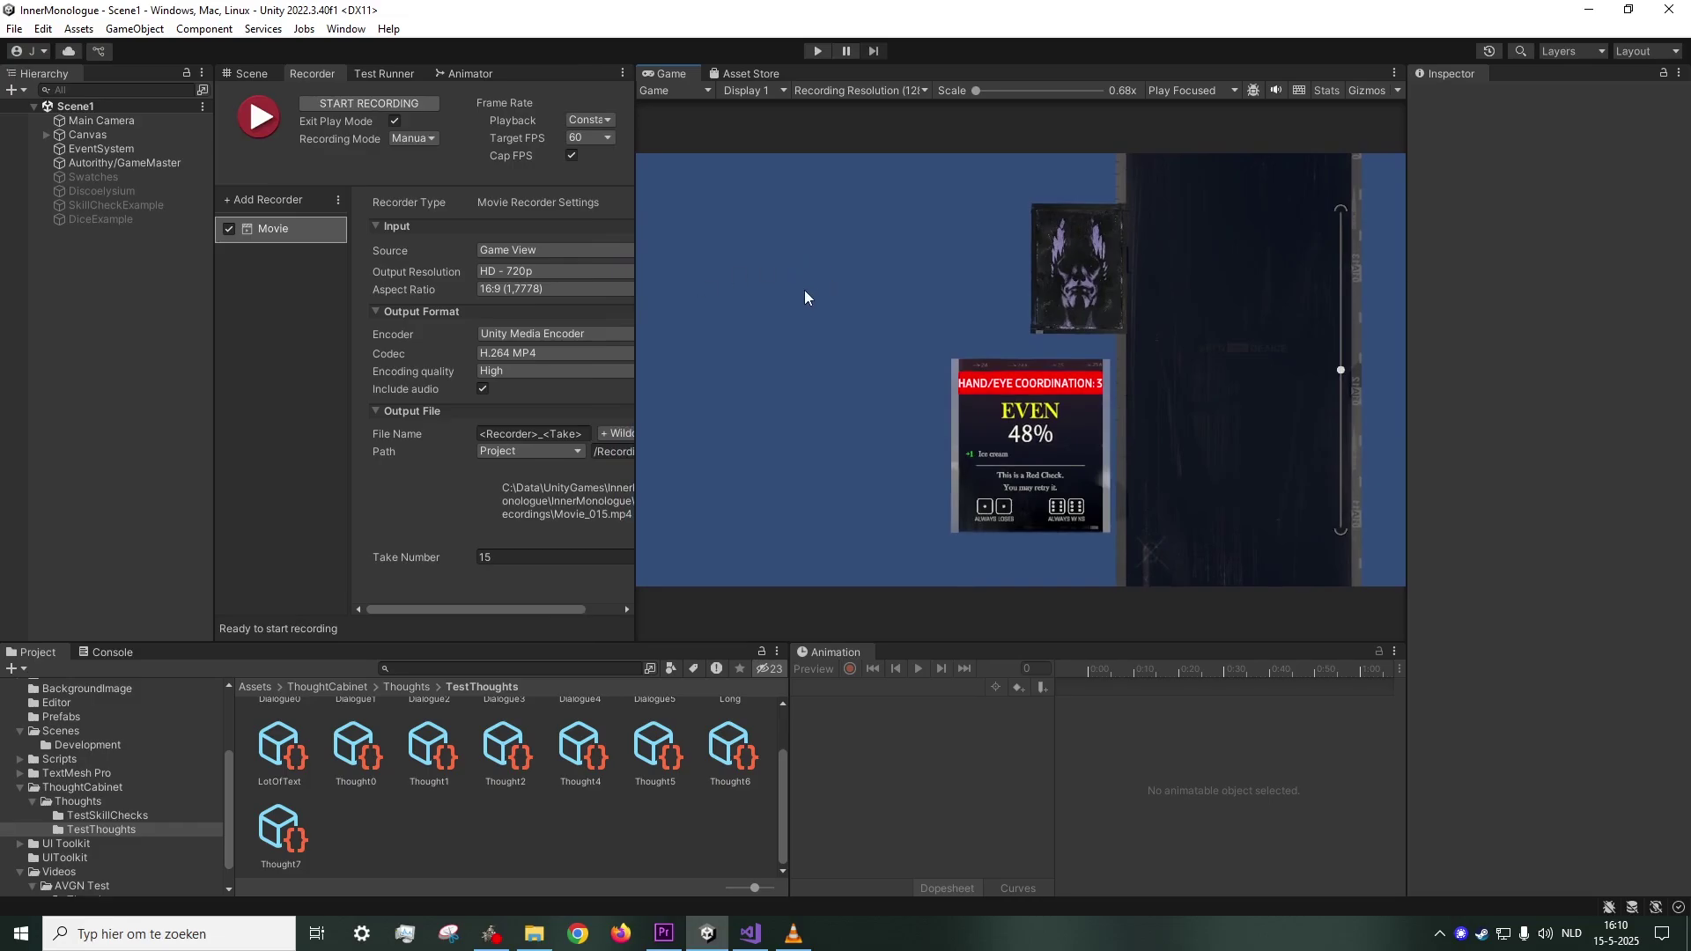
mouse_move(634, 306)
mouse_down()
mouse_move(616, 309)
mouse_move(632, 309)
mouse_up()
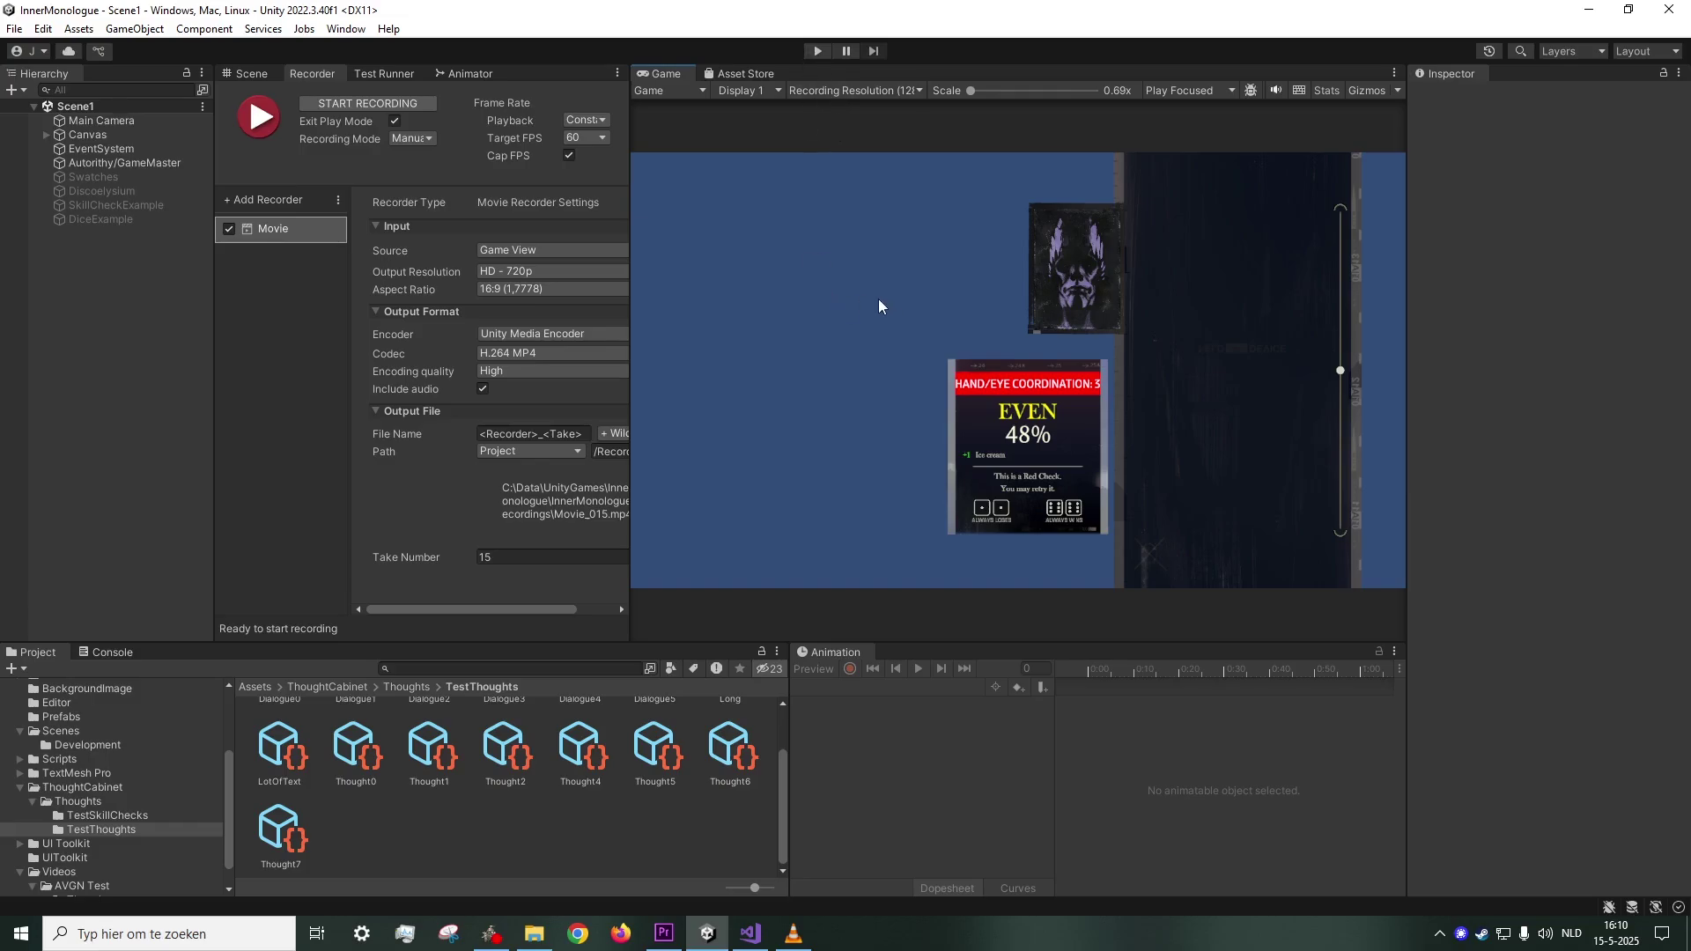
click(257, 76)
mouse_move(425, 298)
mouse_down()
mouse_move(399, 368)
mouse_move(422, 329)
mouse_up()
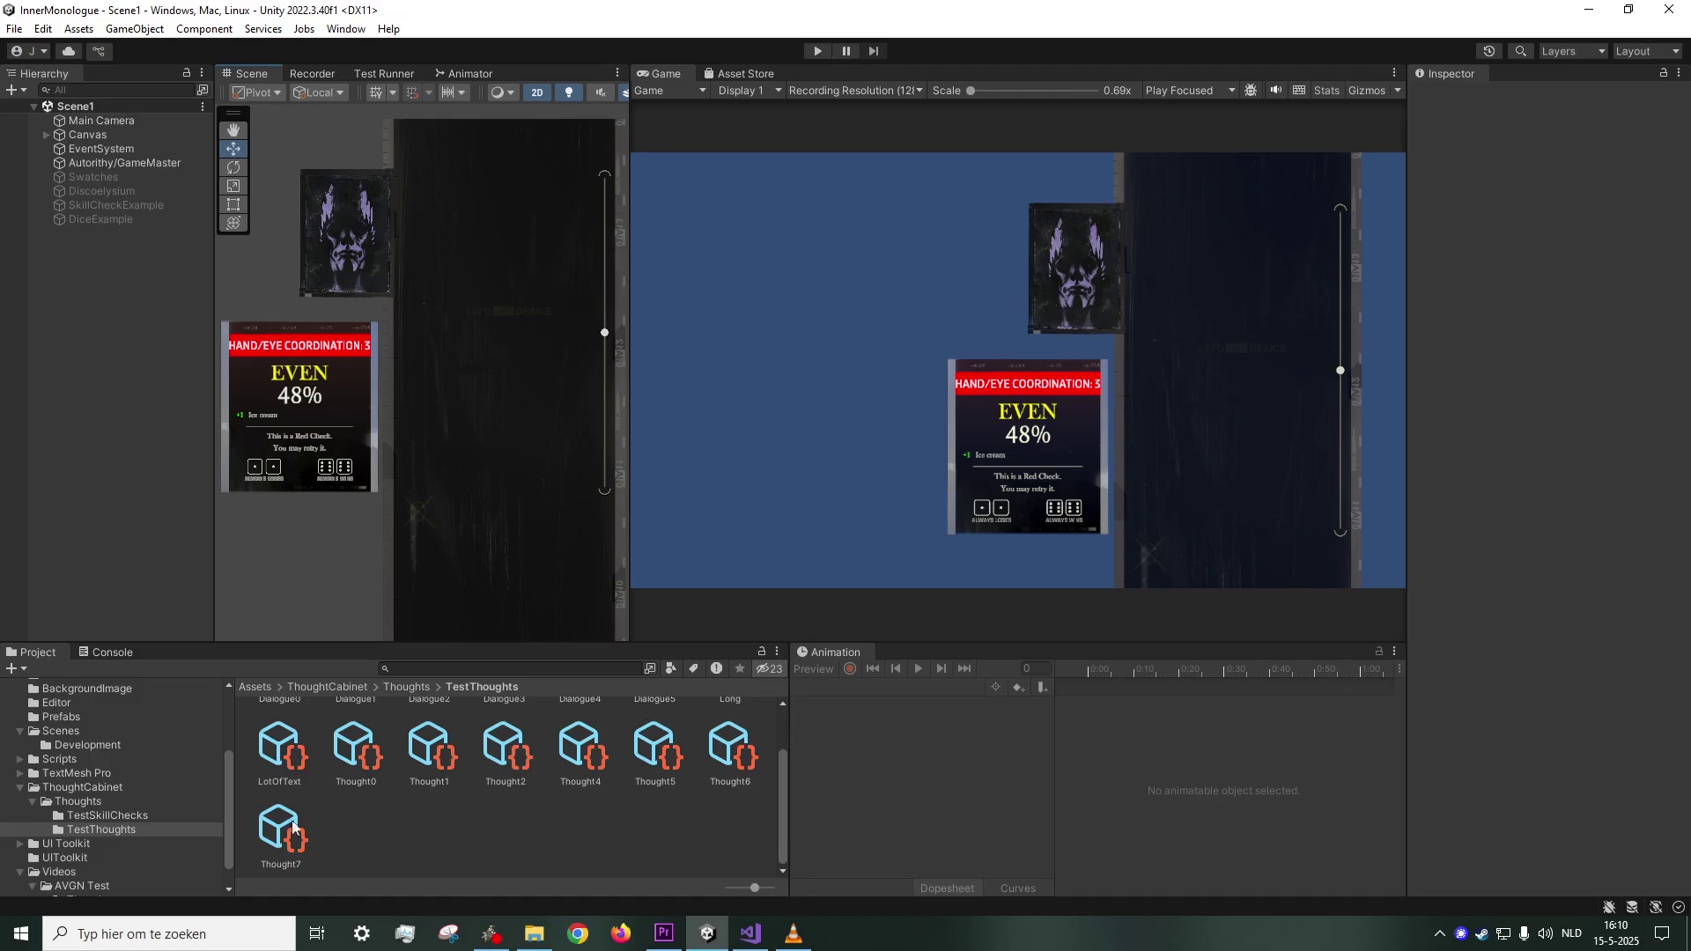
scroll(500, 772, up, 1)
scroll(500, 772, down, 1)
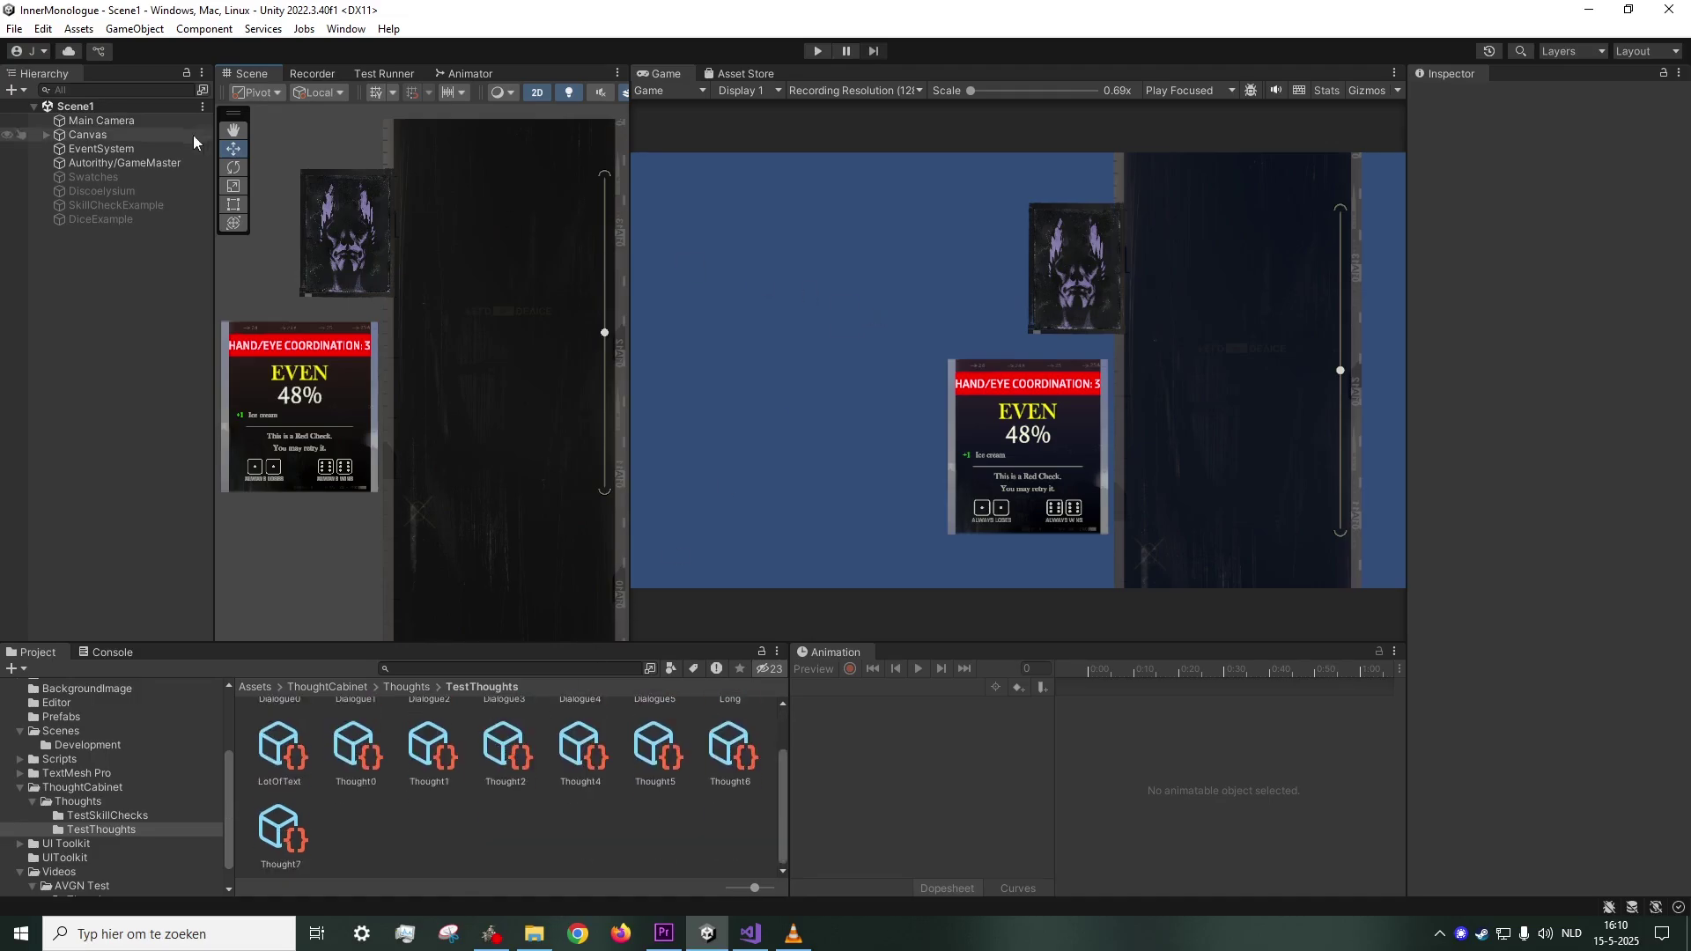
click(114, 162)
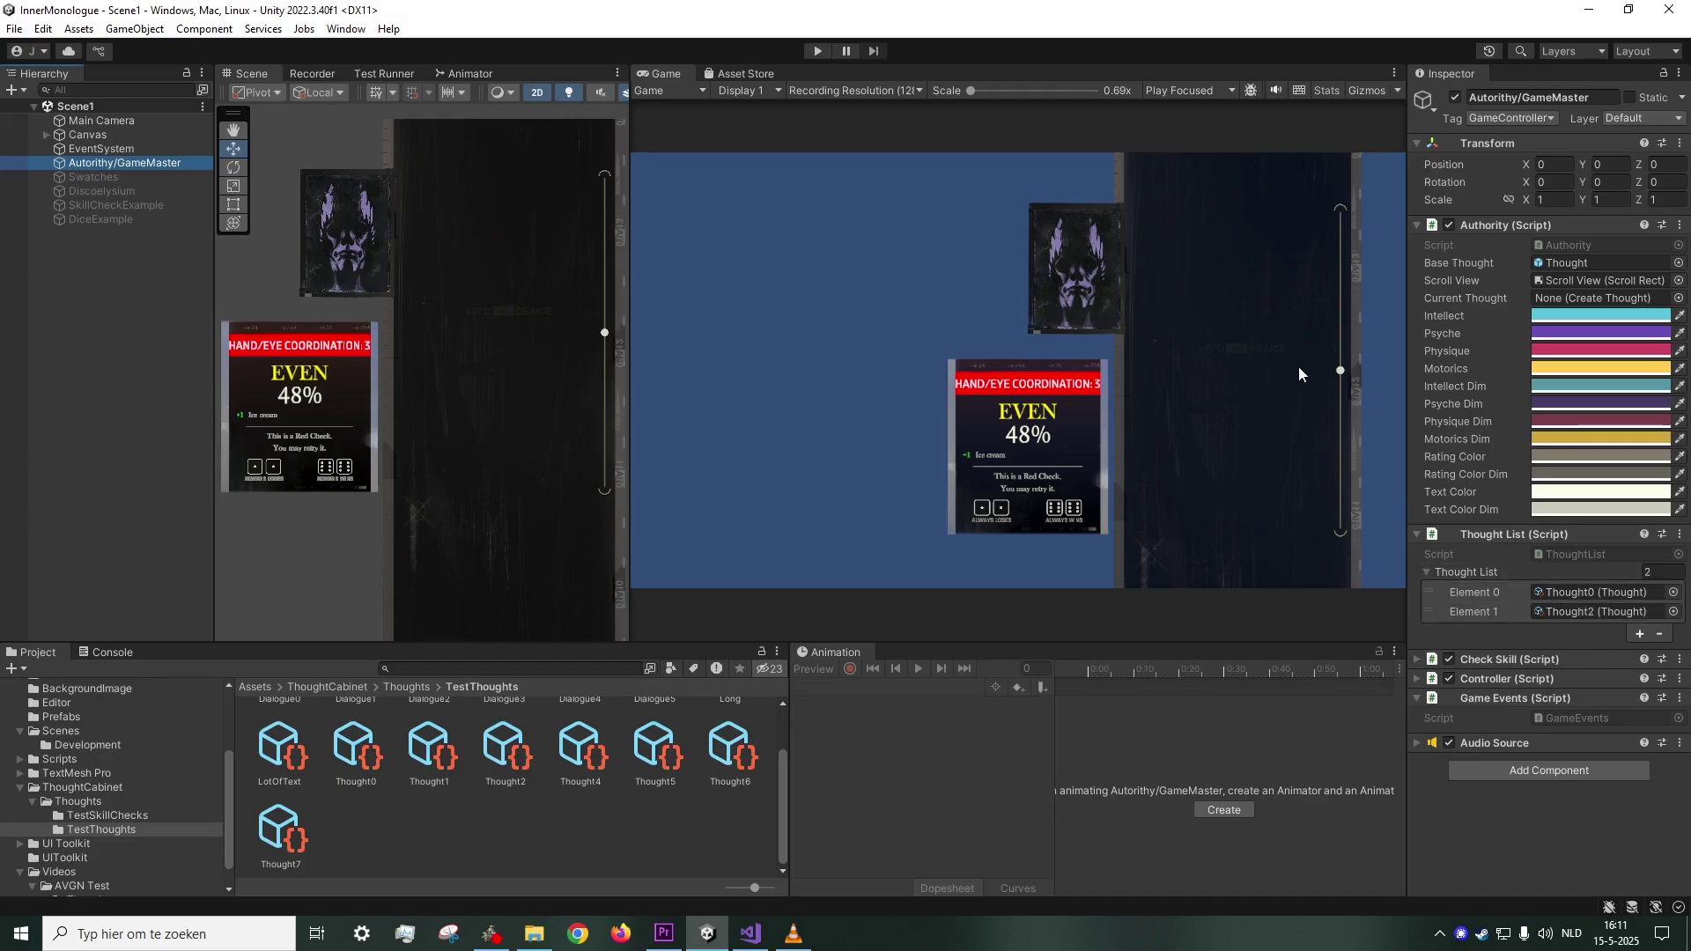
scroll(467, 790, up, 1)
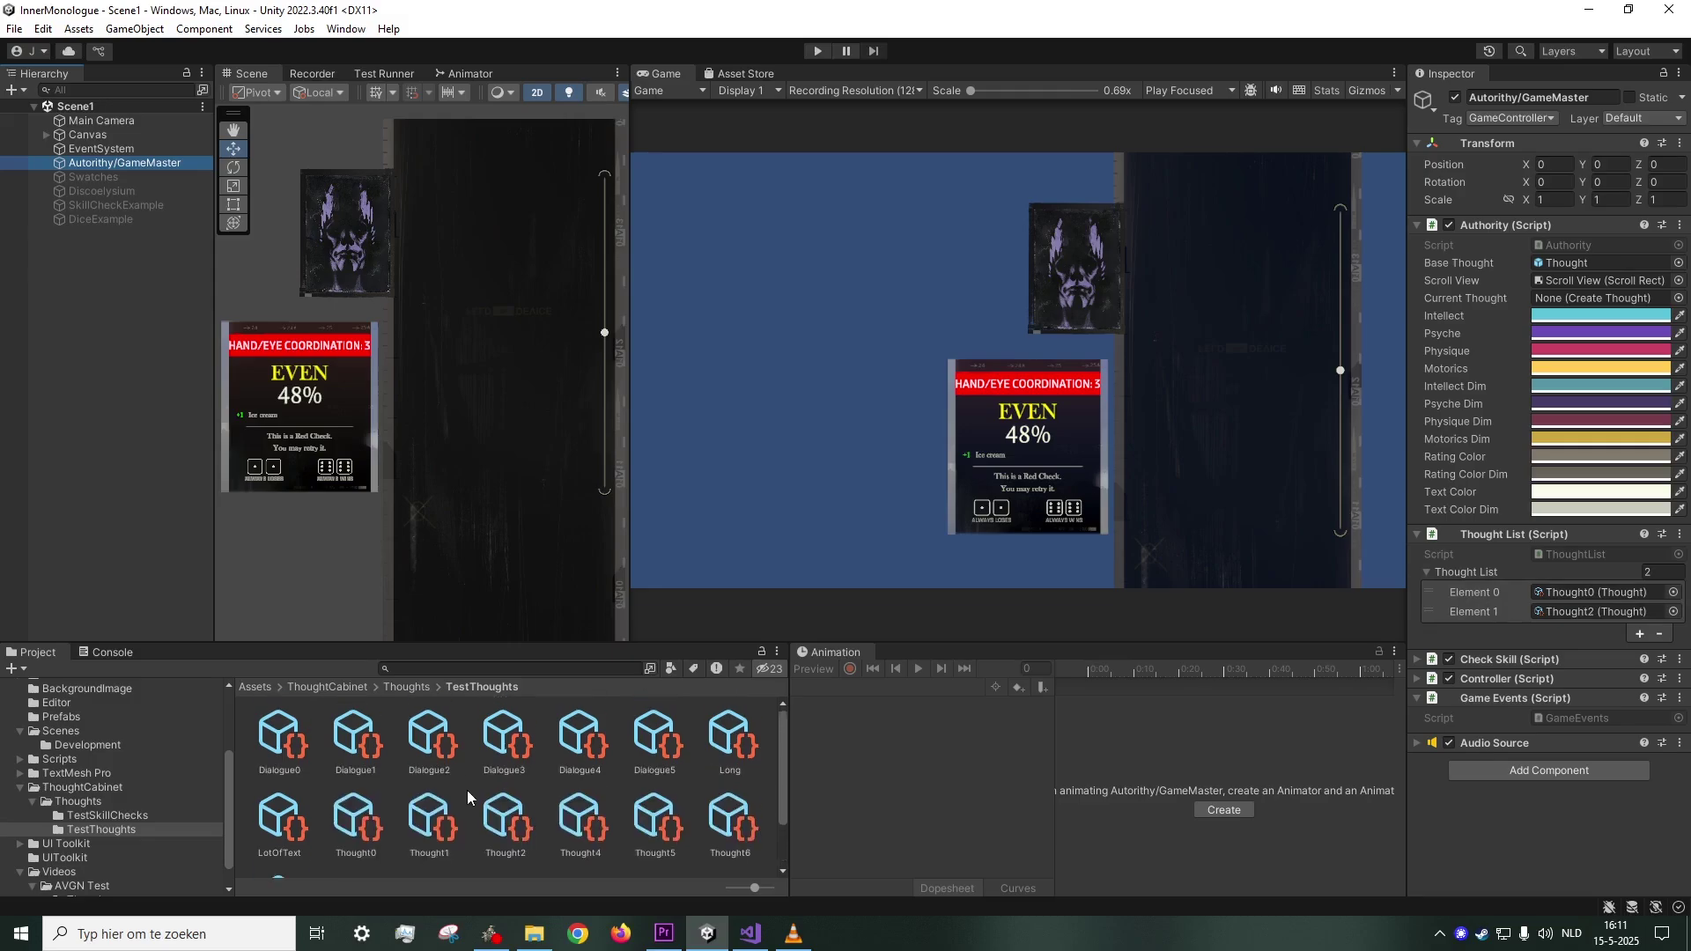
scroll(576, 705, down, 1)
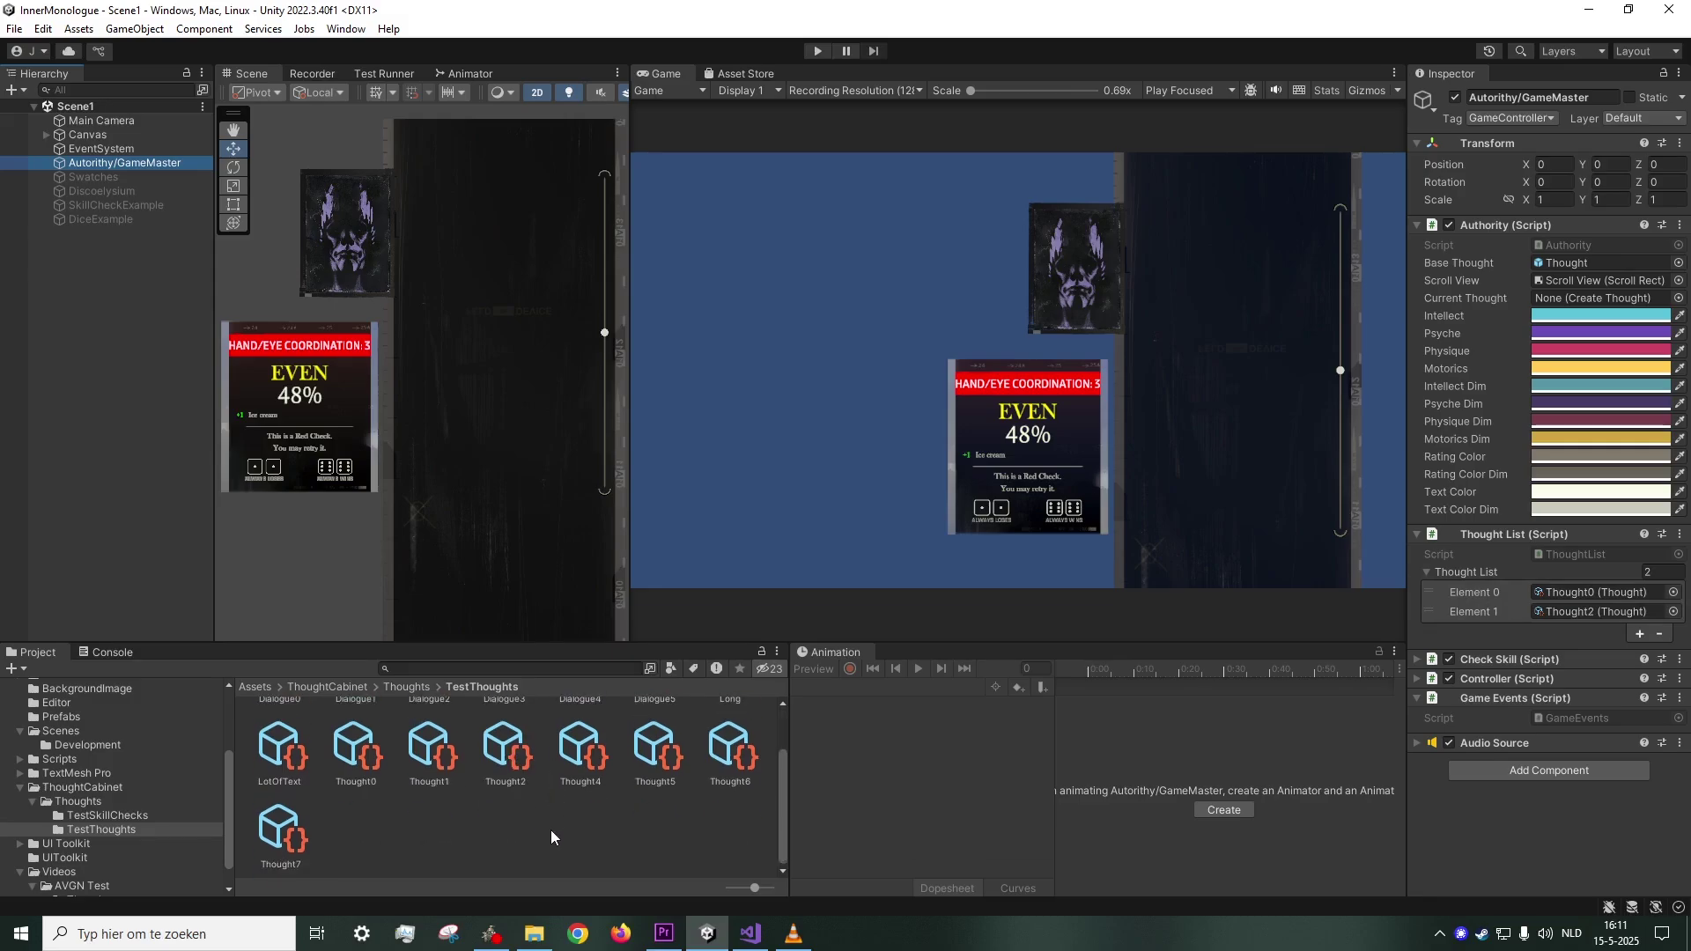
- Browse Create > ScriptableObjects for TestThoughts without creating anything, then select Thought0
right_click(504, 821)
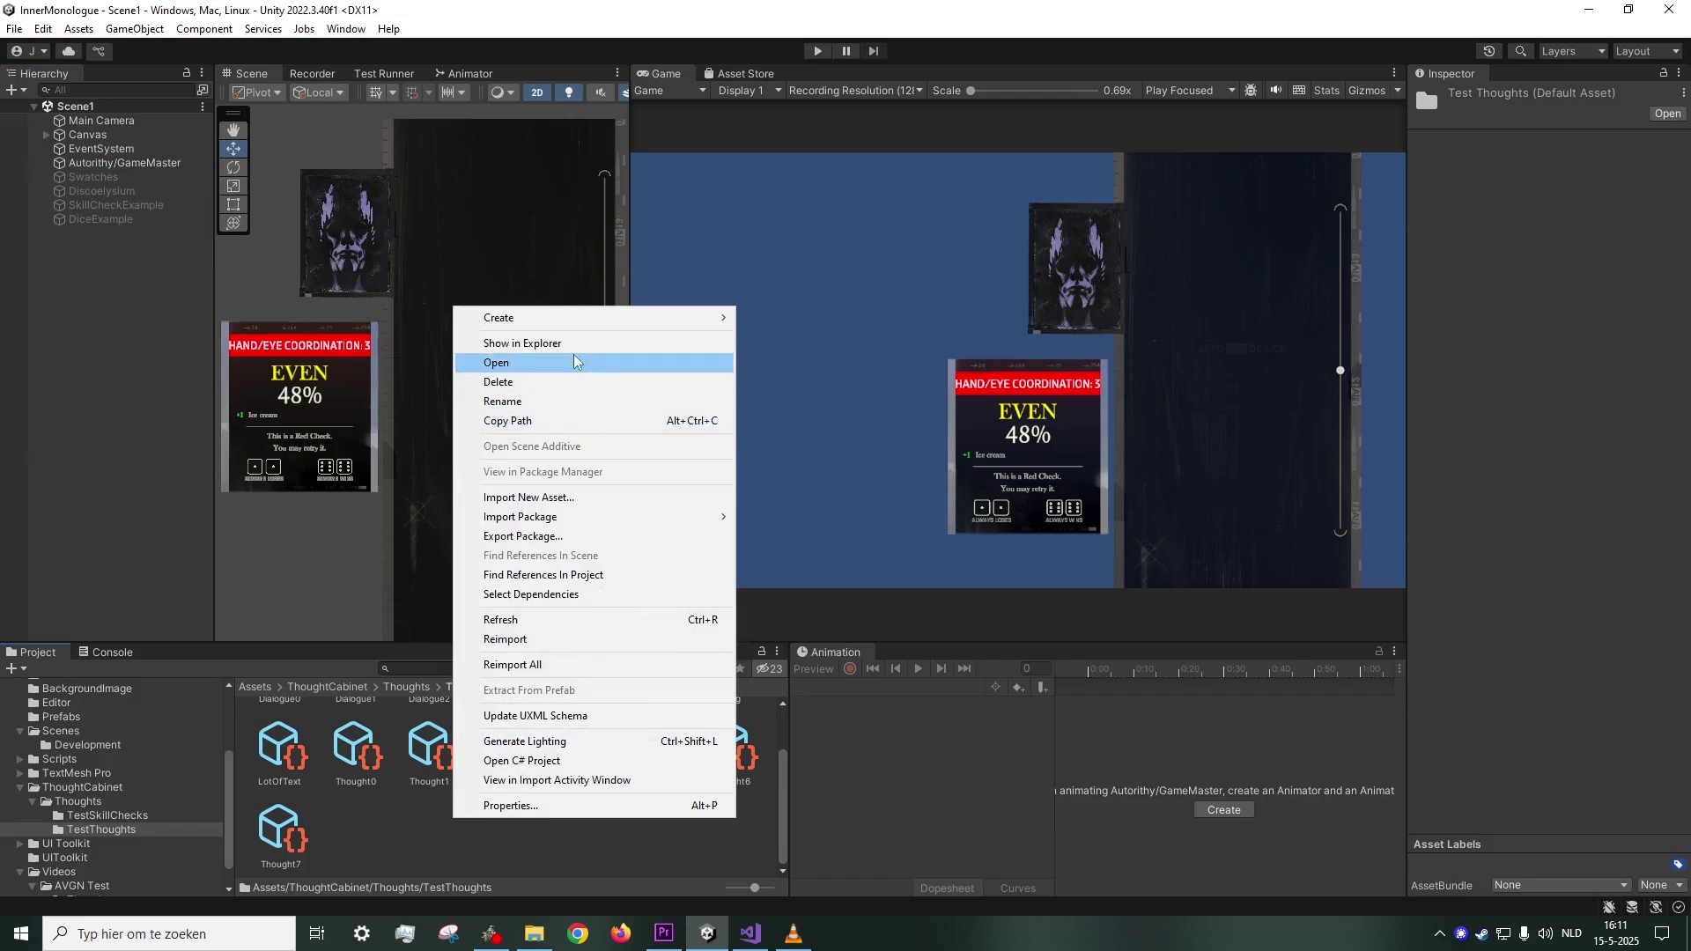
mouse_move(574, 319)
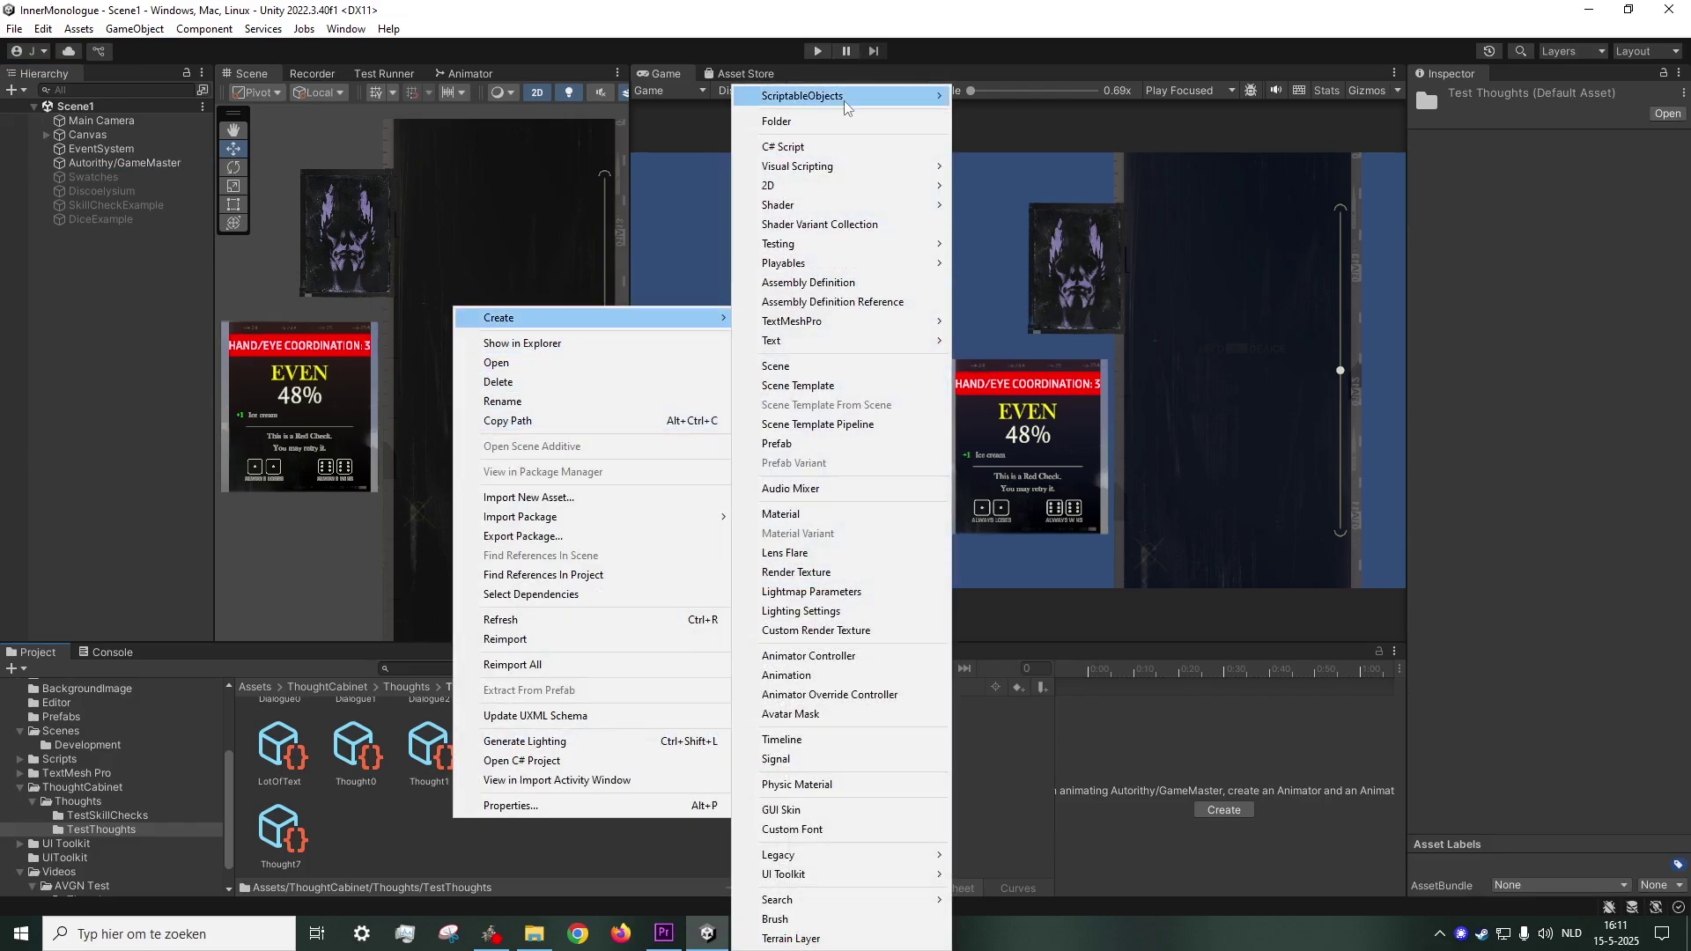
mouse_move(885, 104)
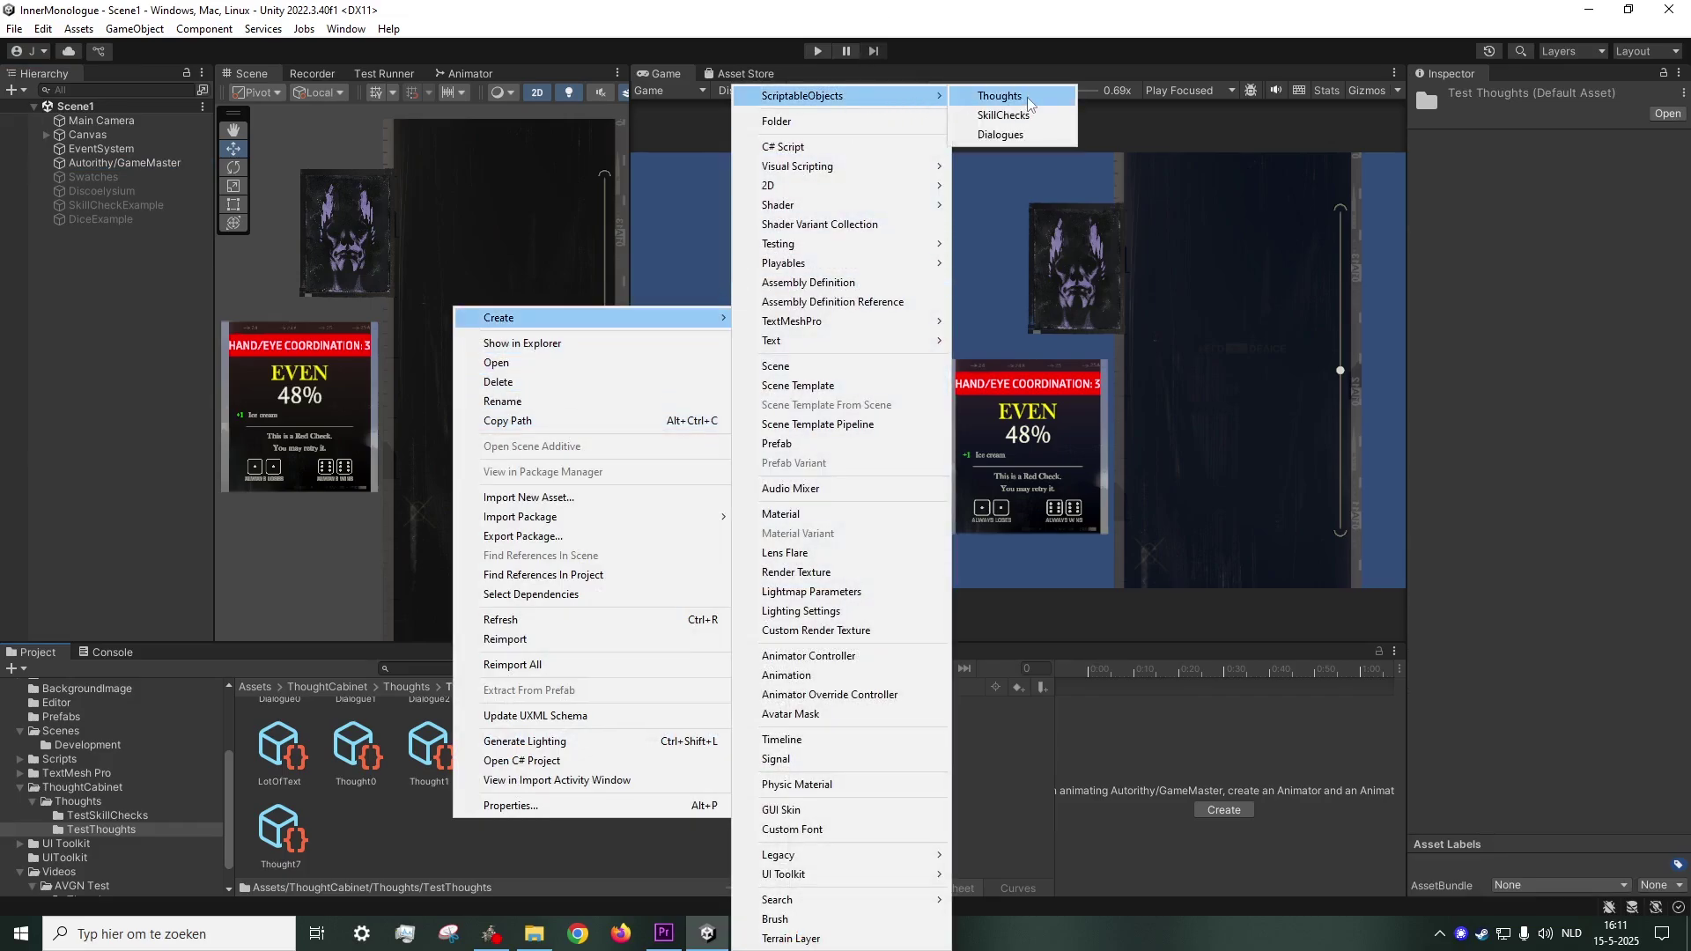
click(367, 828)
click(365, 745)
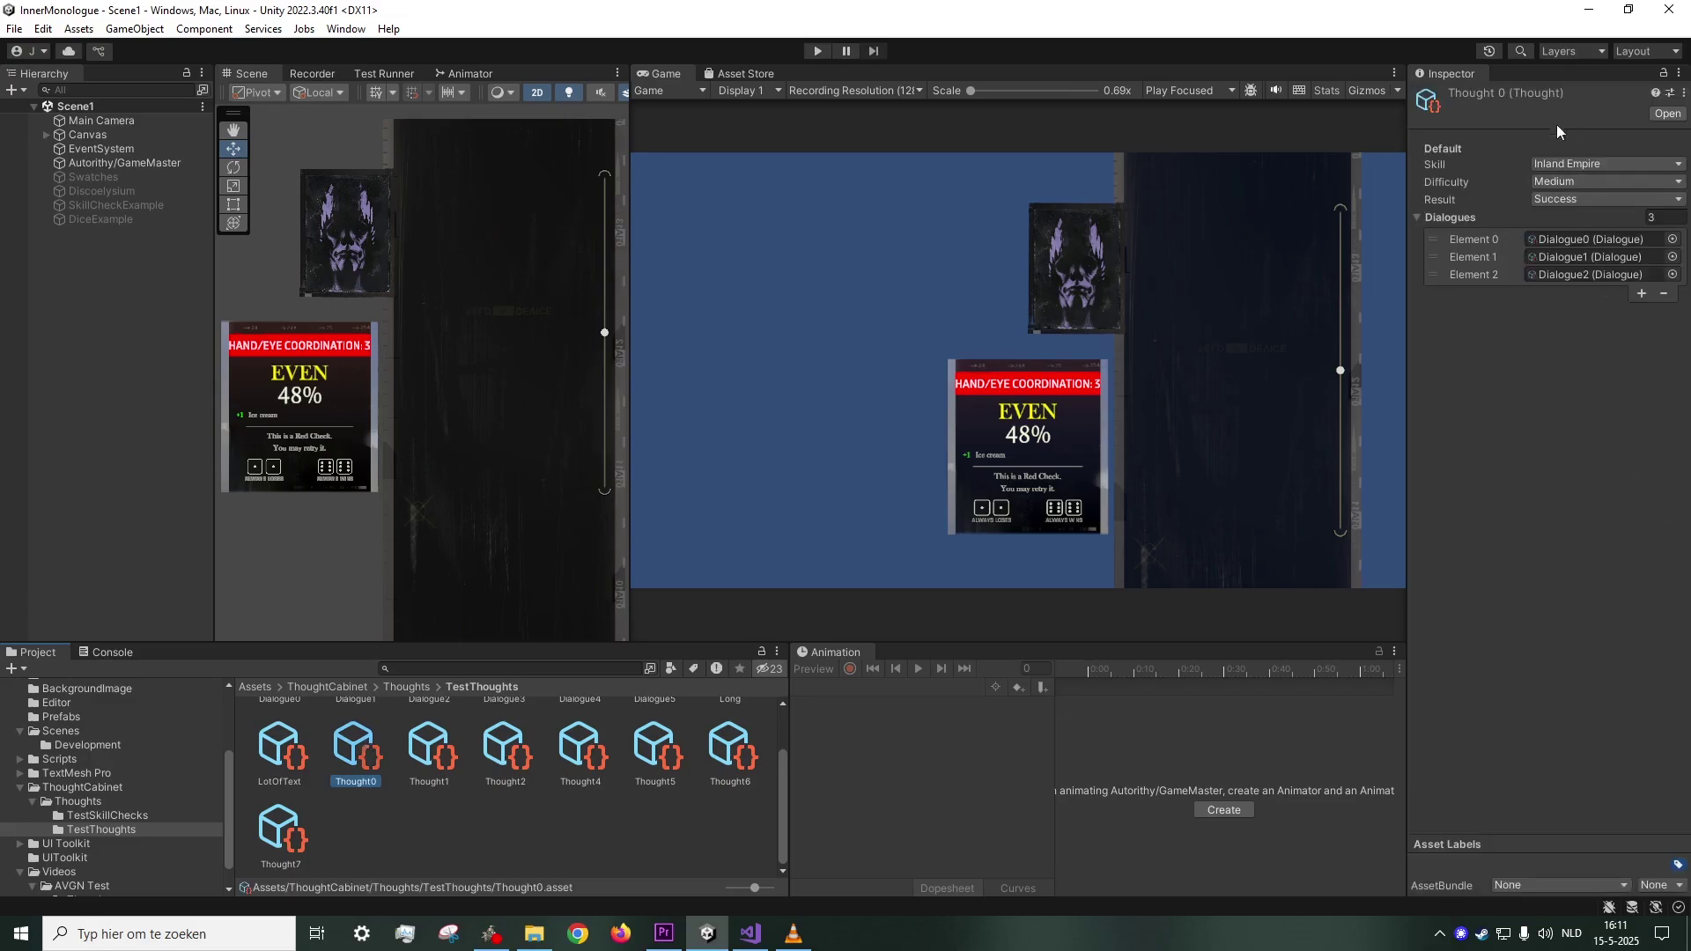
- Try Thought0's Custom skill title and portrait sprite, leaving the skill at Inland Empire
click(1600, 164)
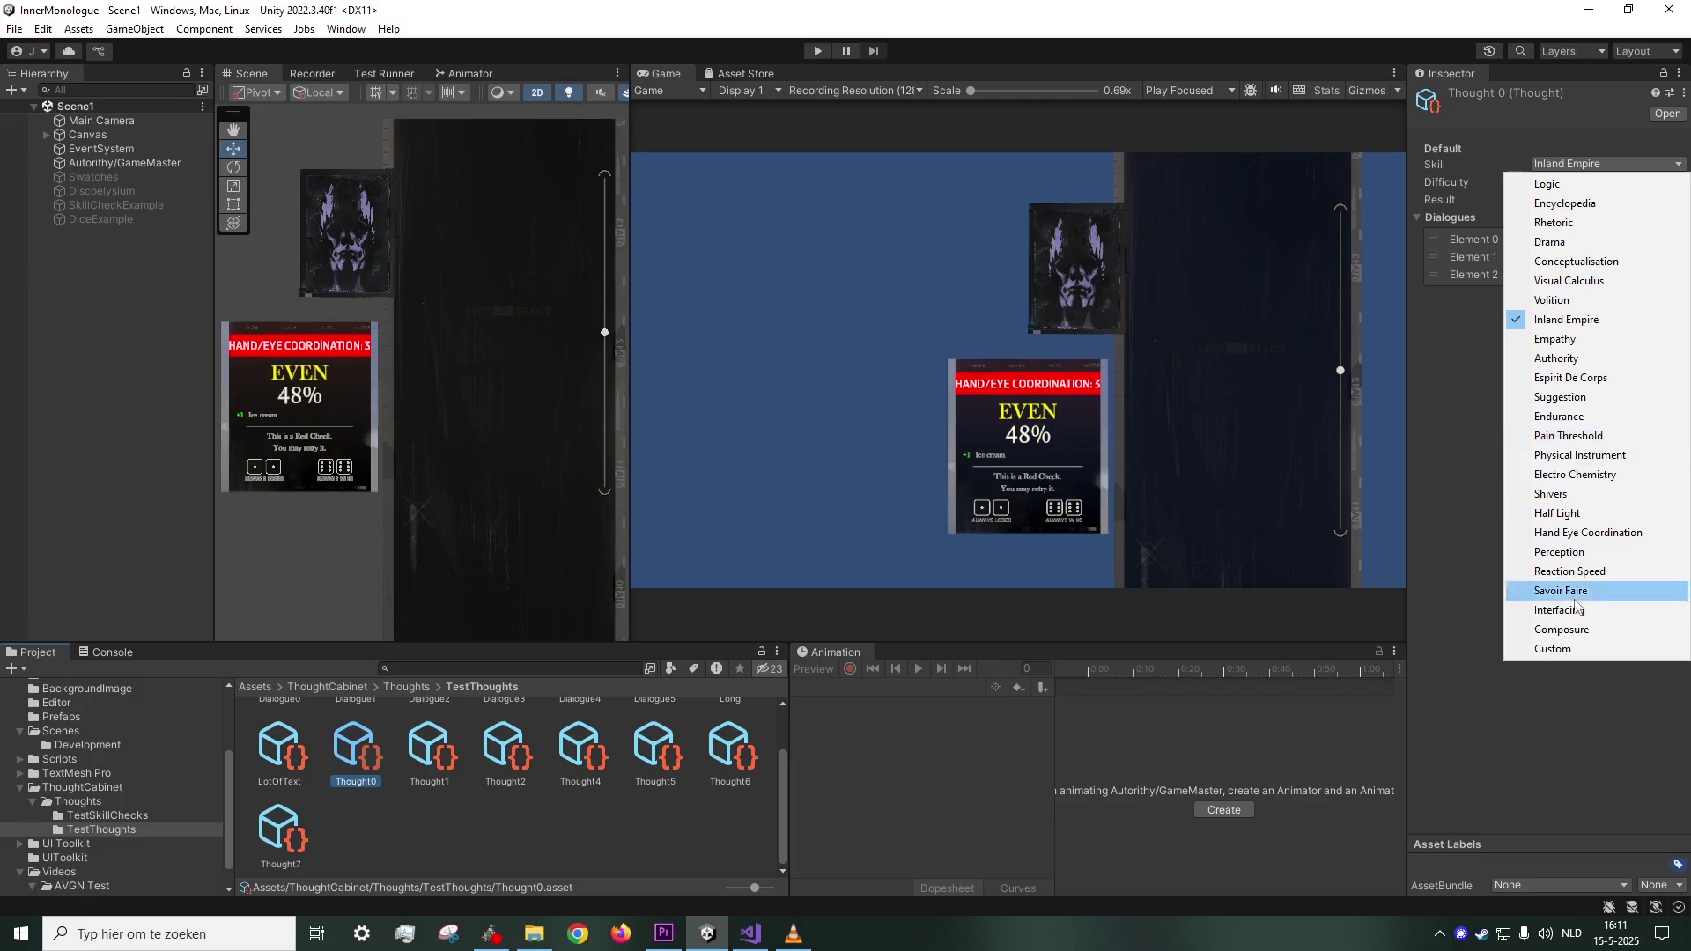
click(1568, 649)
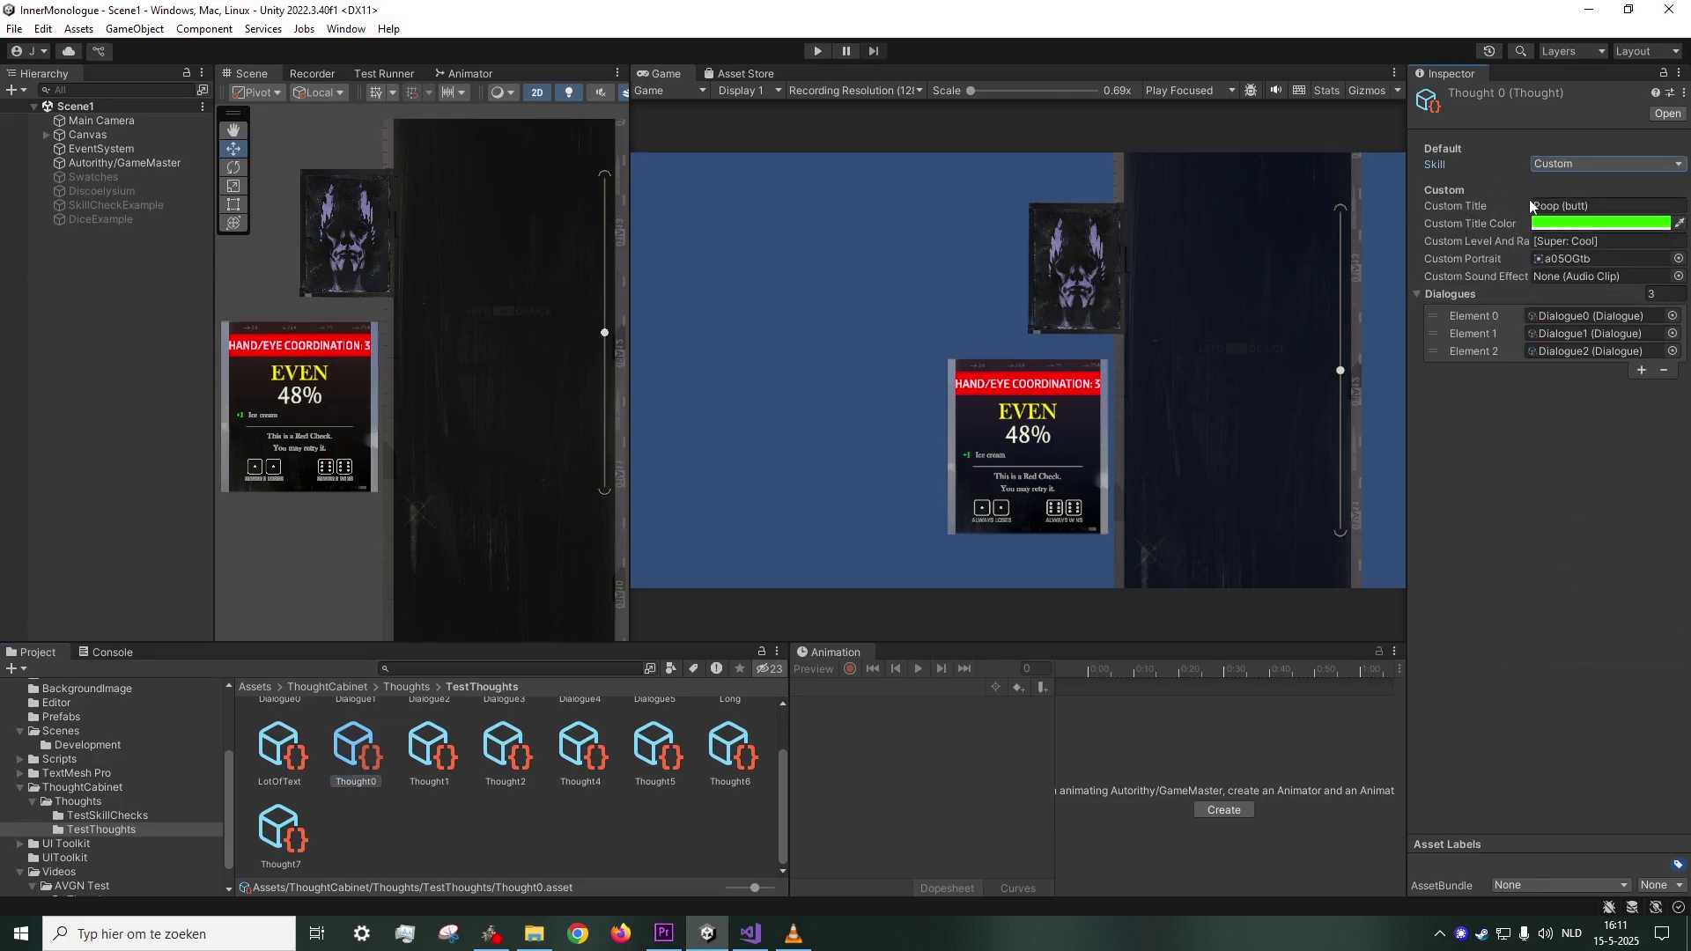
click(1573, 204)
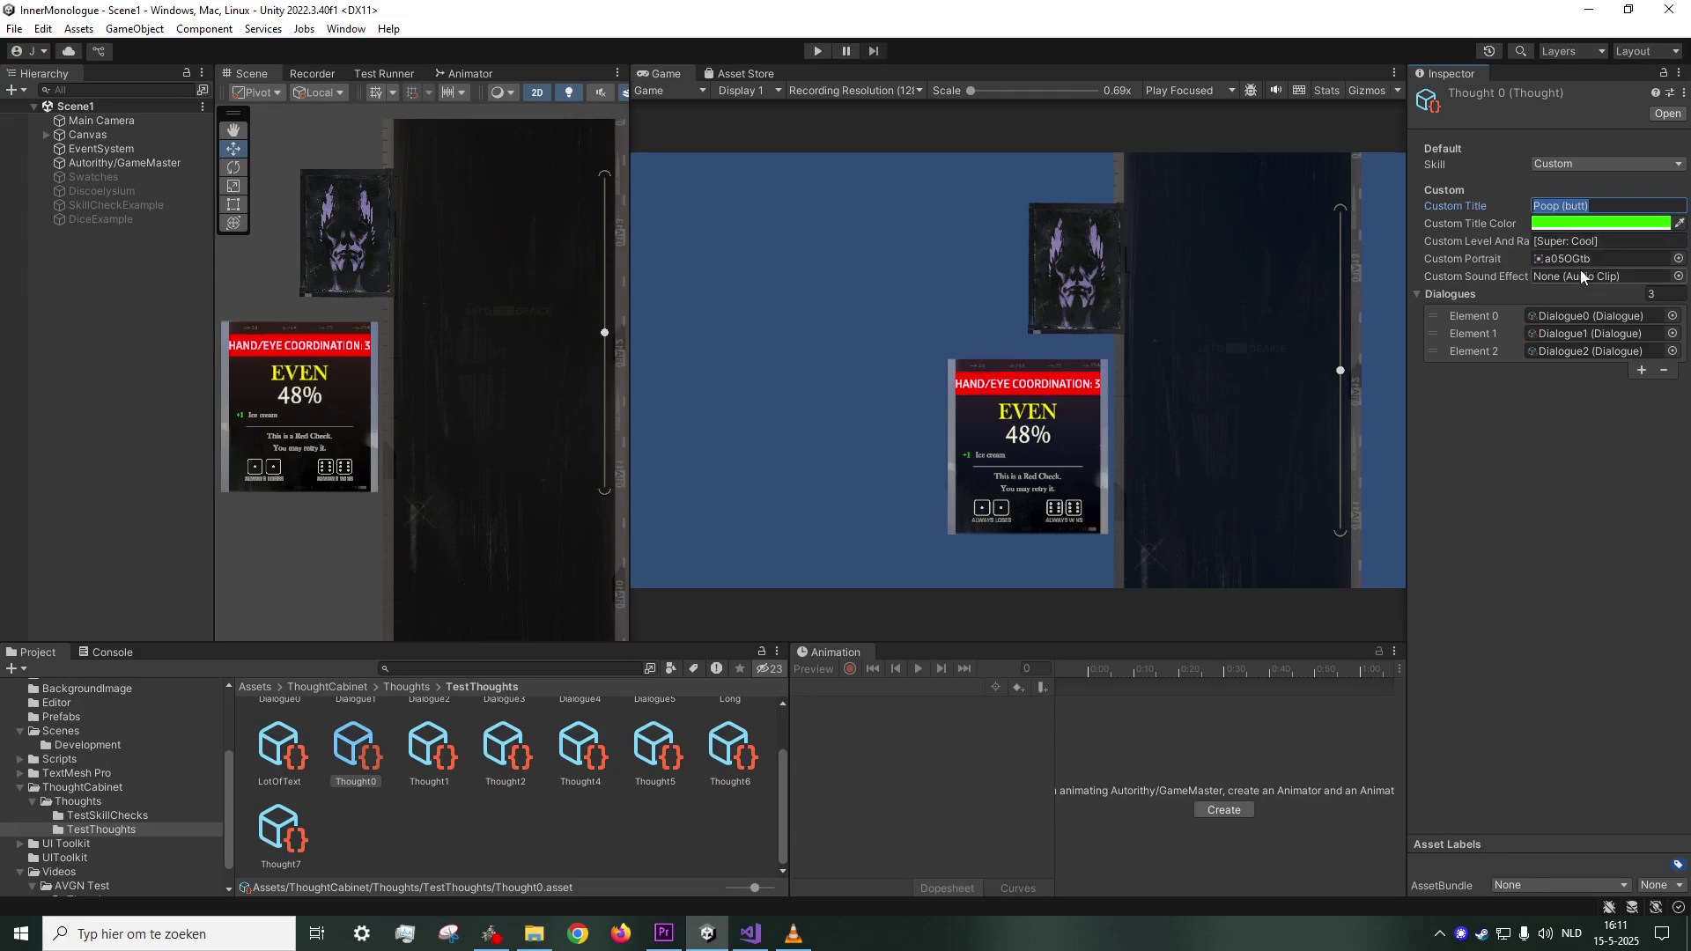
click(1678, 259)
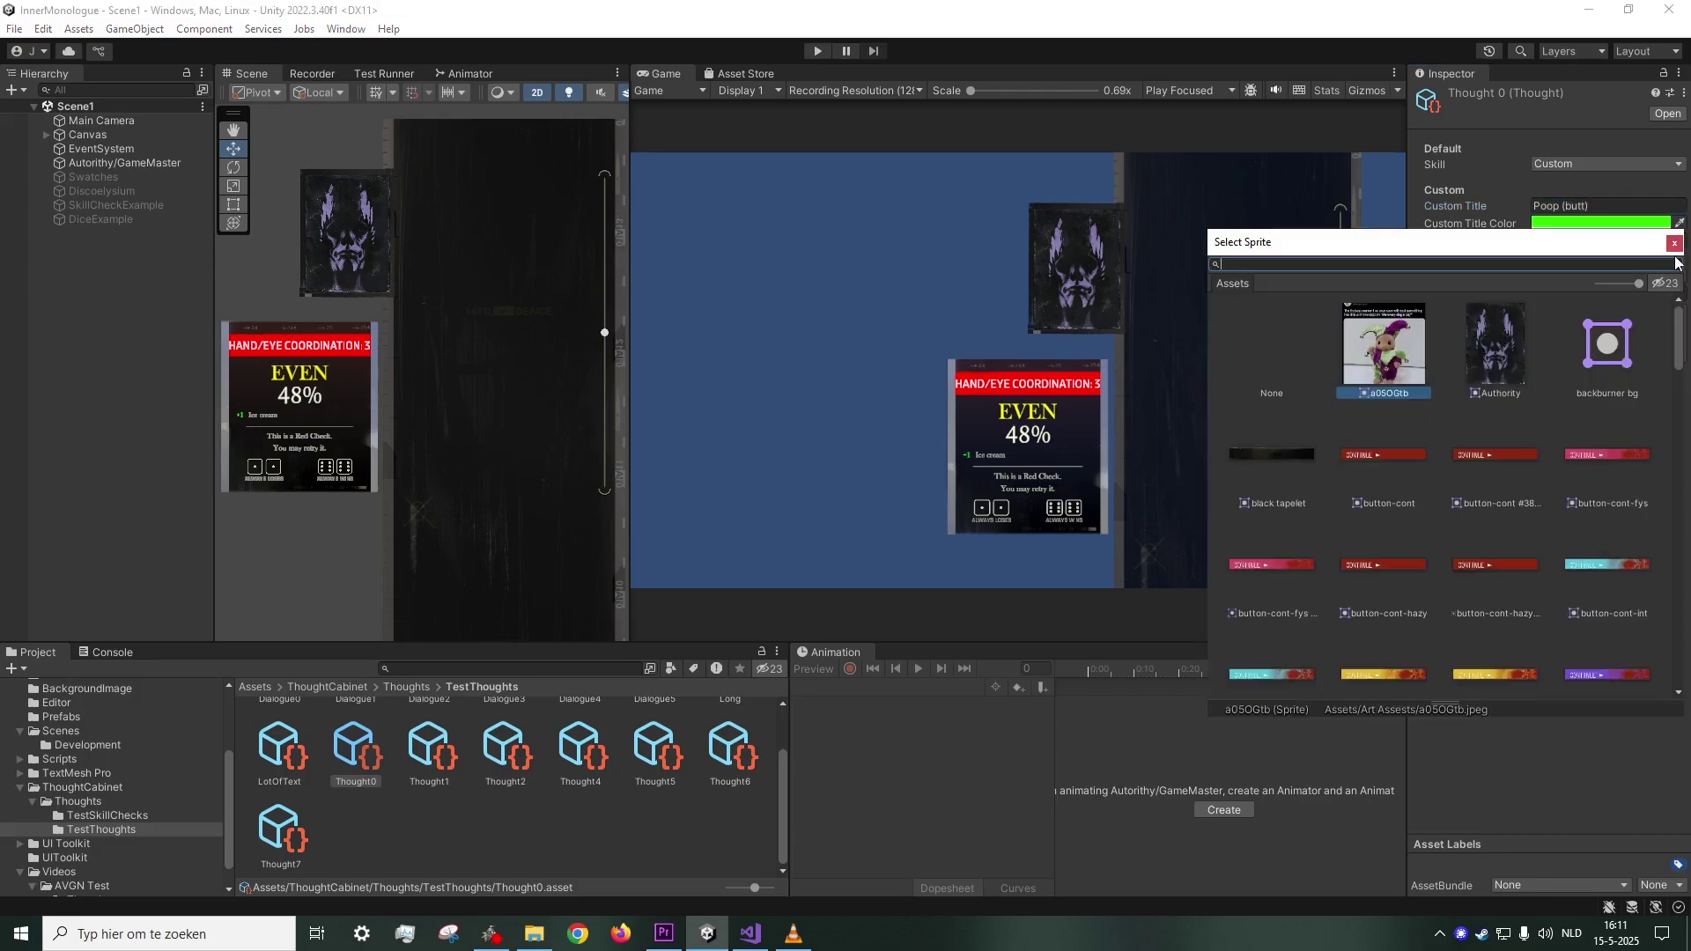
click(1674, 243)
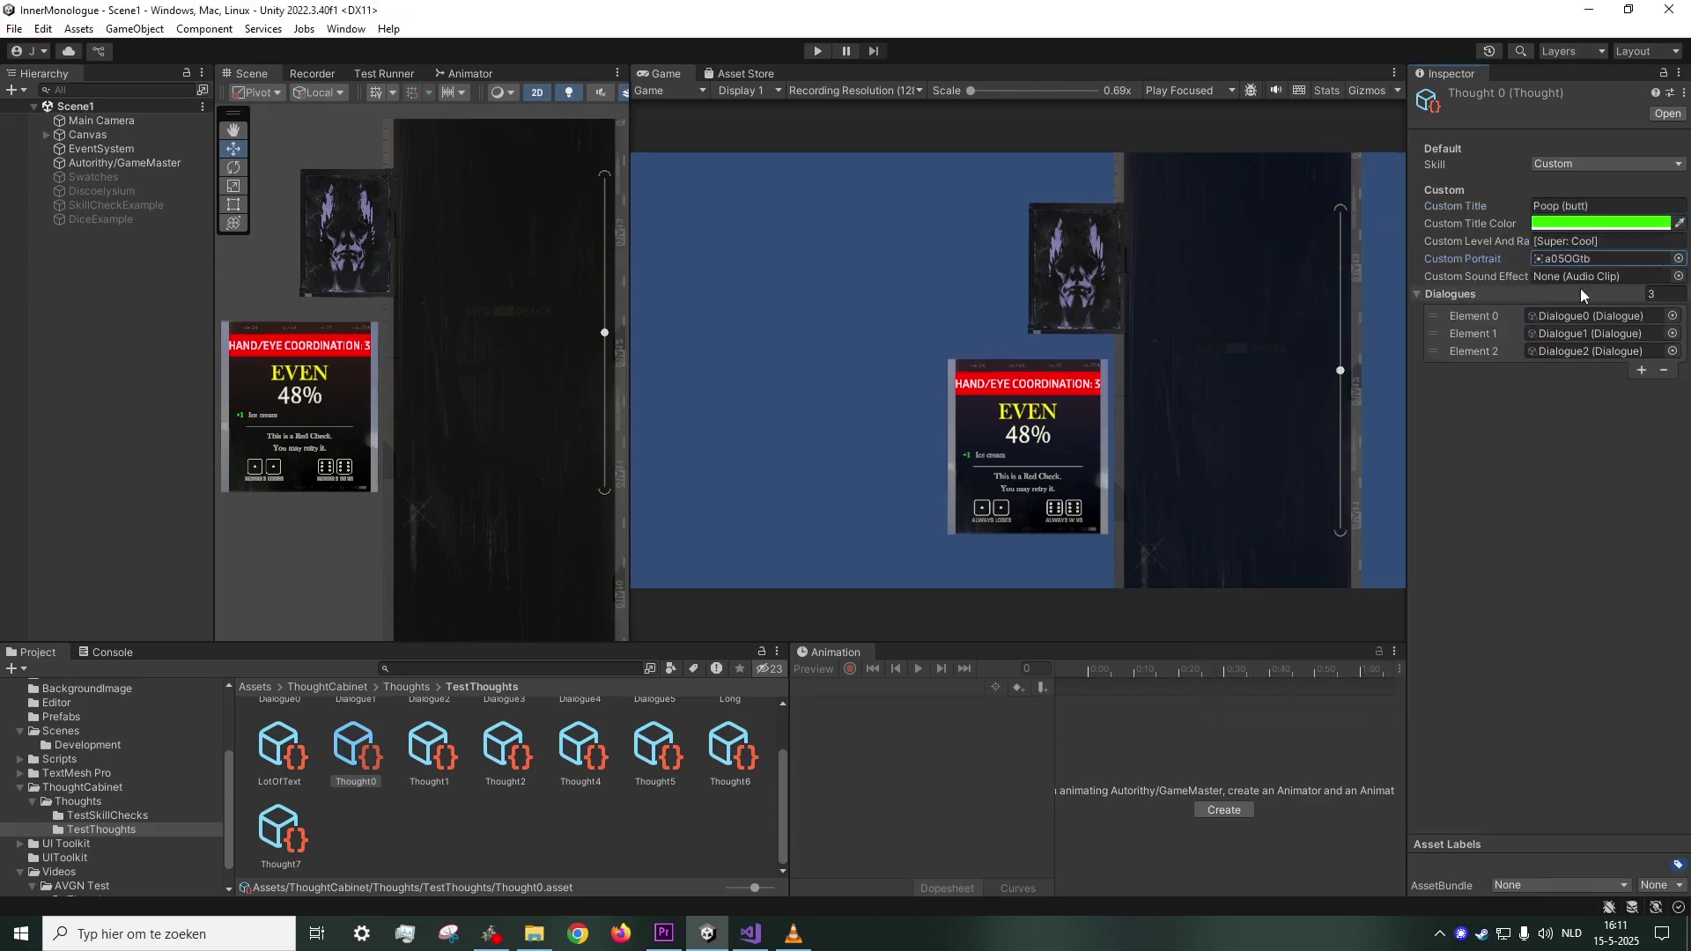
click(1574, 166)
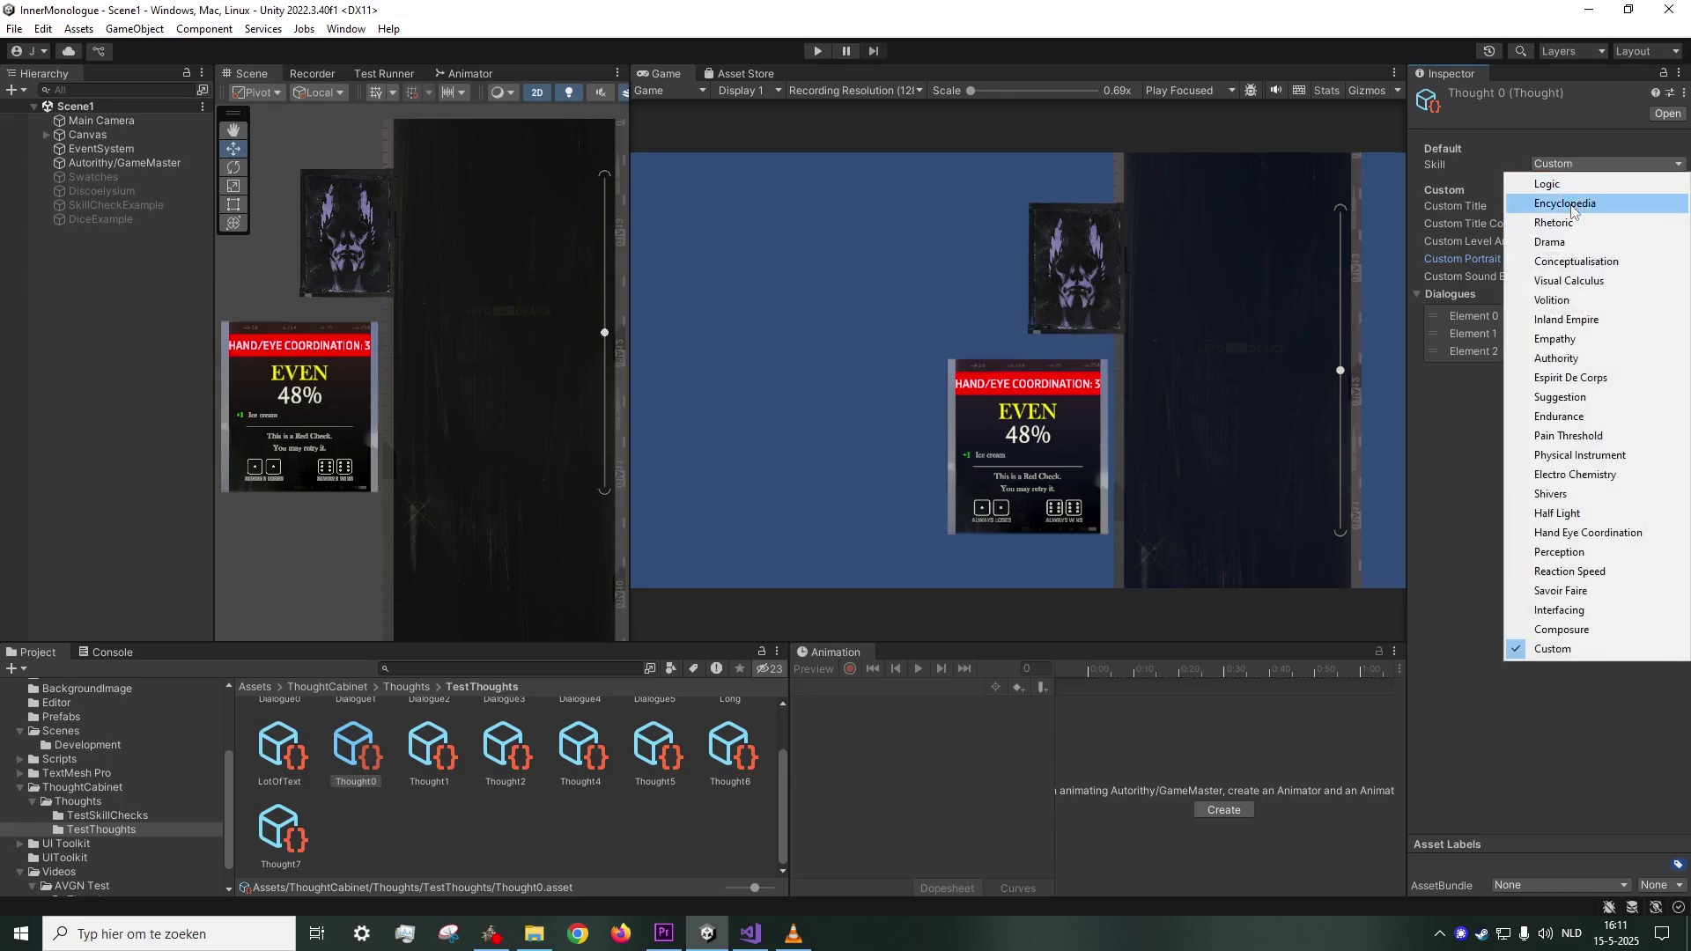
click(1469, 449)
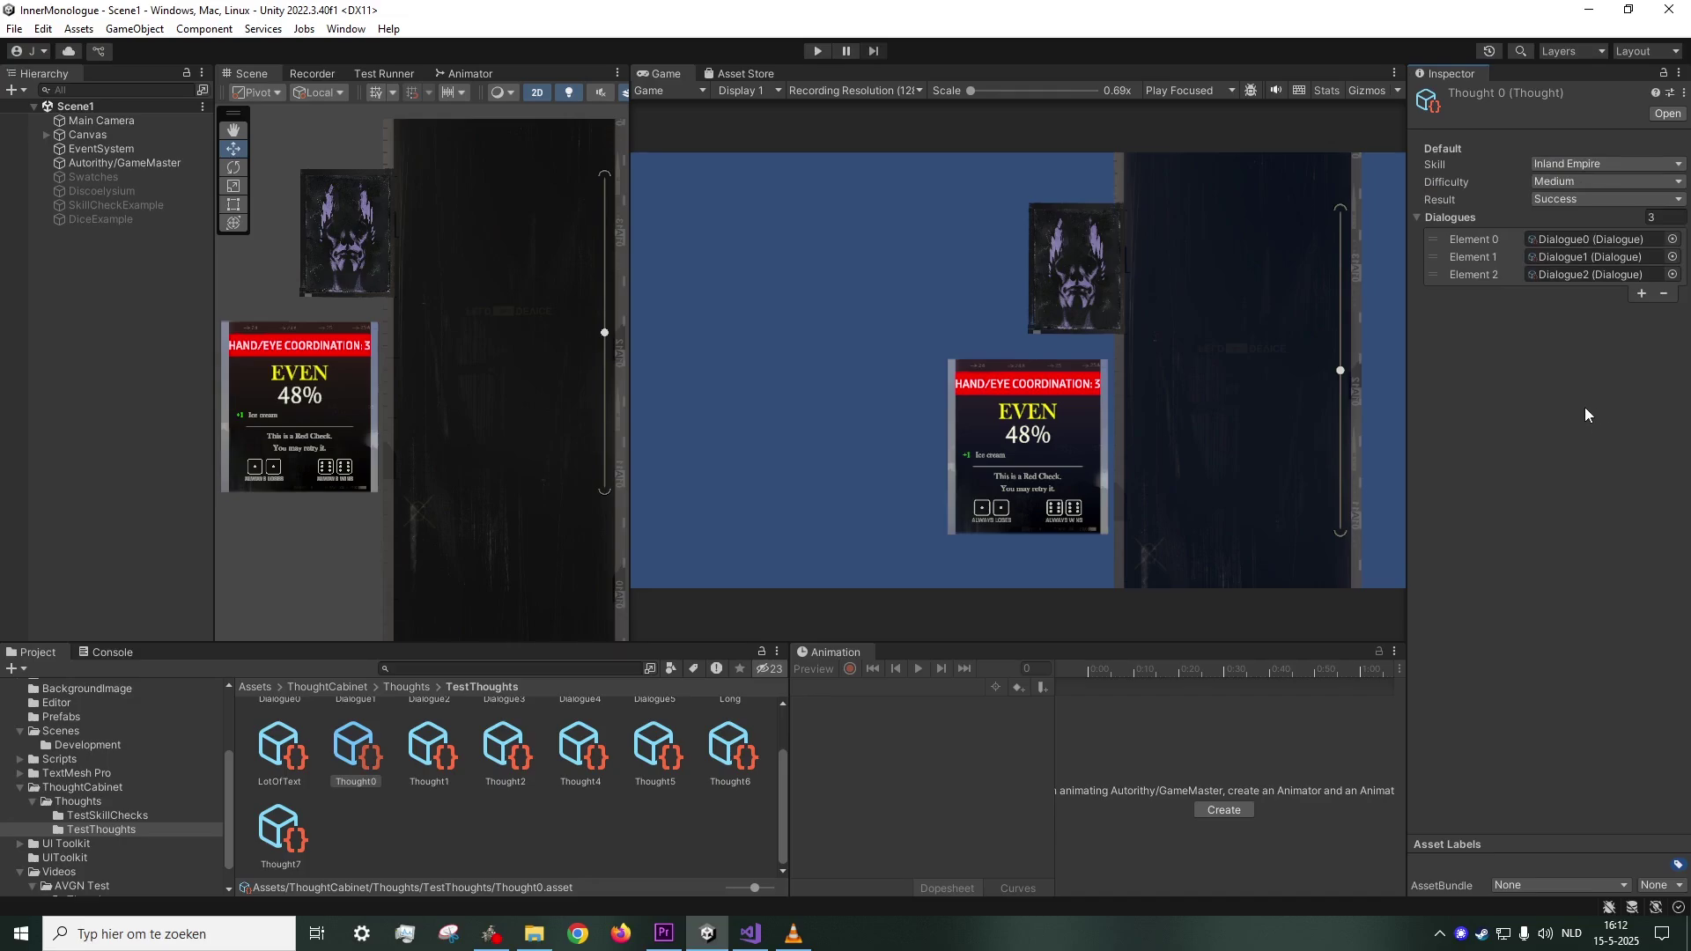
click(356, 753)
scroll(523, 721, up, 1)
- Open the AVGN Test Thoughts folder and check Thought1 keeps Trivial difficulty and a Success result
scroll(383, 780, down, 1)
scroll(181, 742, down, 1)
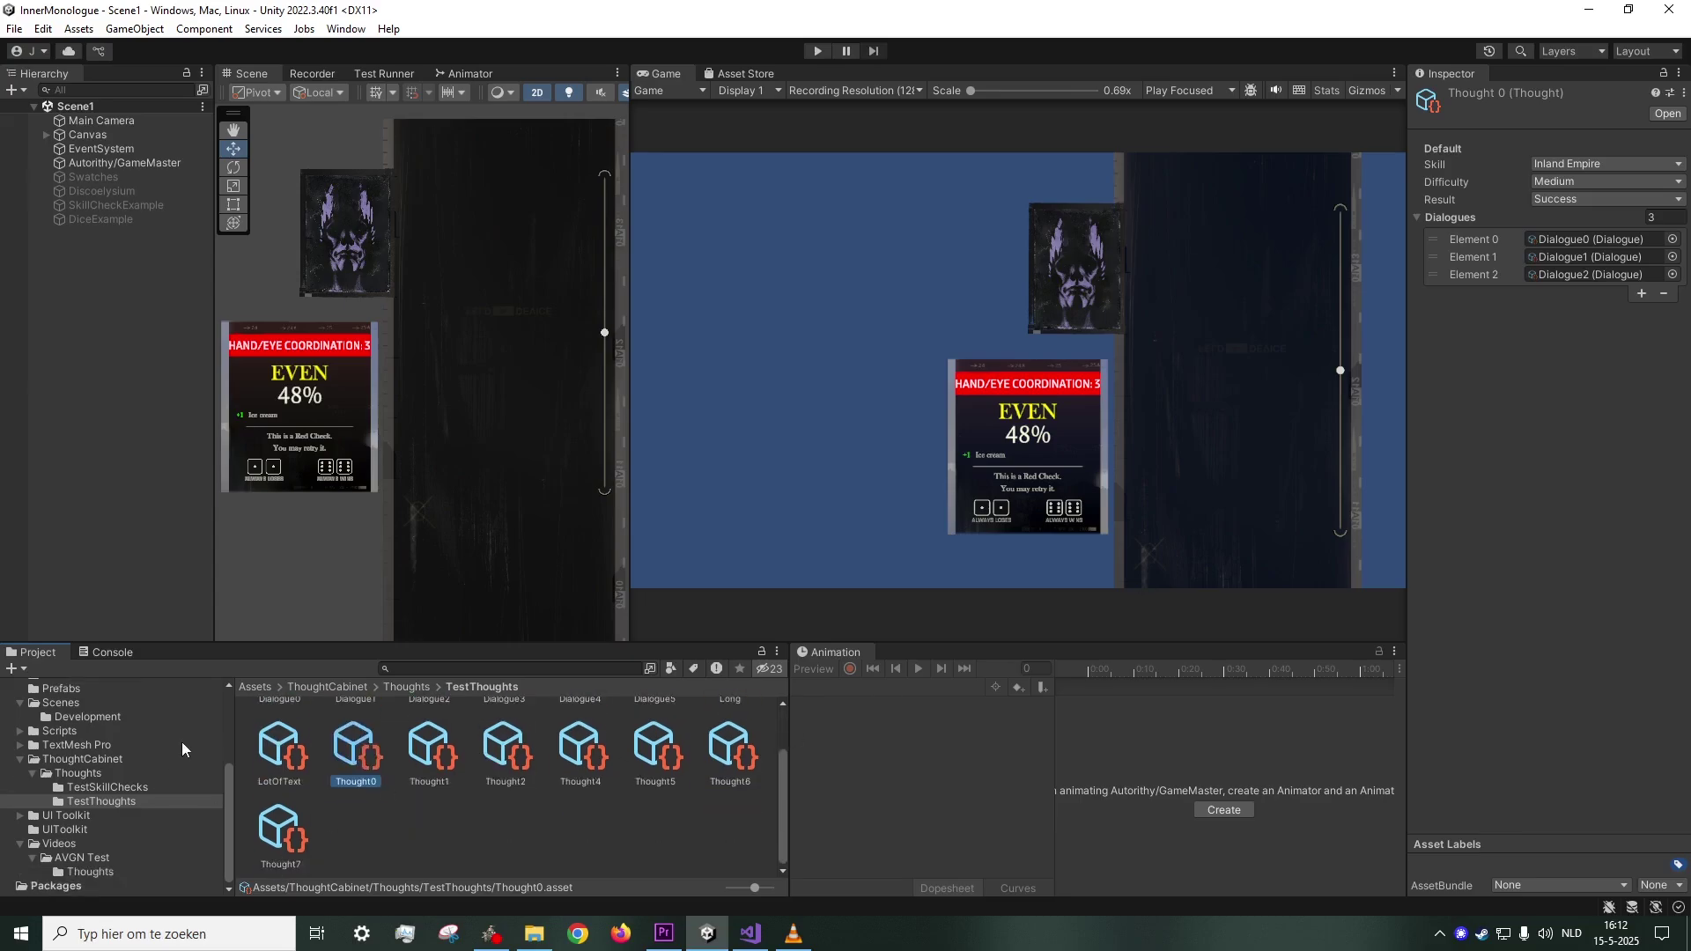
click(71, 870)
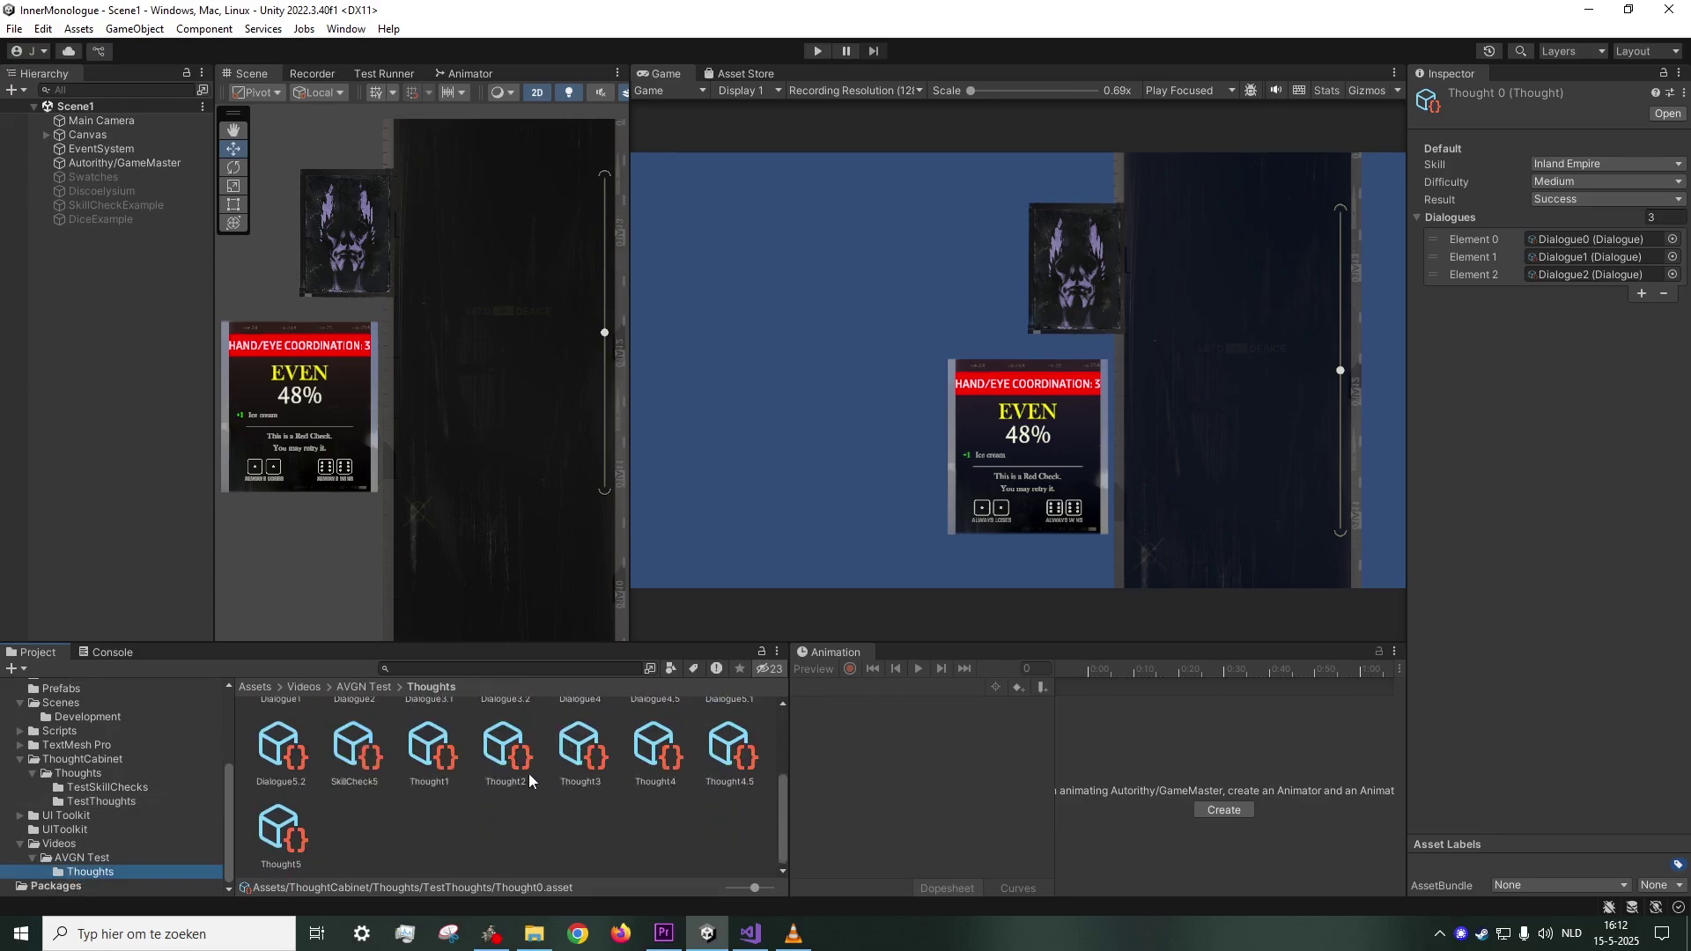
scroll(531, 758, up, 1)
scroll(531, 759, down, 2)
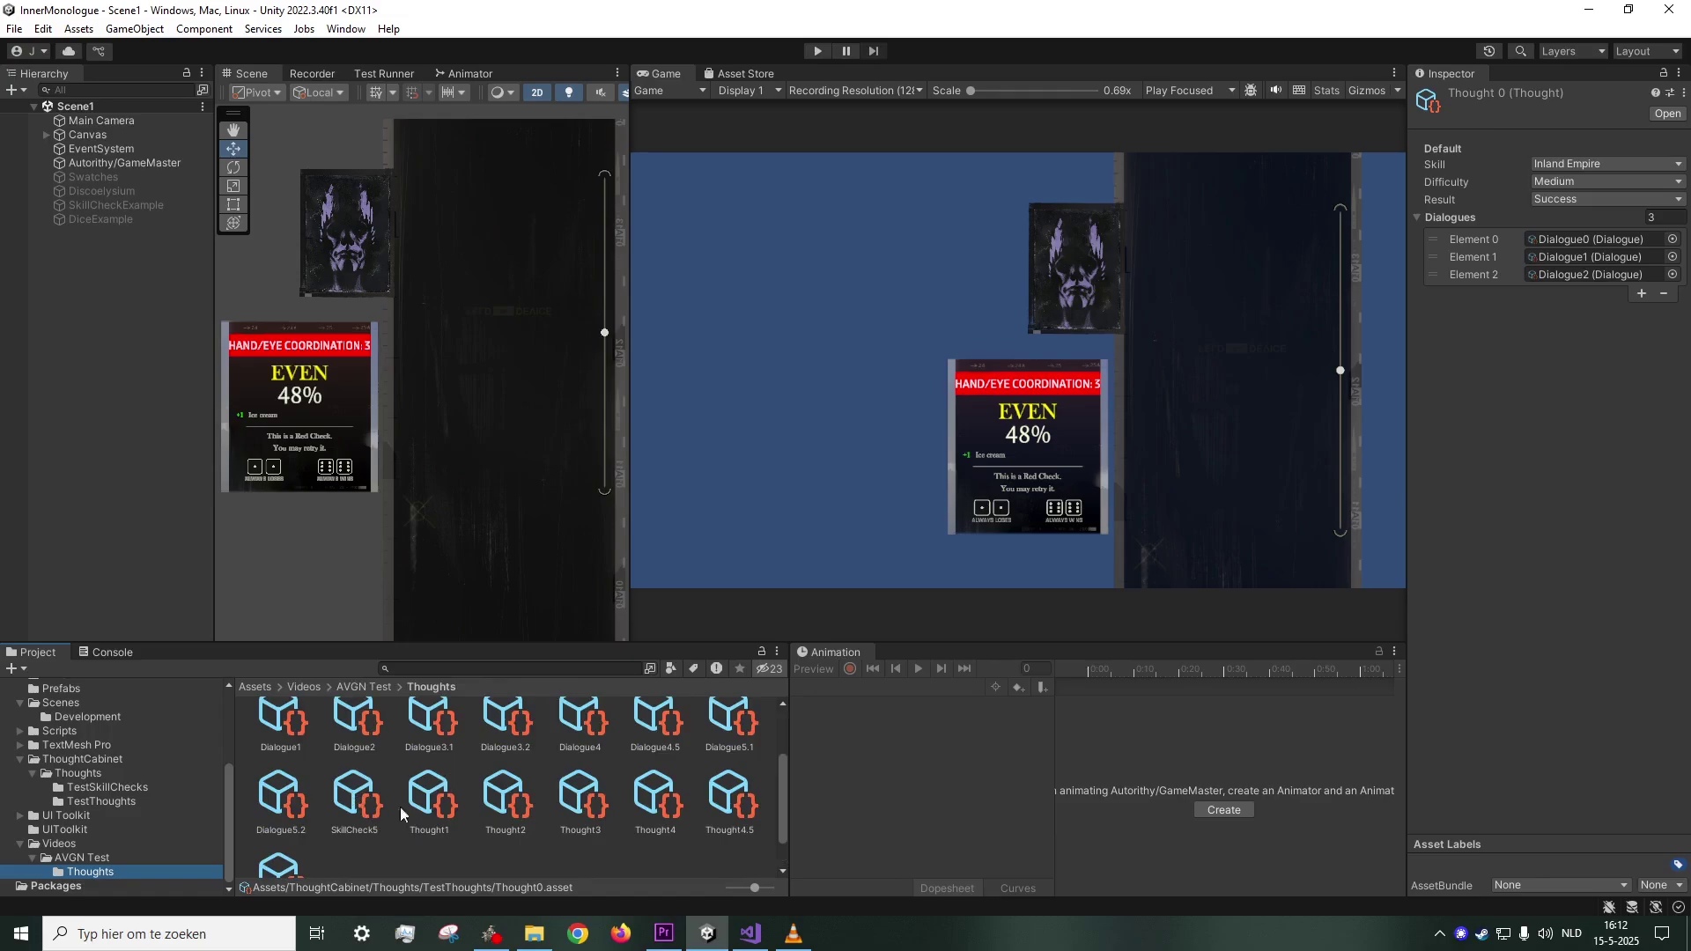
click(425, 796)
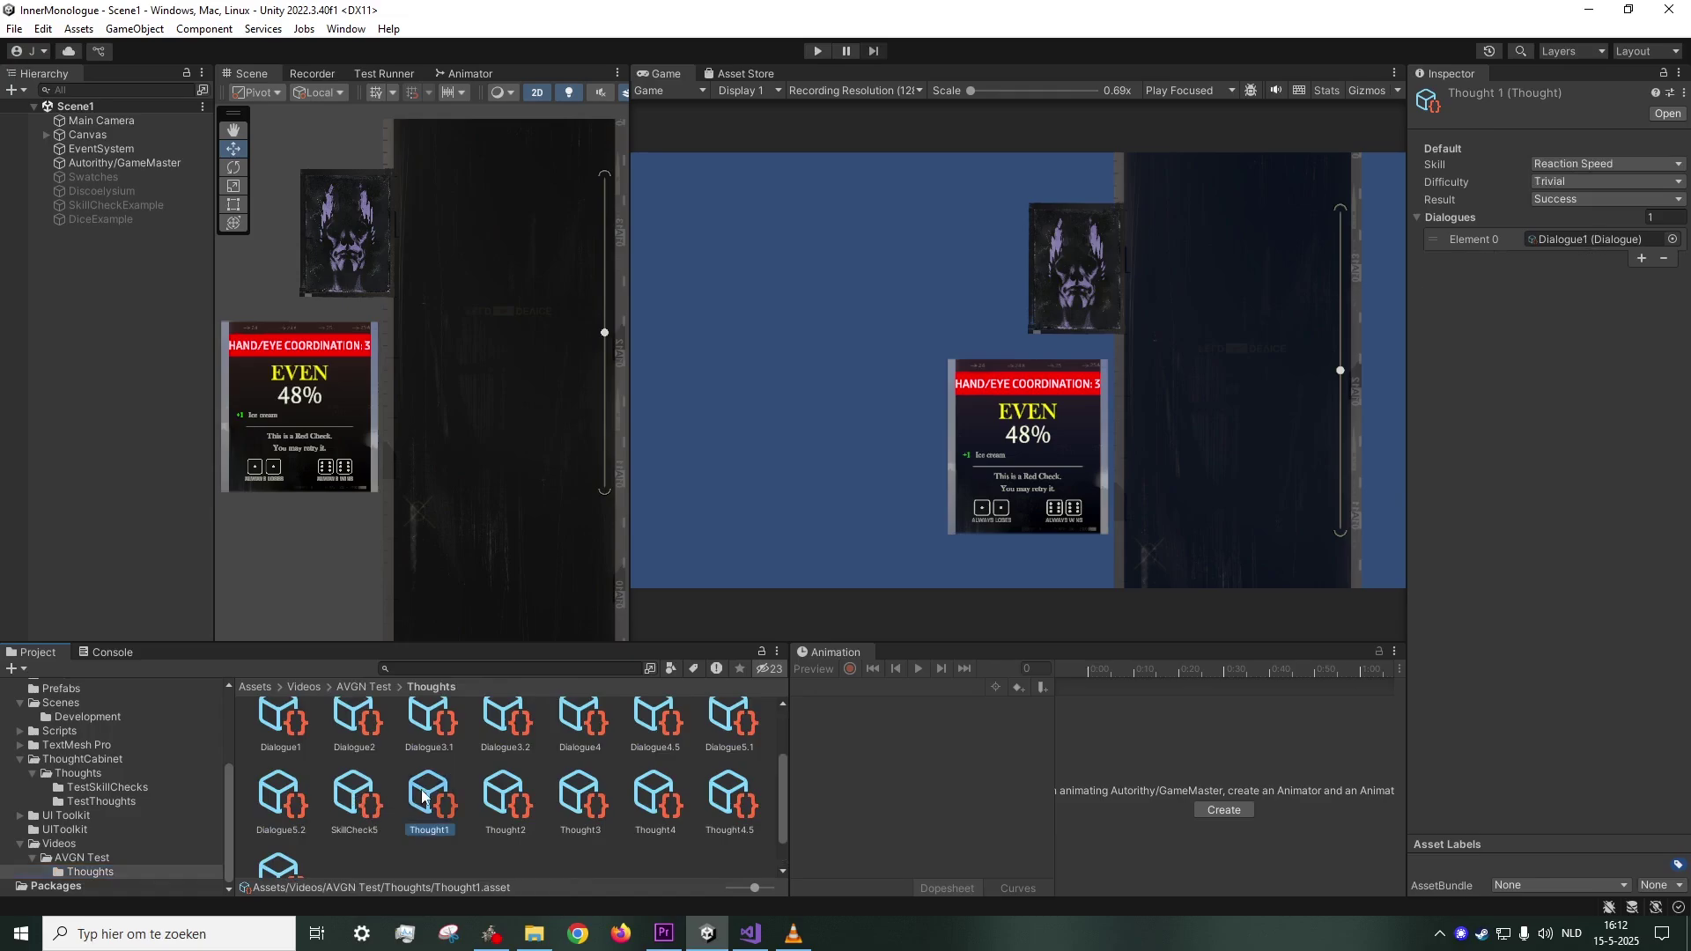
click(1577, 179)
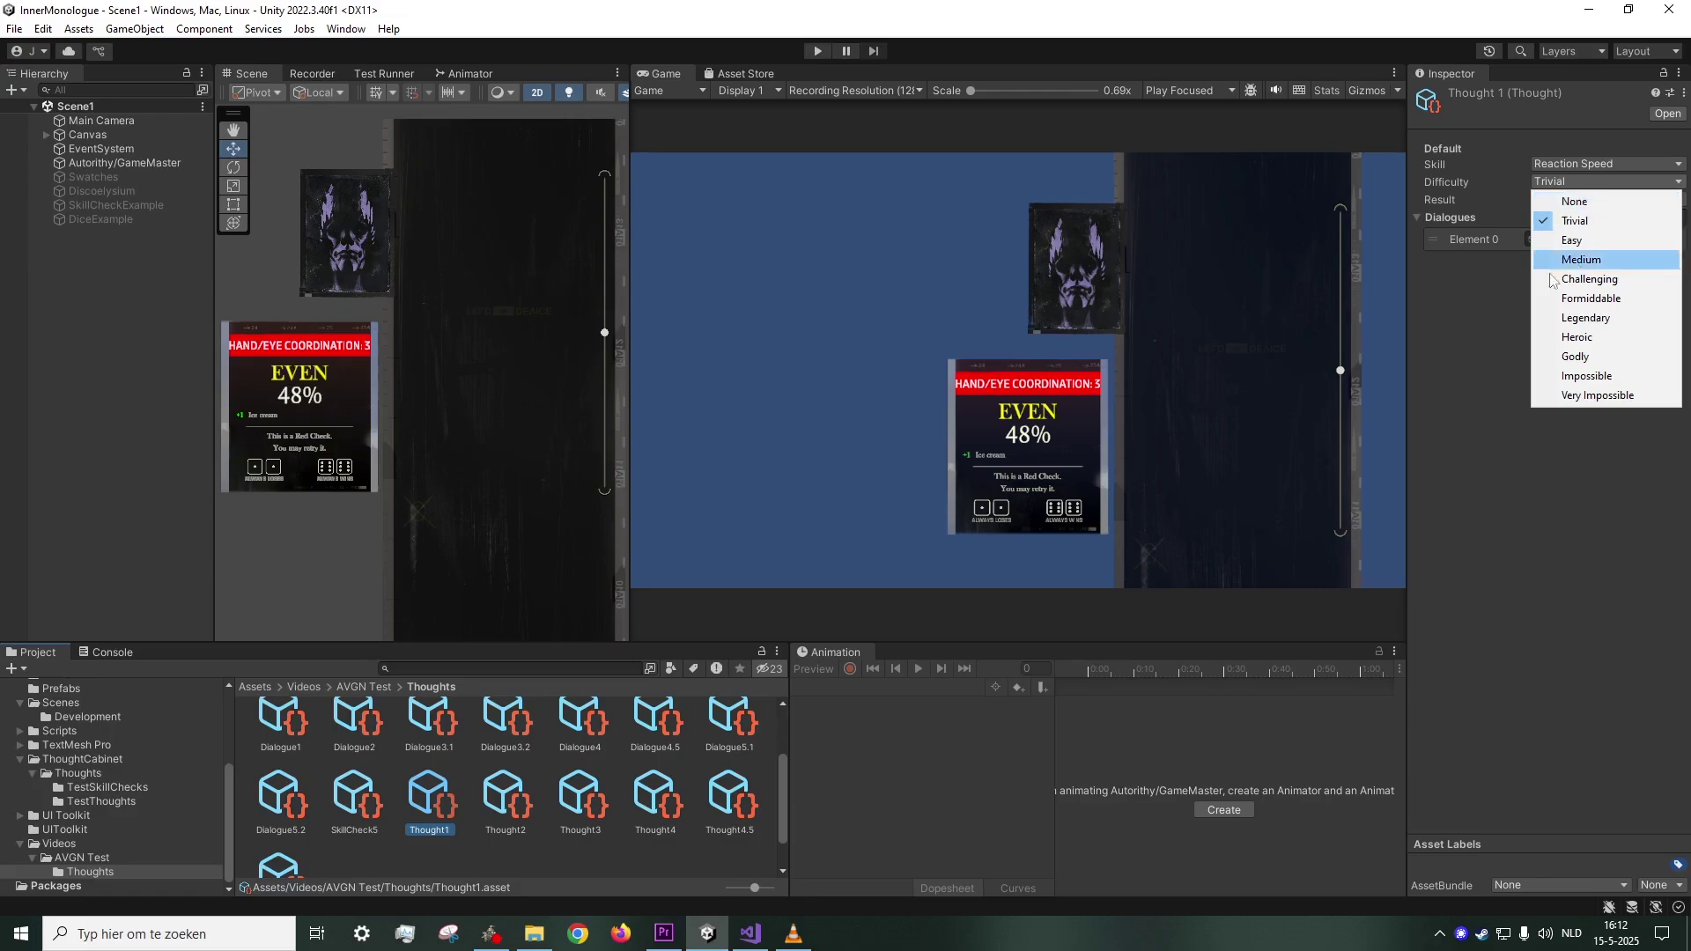
click(1484, 299)
click(1577, 199)
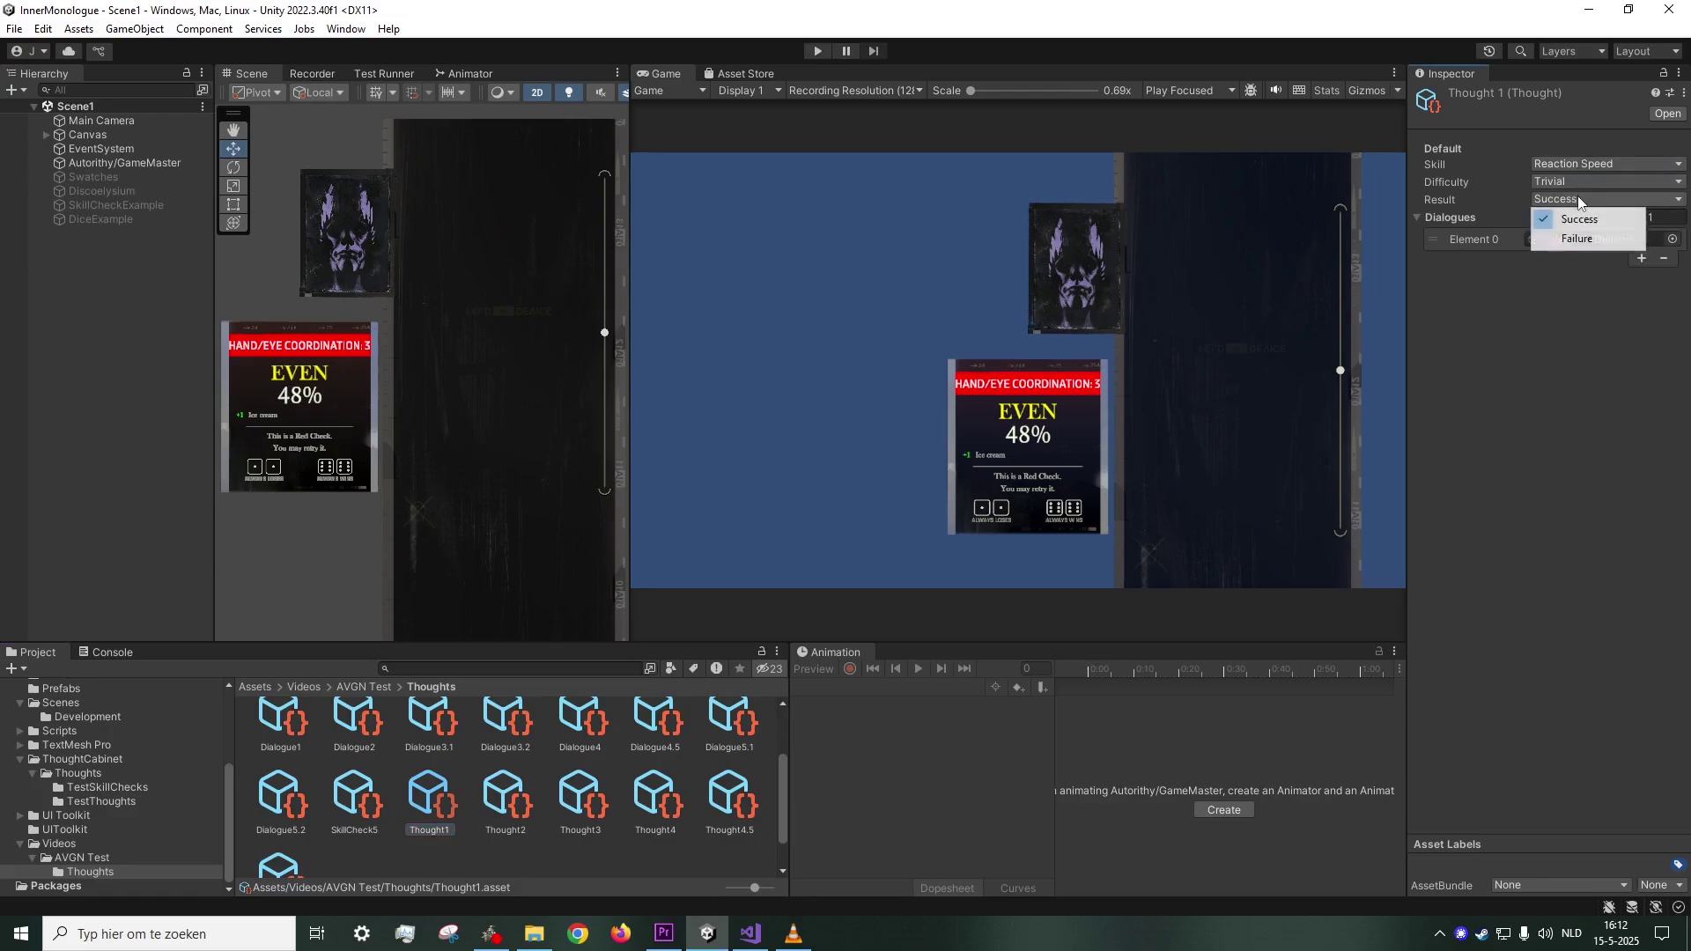
click(1497, 302)
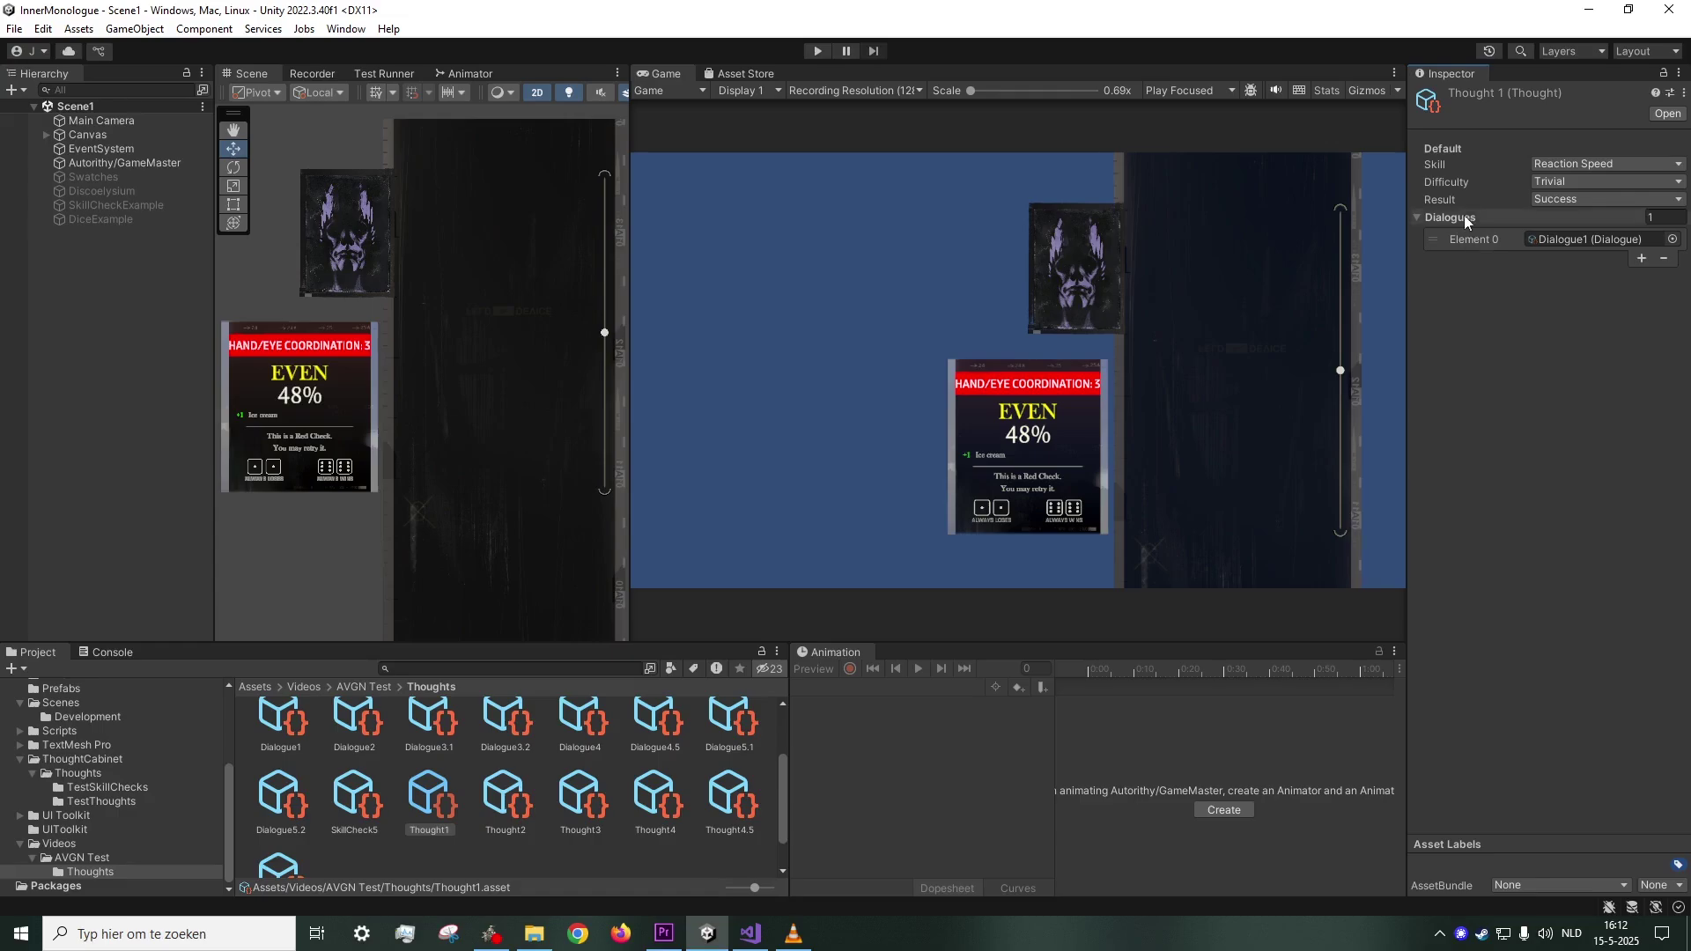
- Add and then remove a second Dialogues entry so Thought1 keeps only Dialogue1
click(1642, 258)
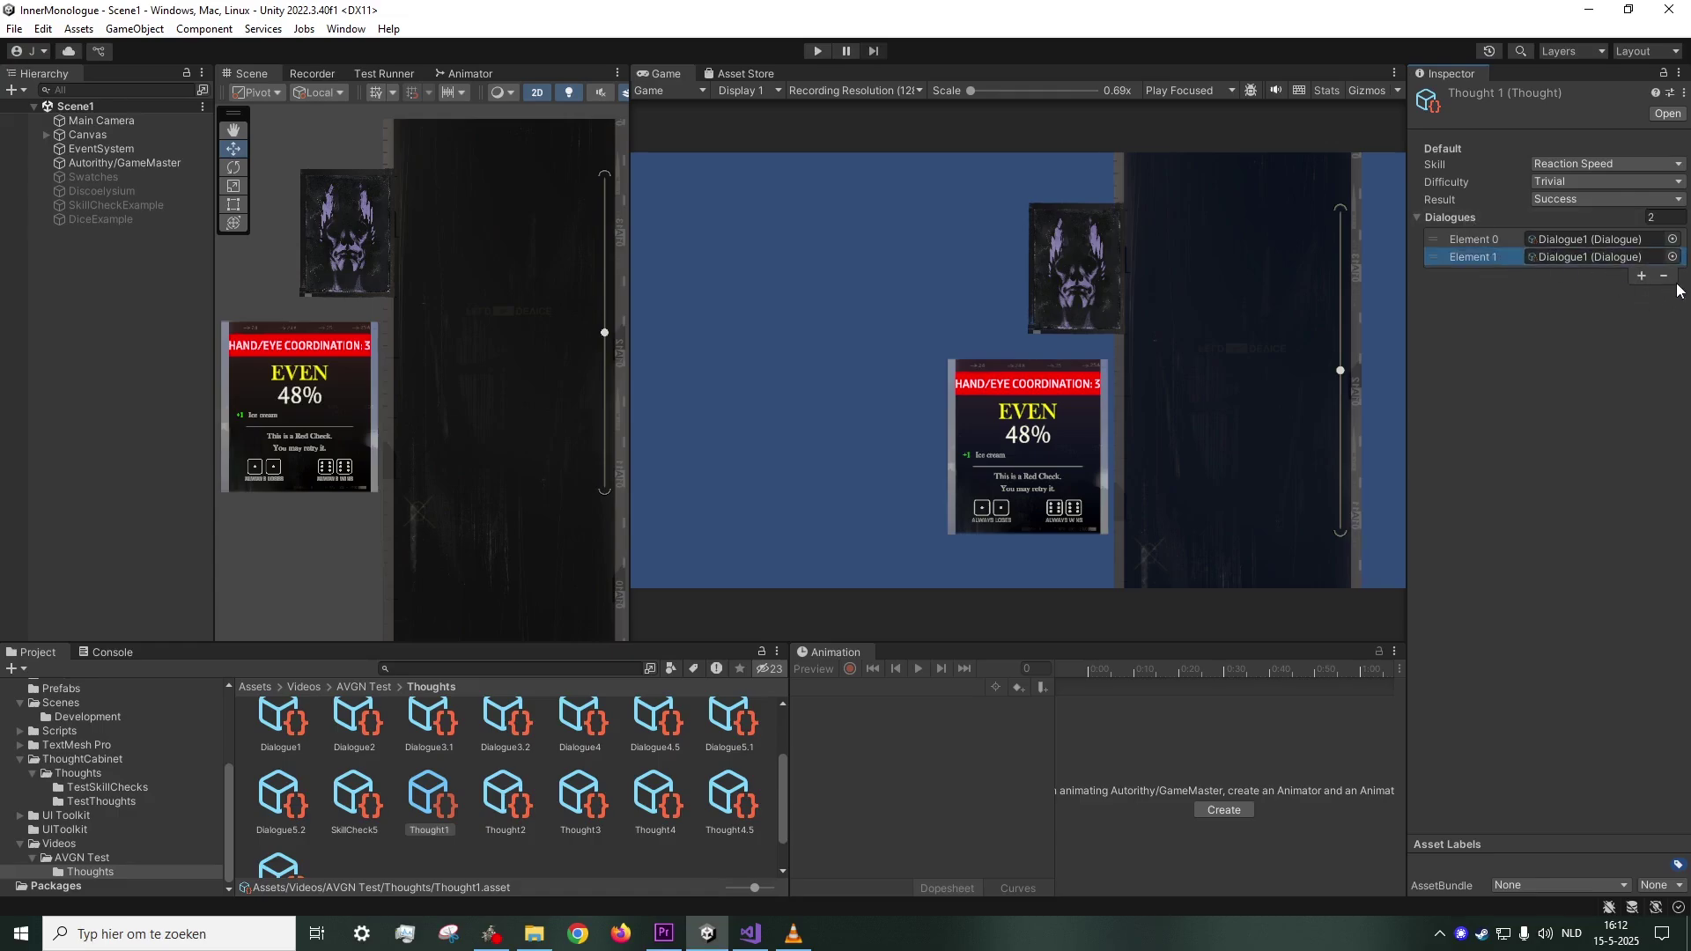
click(1664, 275)
scroll(537, 768, down, 1)
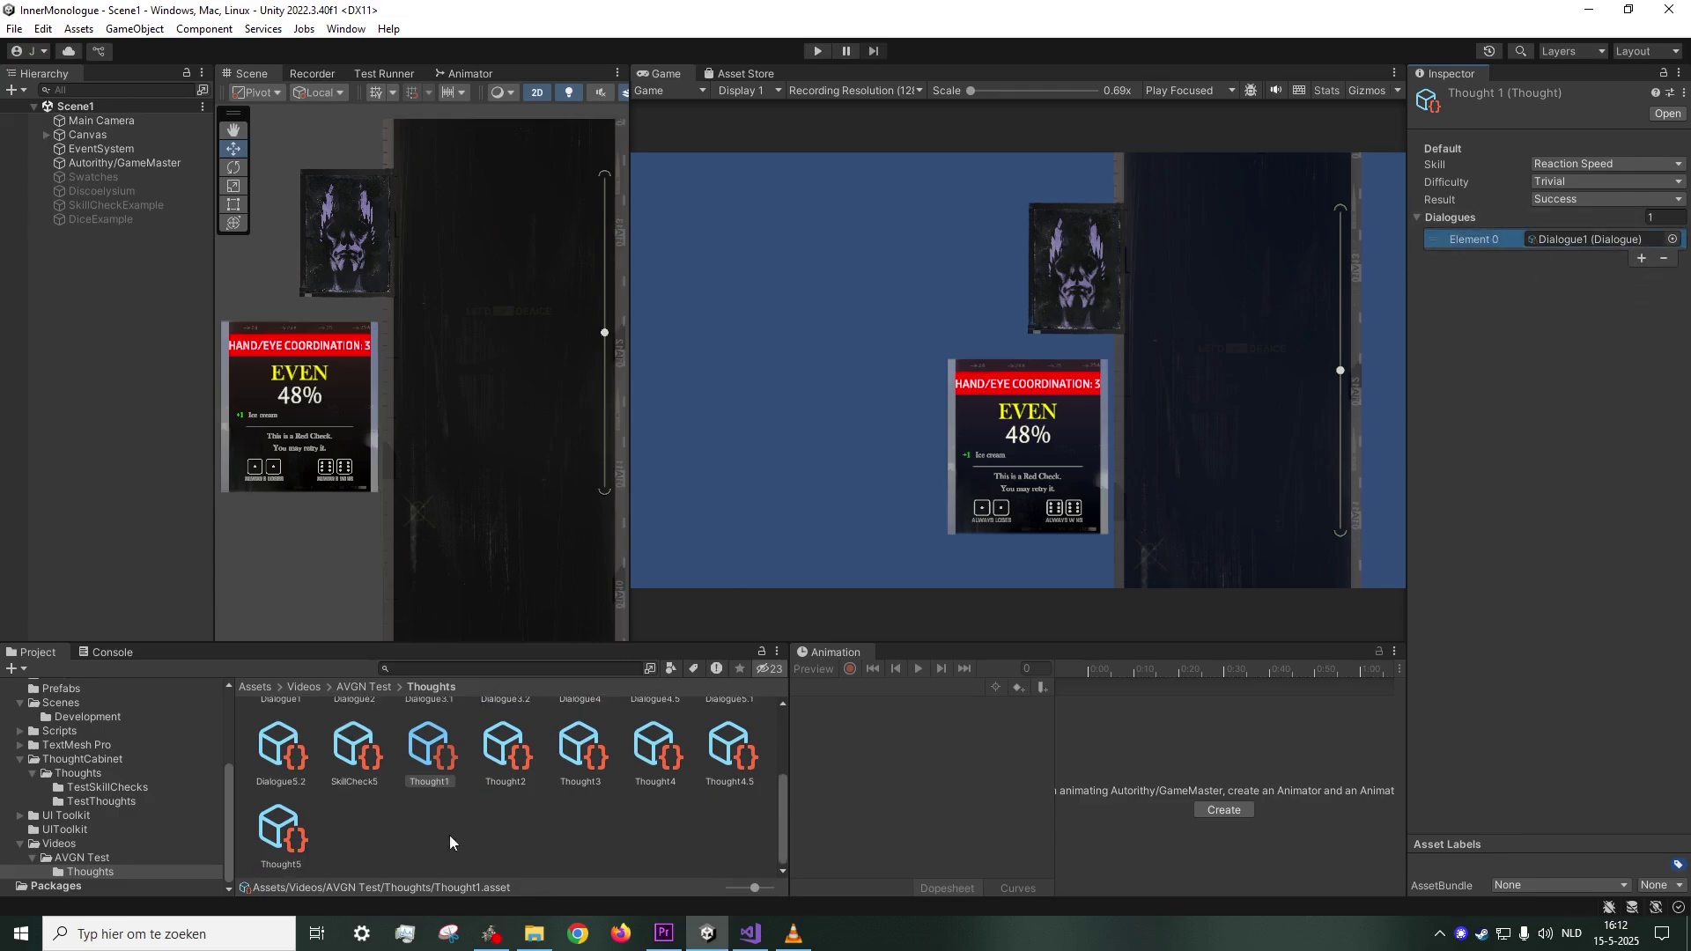
right_click(449, 835)
mouse_move(510, 309)
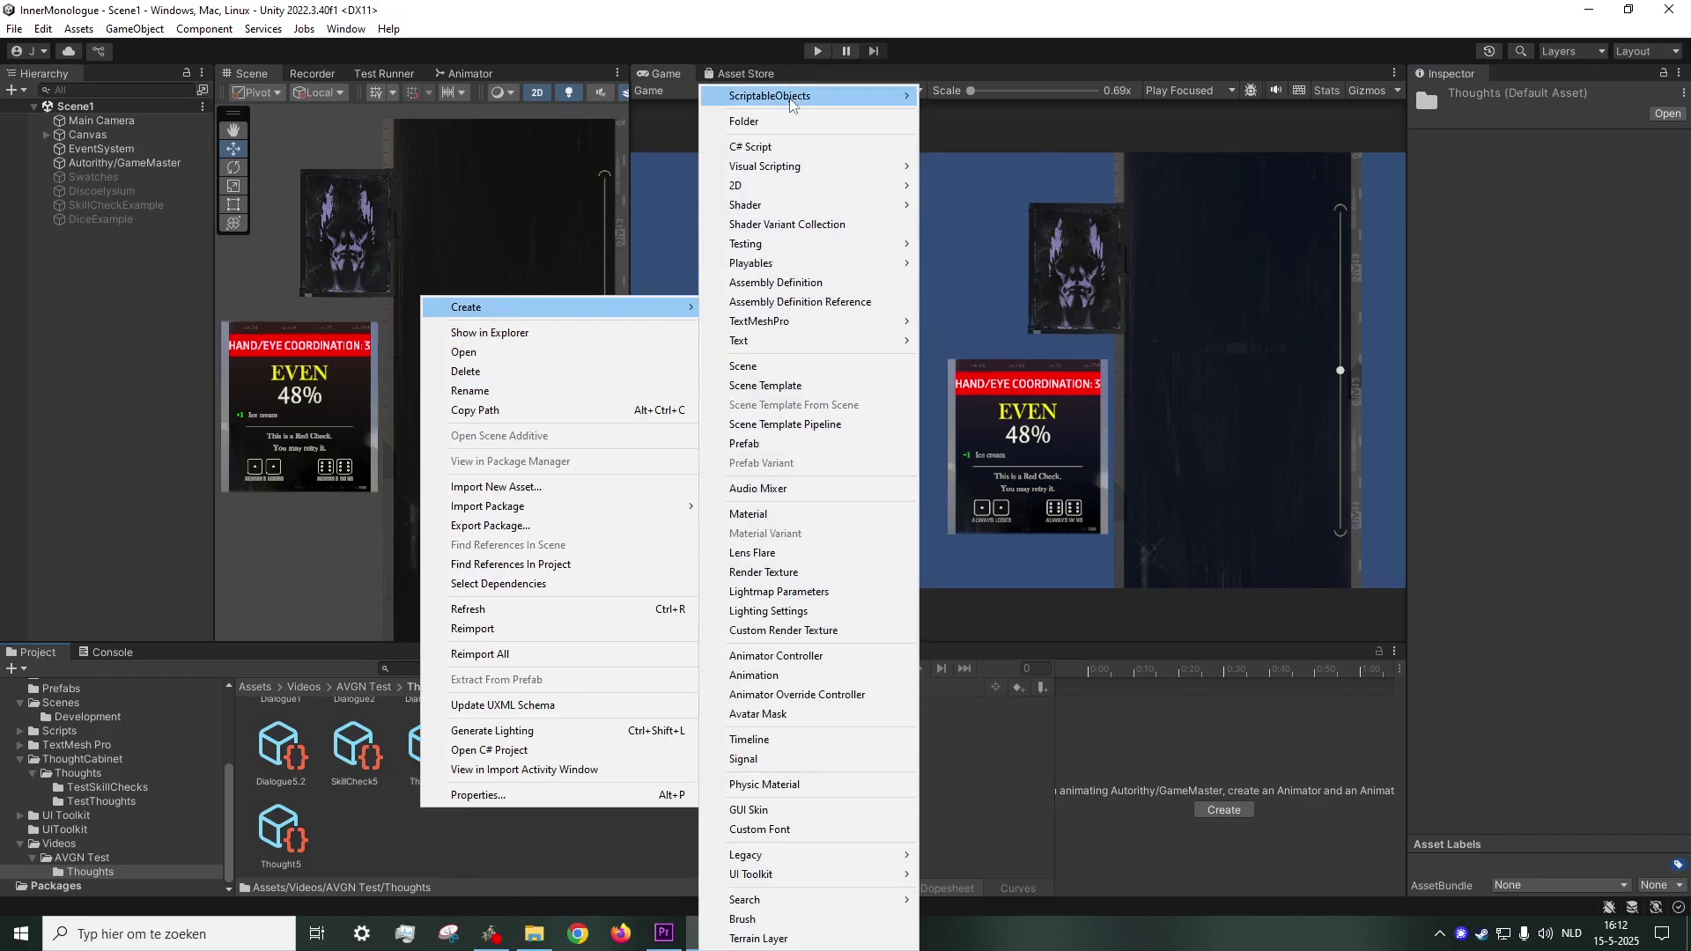
- Set Dialogue1's Timer slider to 2 and untick Gets Interupted
click(395, 816)
scroll(344, 774, up, 1)
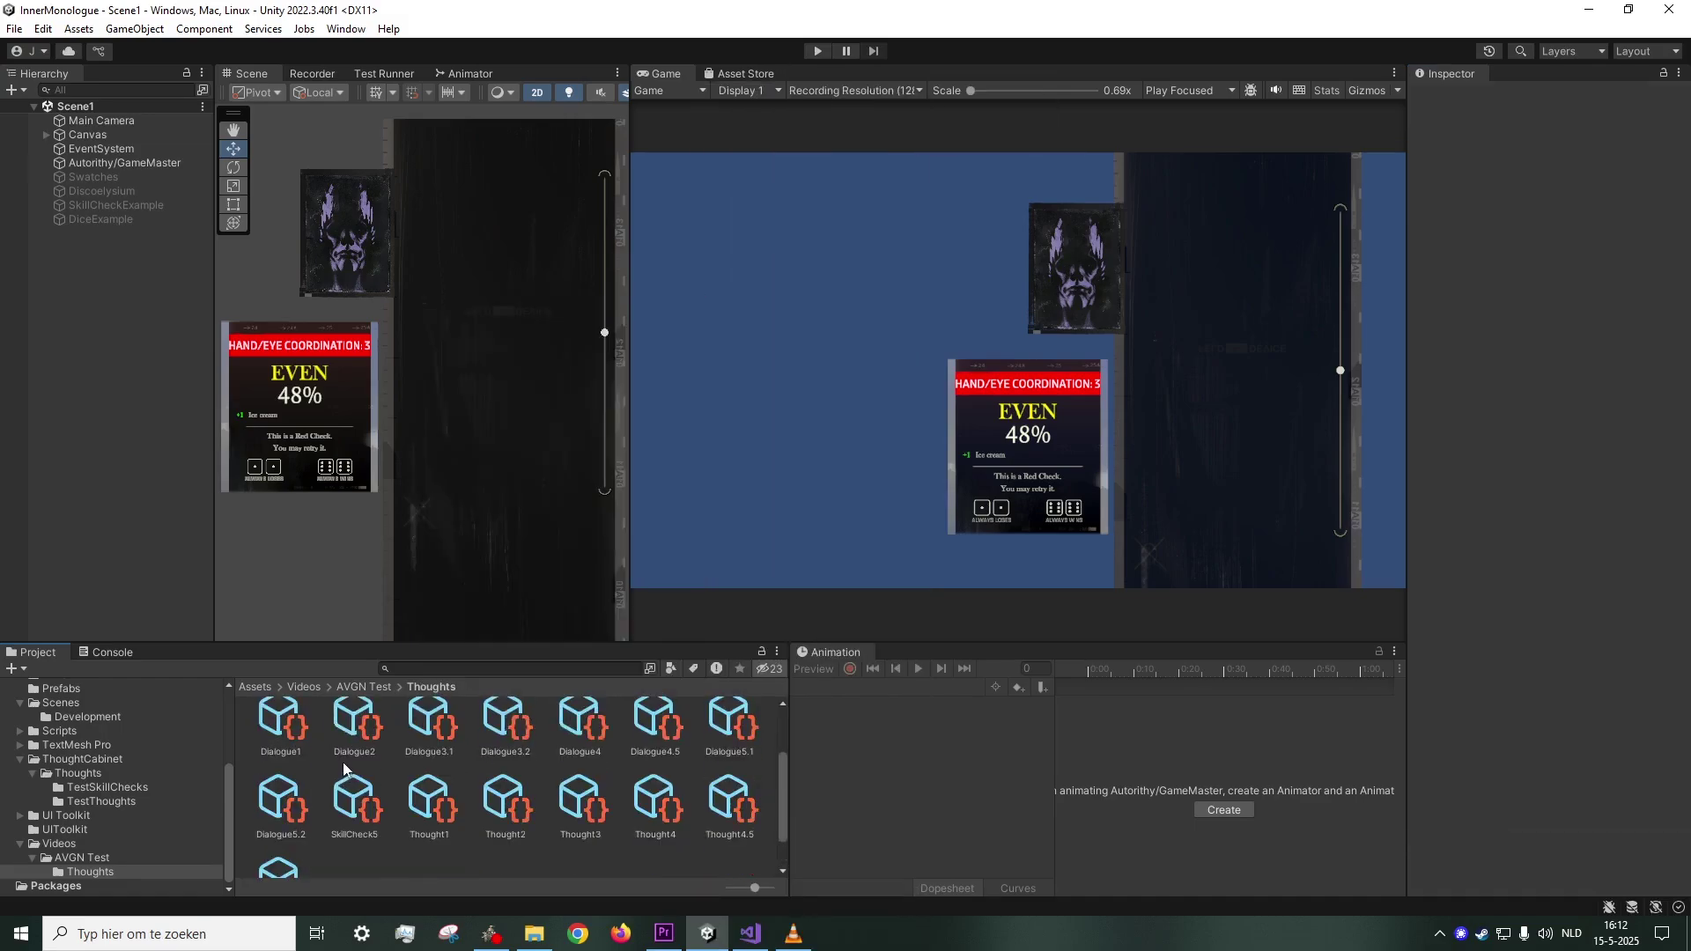
click(286, 744)
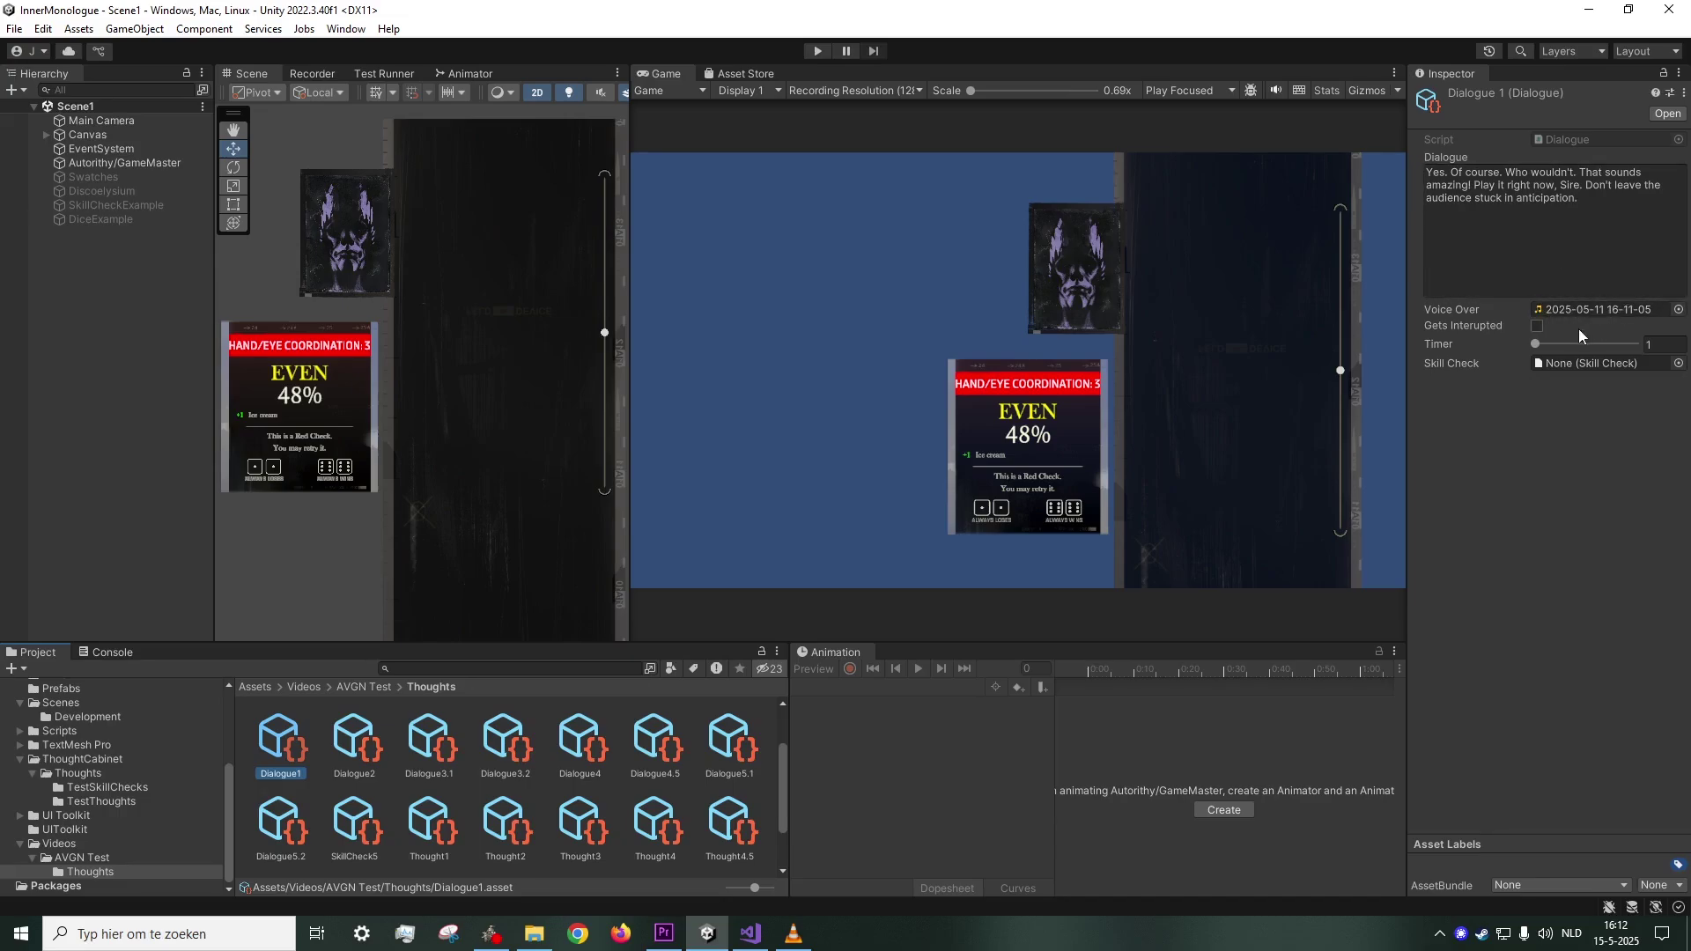
drag(1537, 345, 1548, 345)
drag(1565, 357, 1567, 356)
drag(1554, 346, 1551, 345)
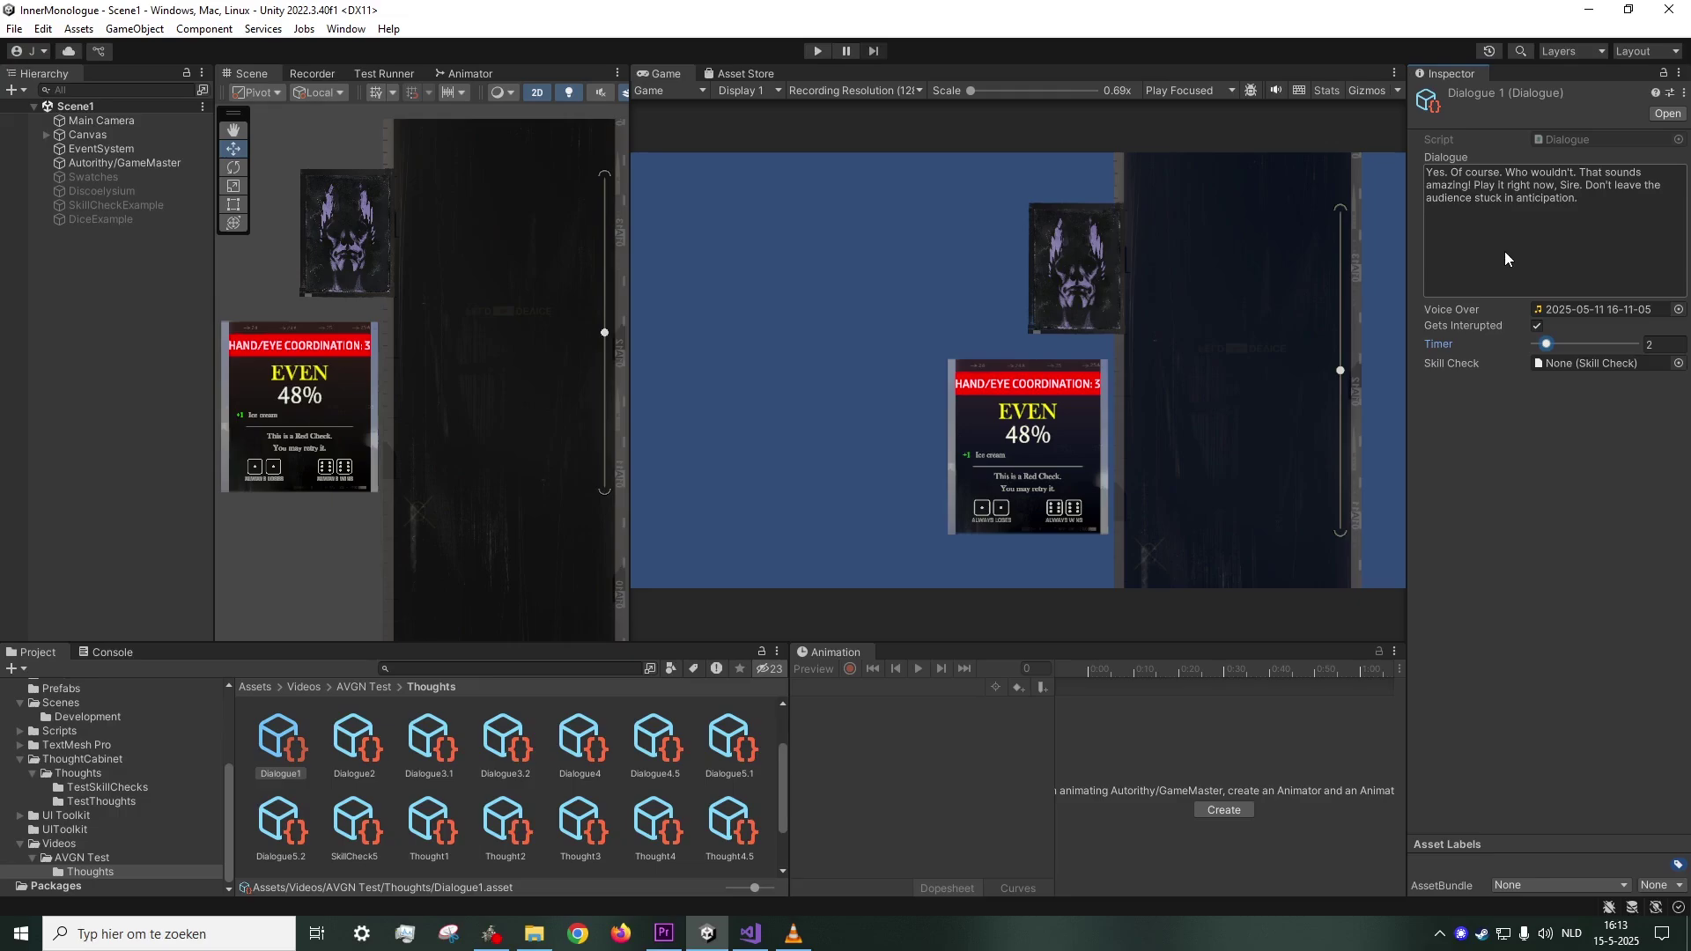
click(1537, 325)
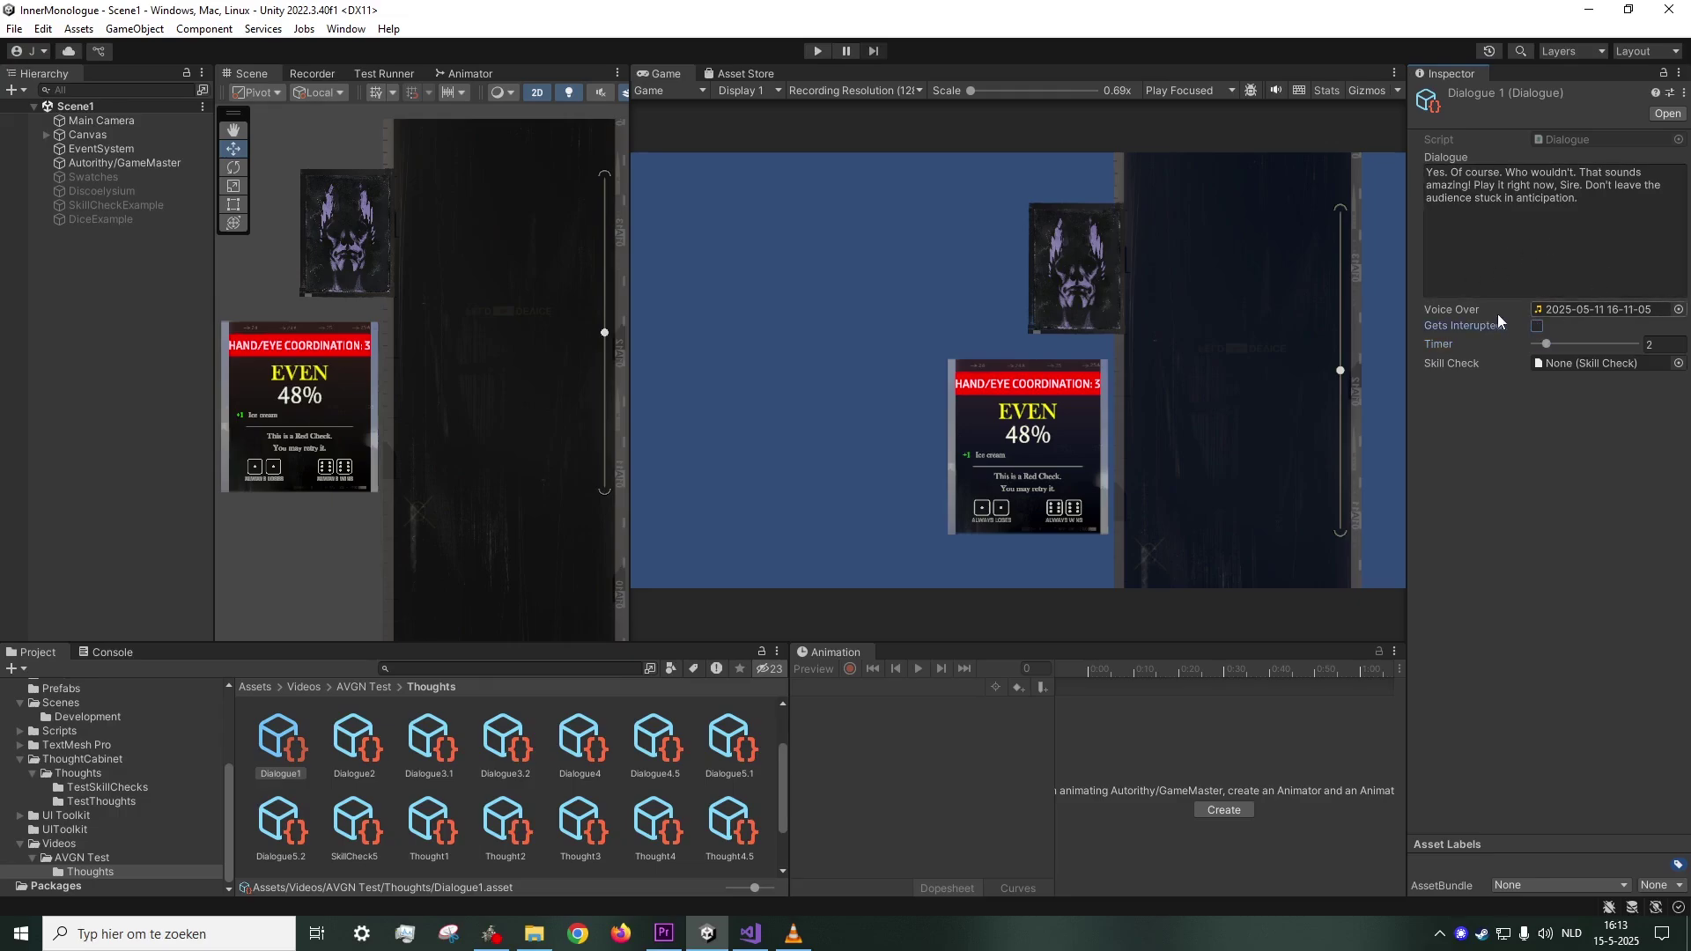
- Inspect Dialogue2's settings and bring up the asset-creation options for the Thoughts folder
click(353, 740)
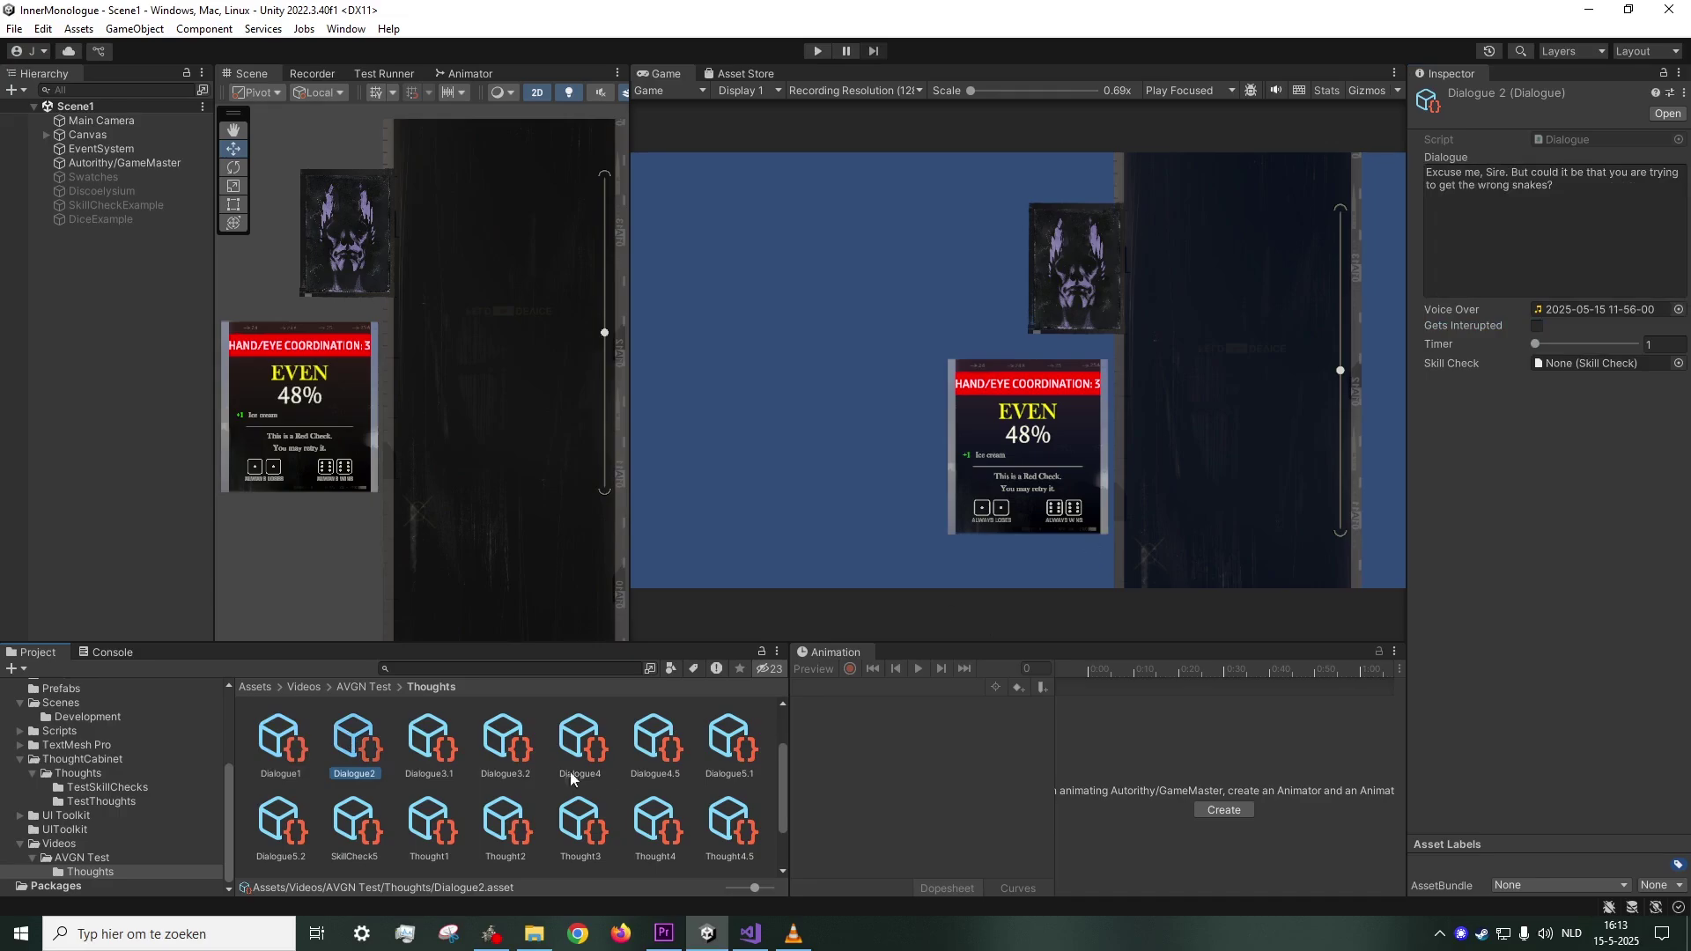
scroll(400, 765, down, 2)
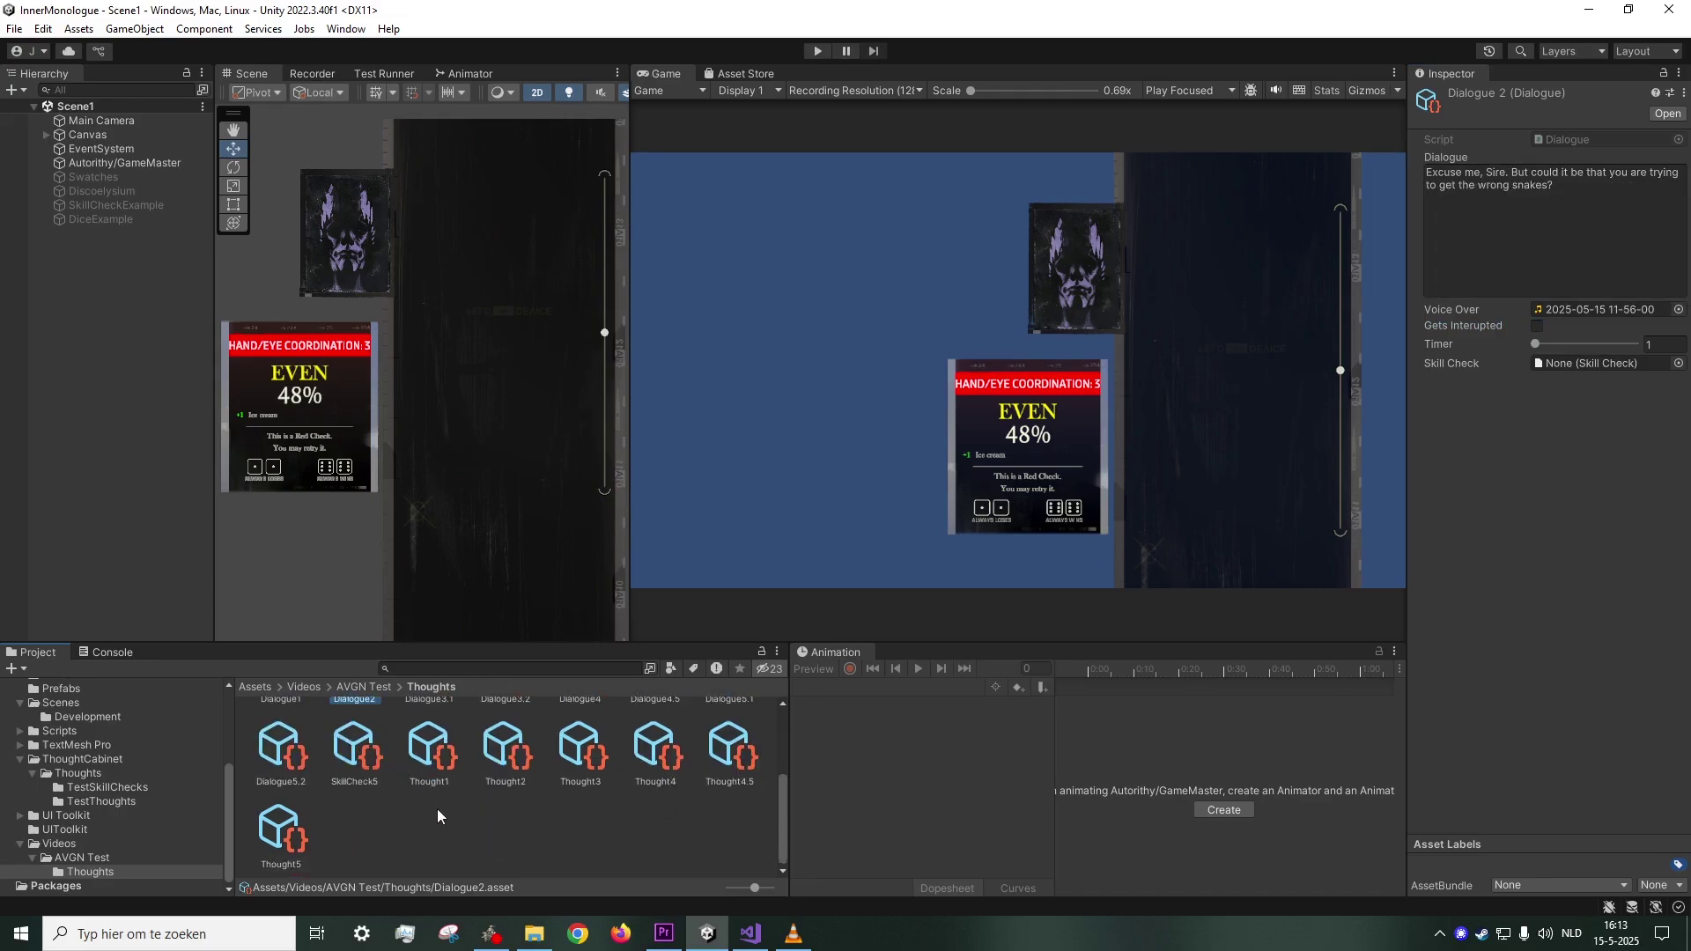
scroll(437, 809, up, 1)
scroll(483, 757, down, 1)
right_click(463, 812)
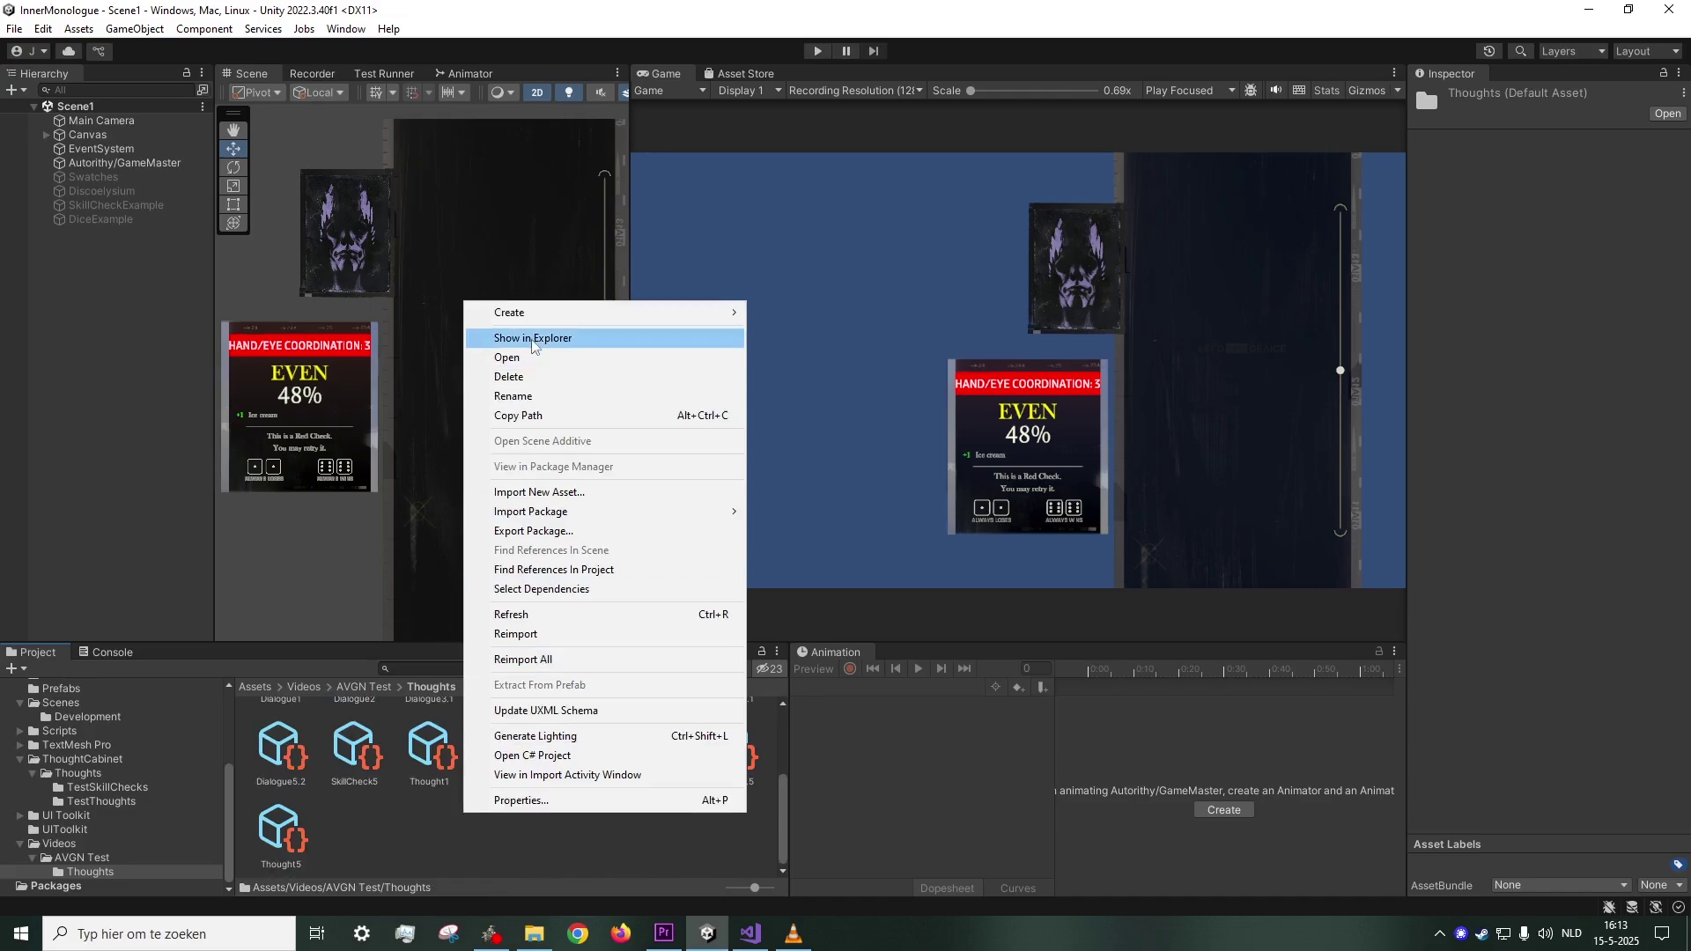
- Review SkillCheck5, keeping Difficulty Level 8, Easy difficulty and a Red check type
mouse_move(696, 313)
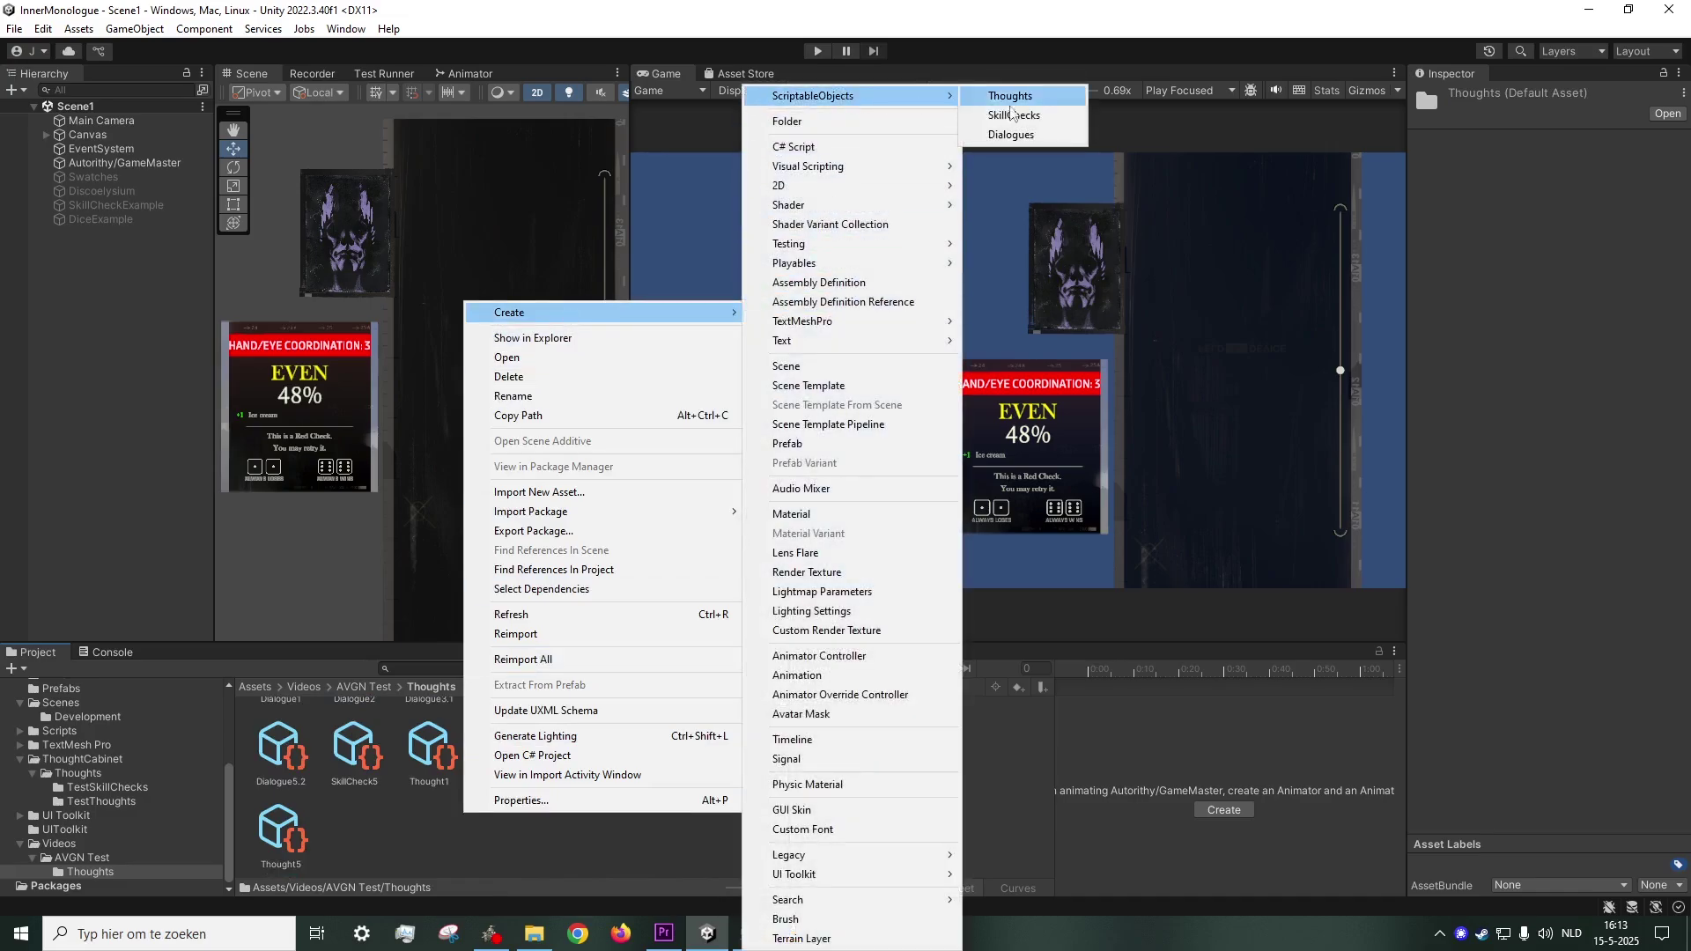
click(368, 829)
click(365, 756)
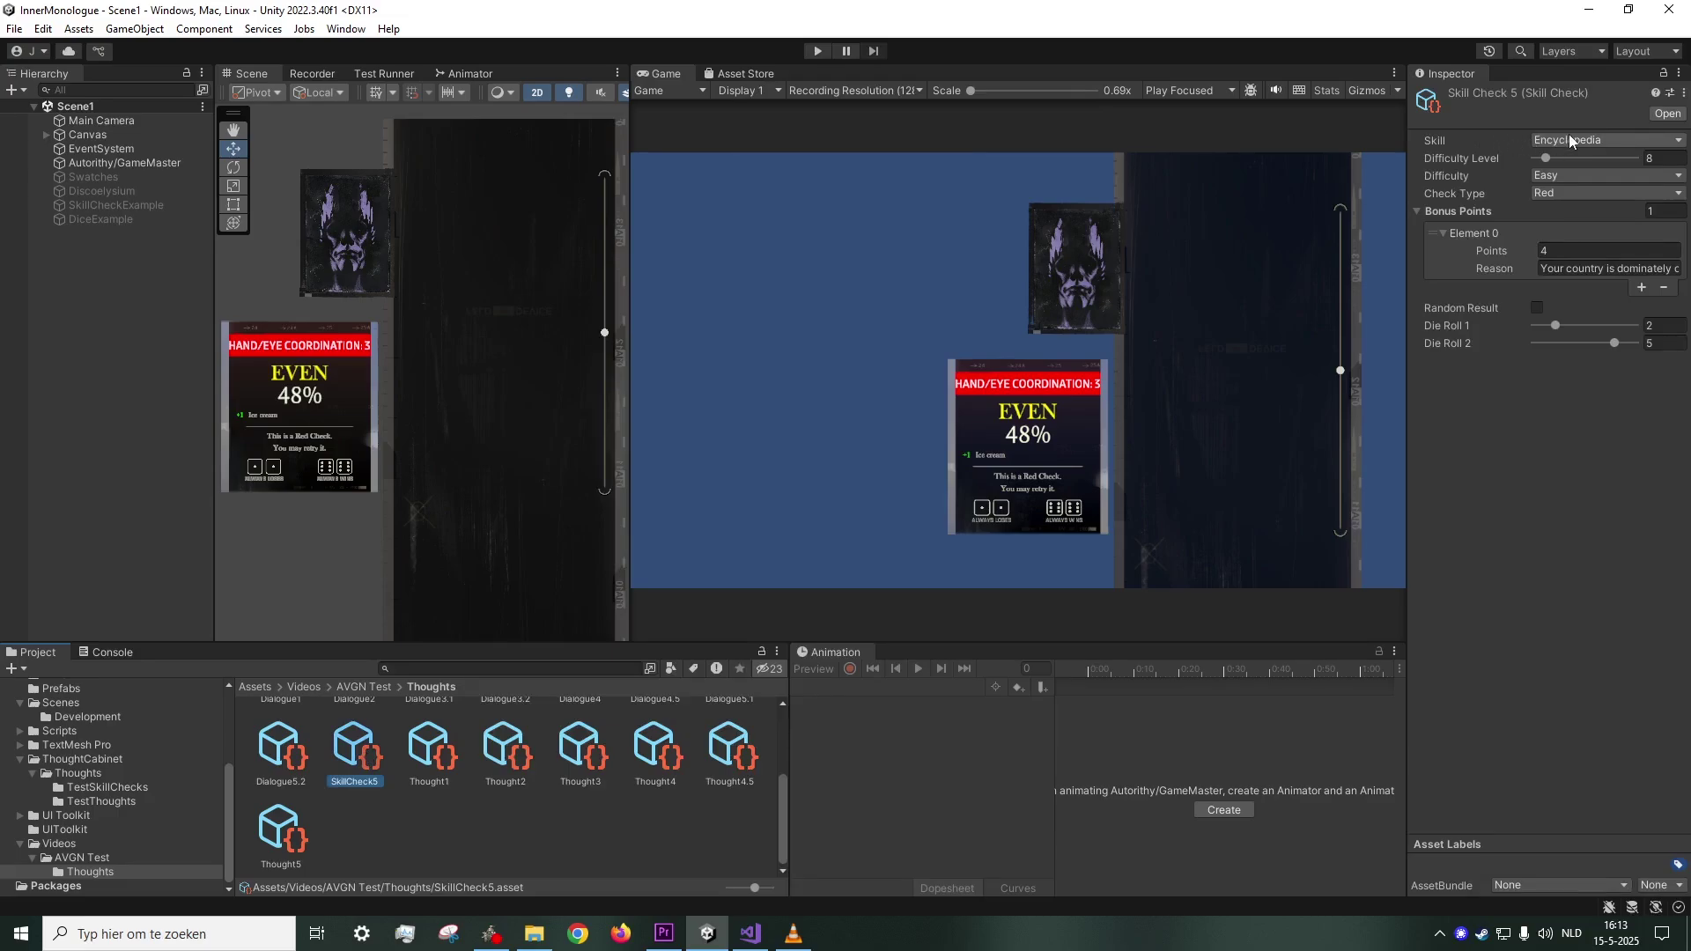
mouse_move(1548, 160)
mouse_down()
mouse_move(1588, 157)
mouse_move(1547, 159)
mouse_up()
click(1567, 174)
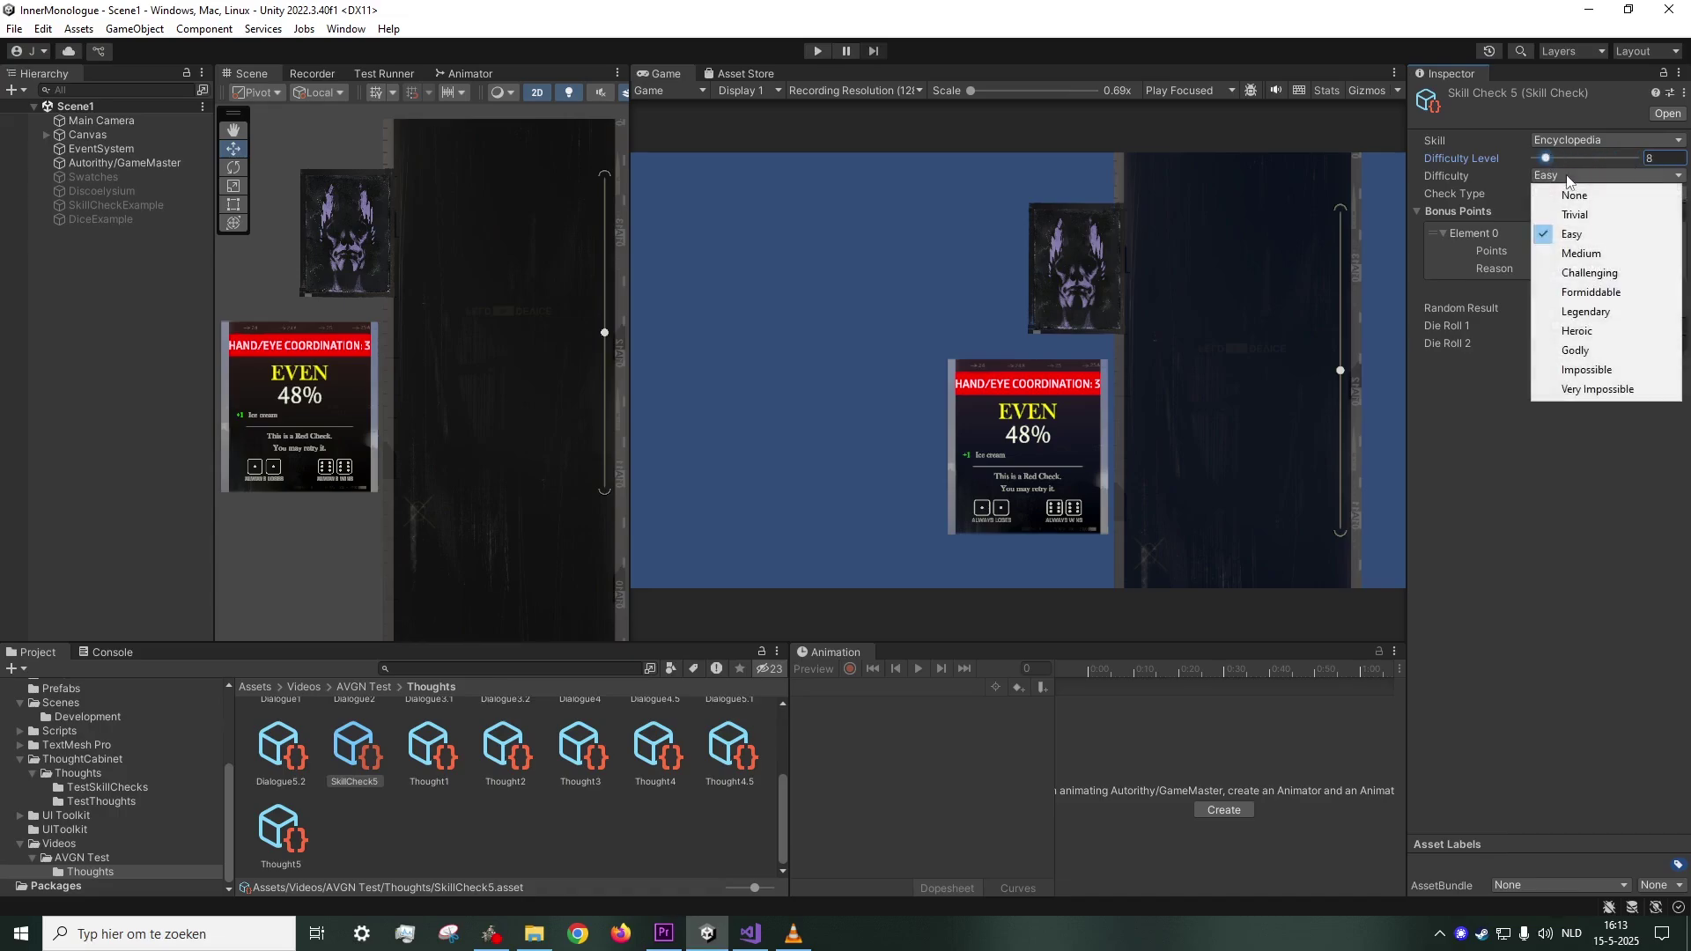
click(1459, 406)
click(1539, 193)
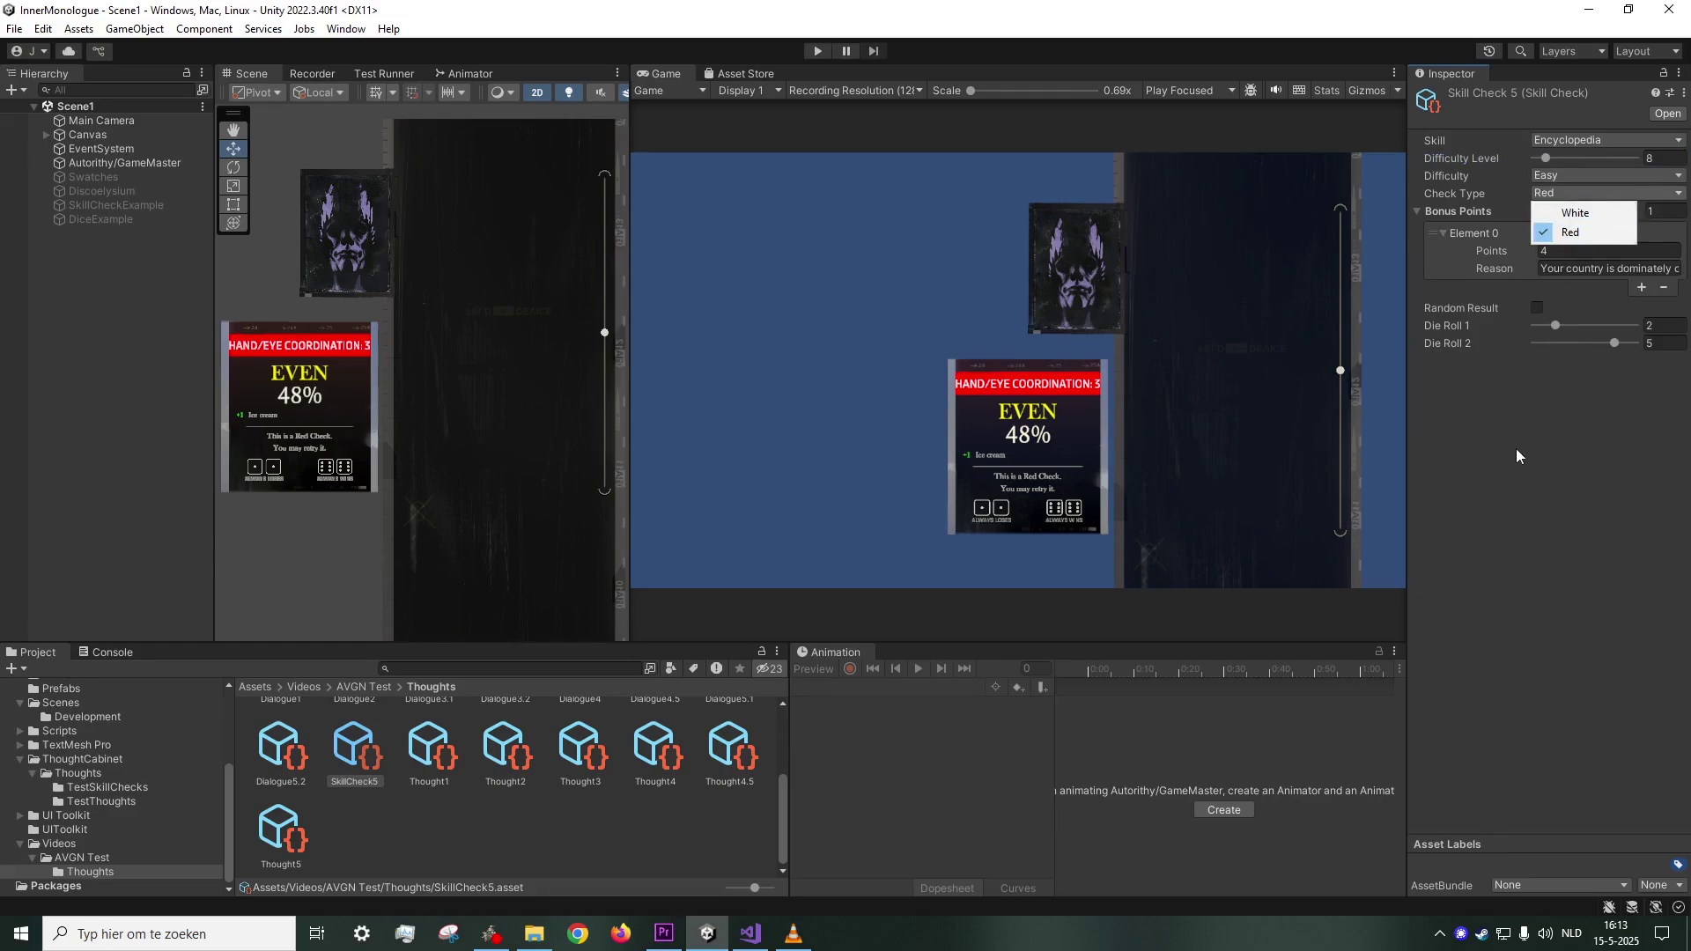
click(1576, 186)
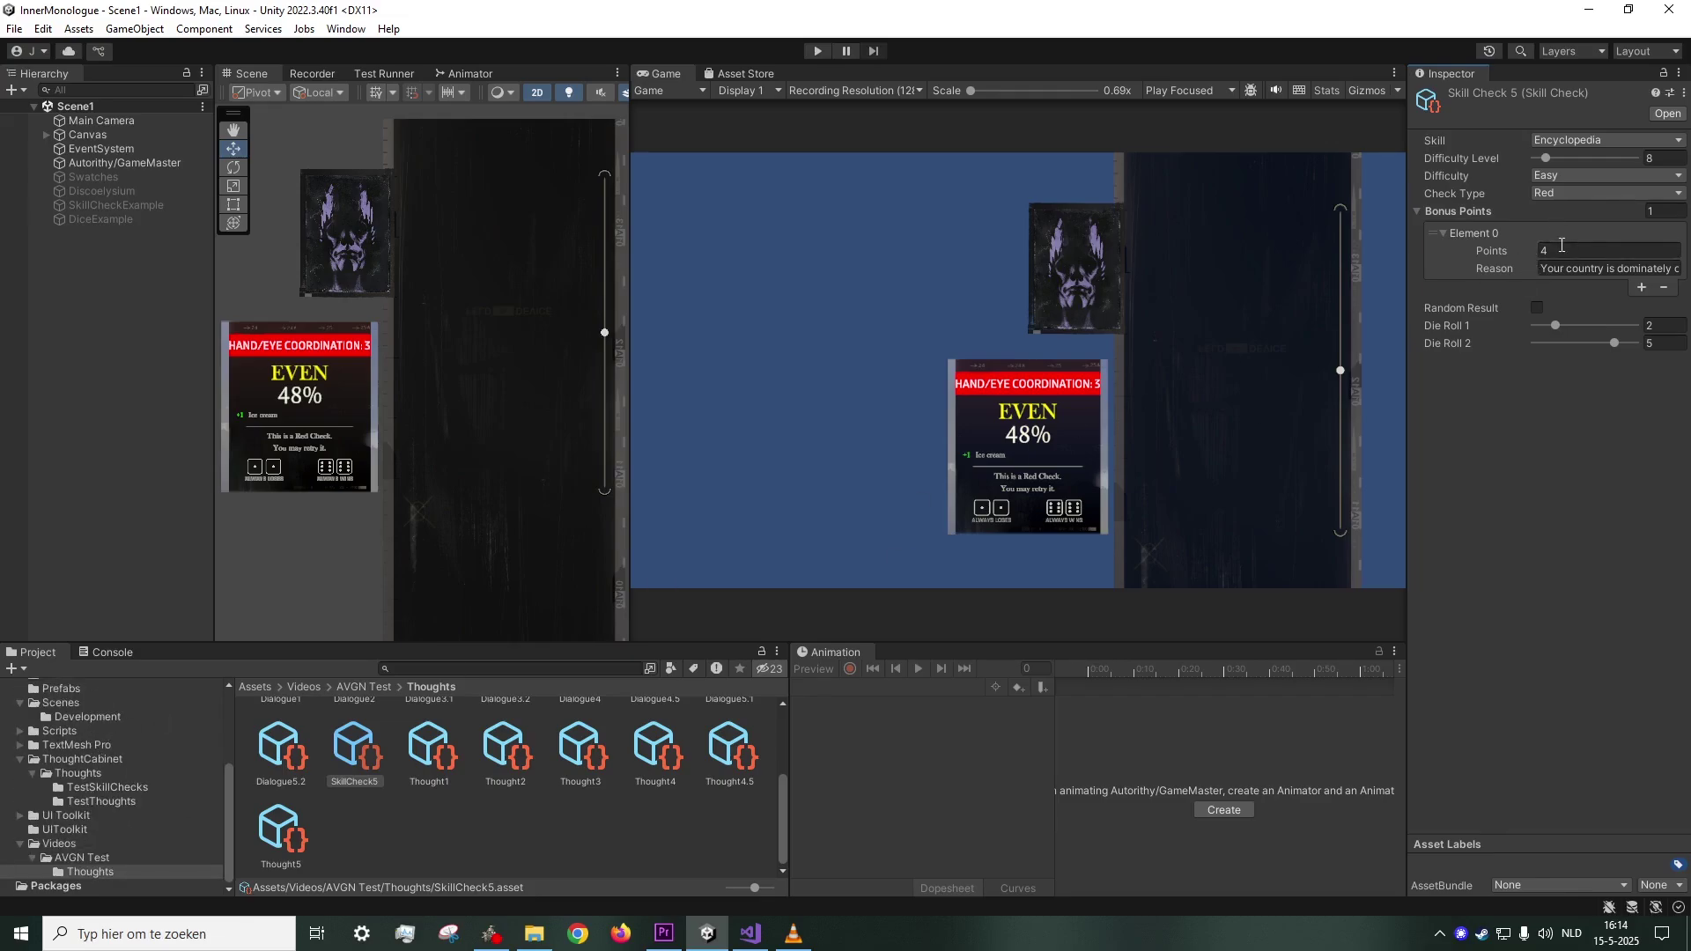
- Test Bonus Points and Random Result without keeping them, and set Die Roll 2 to 6
click(1642, 287)
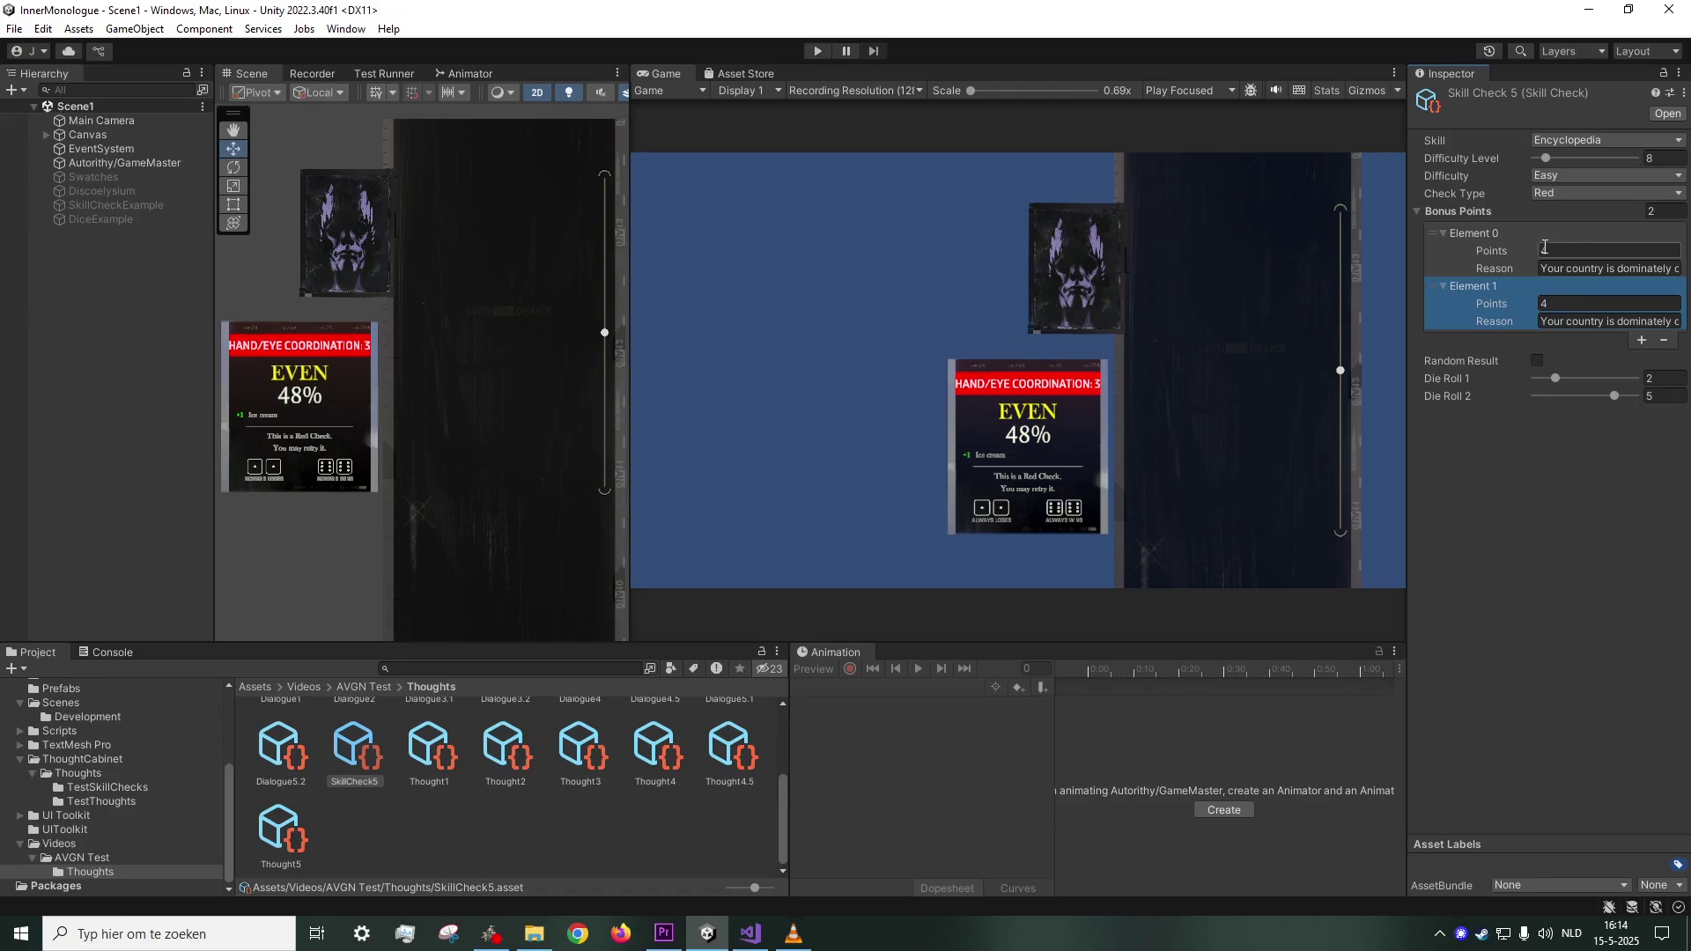
click(1664, 340)
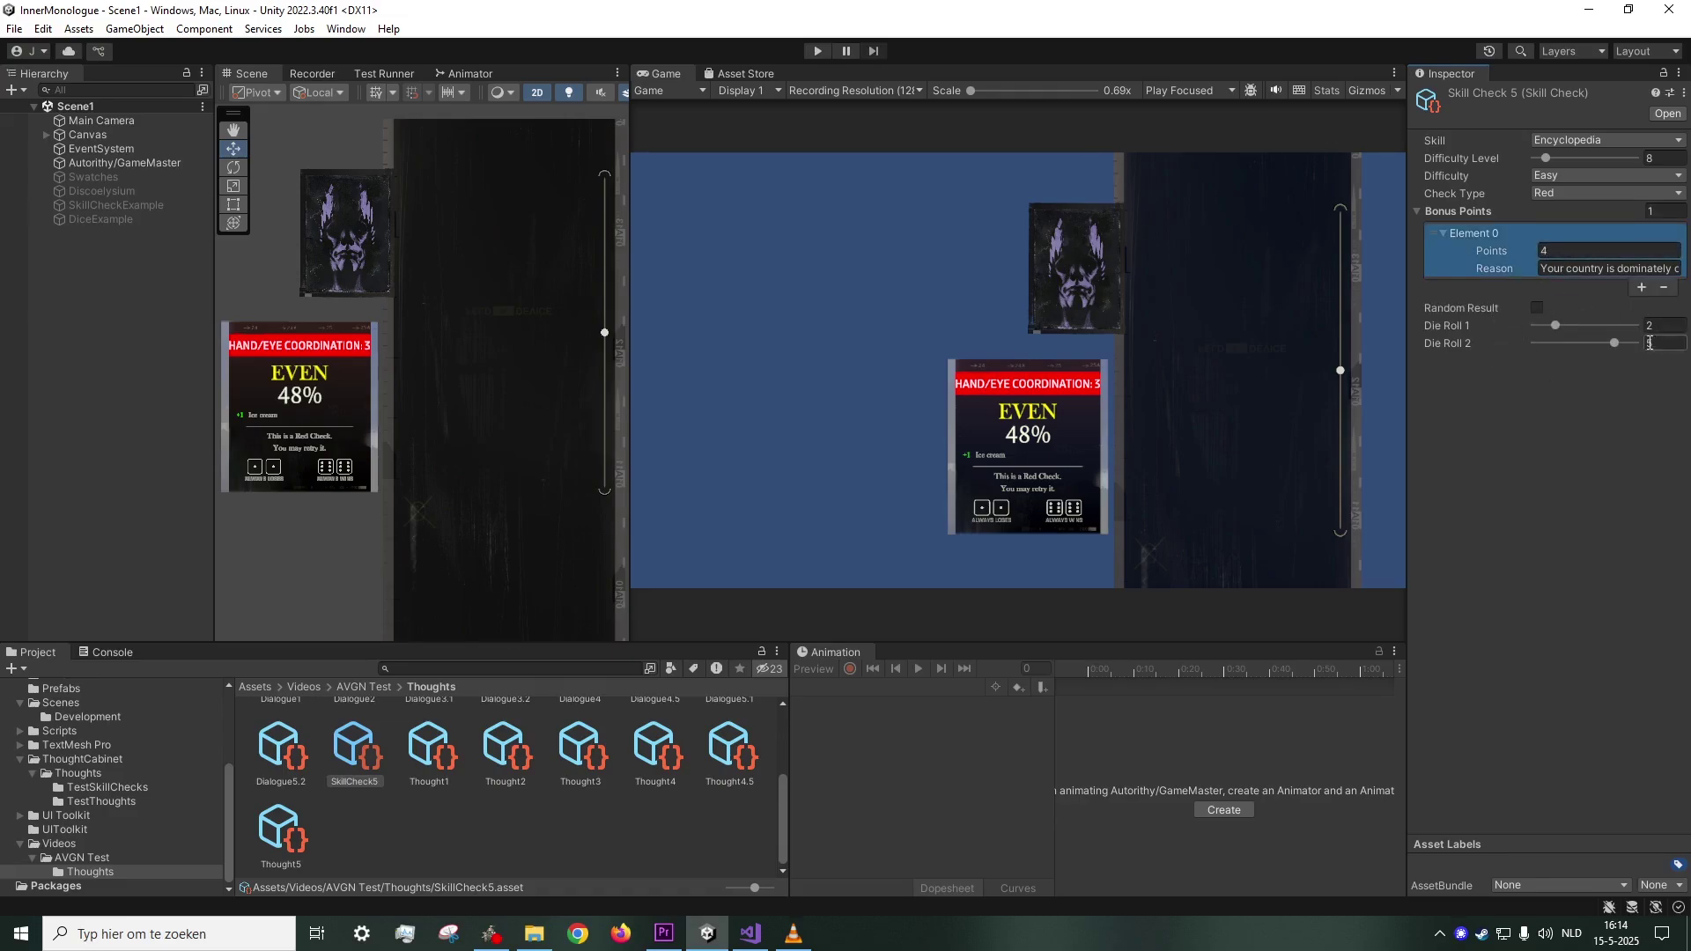
click(1538, 307)
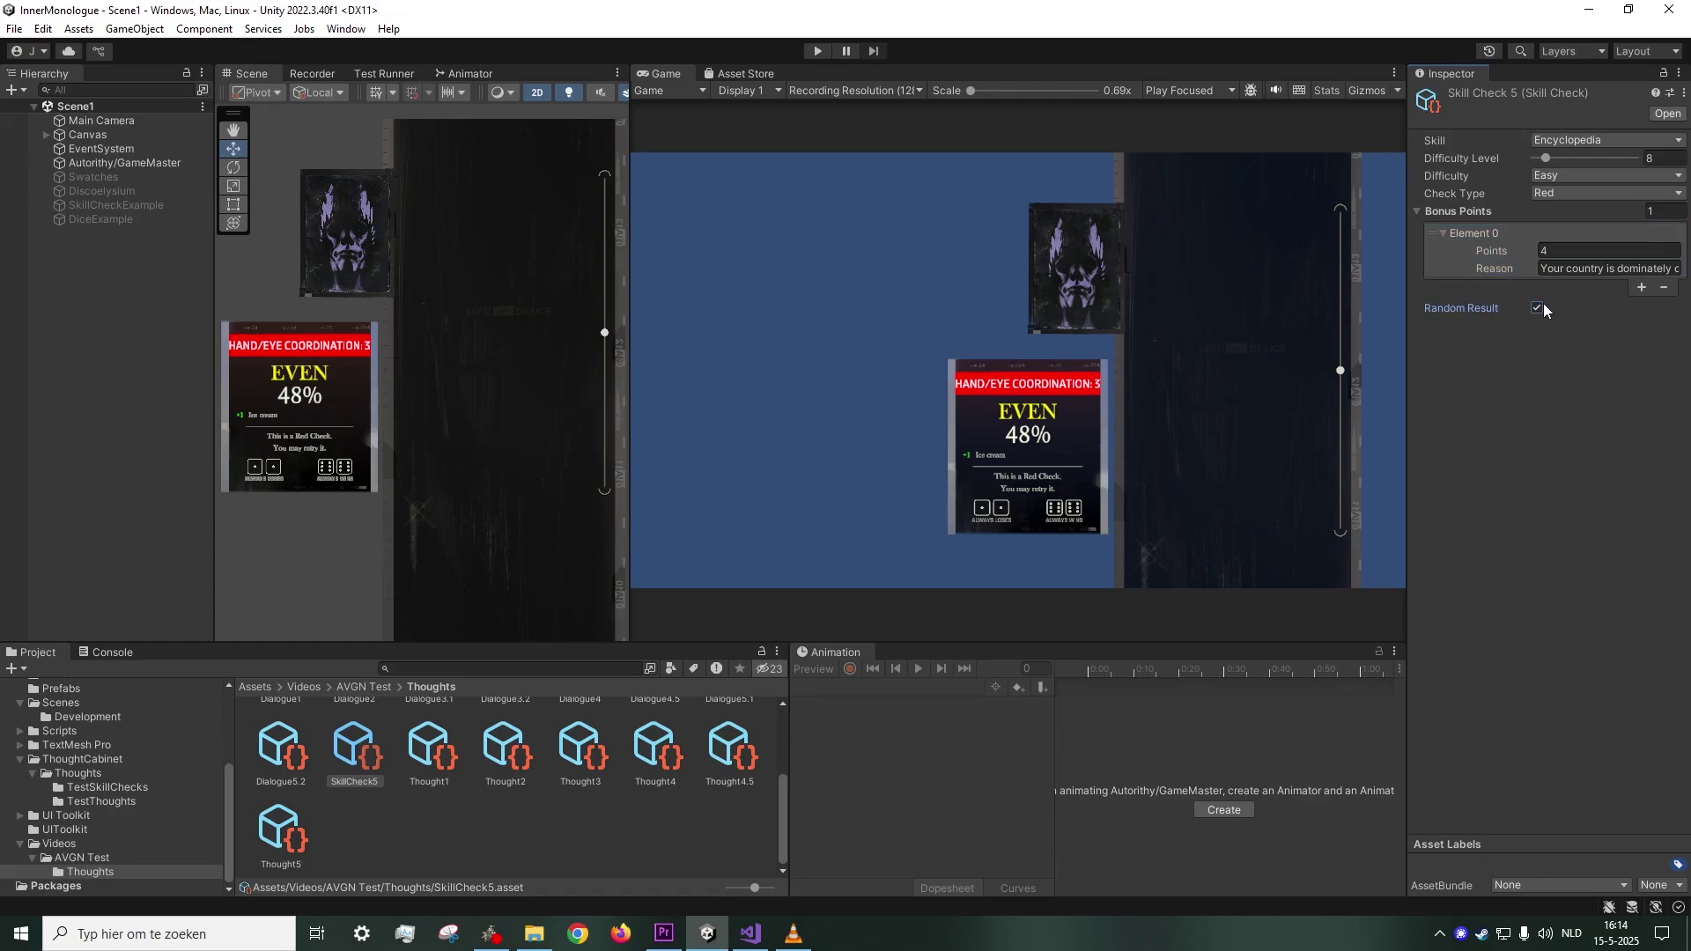
click(1538, 307)
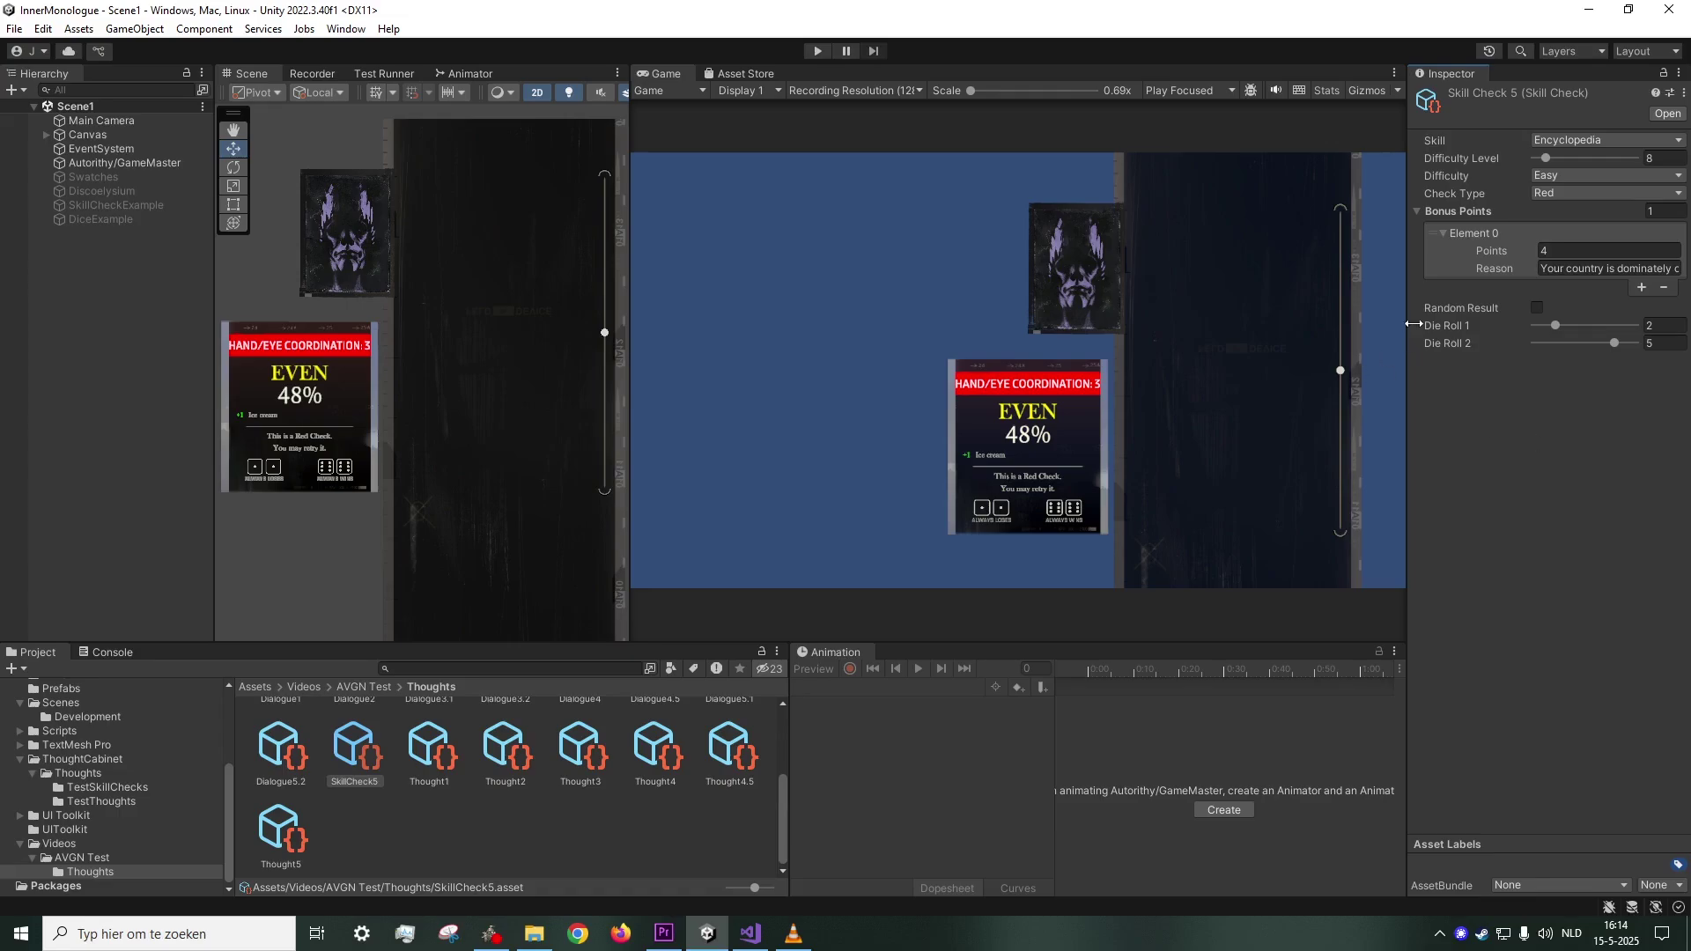
drag(1618, 342, 1570, 332)
click(1543, 440)
click(479, 837)
click(1205, 91)
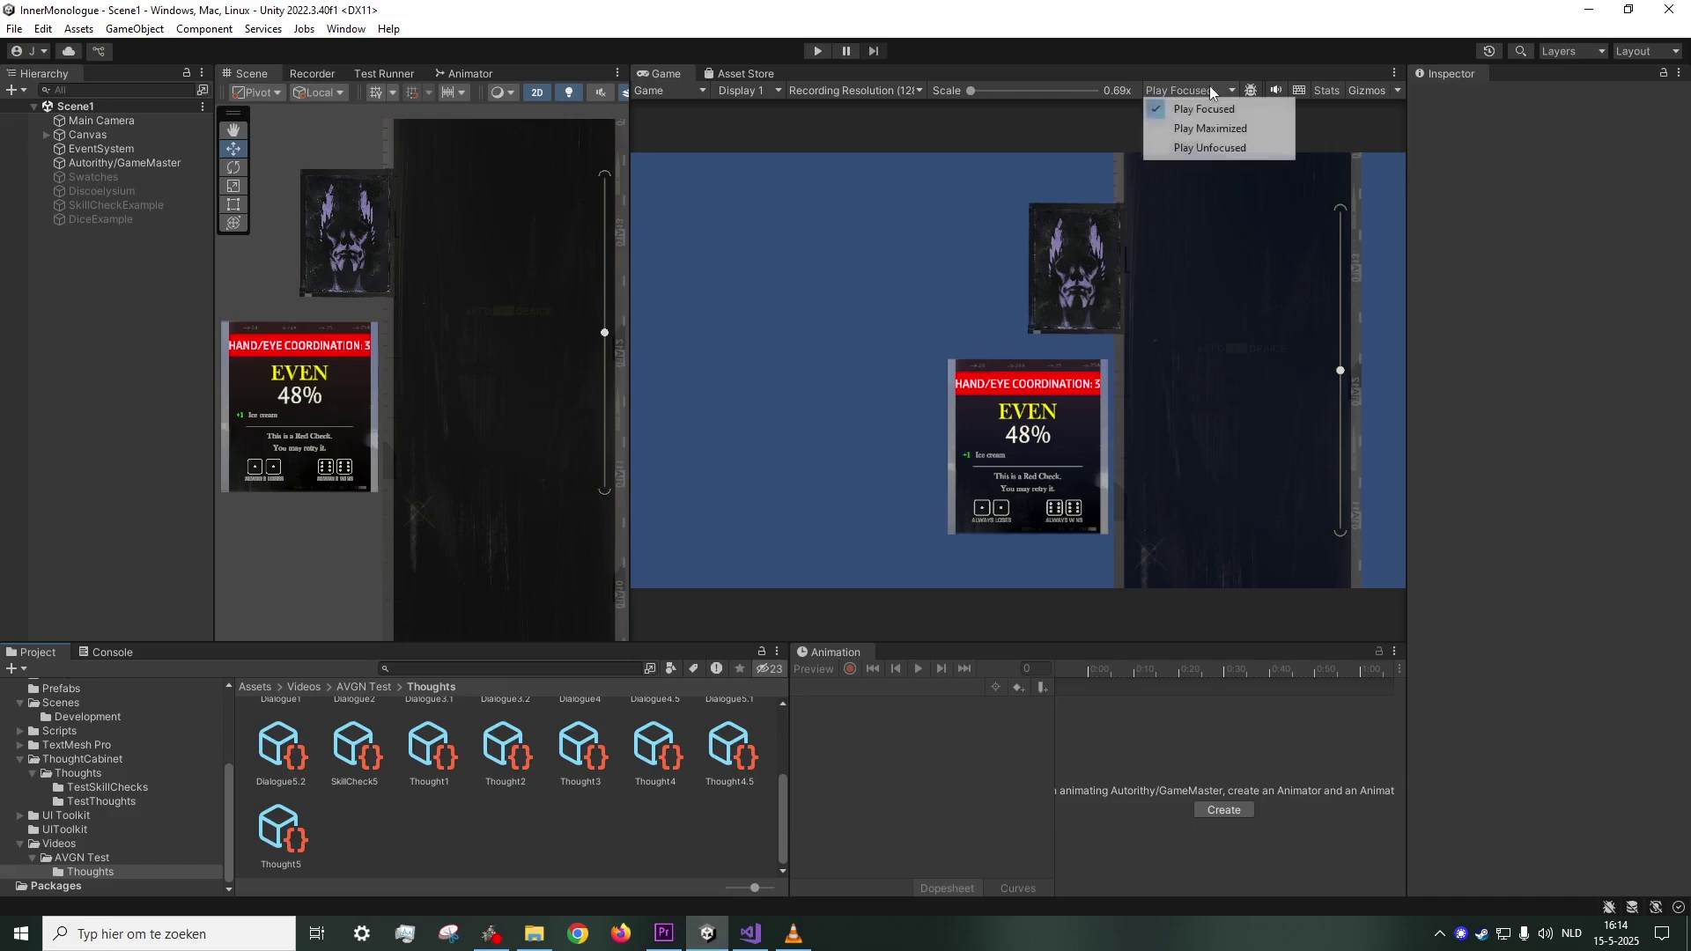
- Run the dialogue in Play Maximized mode, advancing with Continue and Space to END
click(1207, 129)
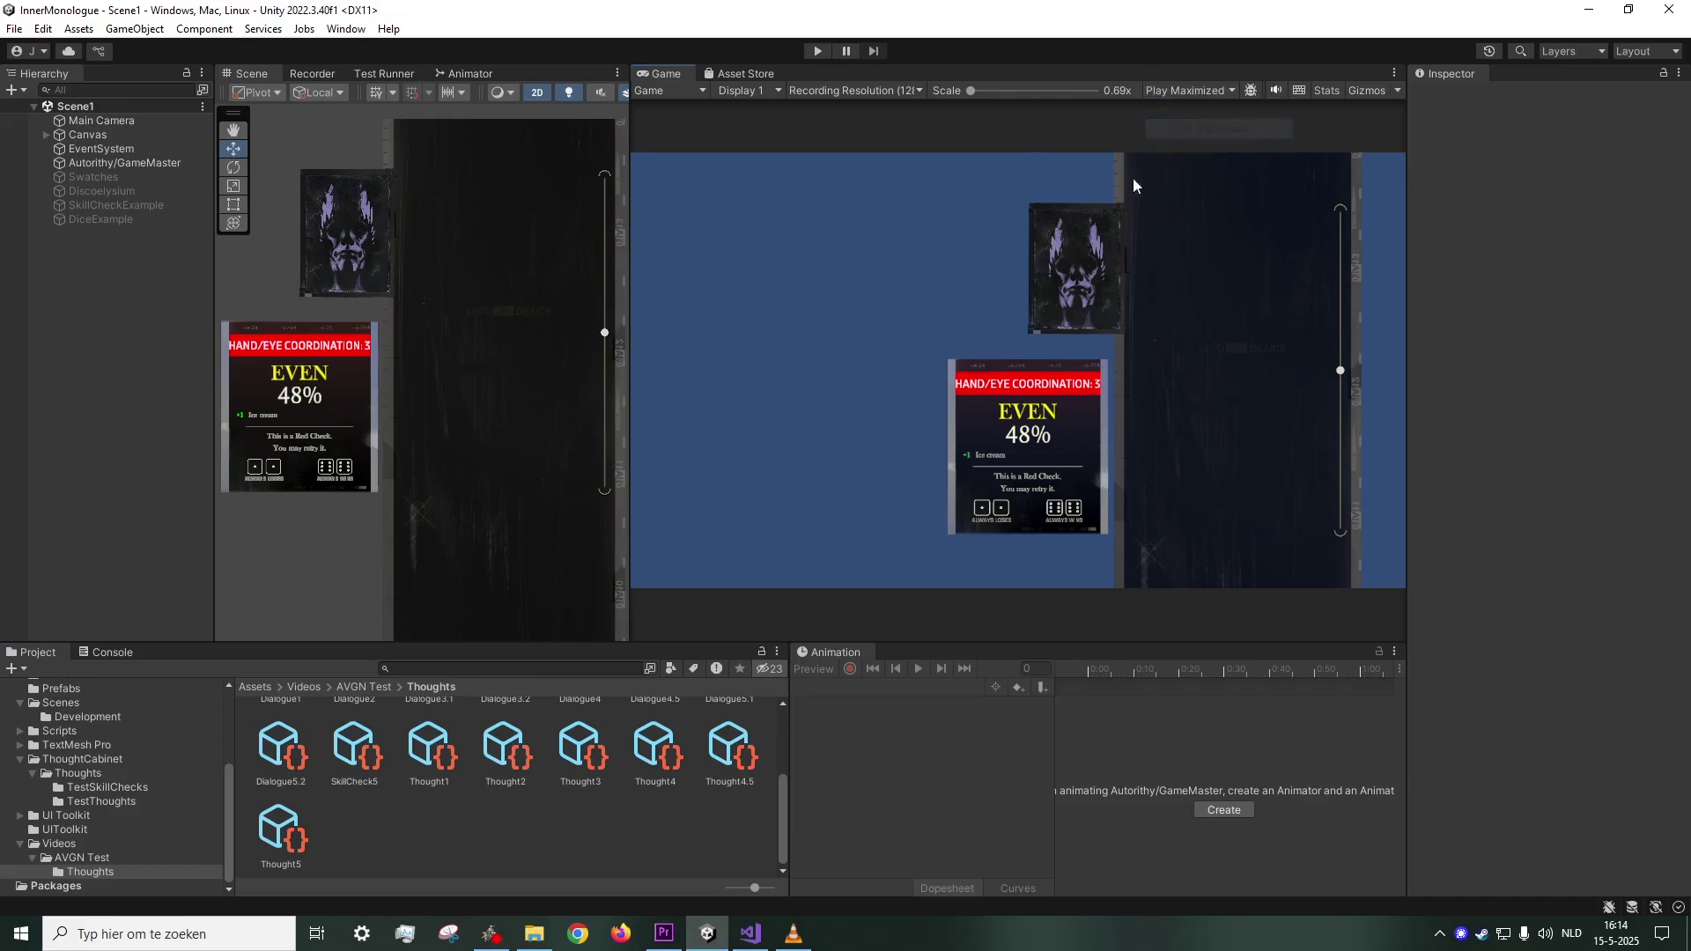
click(818, 51)
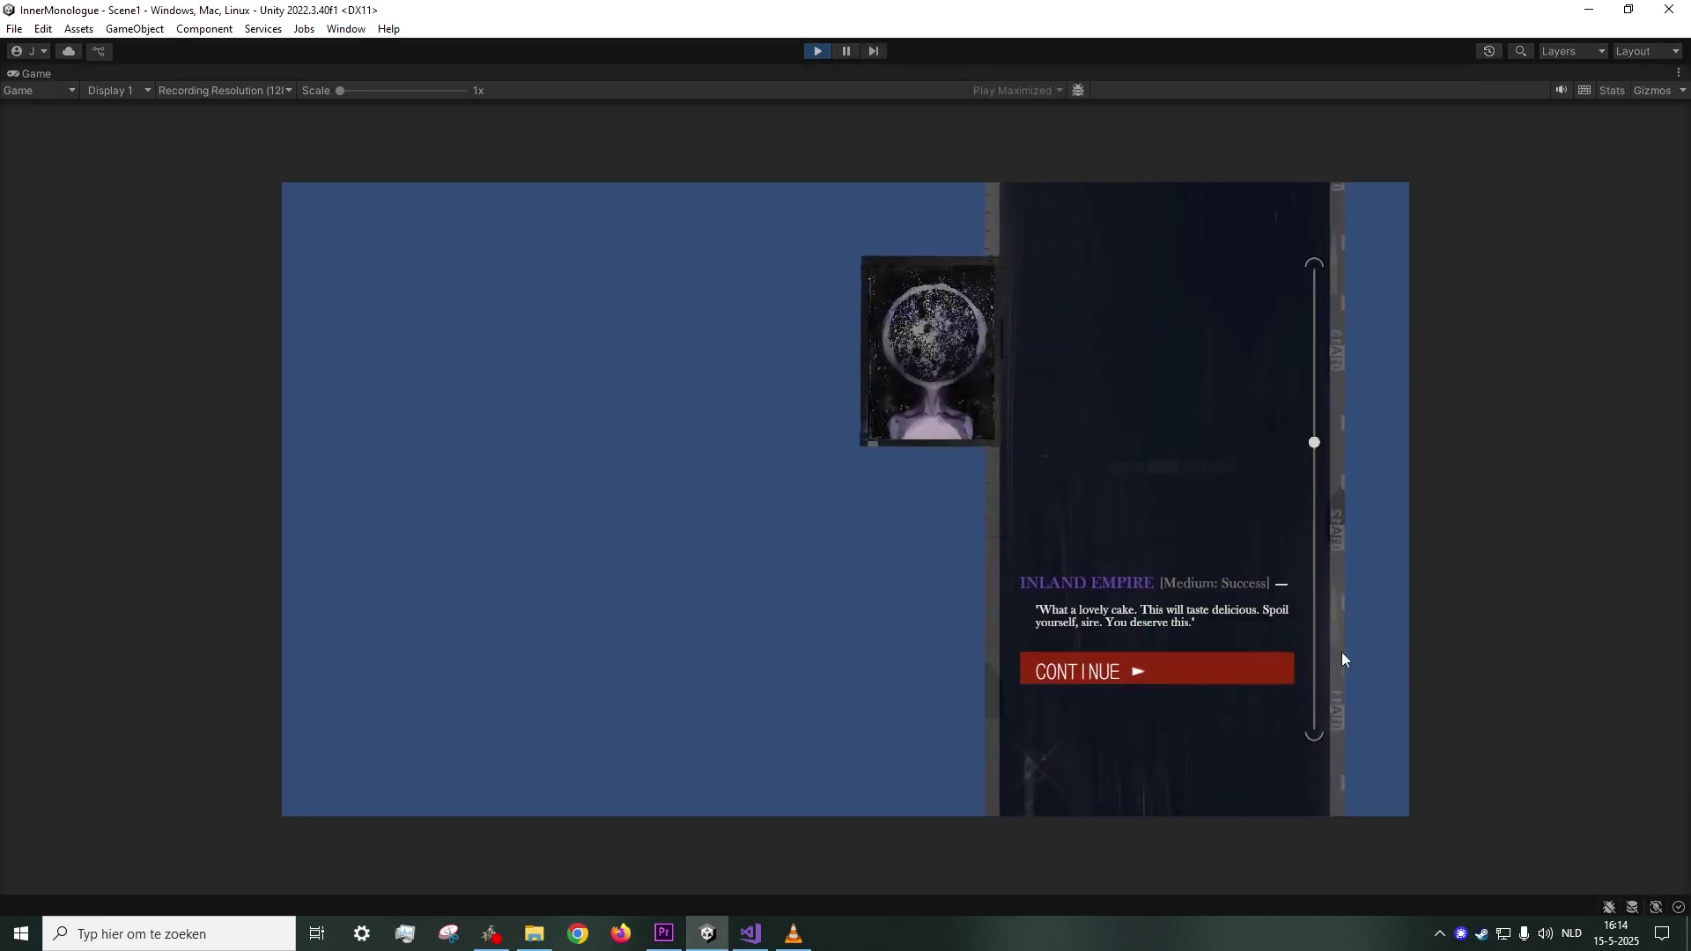
click(1259, 661)
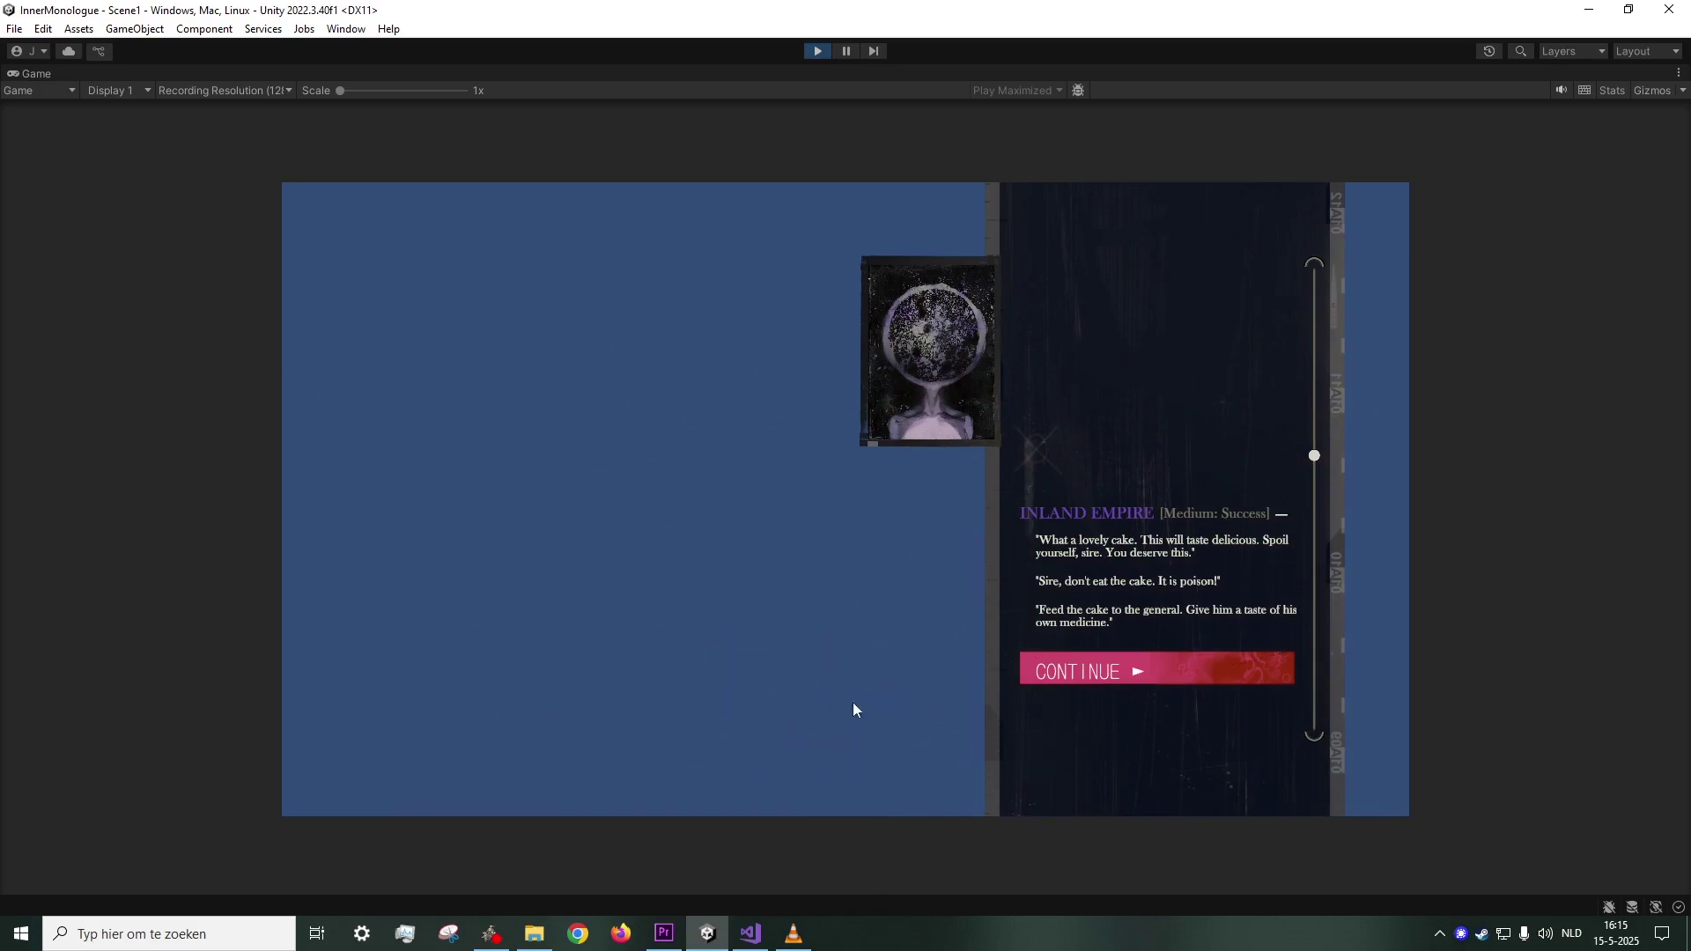
key(space)
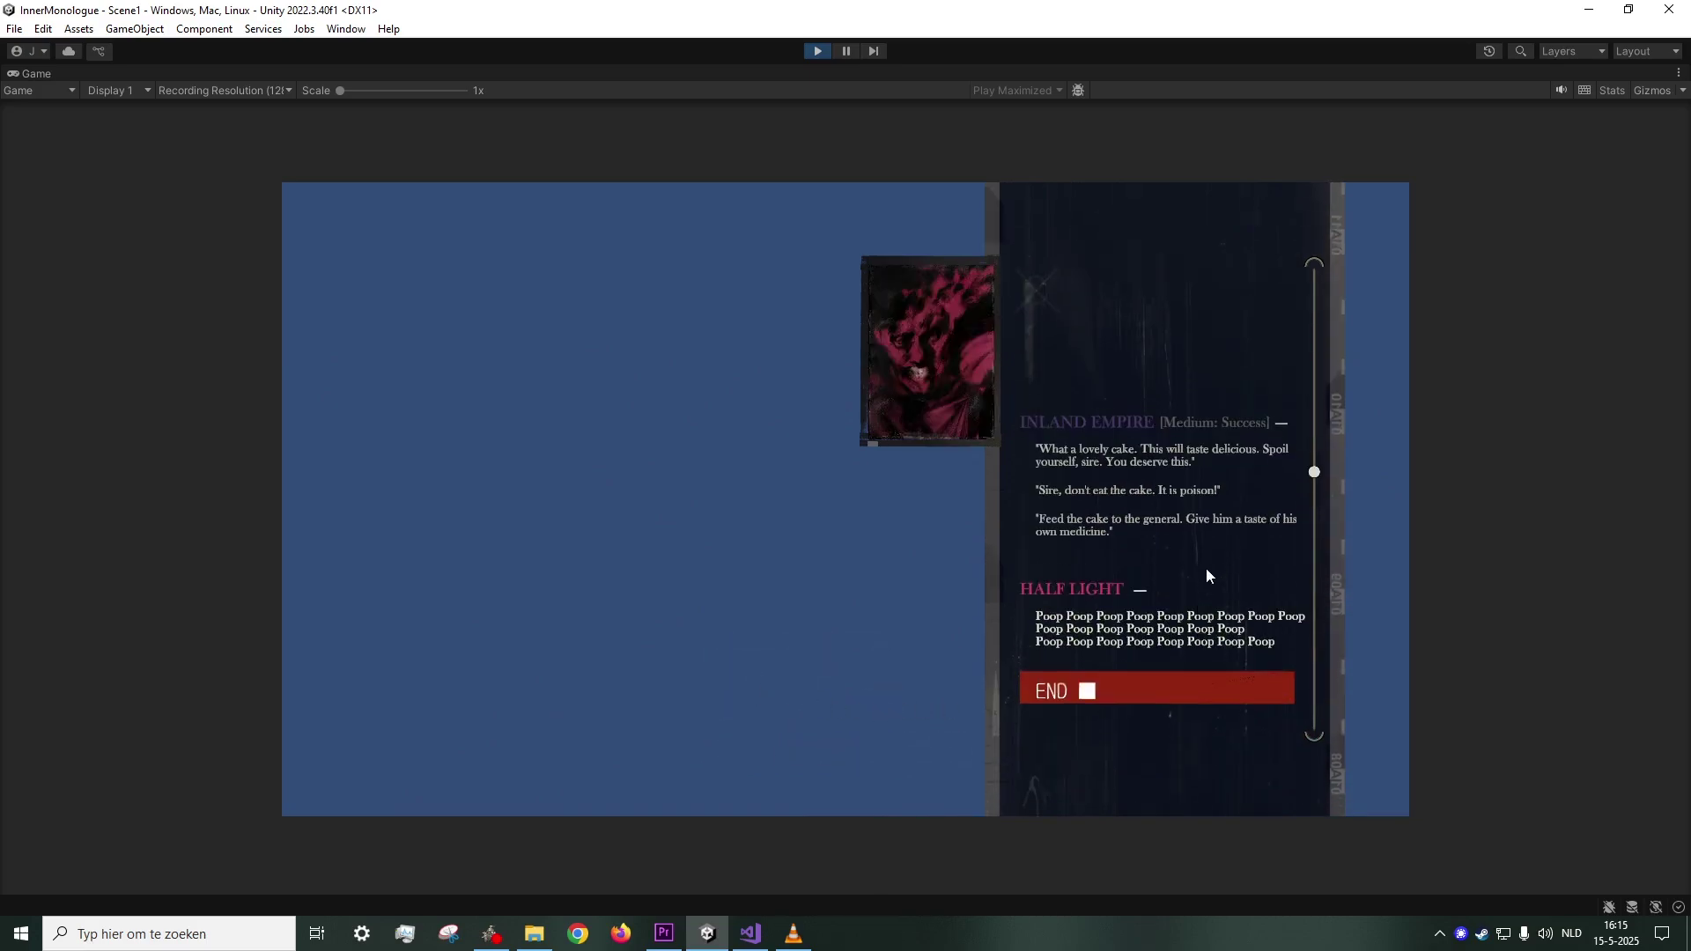
key(space)
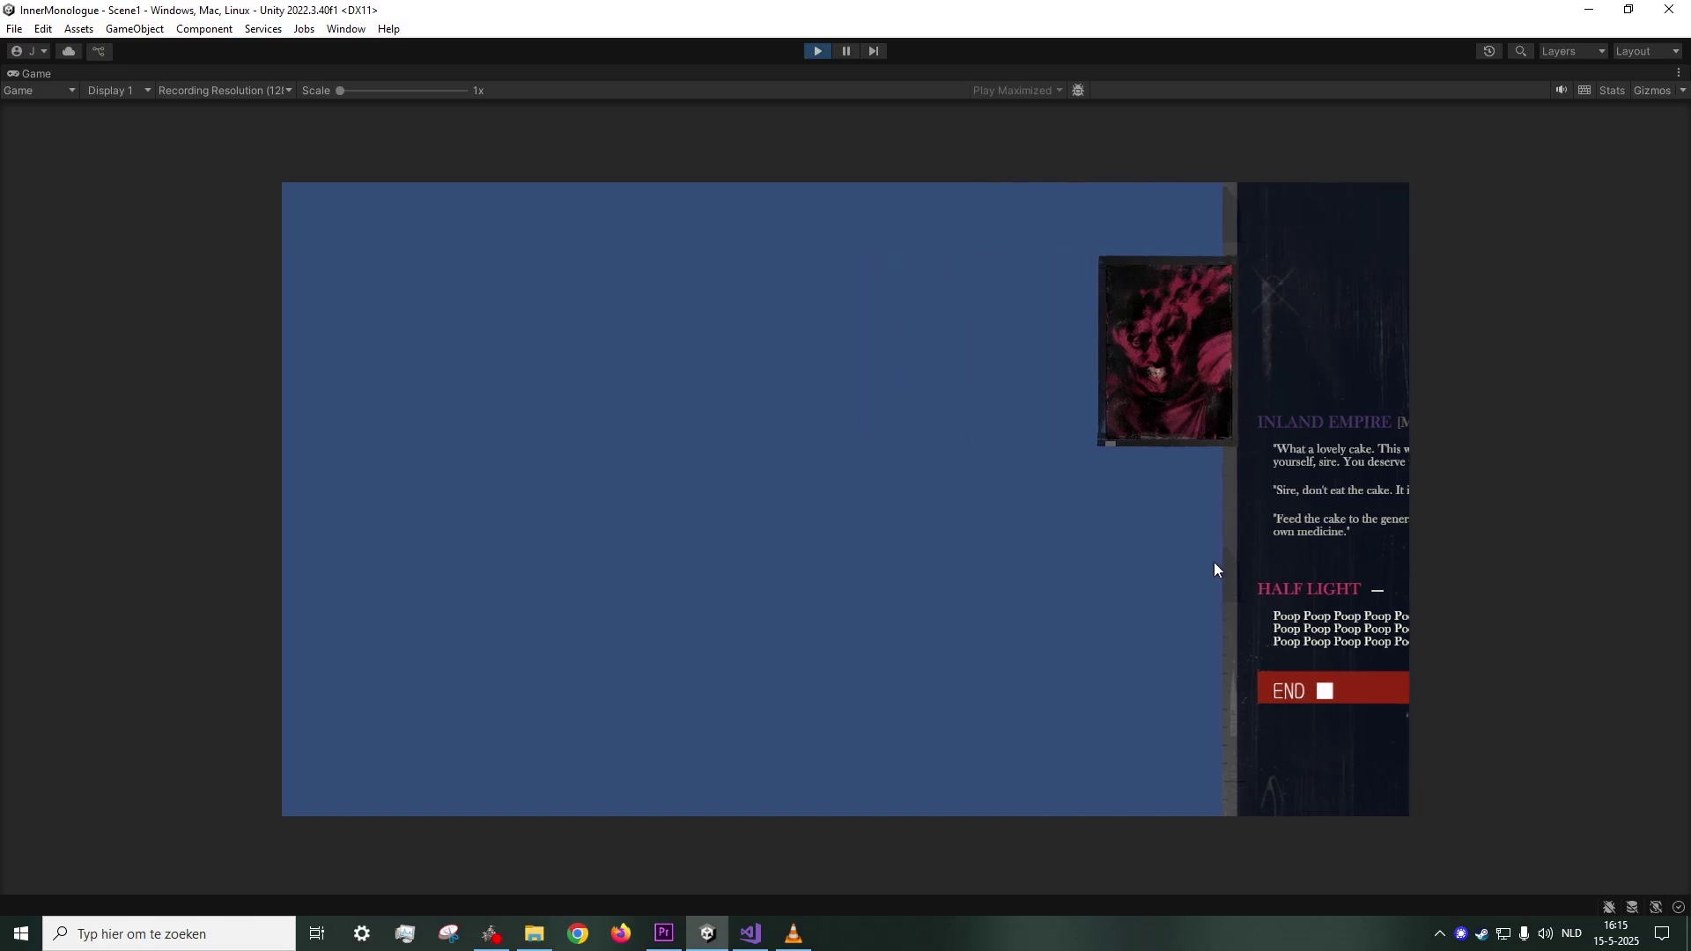
- Stop Play mode and return the Game view to Play Focused
click(818, 51)
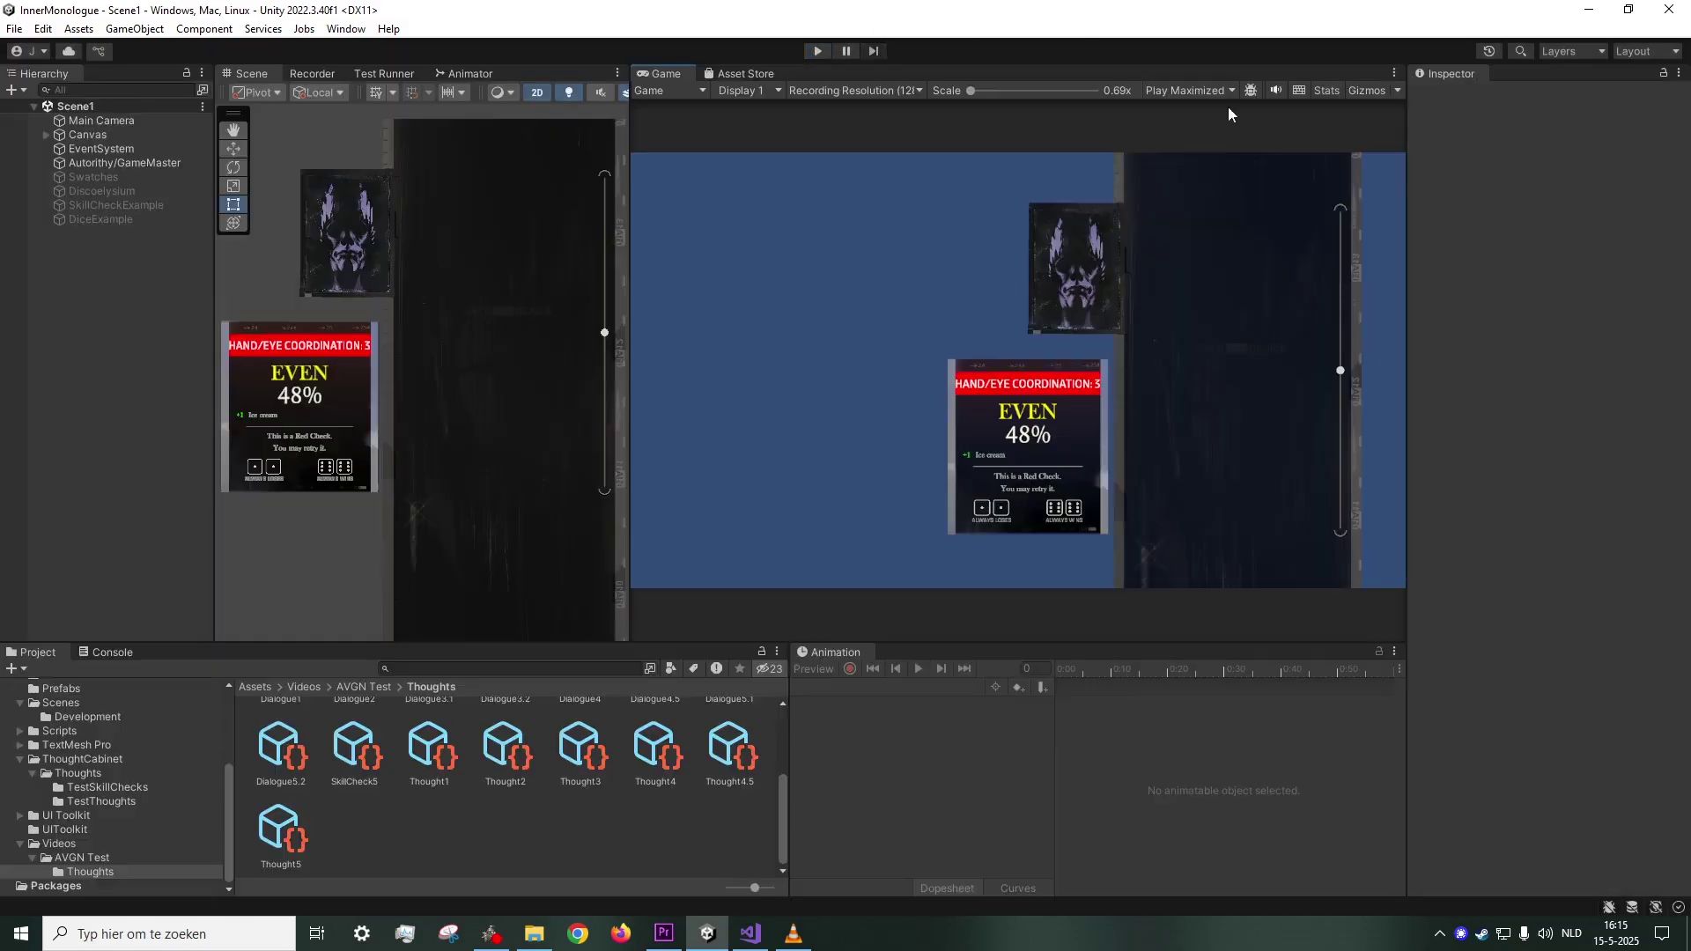
click(1191, 90)
click(1195, 110)
- Record movie take 15 of the dialogue with the Recorder, advancing the dialogue mid-recording
click(326, 73)
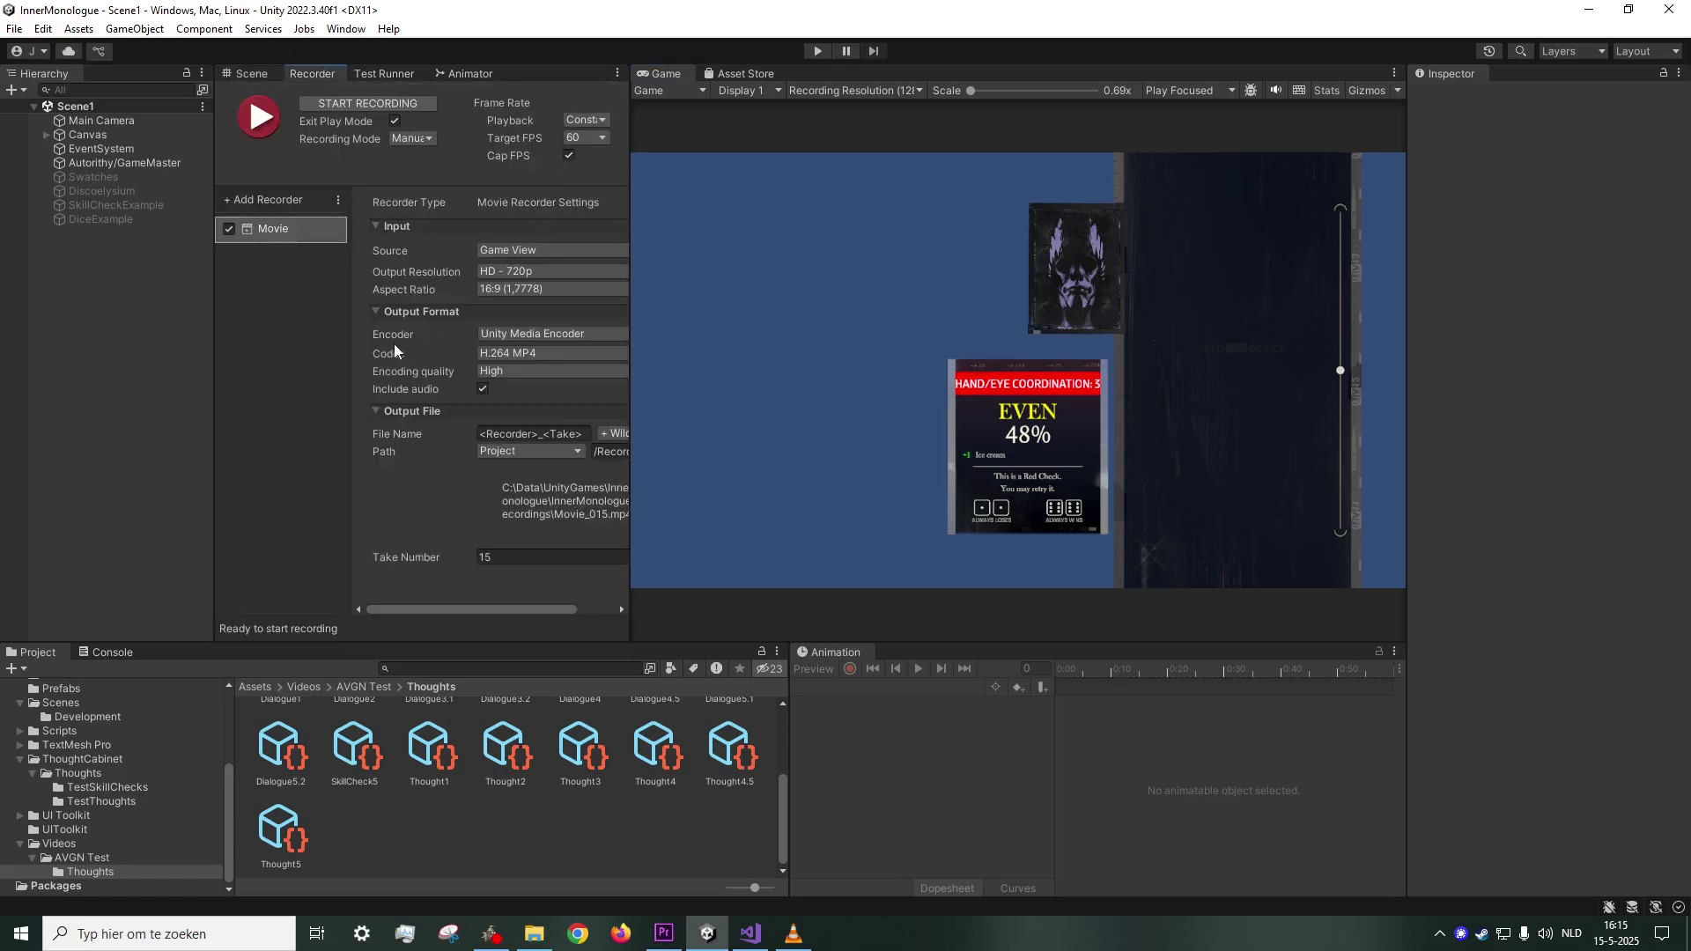
click(260, 121)
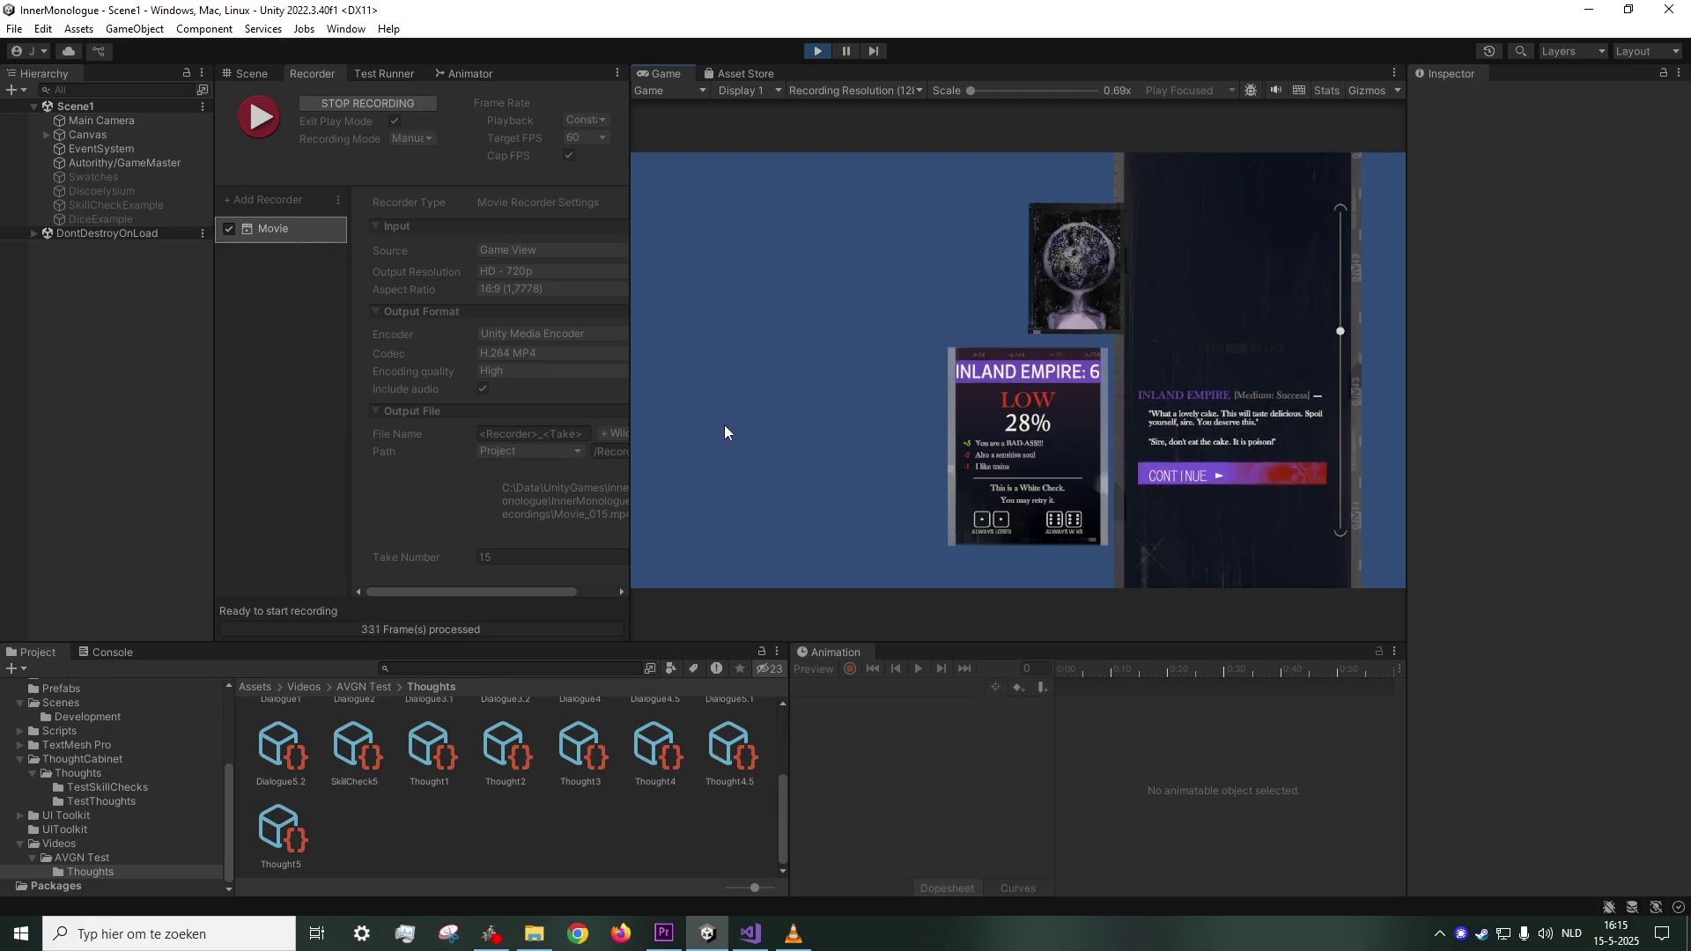
click(996, 378)
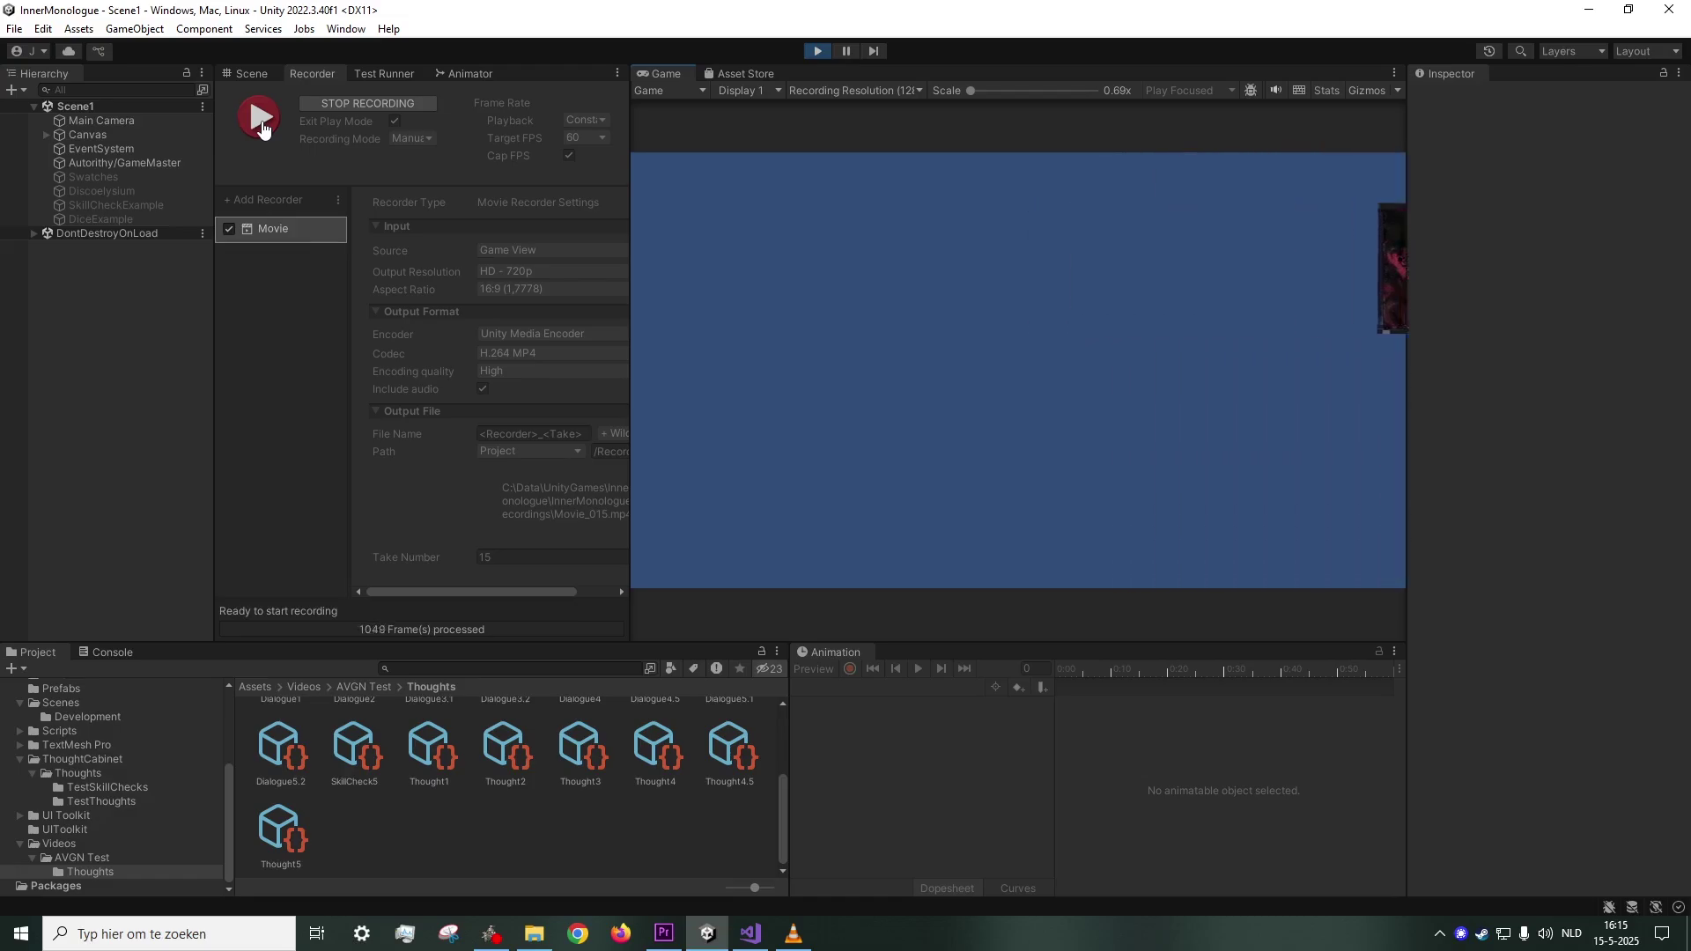
click(260, 124)
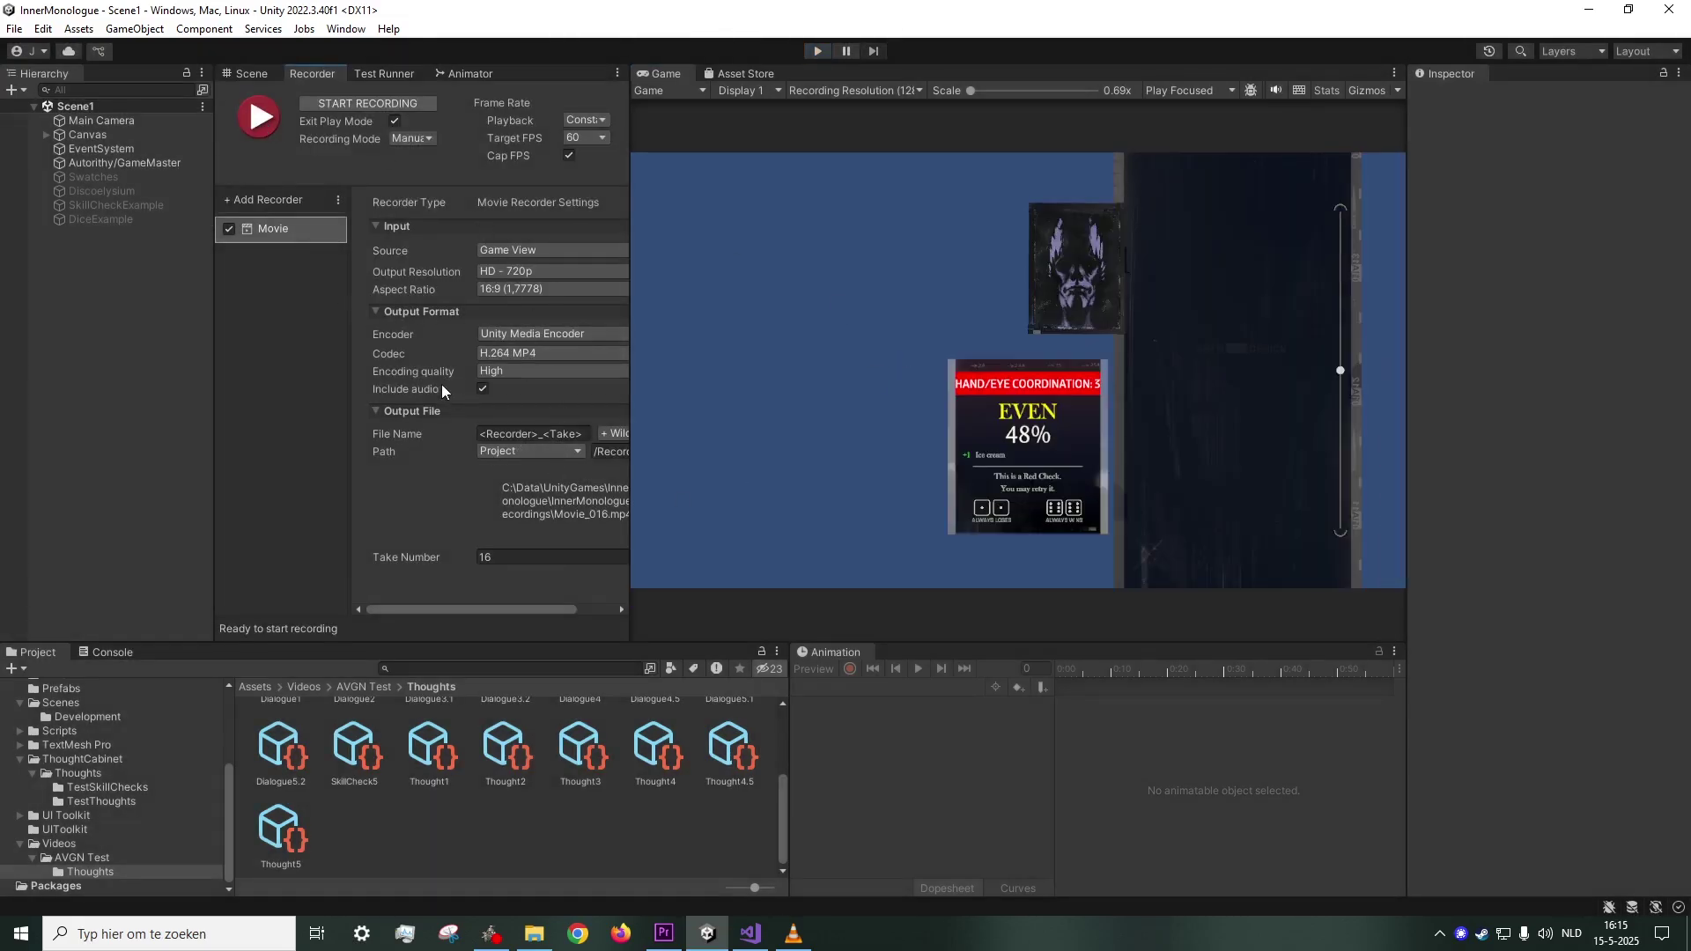
- In Premiere Pro, move the sequence to 00:00:14:33 and preview Movie_014.mp4 and Movie_003.mp4
click(664, 934)
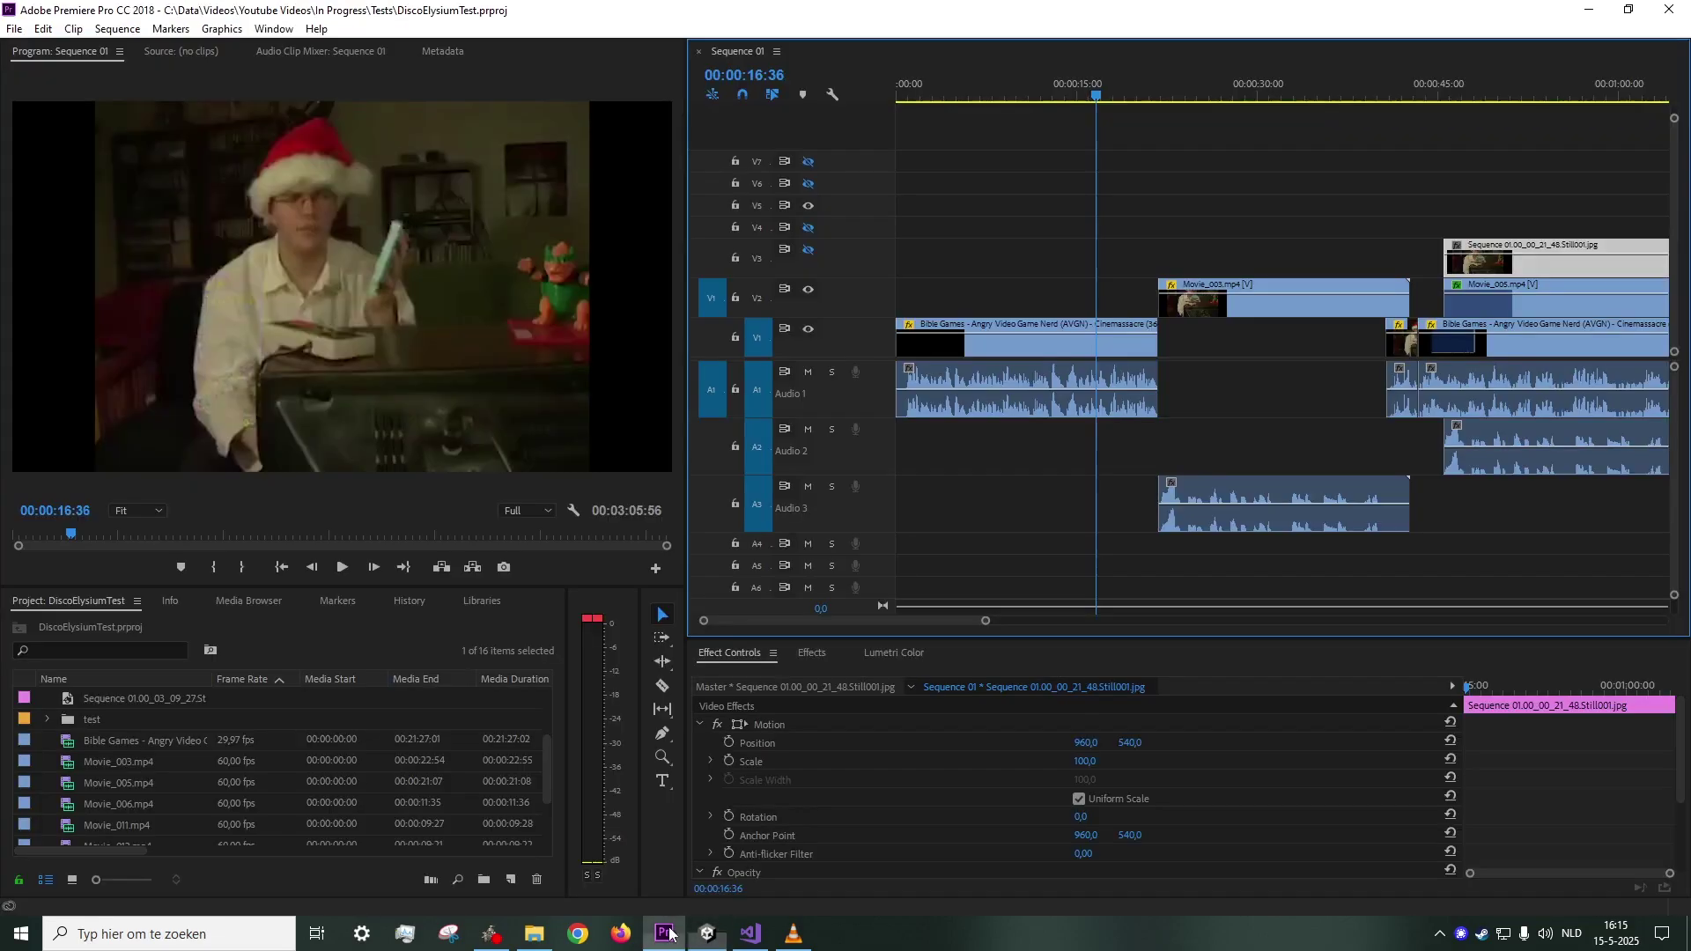
drag(1105, 97, 1060, 88)
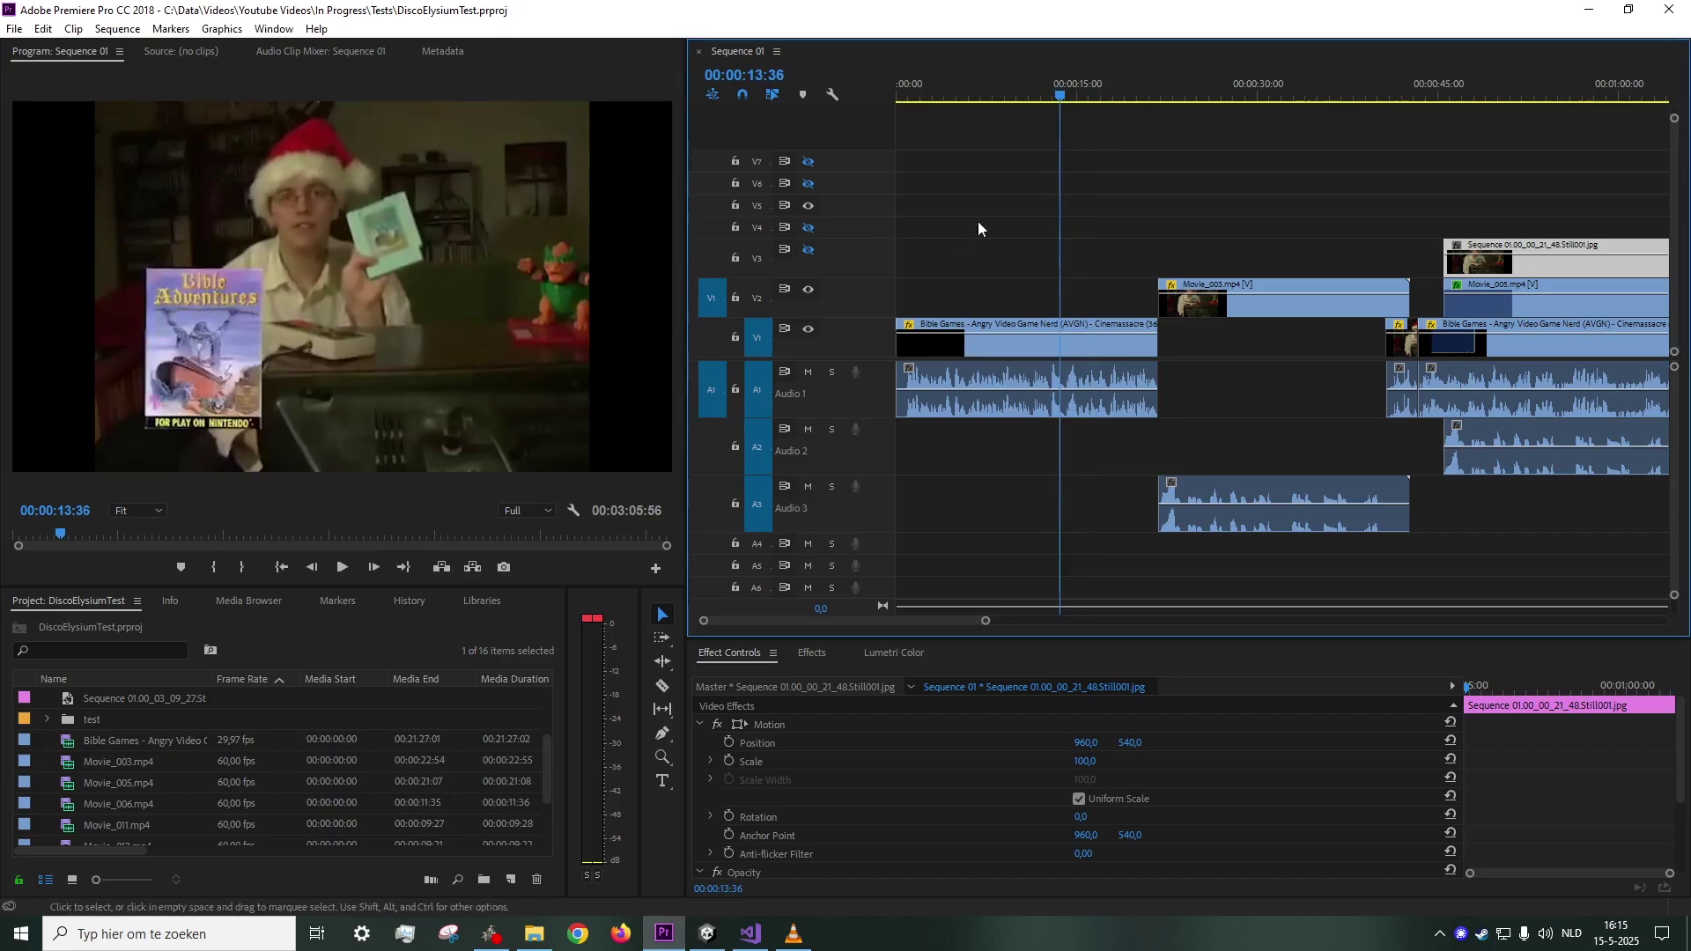
click(1073, 98)
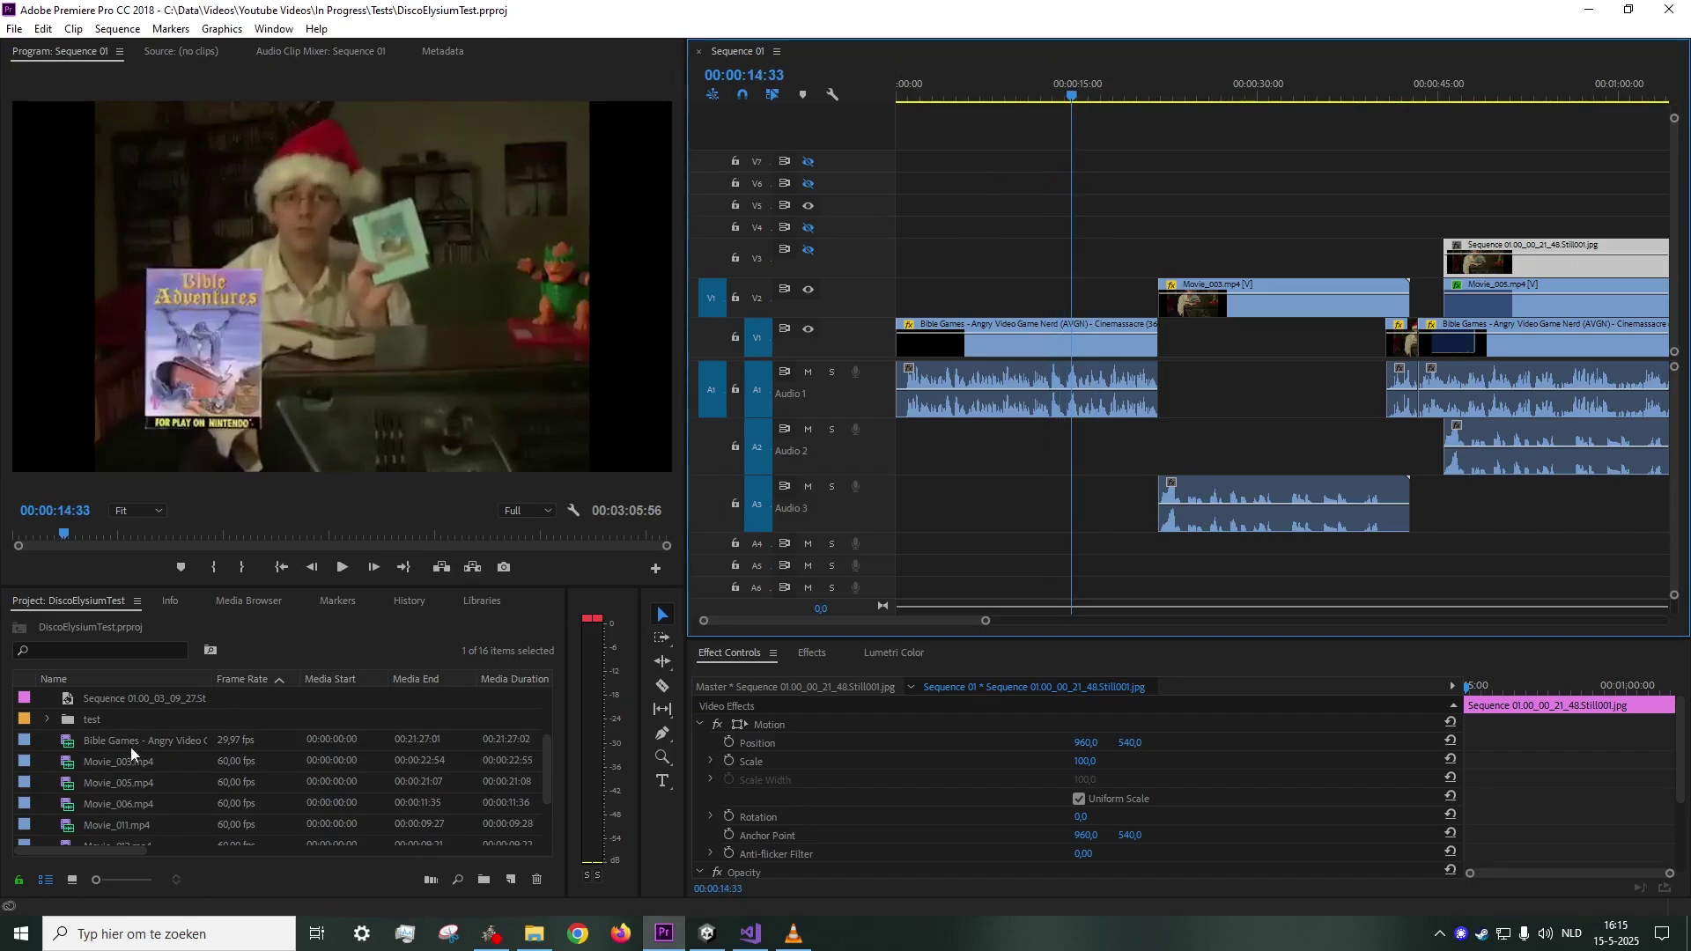
scroll(141, 766, down, 2)
click(199, 54)
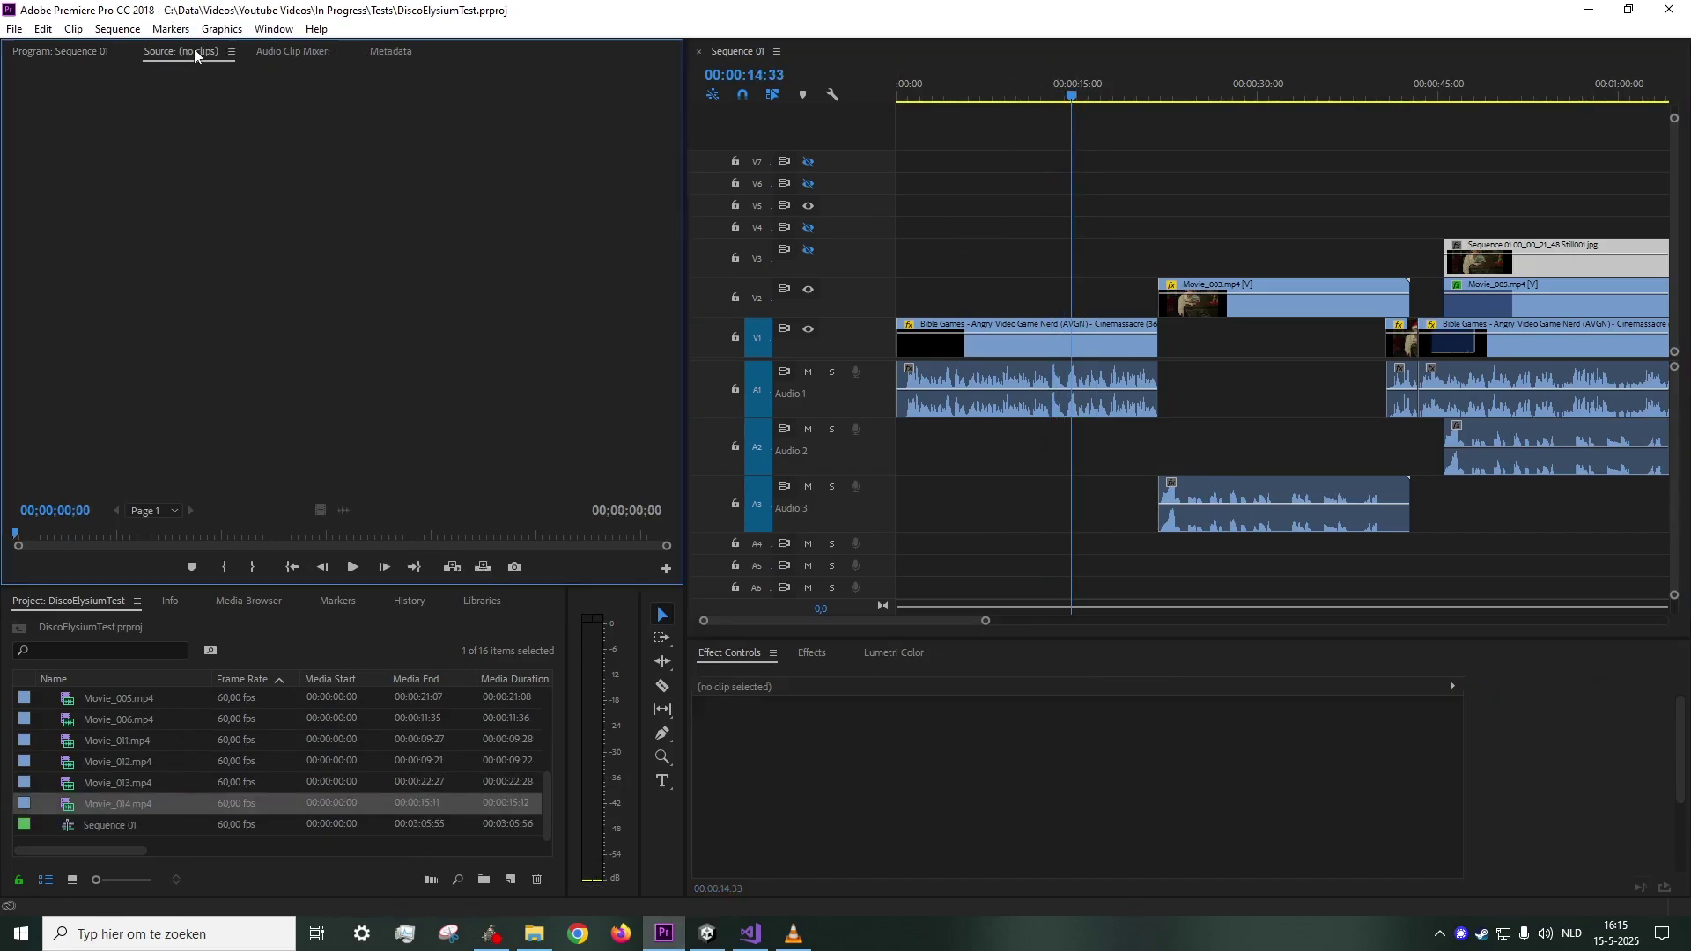
double_click(121, 801)
scroll(122, 739, up, 2)
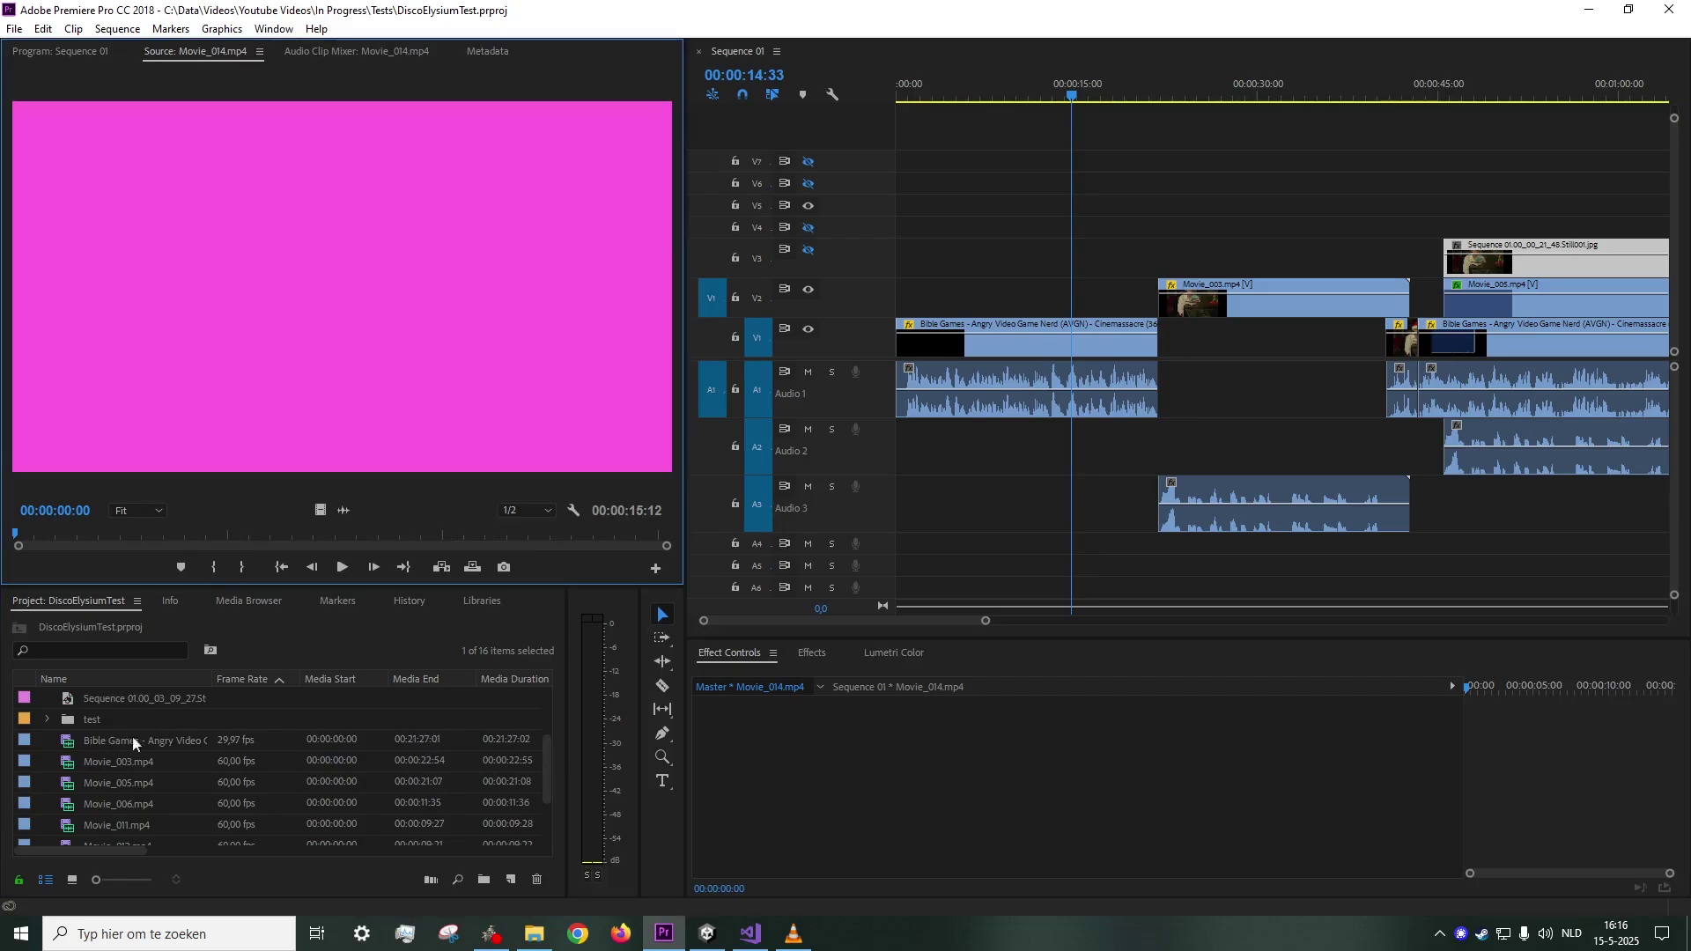
double_click(128, 761)
drag(27, 535, 152, 542)
- Play back Movie_005.mp4 in the Source monitor, scrub the sequence to about 19 seconds, and return to Unity
click(122, 782)
drag(122, 755, 241, 348)
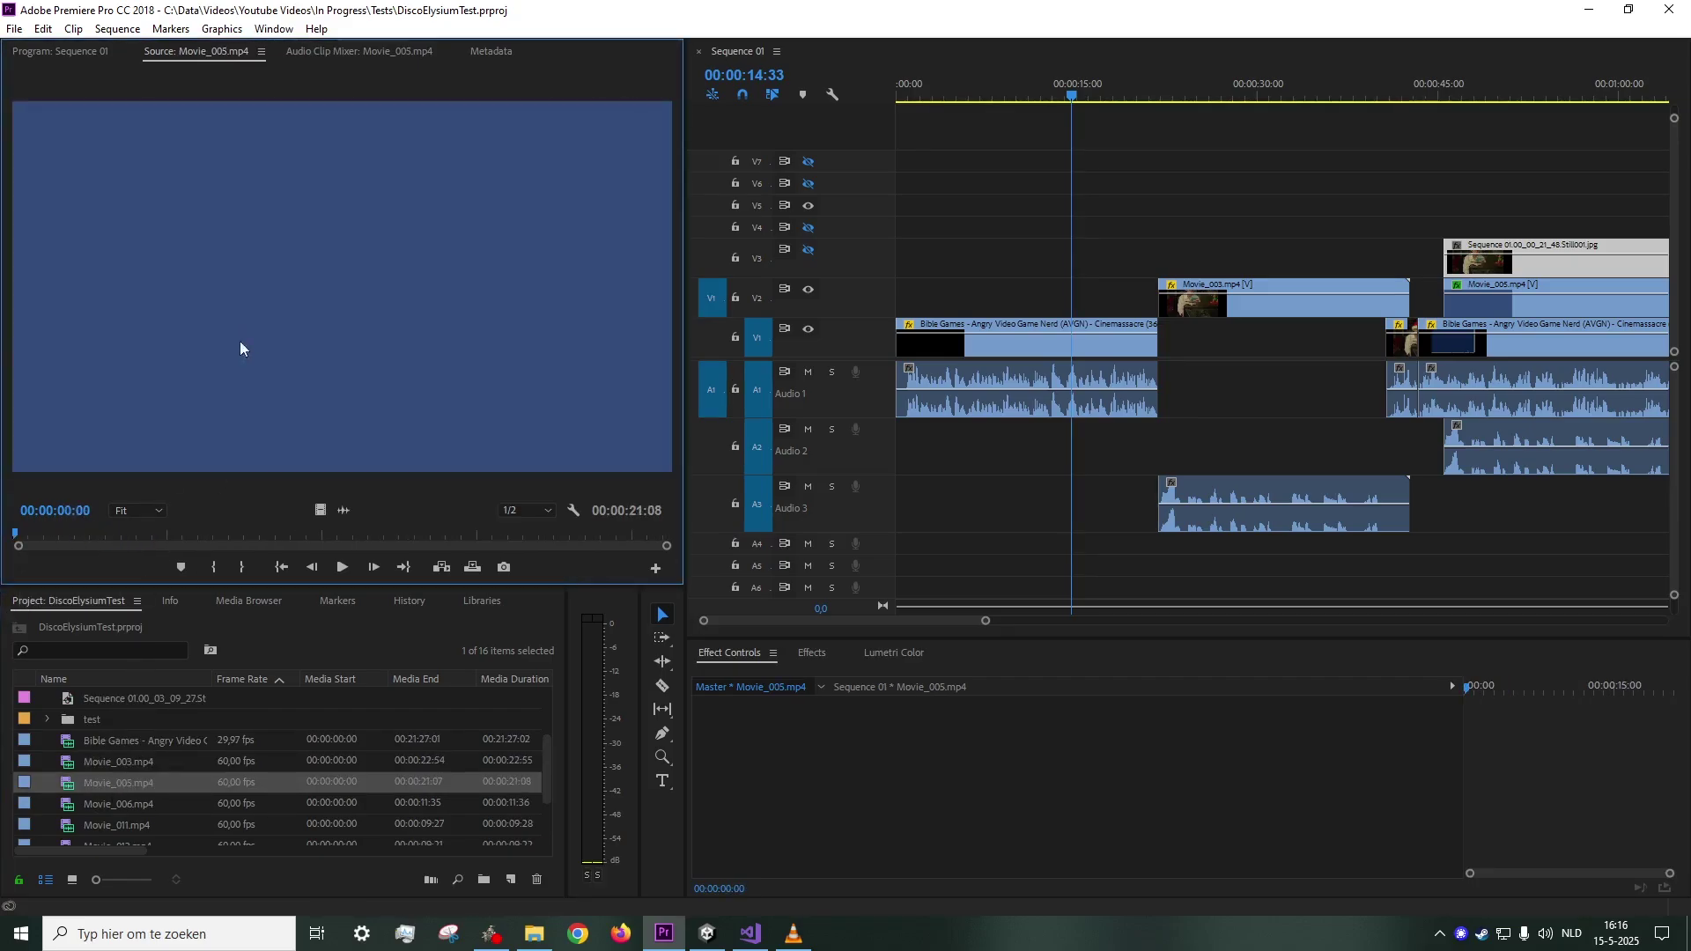
click(53, 535)
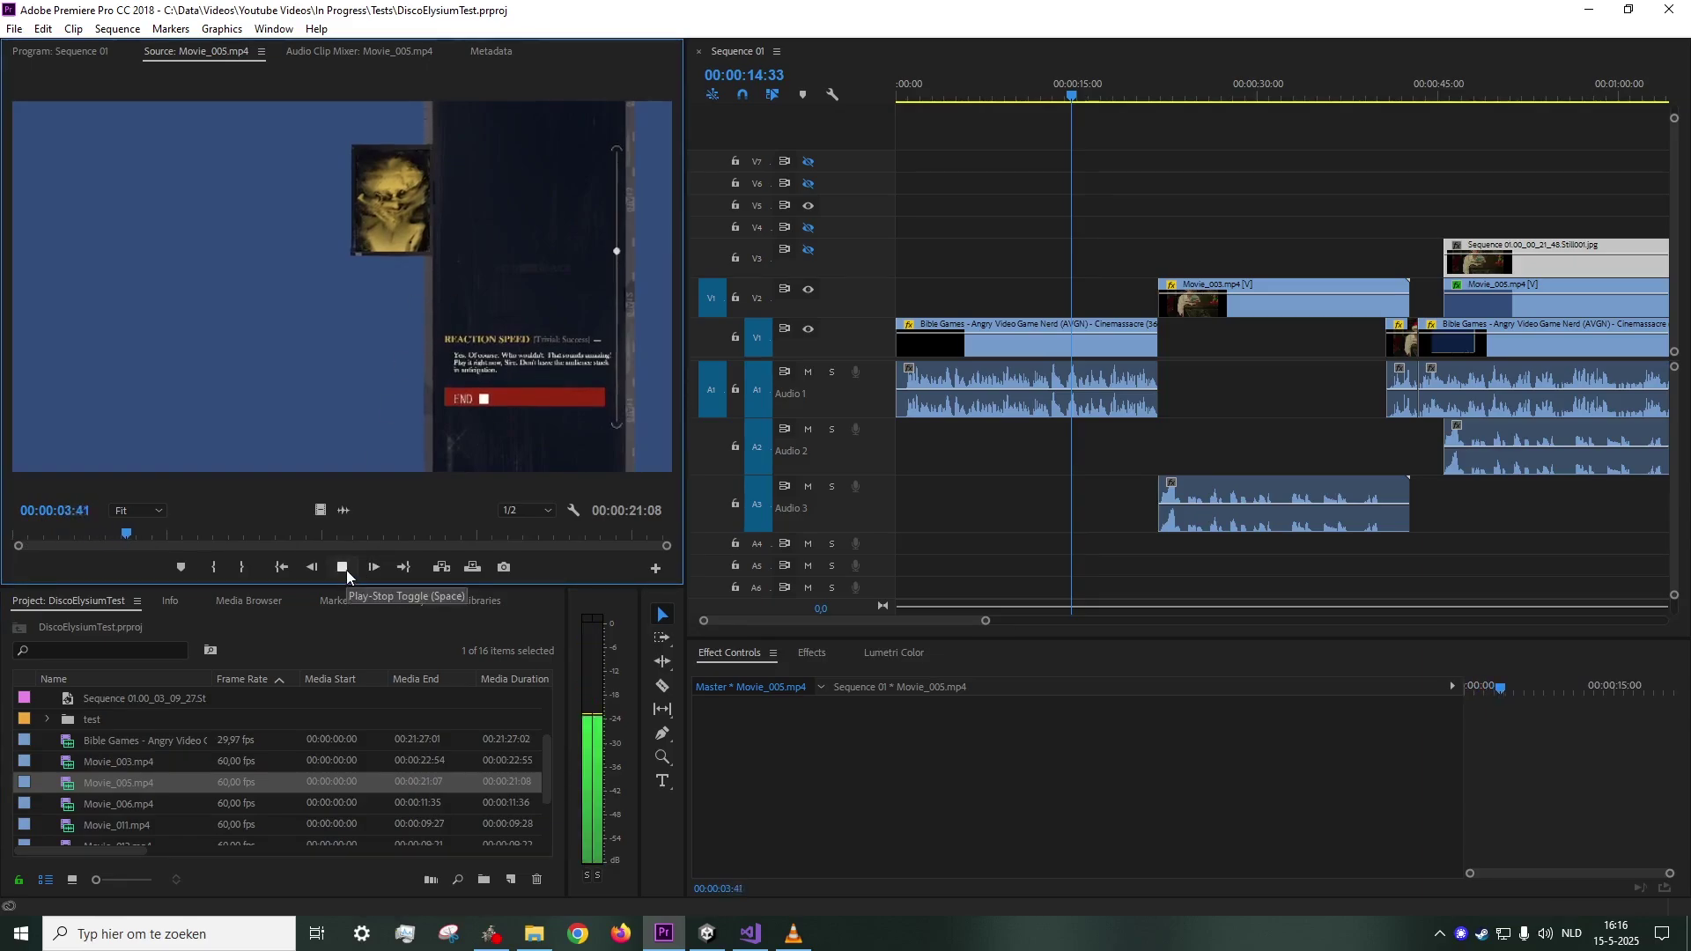
drag(139, 535, 75, 539)
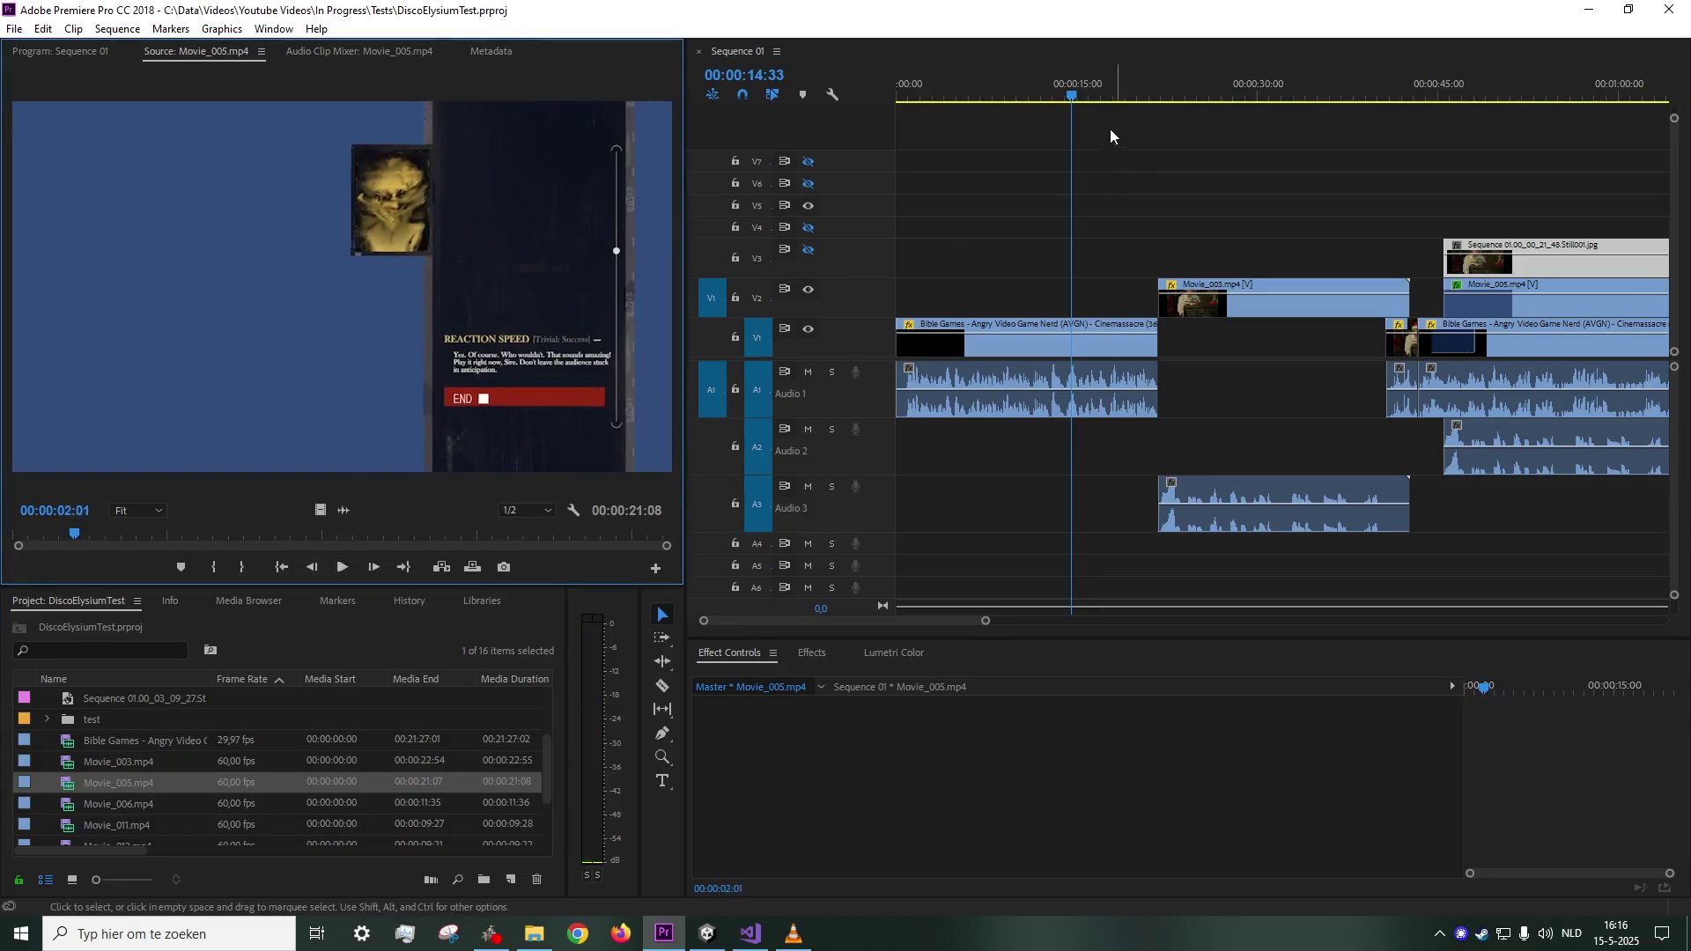
drag(1155, 104, 1130, 111)
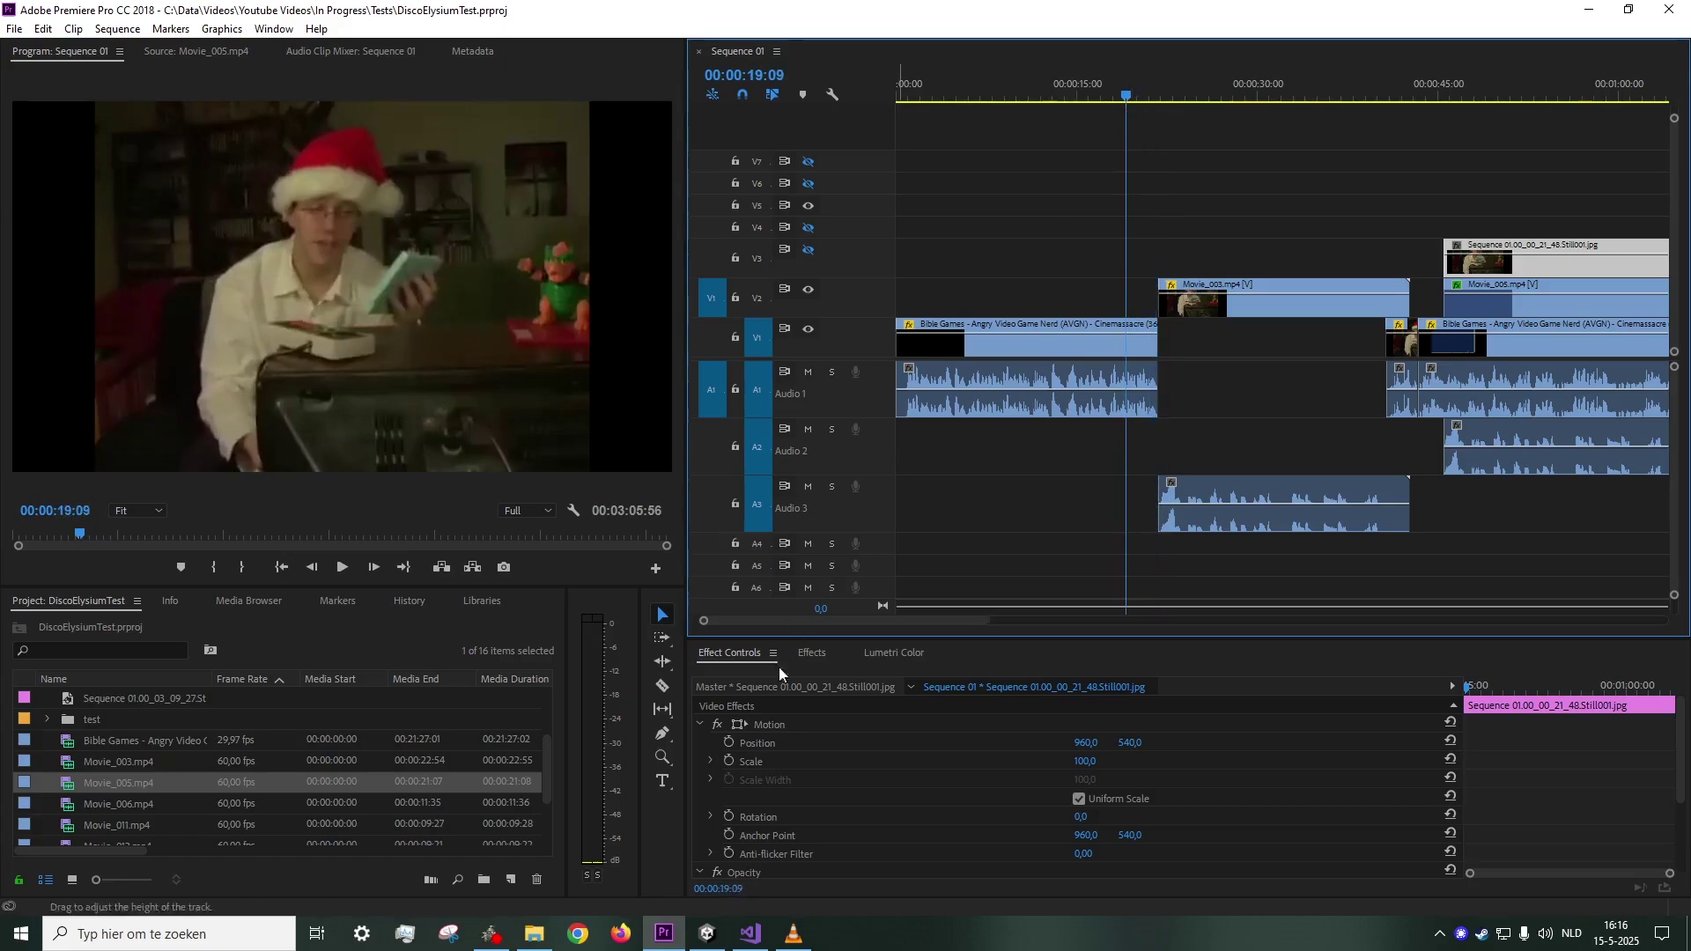
click(708, 933)
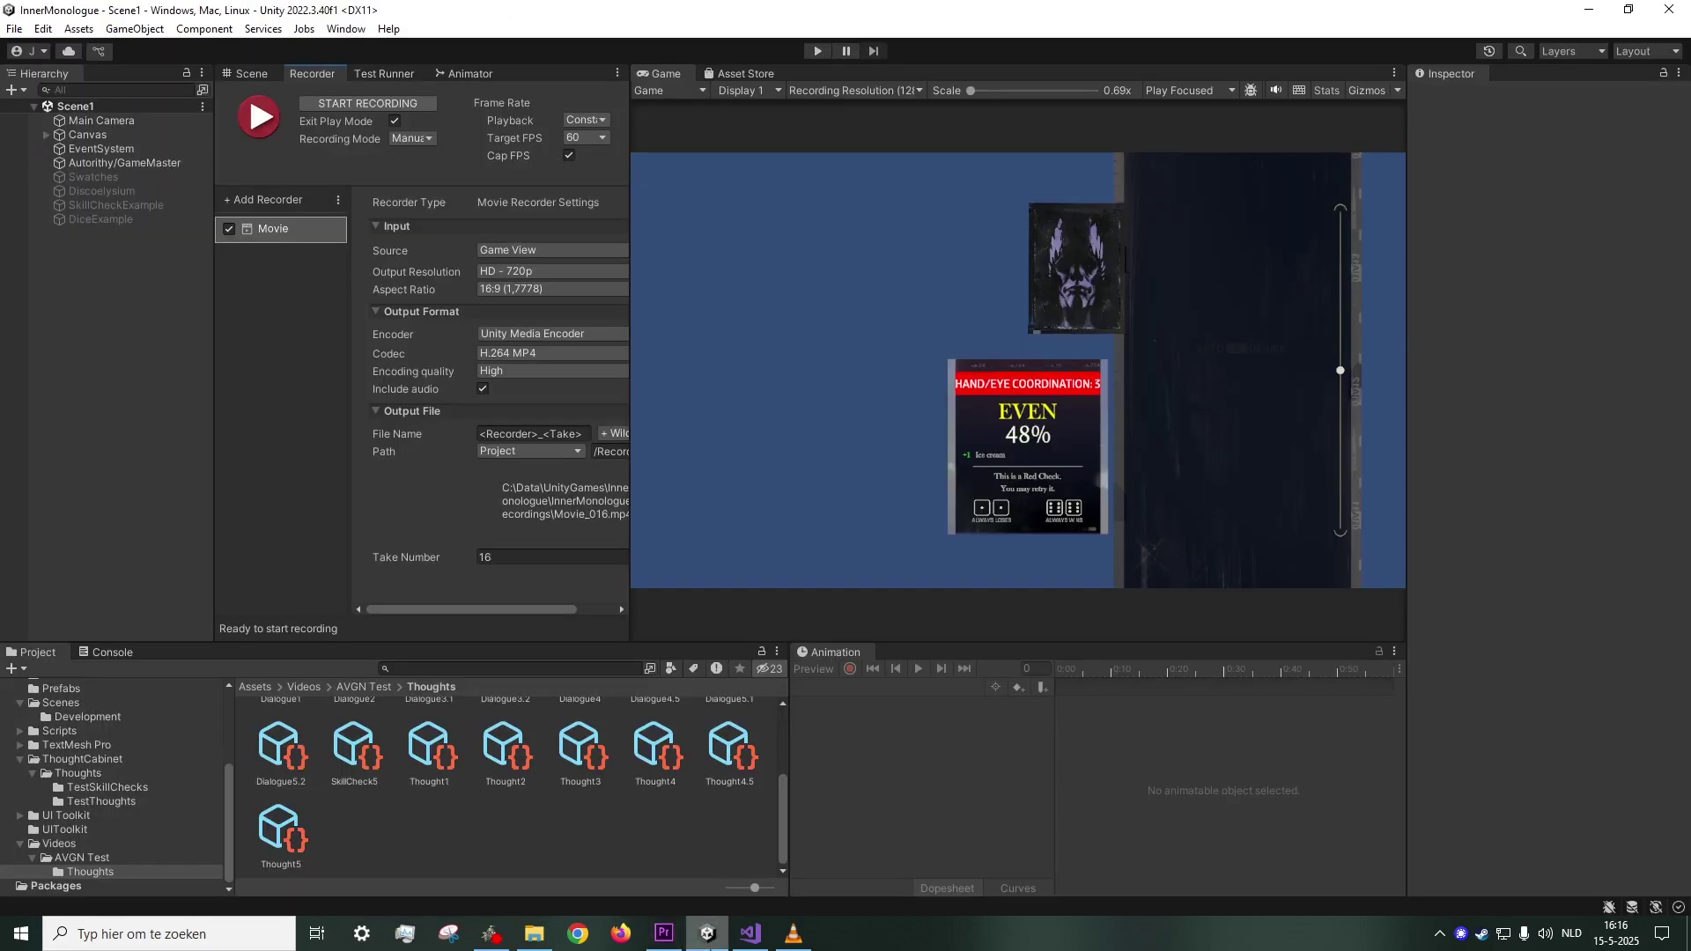
- View the Disco Elysium reference video in VLC, then go back to Unity
click(793, 933)
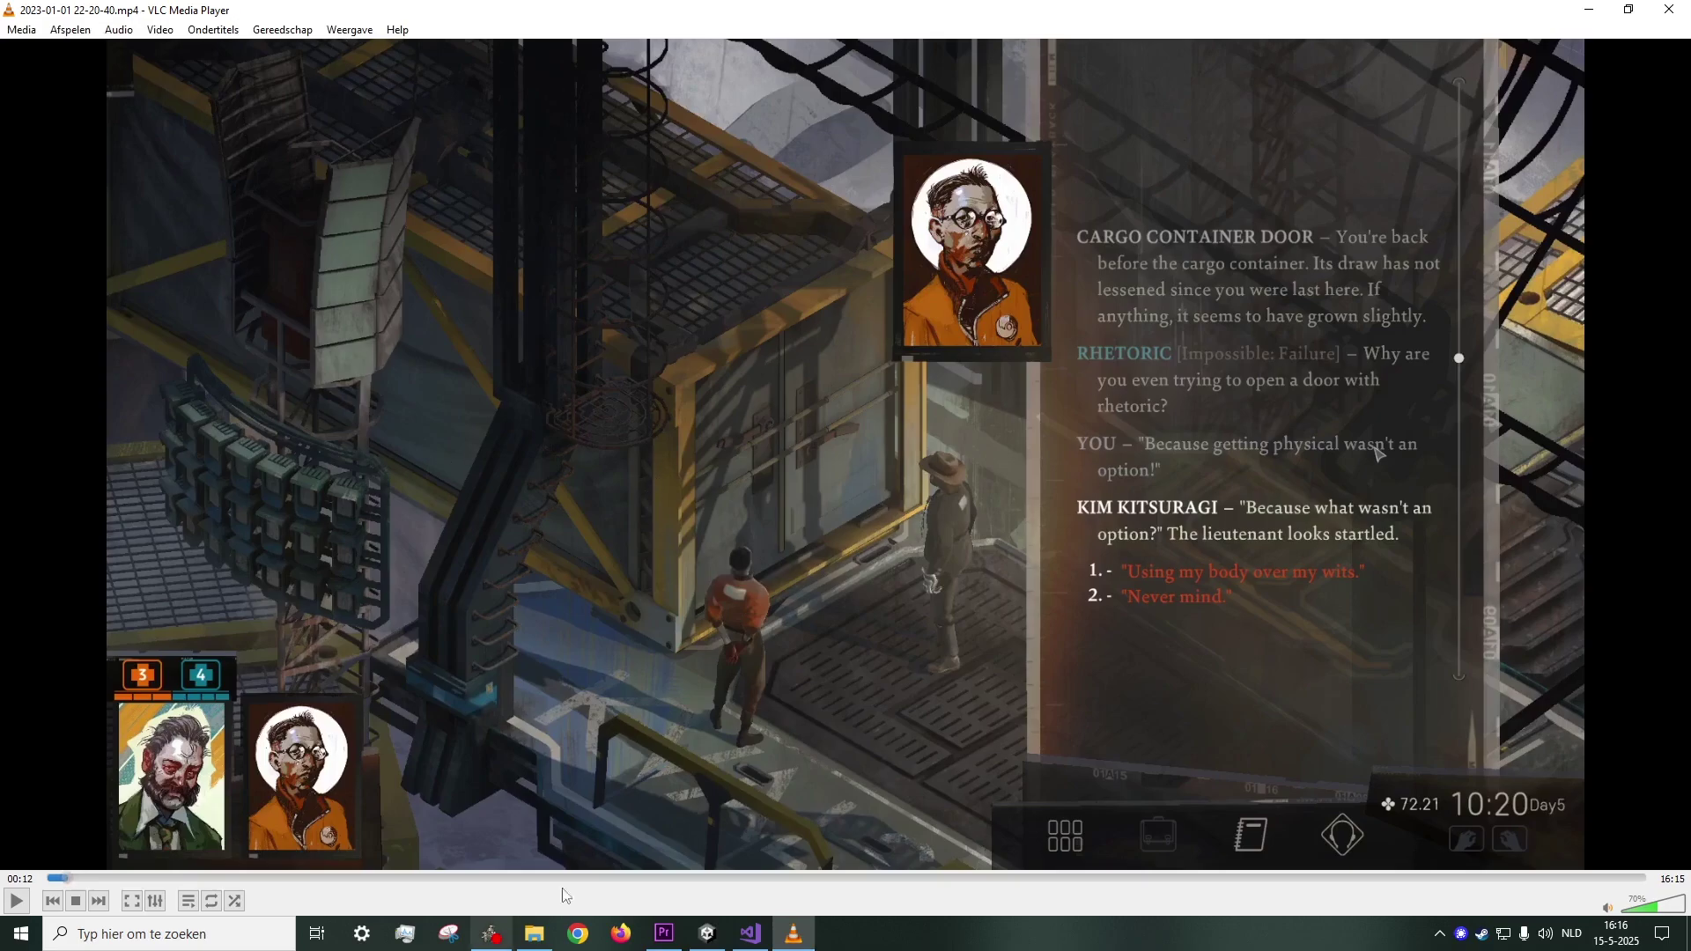
click(707, 933)
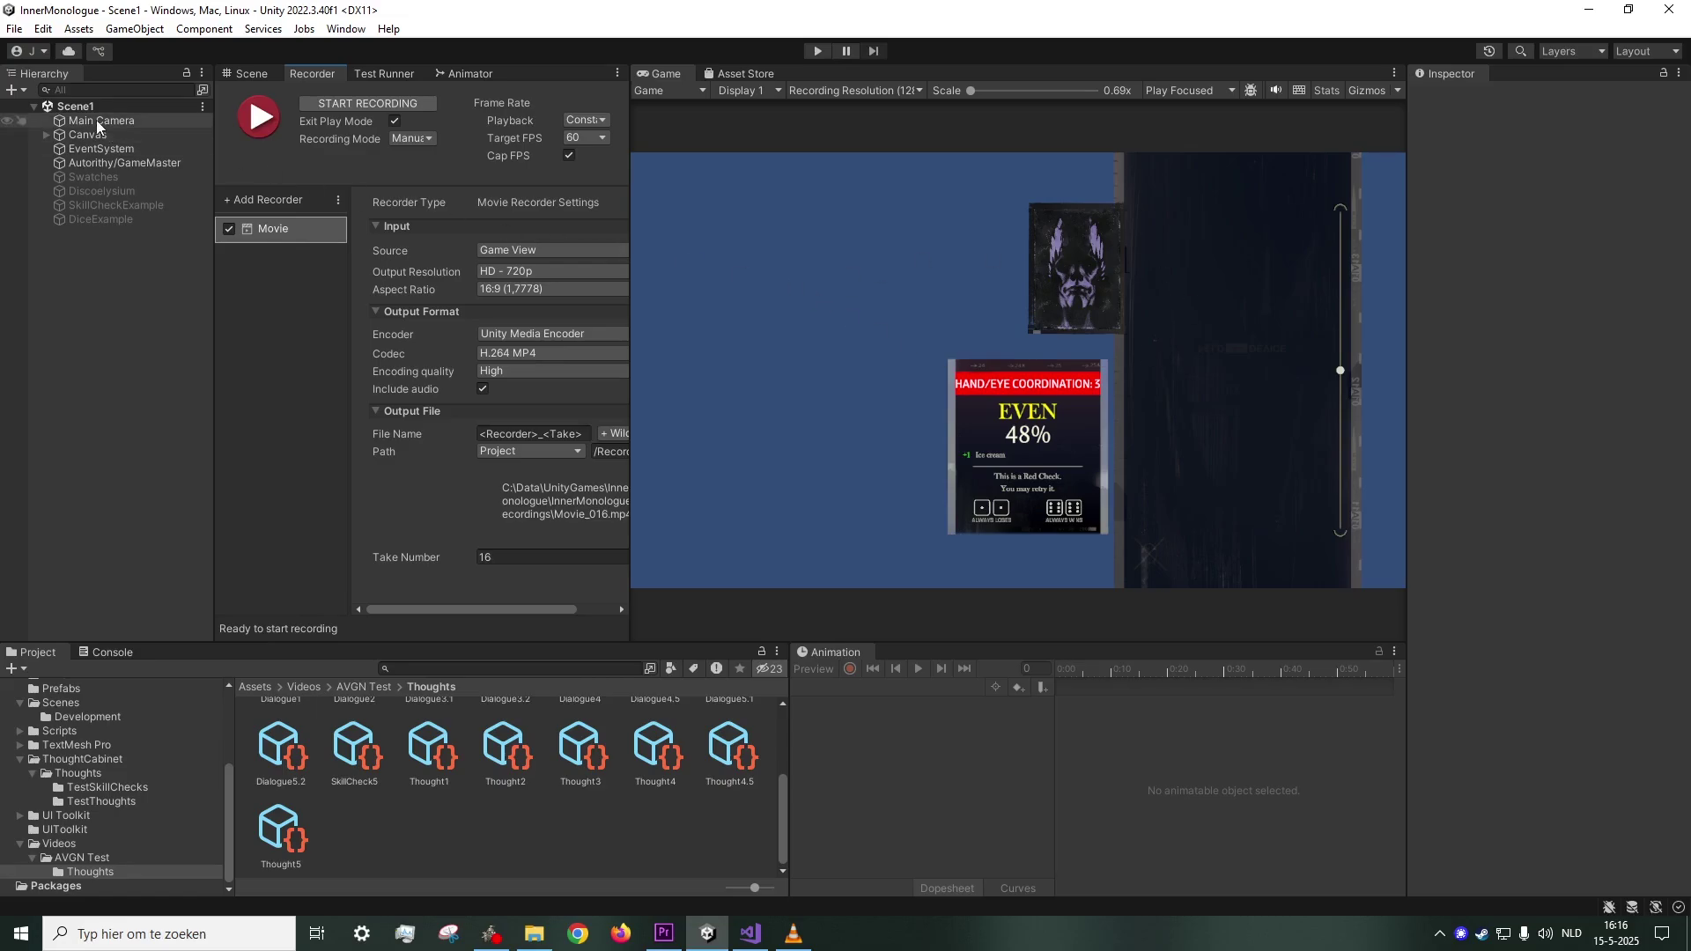
- In Premiere Pro, move to frame 00:00:21:43, start a still-frame export, cancel it, and return to Unity
click(665, 934)
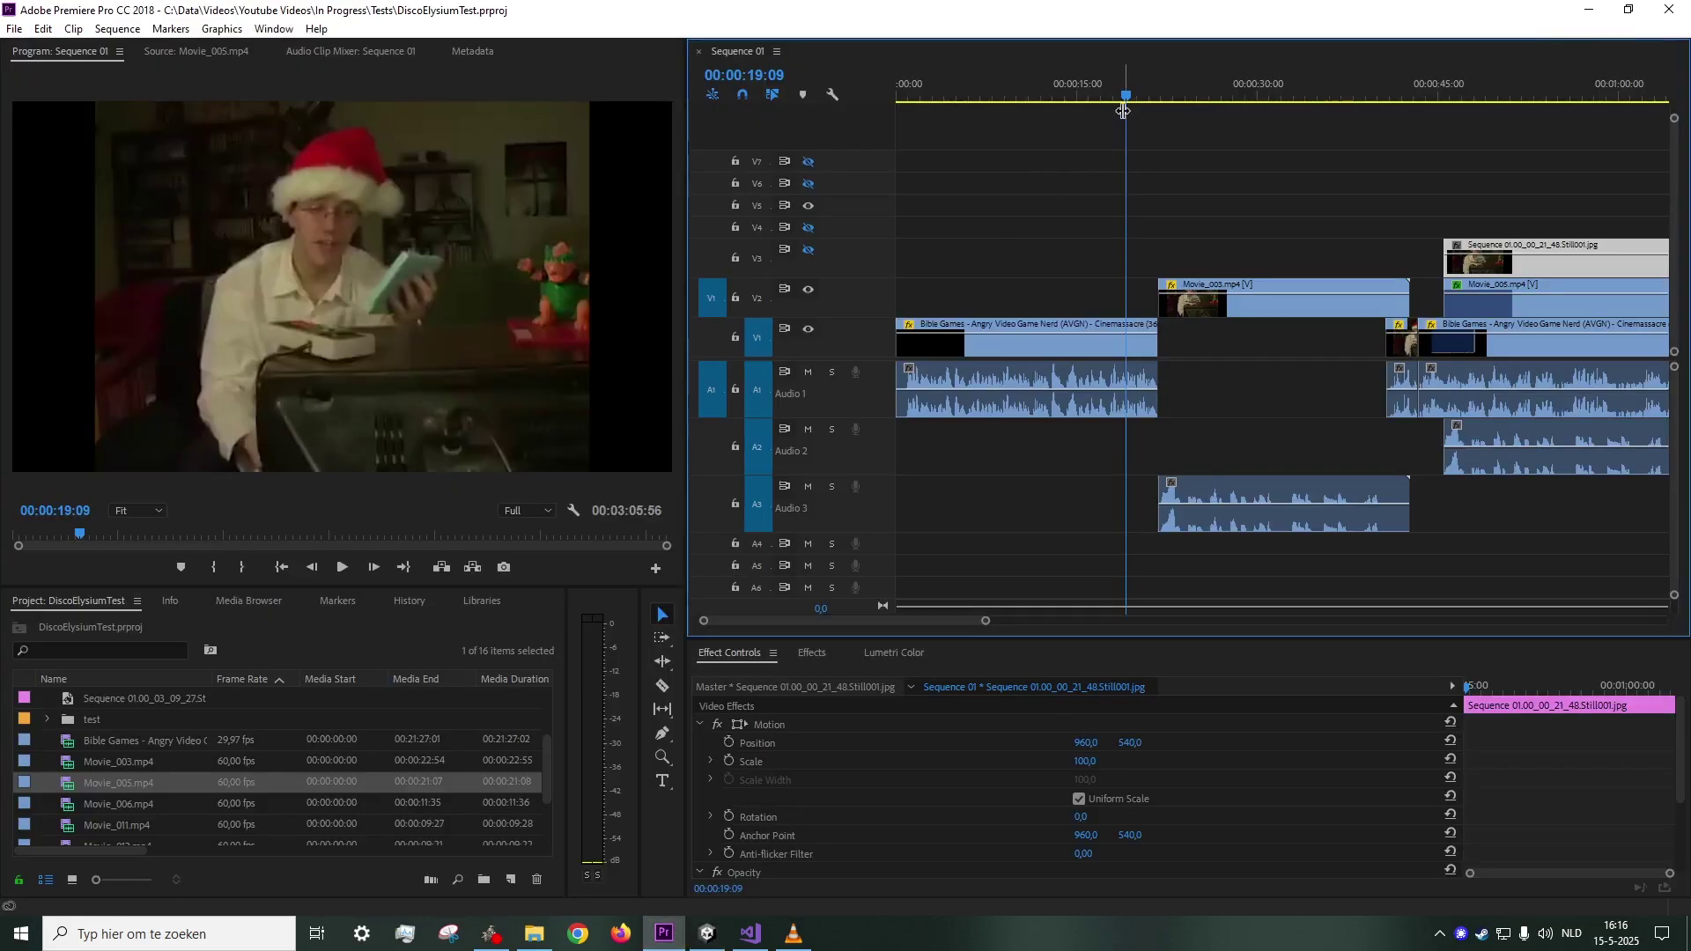
mouse_move(1125, 102)
mouse_down()
mouse_move(1179, 111)
mouse_move(1158, 114)
mouse_up()
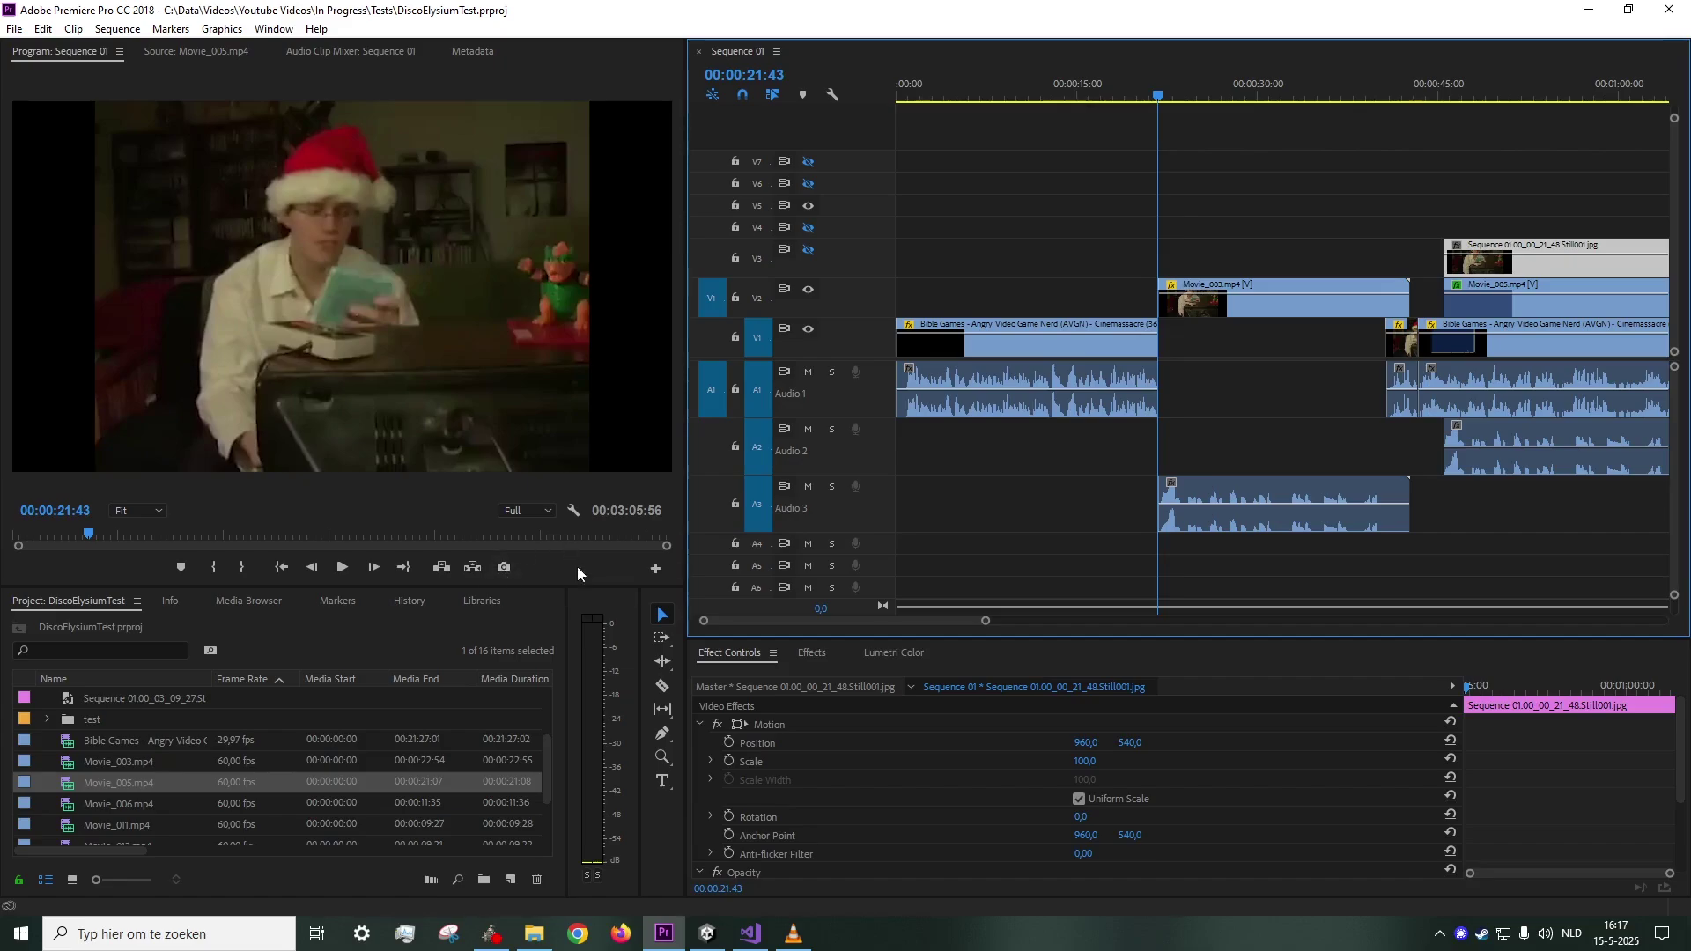
click(506, 570)
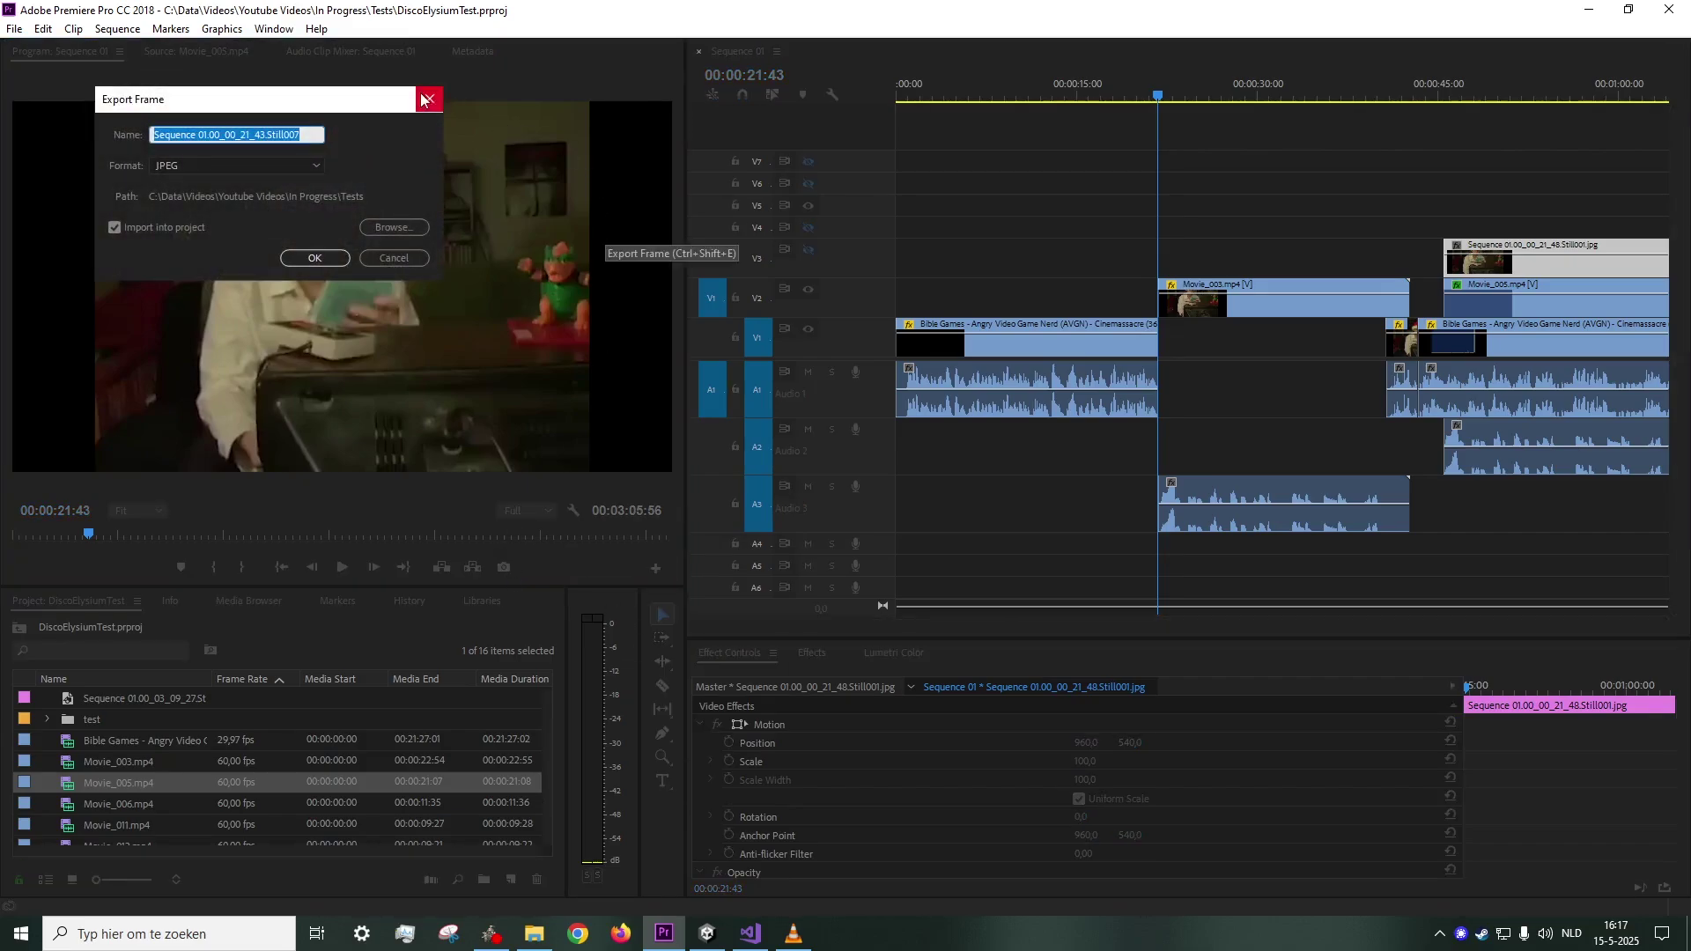
click(441, 98)
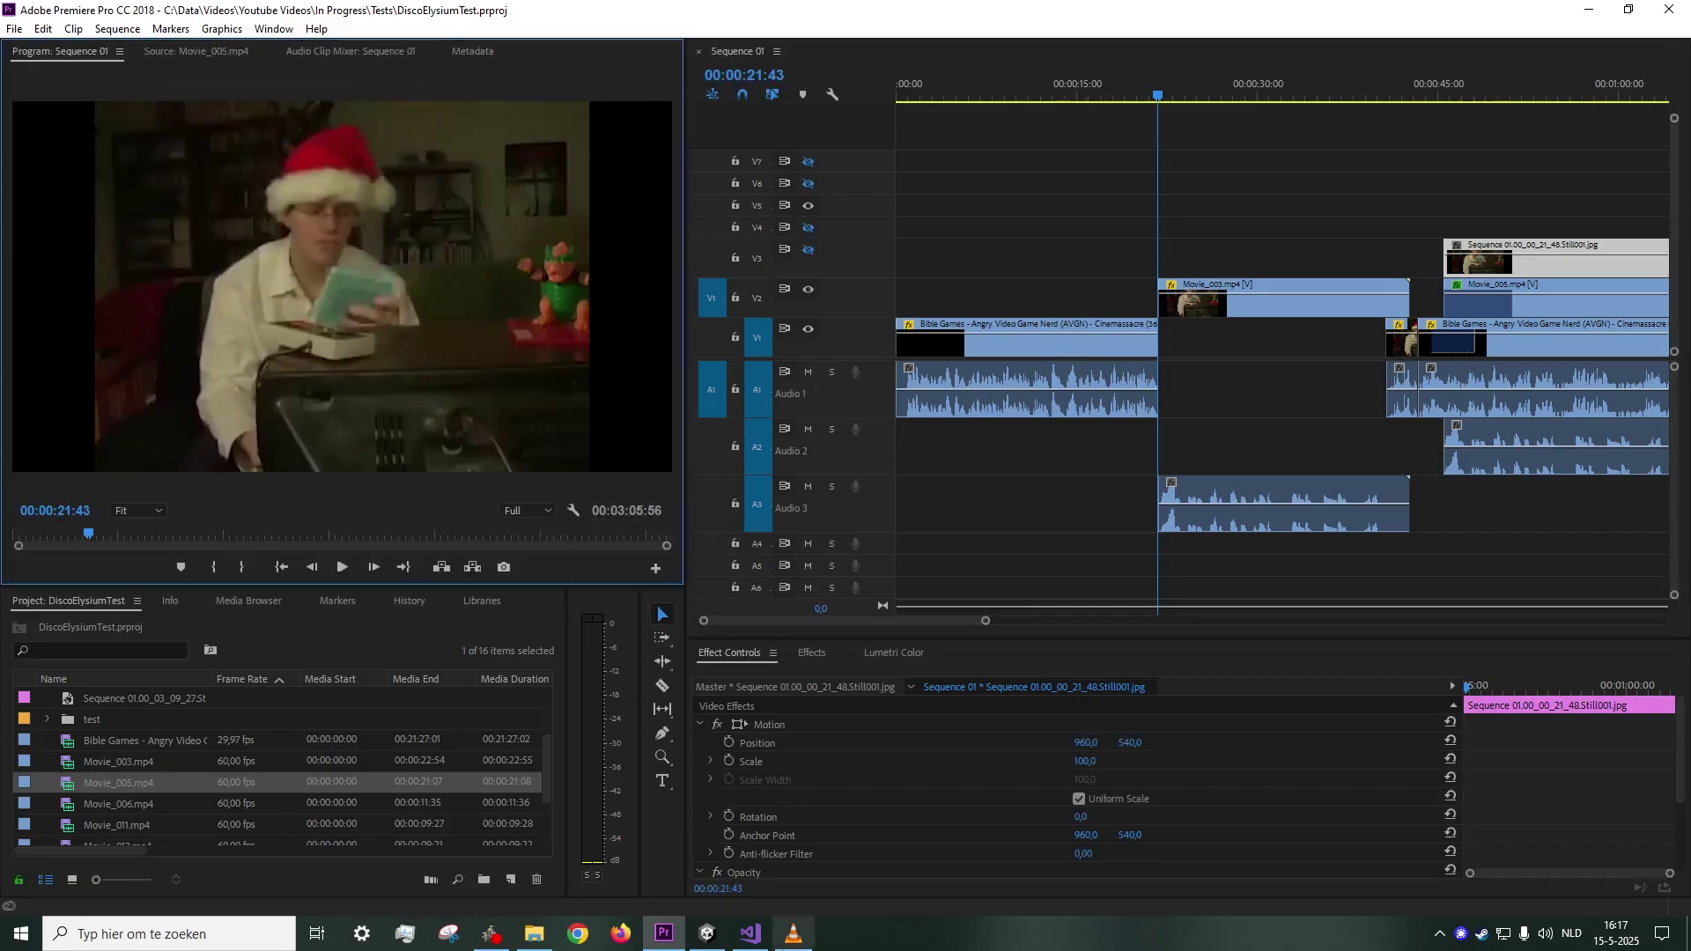
click(708, 934)
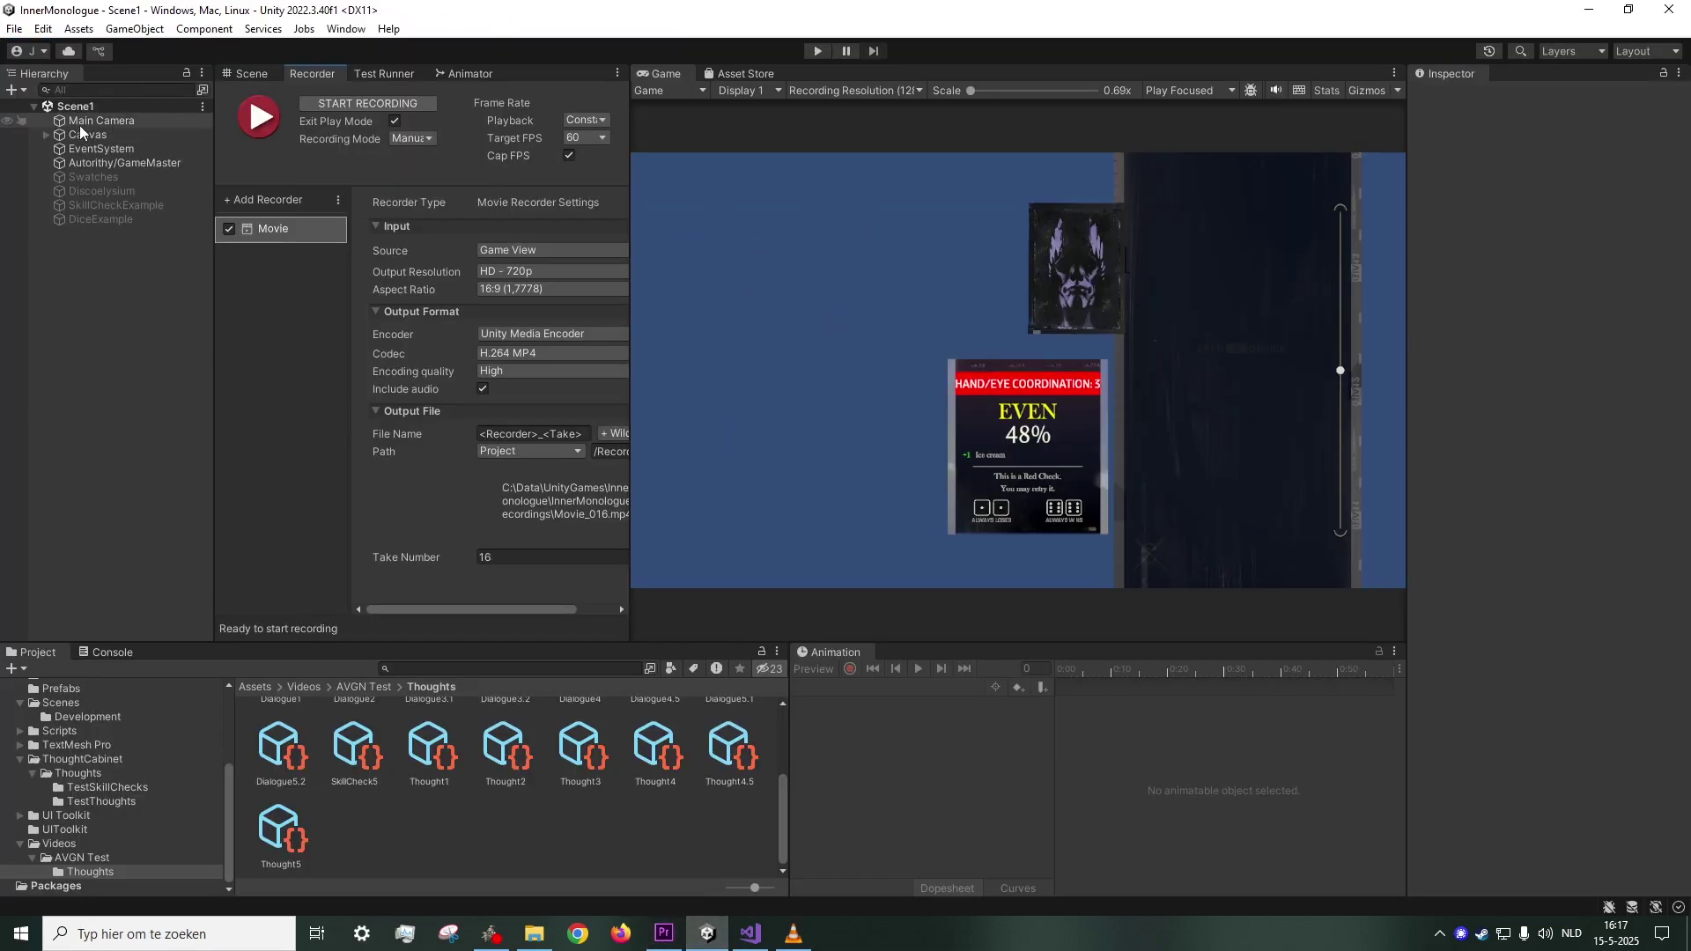
- Expand Canvas and make the BackgroundImage object active so the AVGN still shows behind the dialogue
click(56, 137)
click(46, 135)
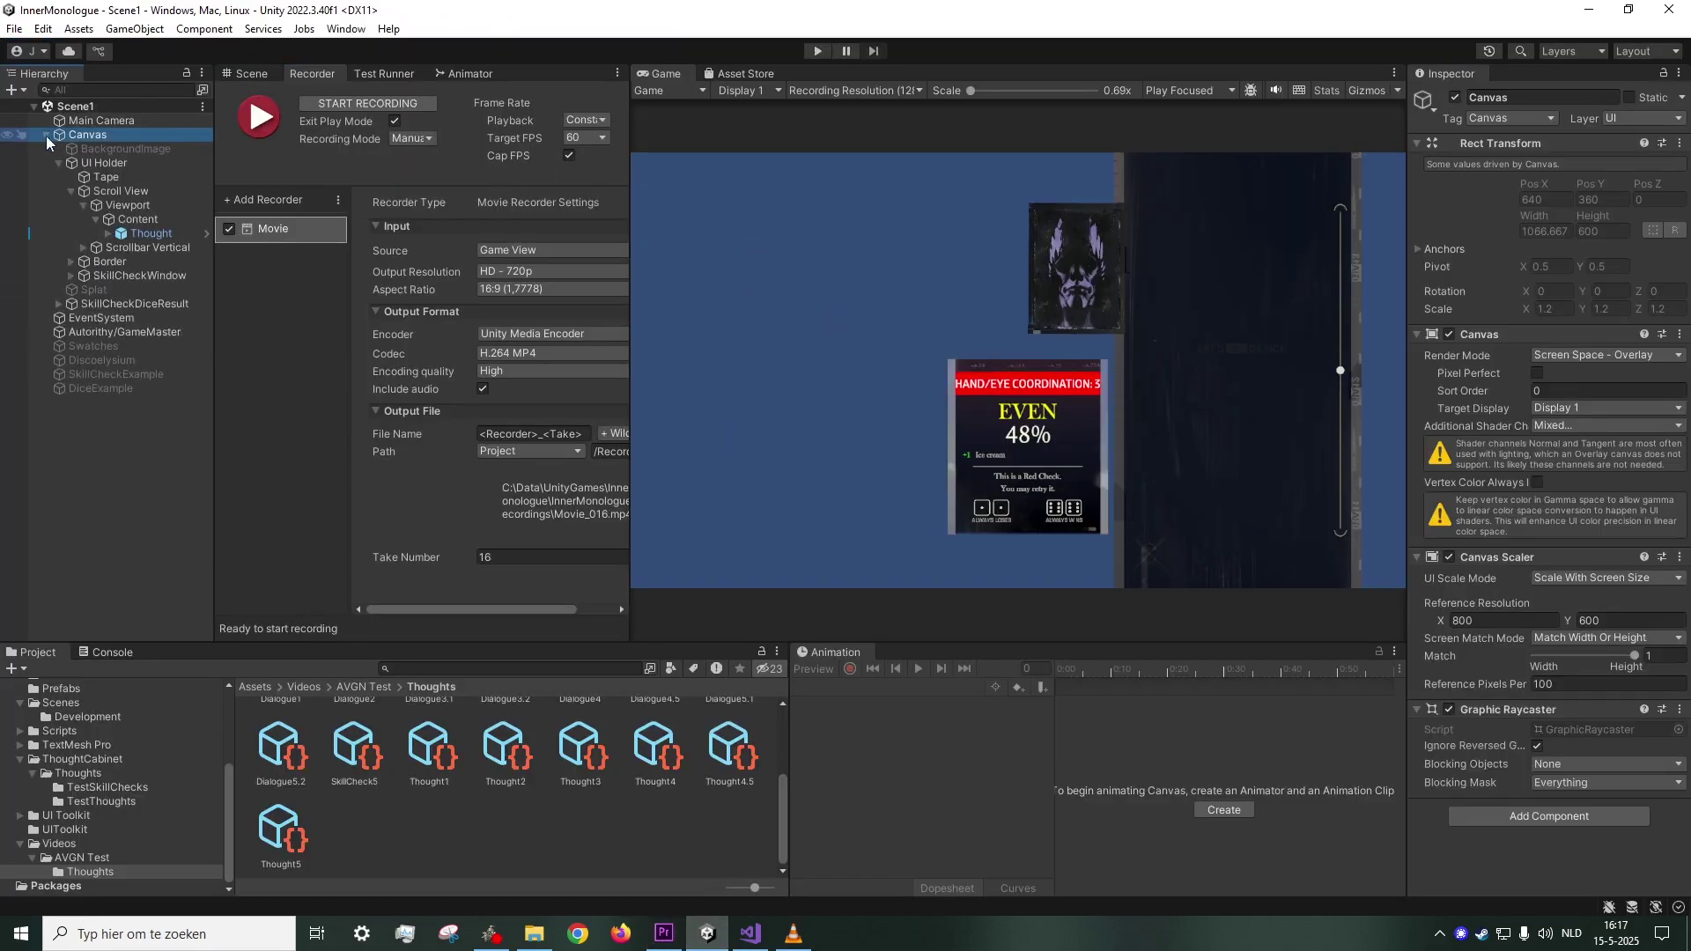
click(113, 150)
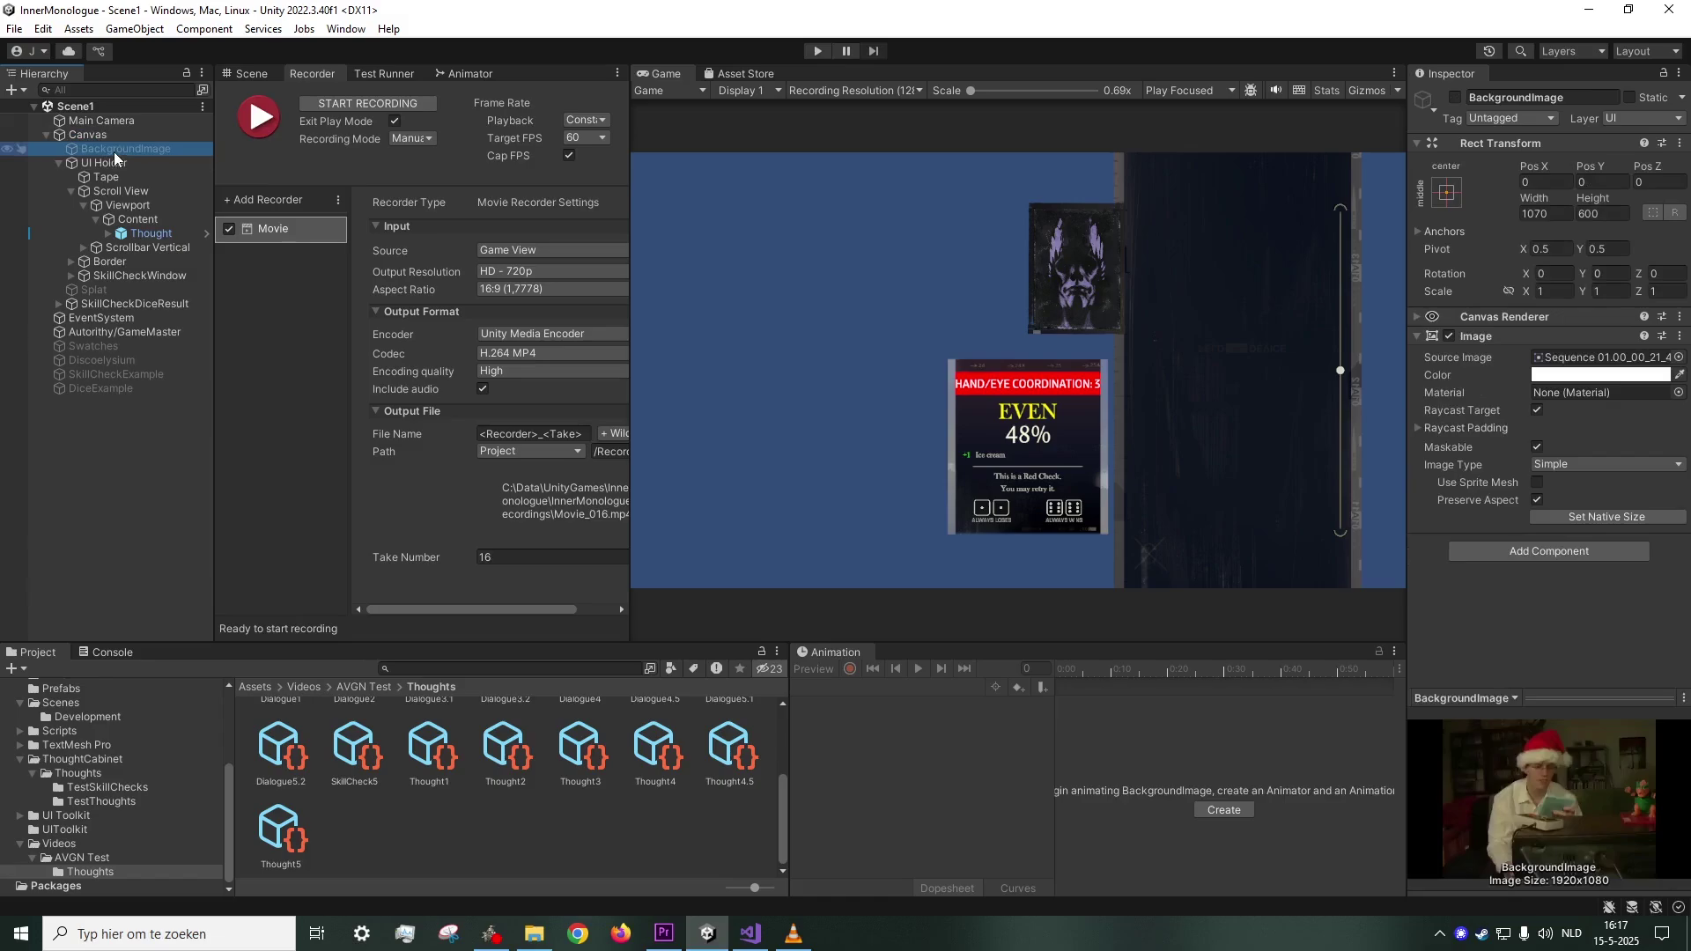
click(1455, 96)
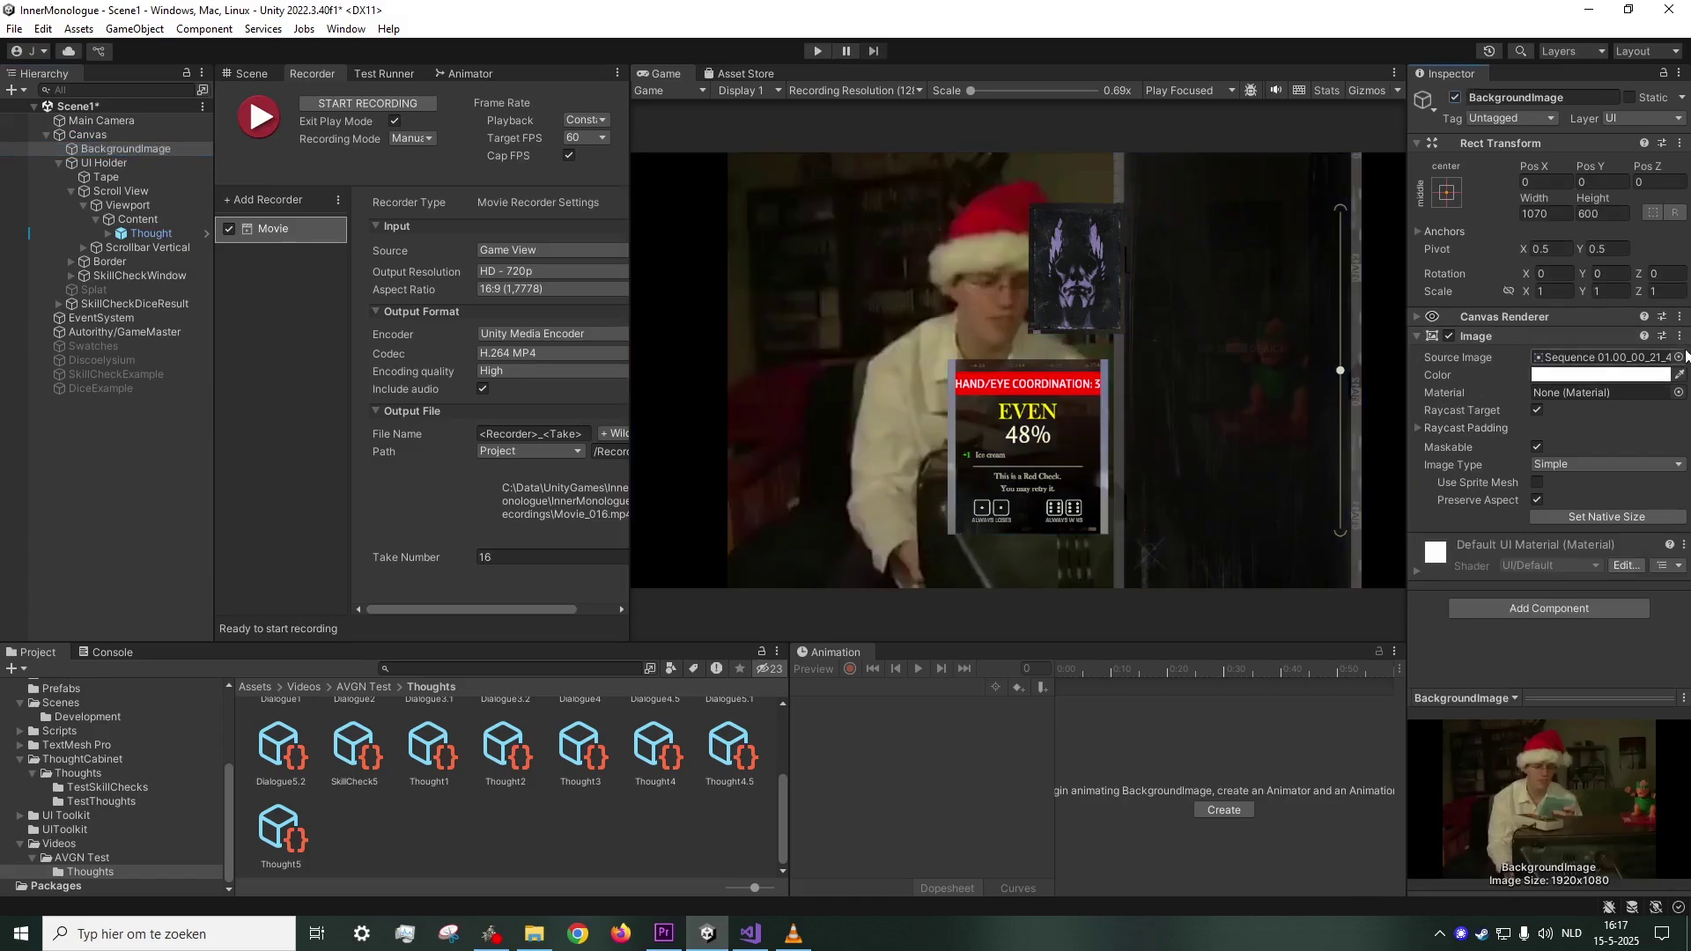
- Play-test the dialogue, then go back to Premiere Pro at about 00:00:21:07
click(817, 51)
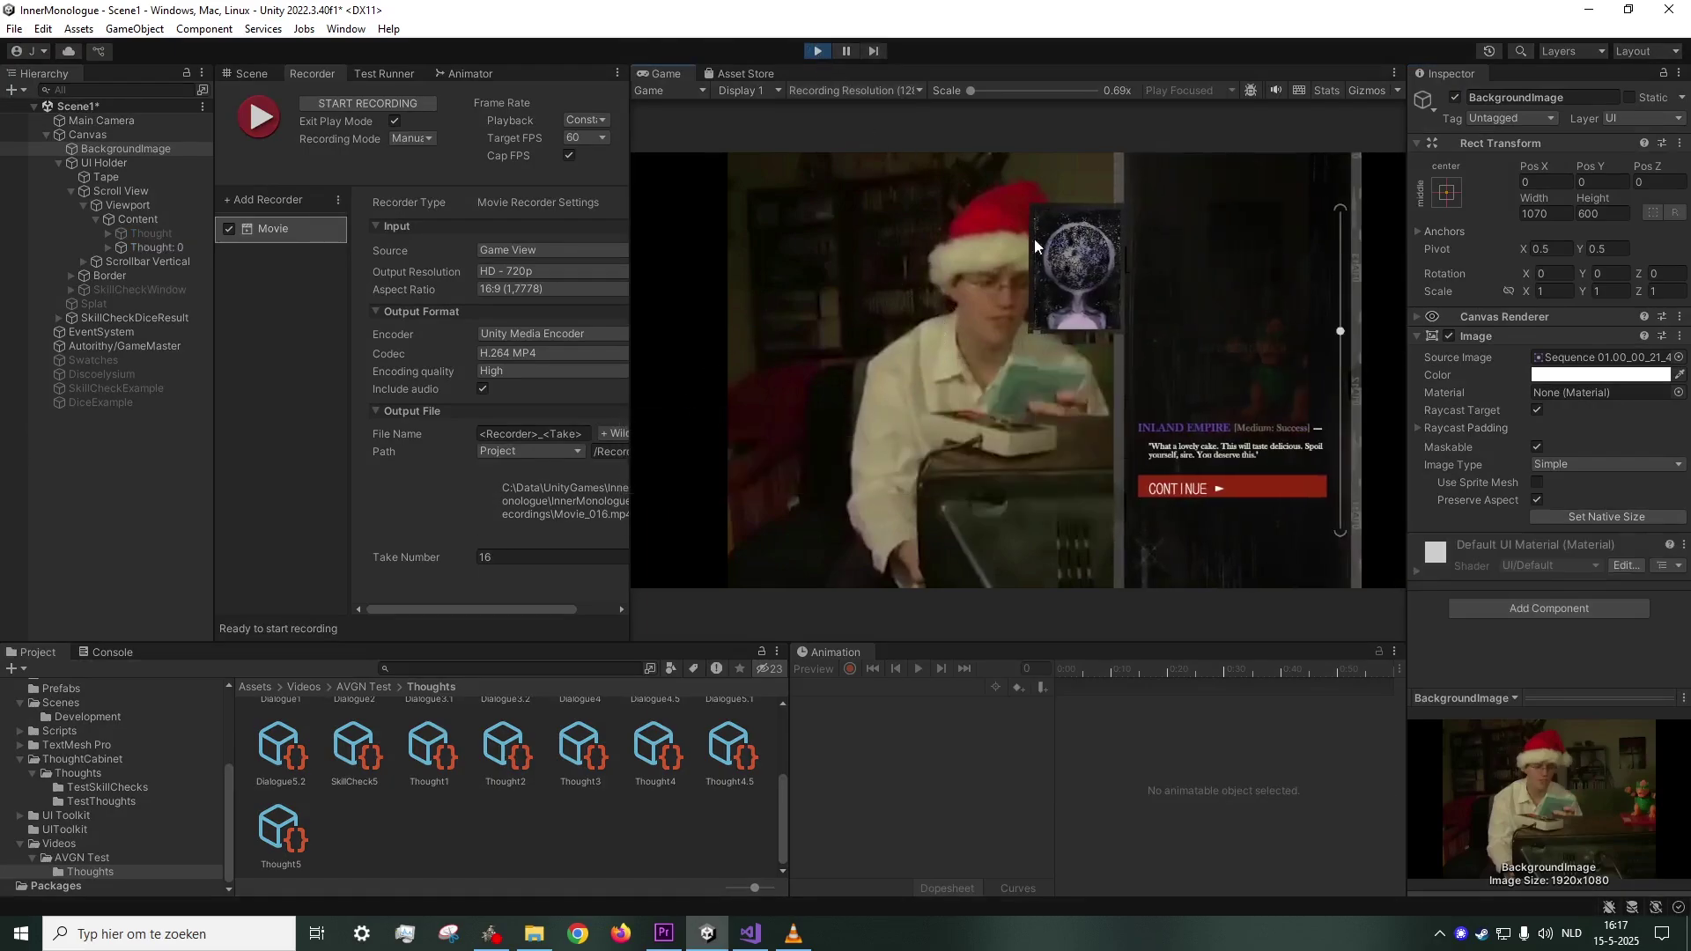
click(819, 50)
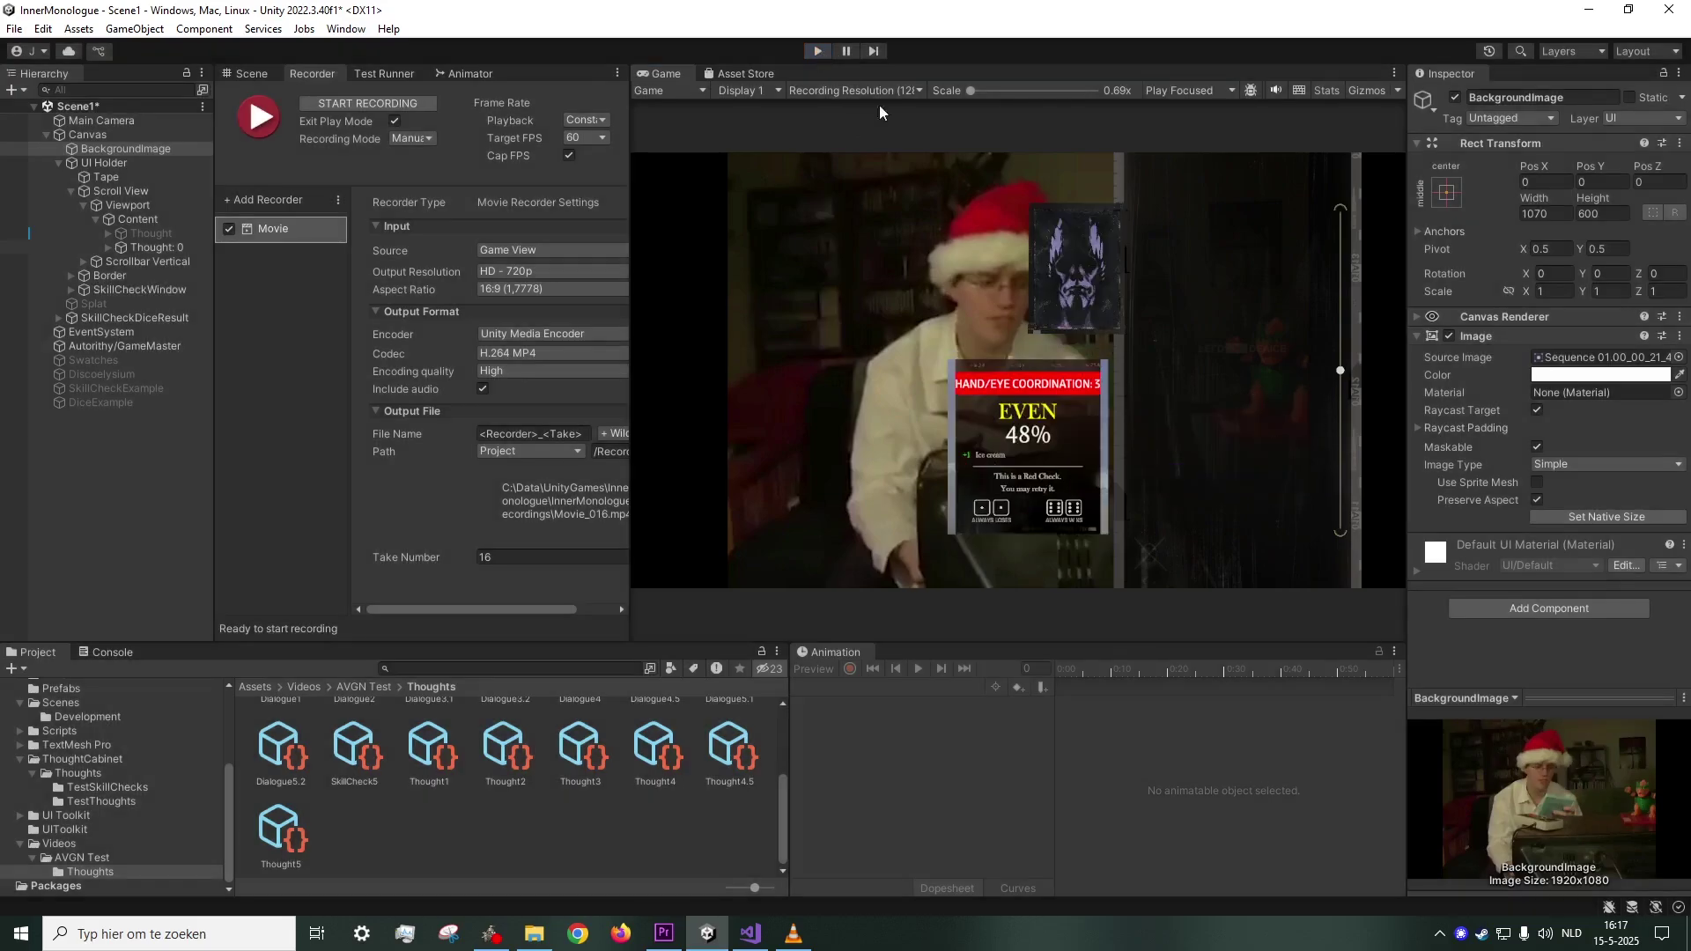
click(664, 934)
drag(1159, 93, 1149, 96)
- Preview the sequence and move the Movie_003 clip to the sequence start
click(342, 567)
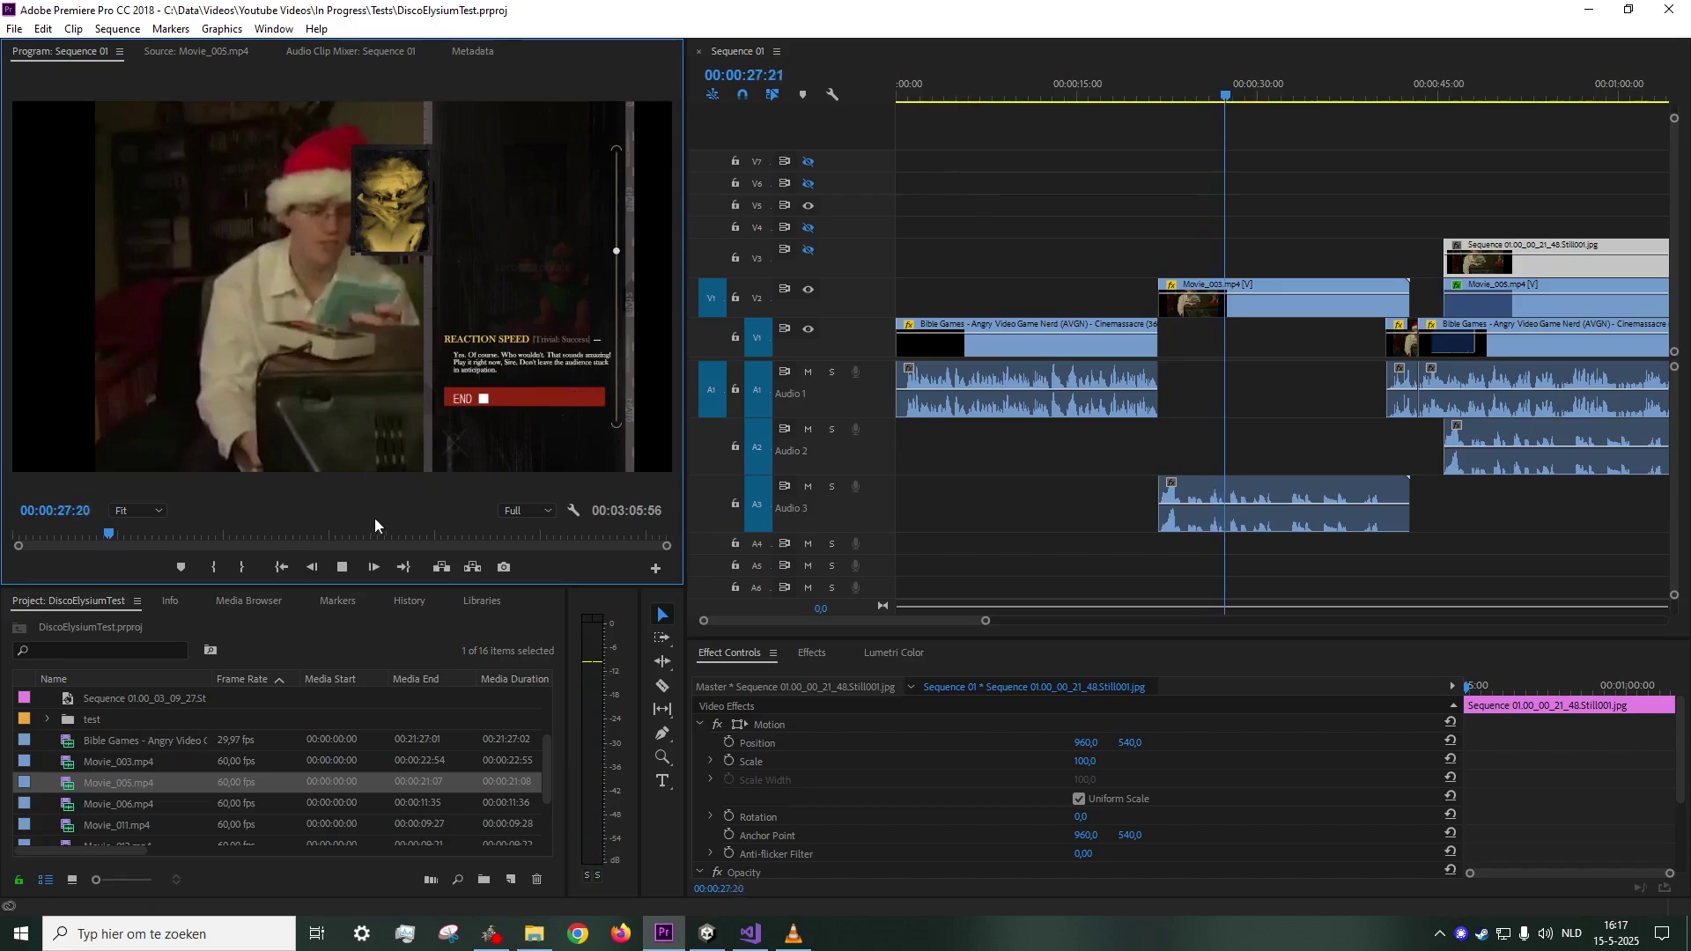
click(341, 568)
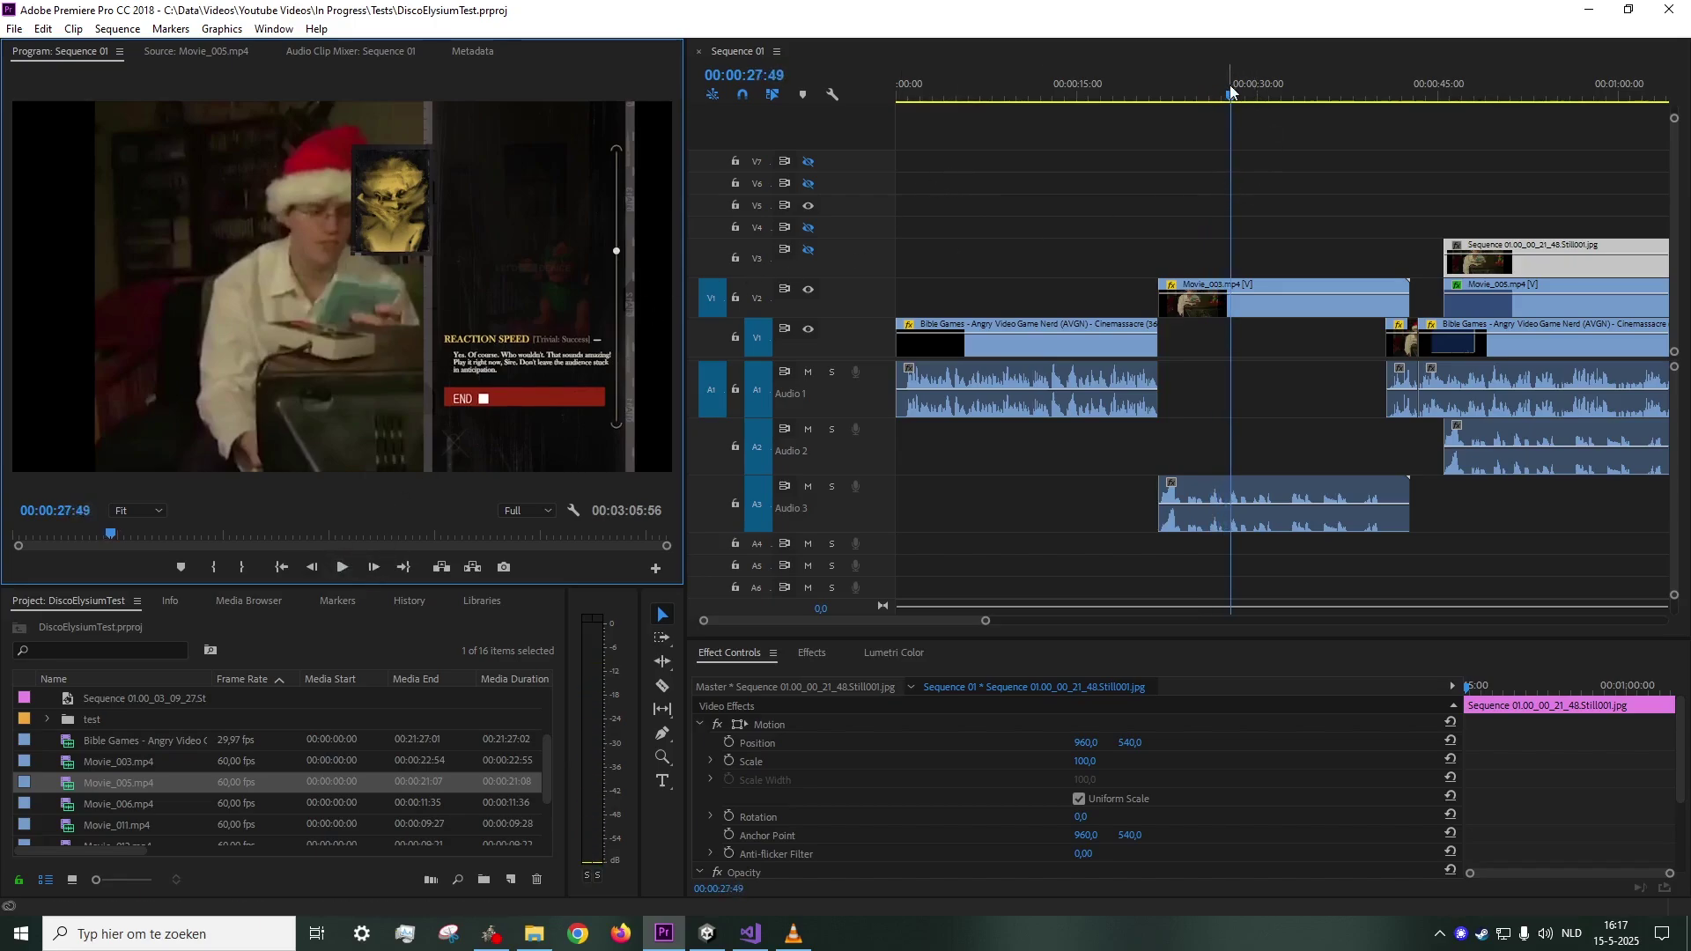
drag(1230, 91, 1114, 97)
drag(1260, 310, 992, 295)
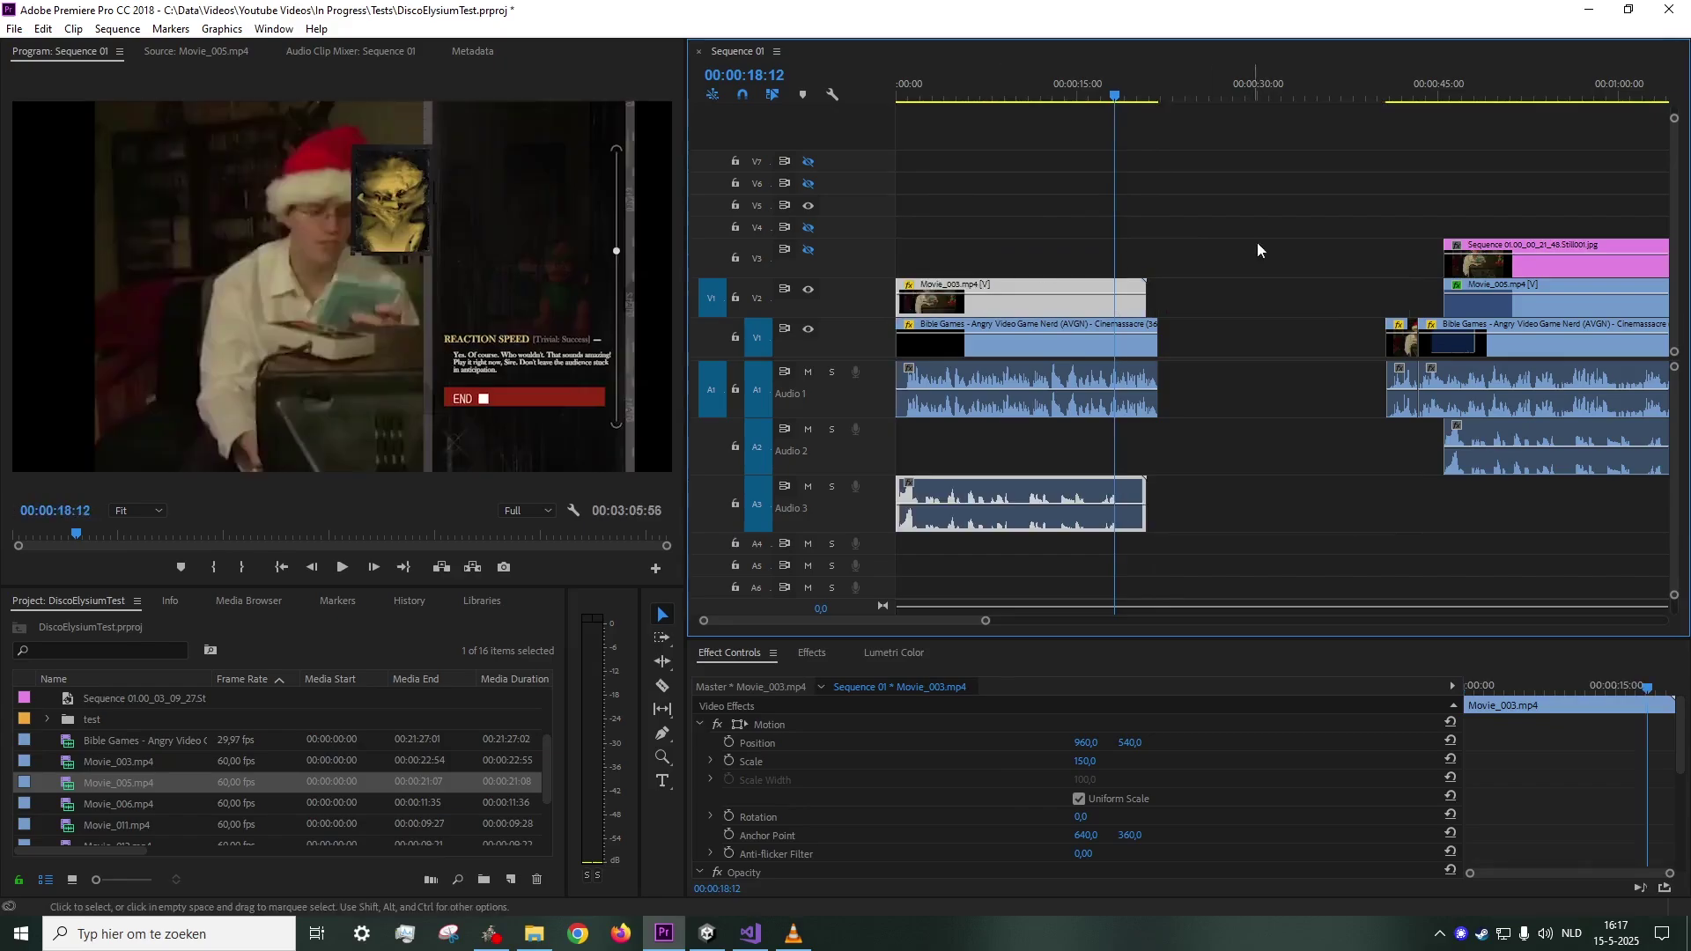
- Place the still-image clip at about 22 seconds and check the frame there
click(1495, 271)
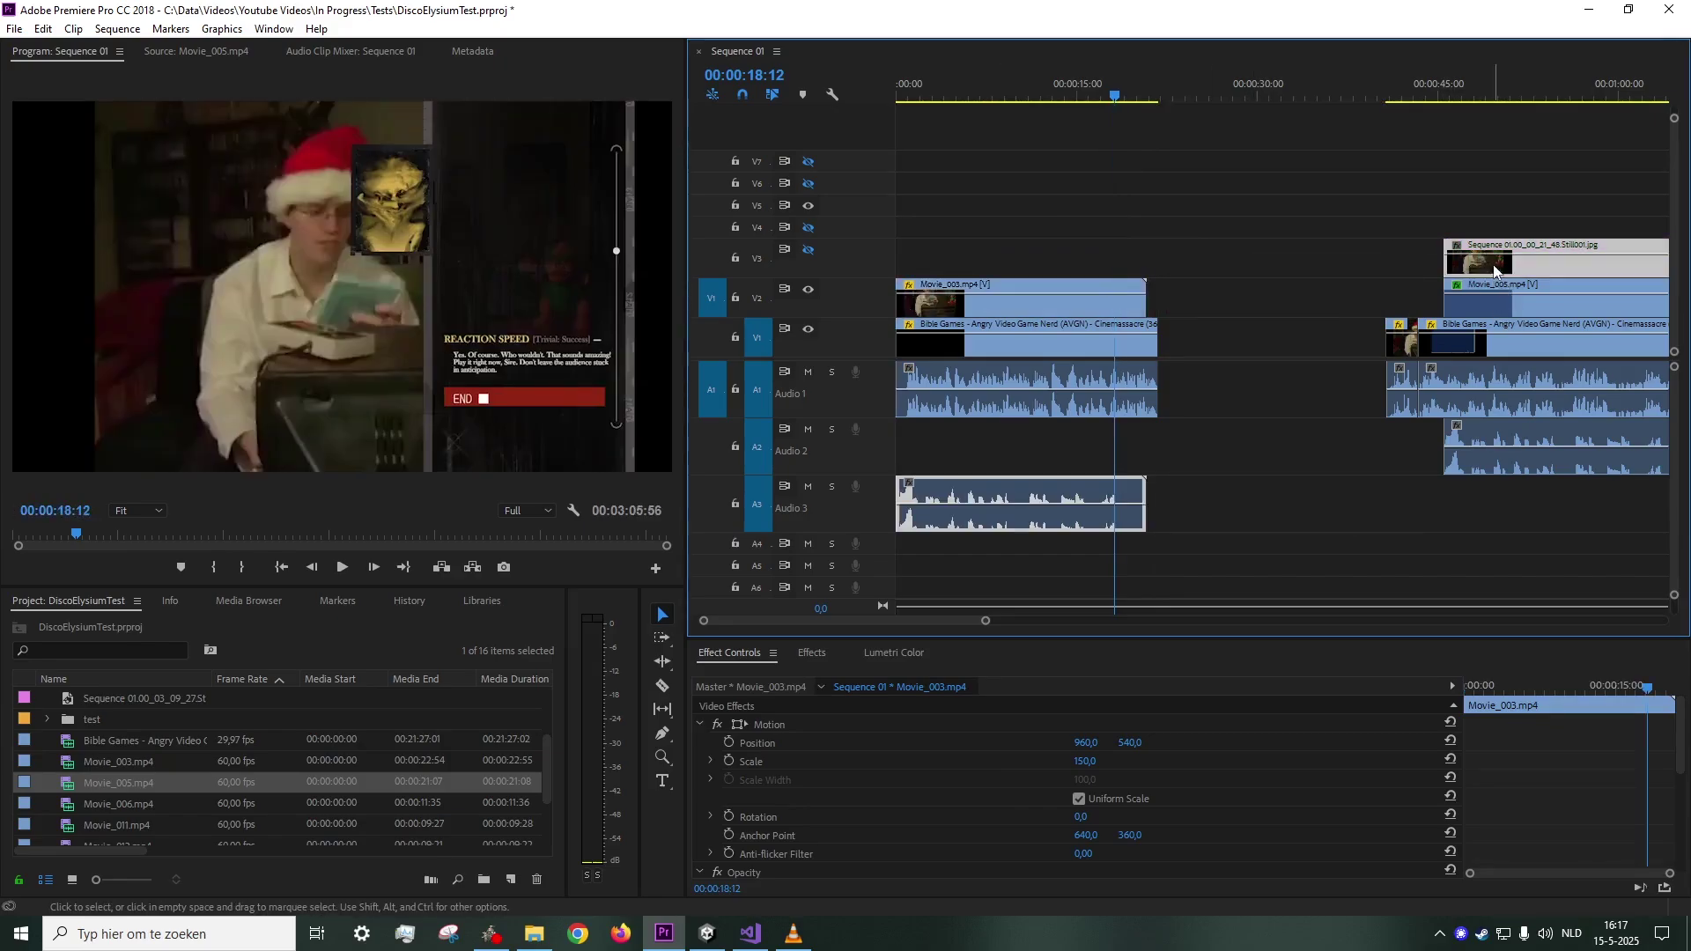
drag(1494, 271, 1216, 339)
click(1169, 97)
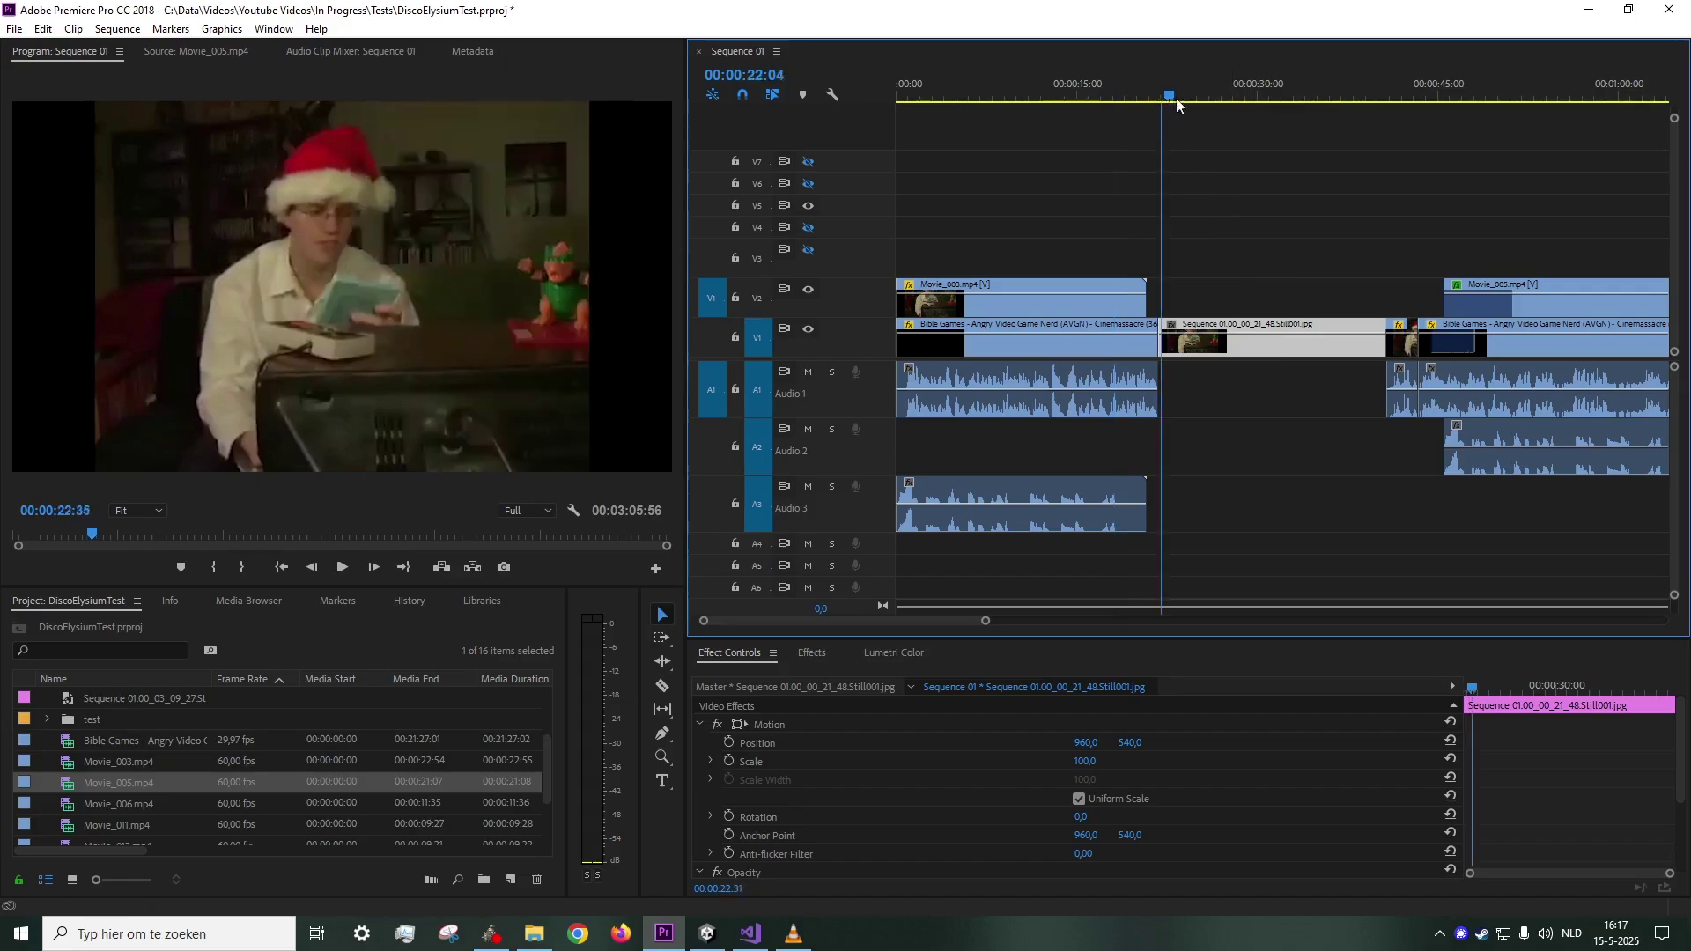
mouse_move(1178, 104)
mouse_down()
mouse_move(1158, 103)
mouse_move(1255, 104)
mouse_move(1203, 104)
mouse_up()
- Move Movie_005 left so it starts near 22 seconds above the still
click(1491, 312)
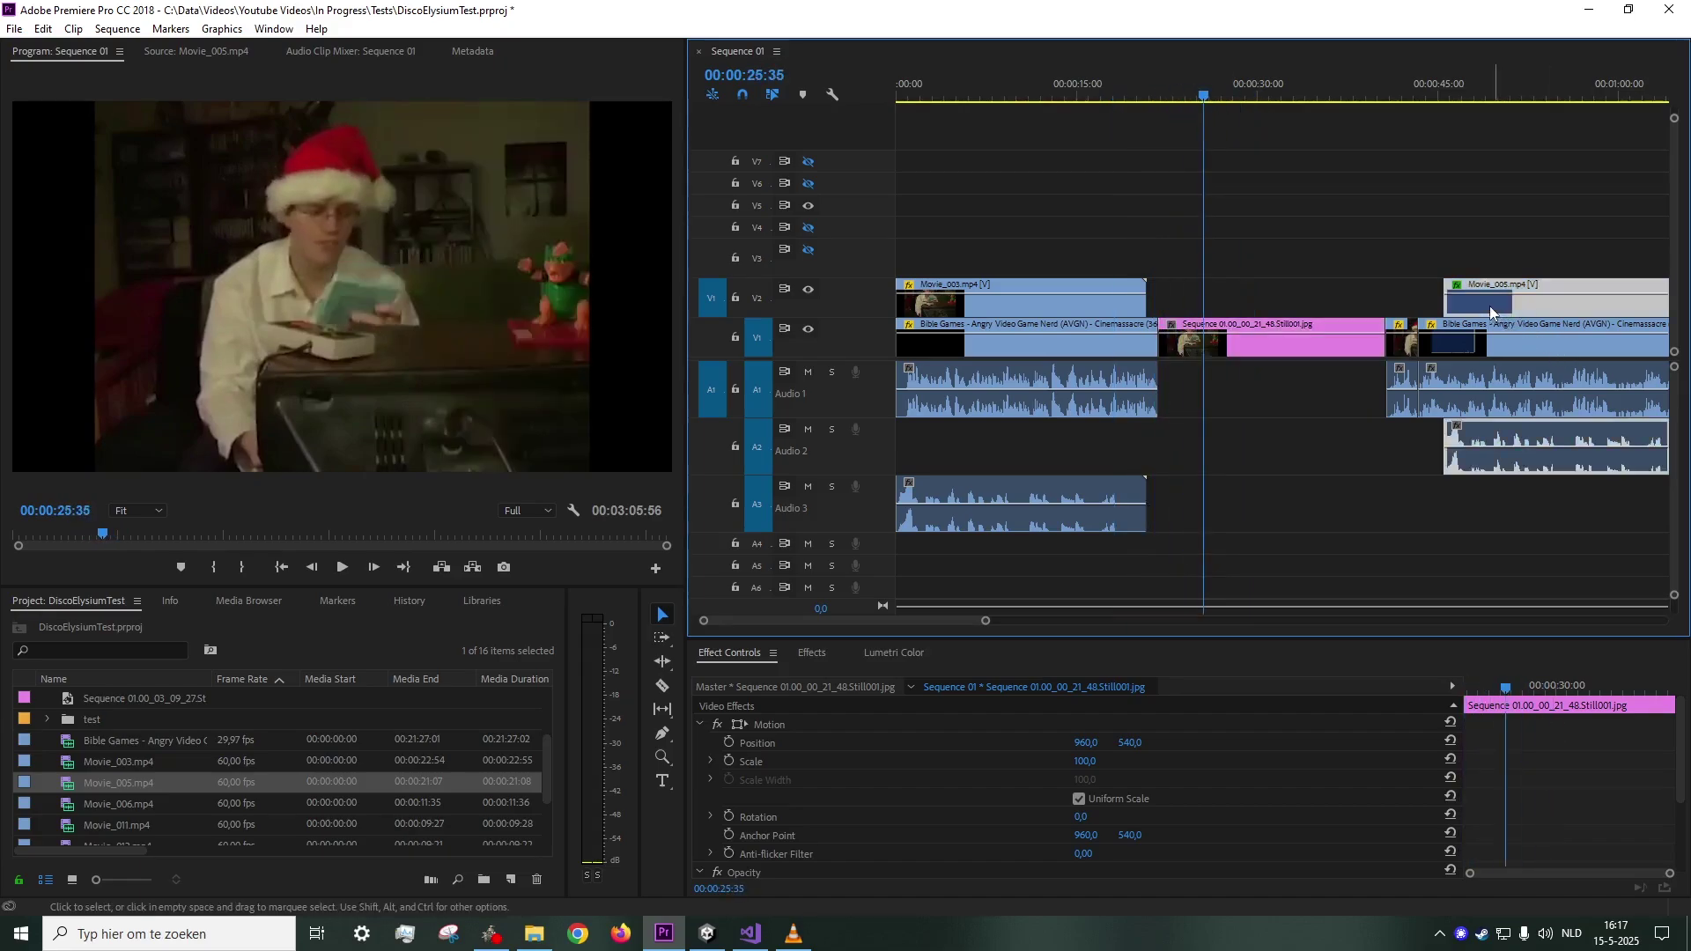
drag(1492, 312, 1220, 301)
click(1142, 91)
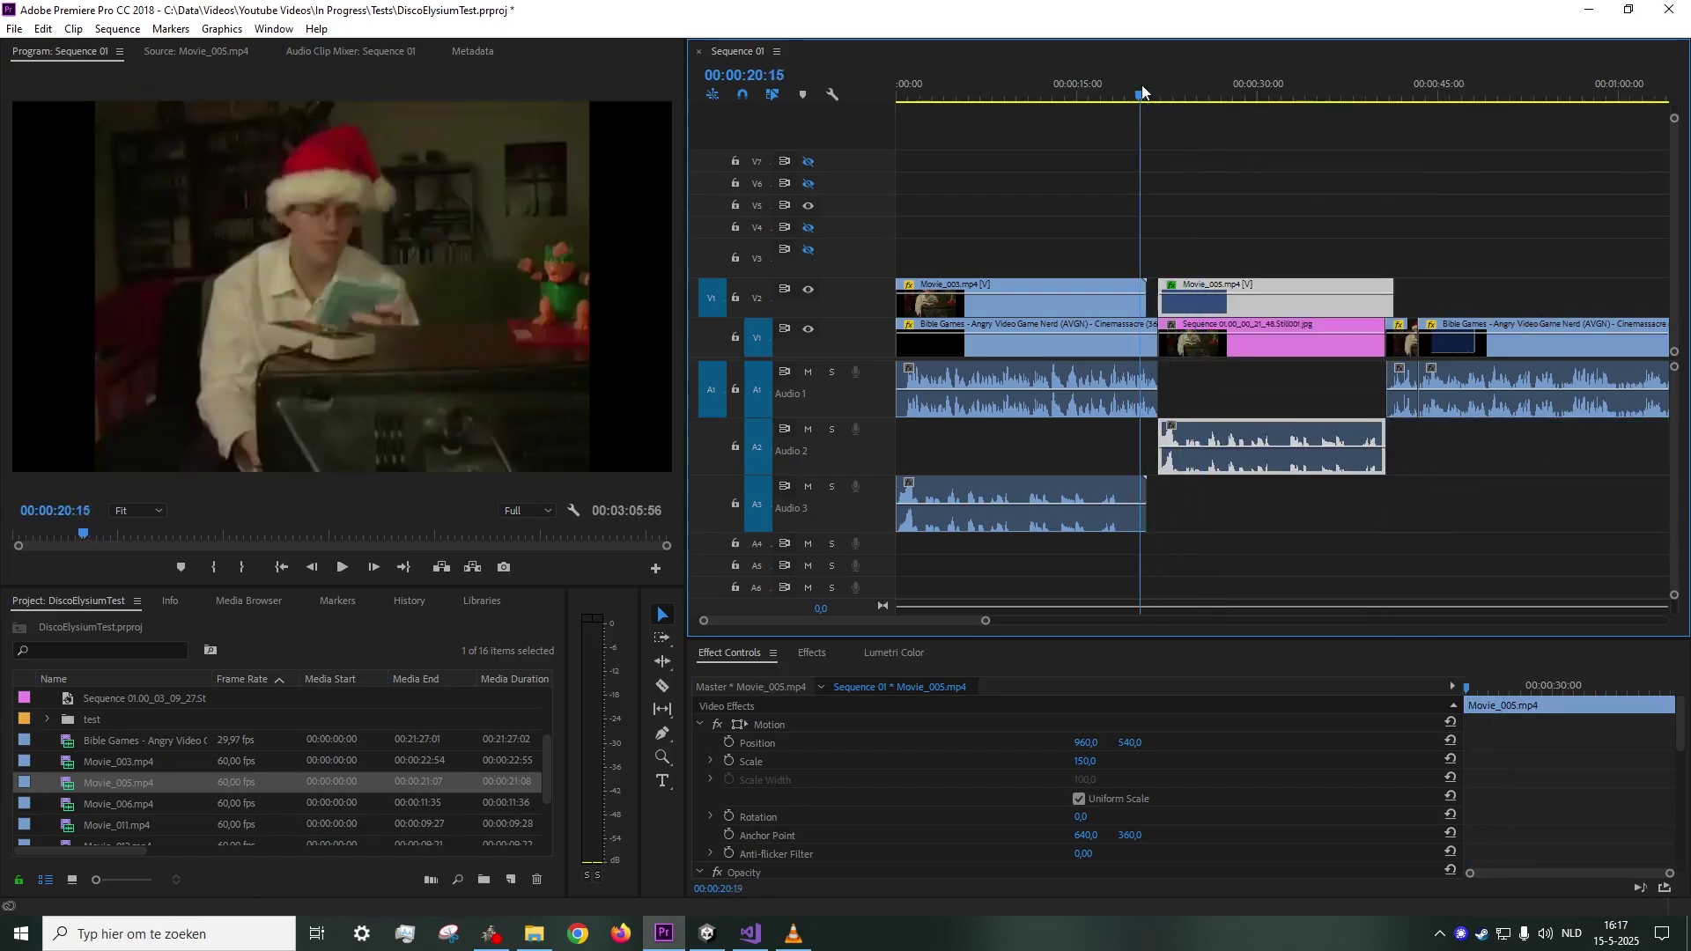
- Set Movie_005's Ultra Key colour by sampling the blue background in the Program monitor
drag(1142, 91, 1183, 92)
scroll(1547, 753, down, 5)
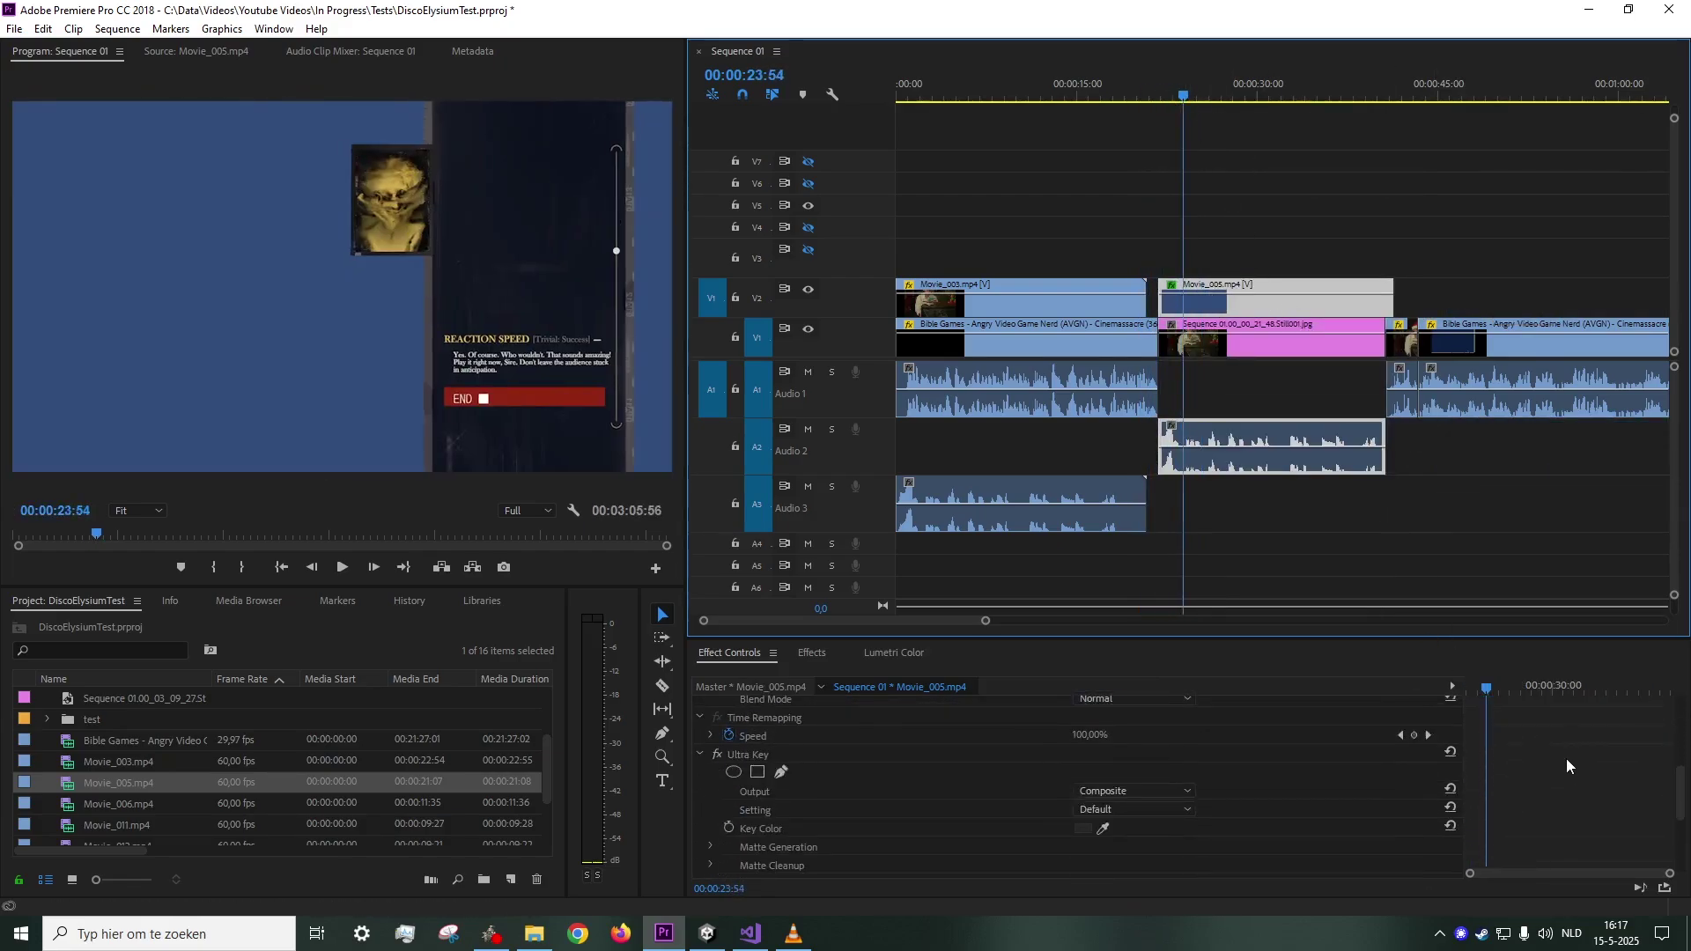
scroll(1566, 758, down, 2)
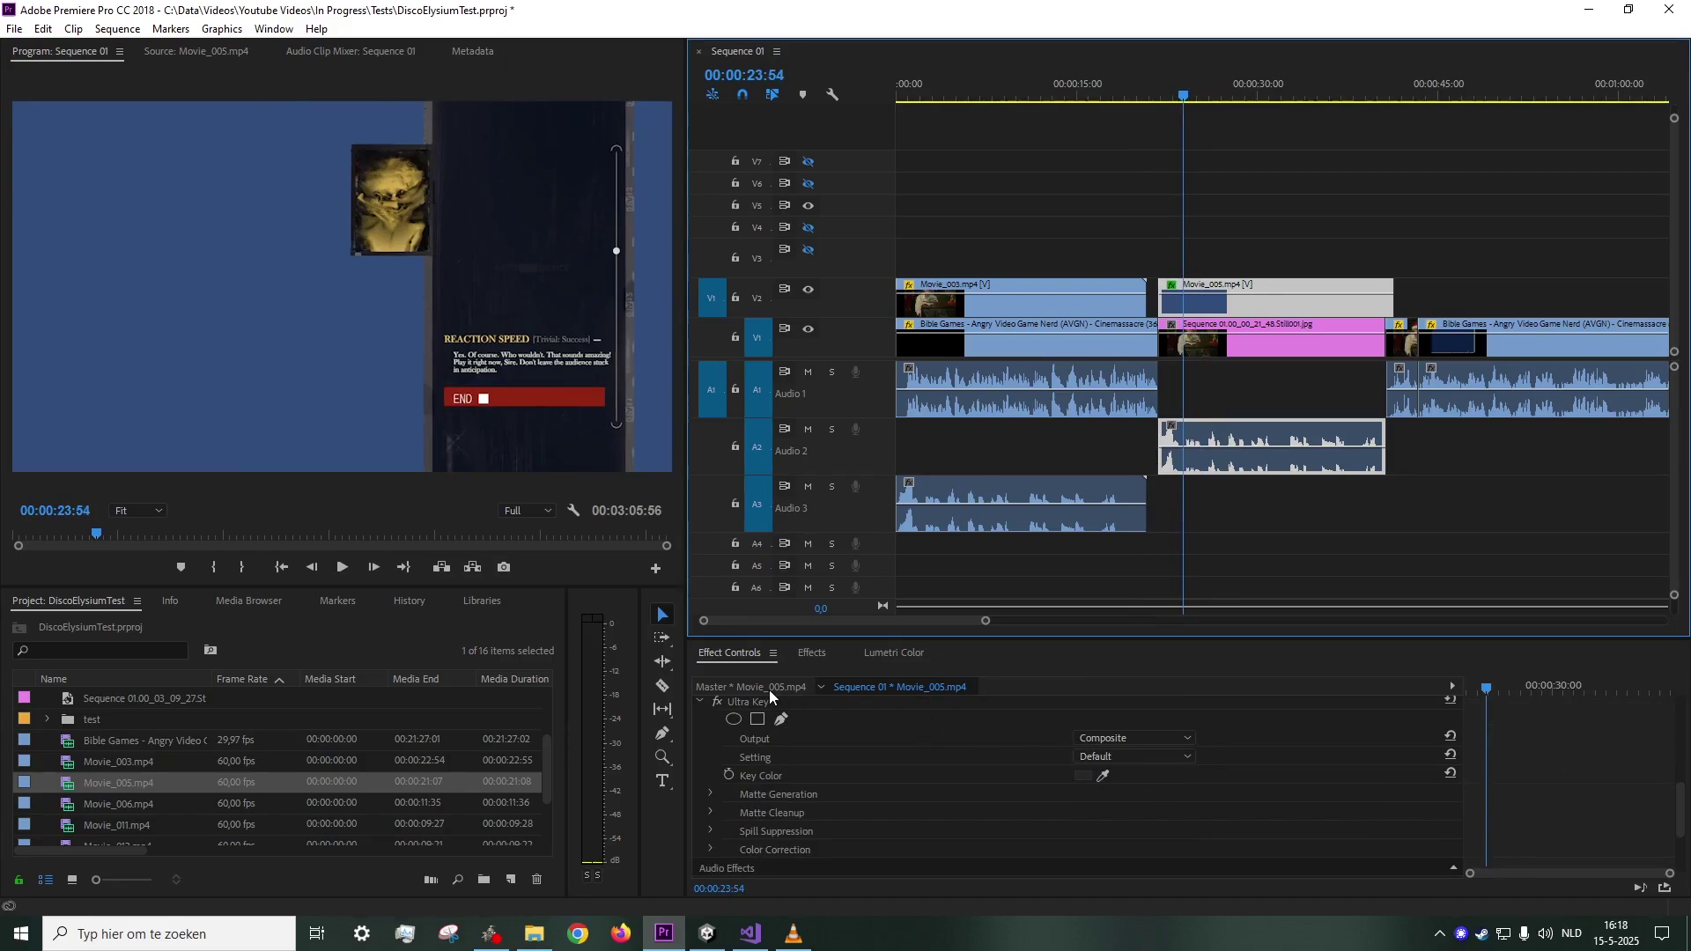
click(811, 653)
scroll(858, 800, down, 1)
scroll(854, 784, up, 1)
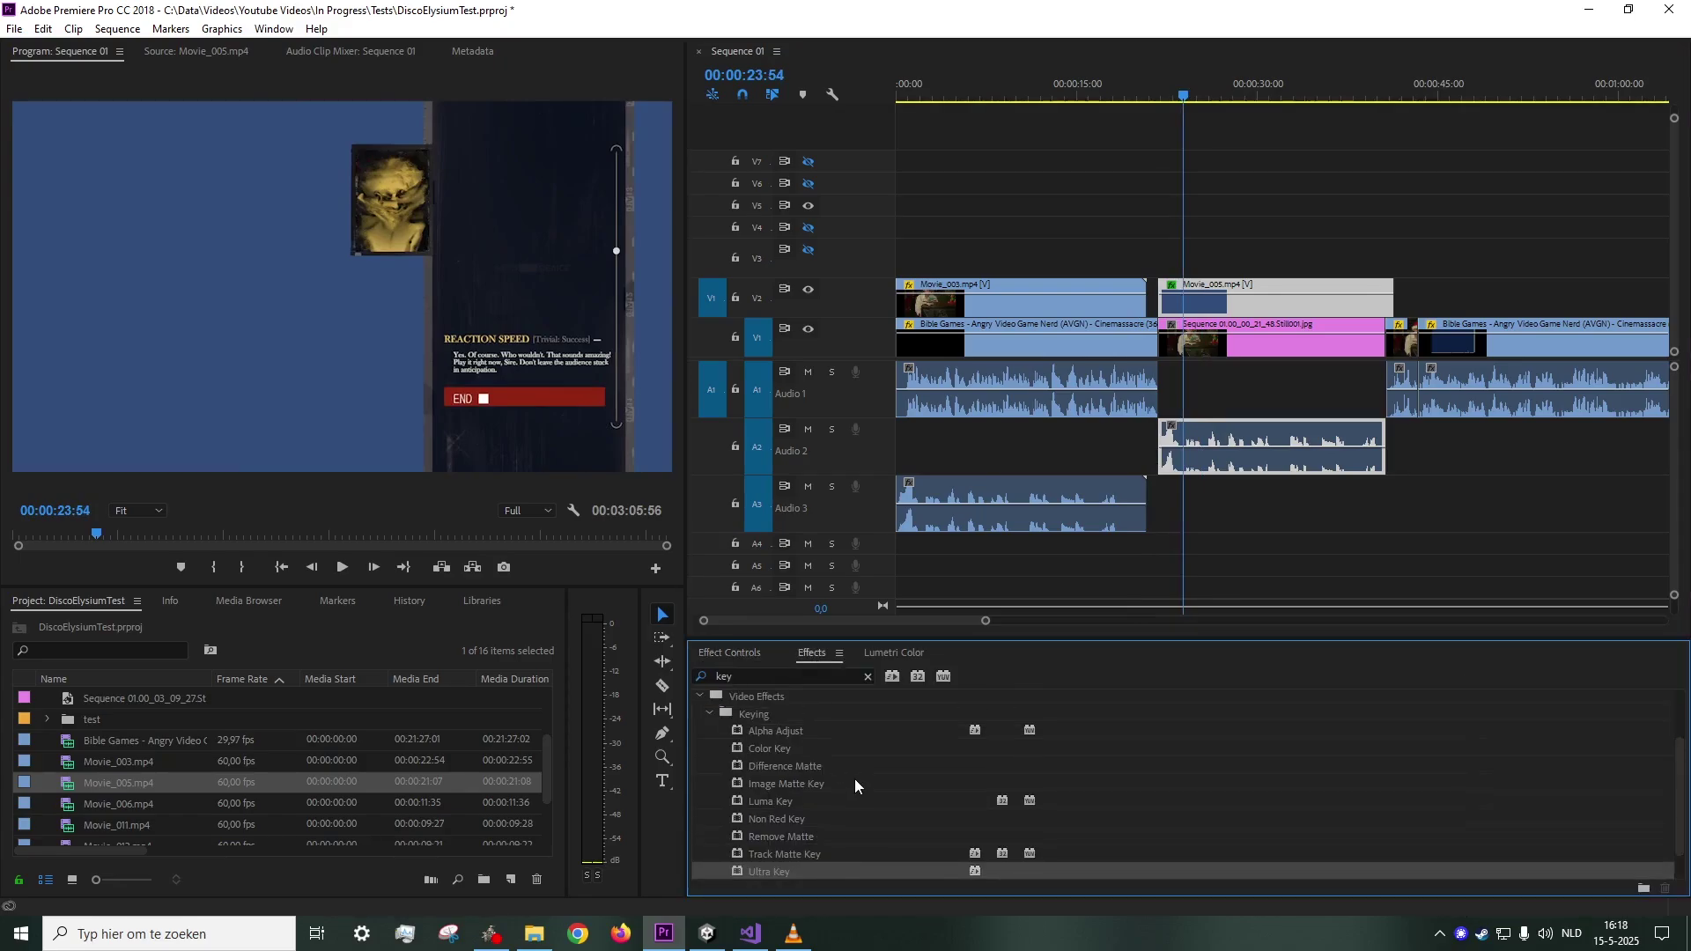
click(731, 653)
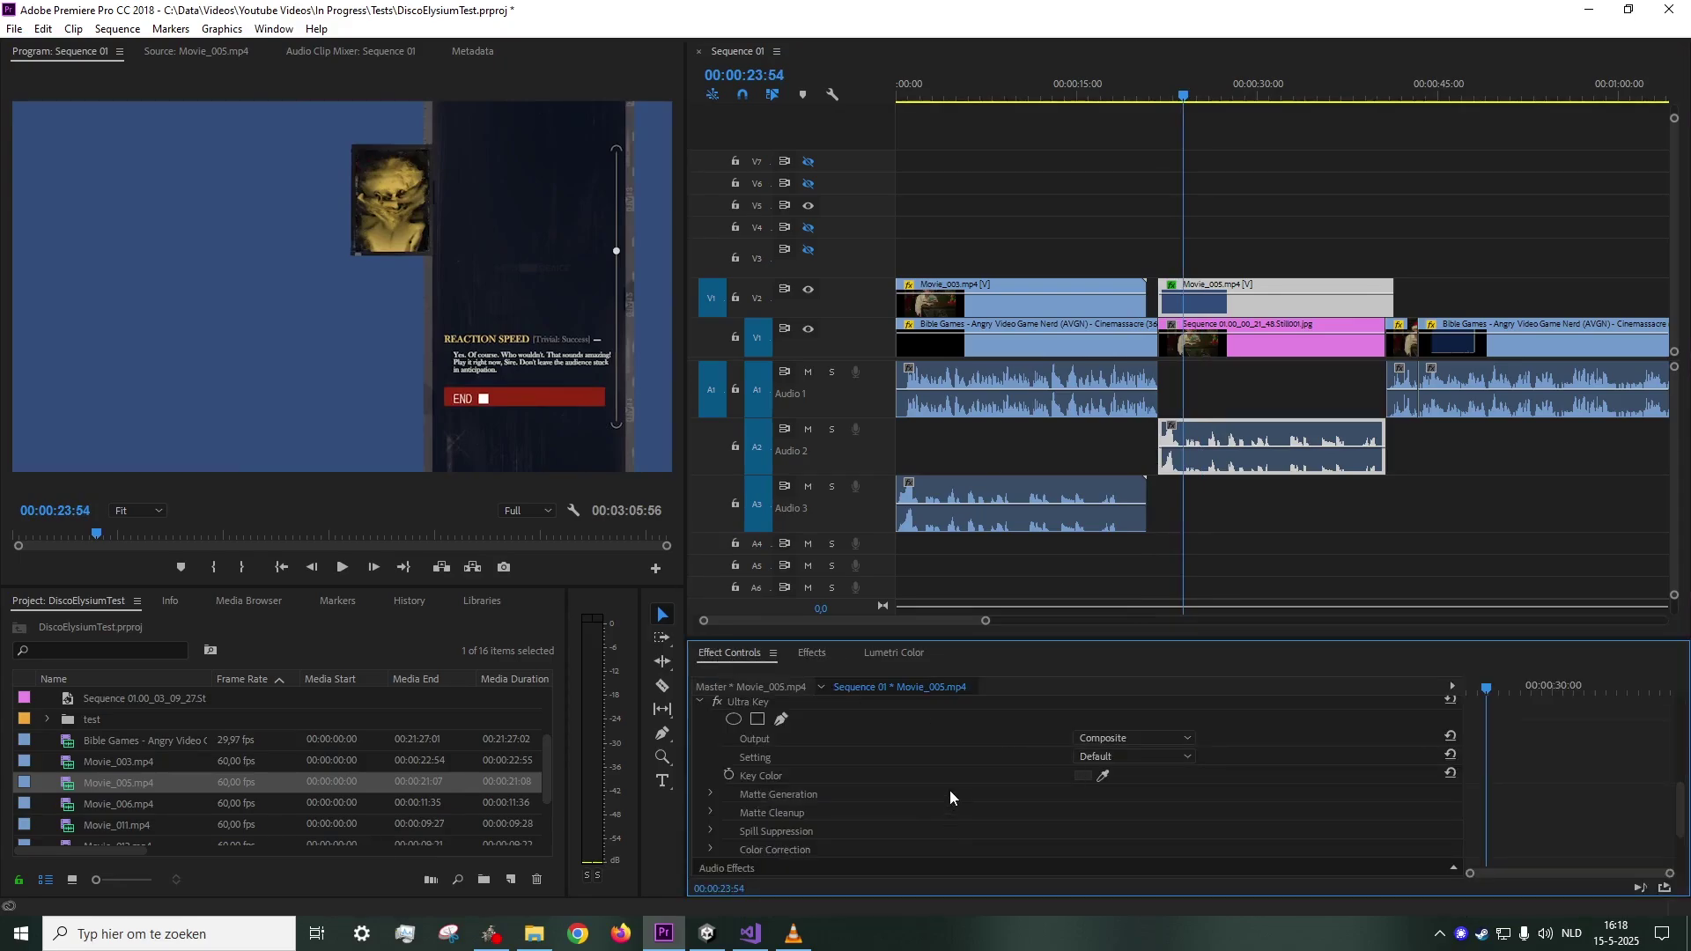
click(1103, 776)
click(237, 277)
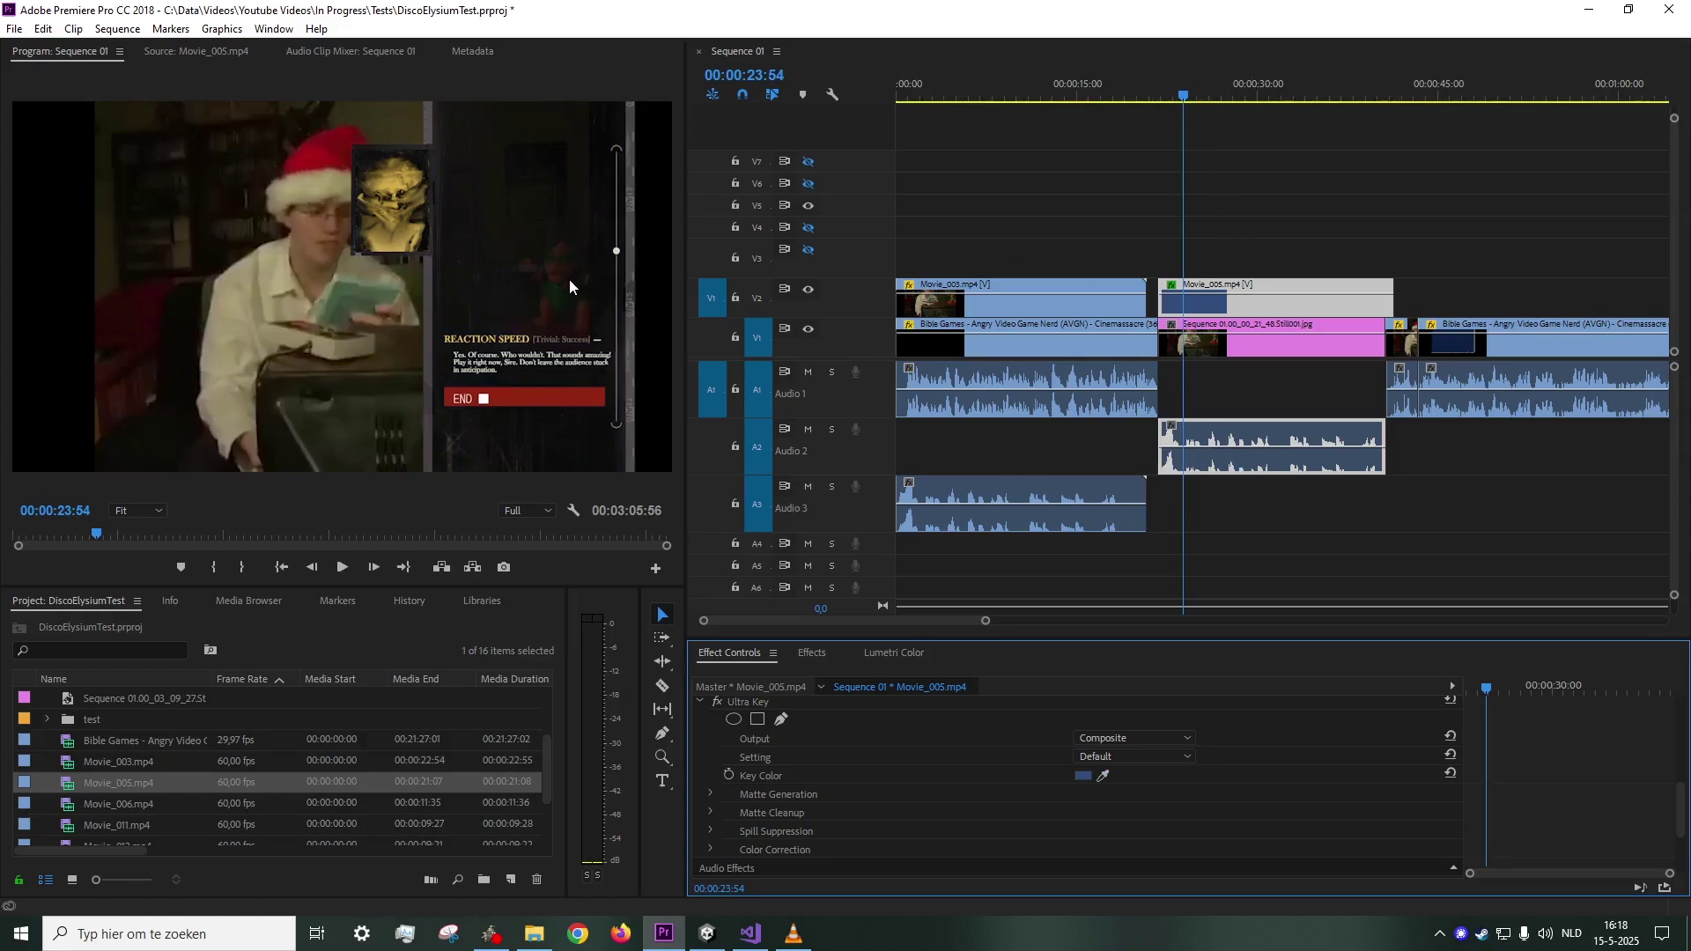
- Scrub and play the sequence to check the key, ending around 41 seconds
drag(1187, 88, 1350, 118)
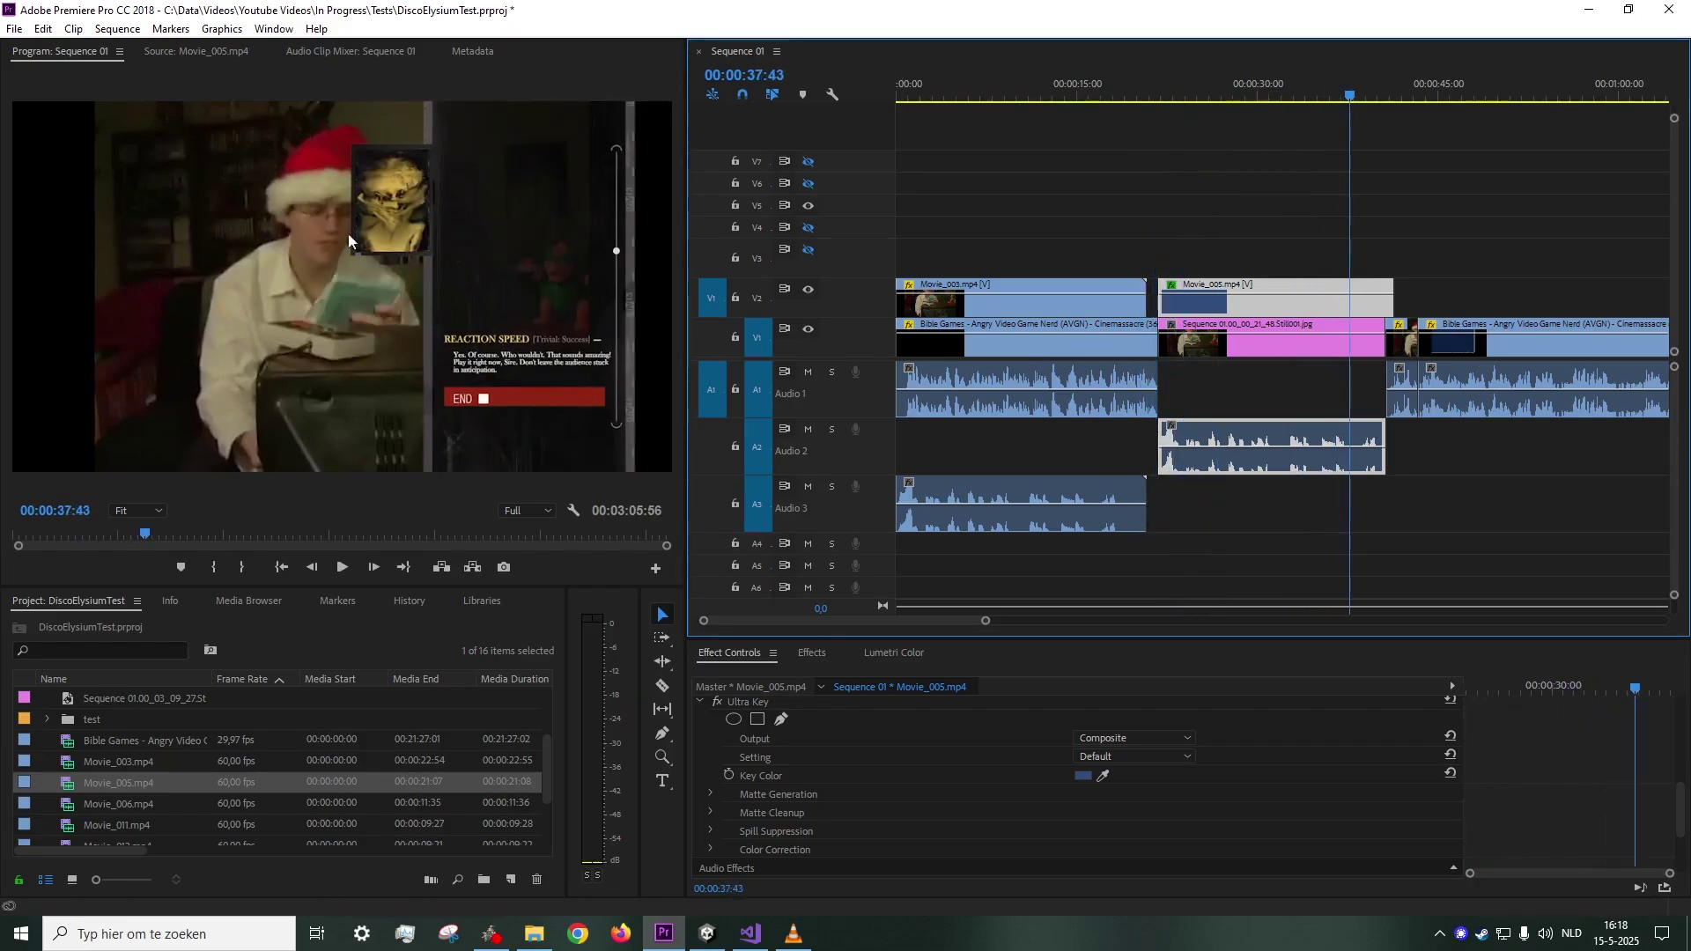
click(342, 567)
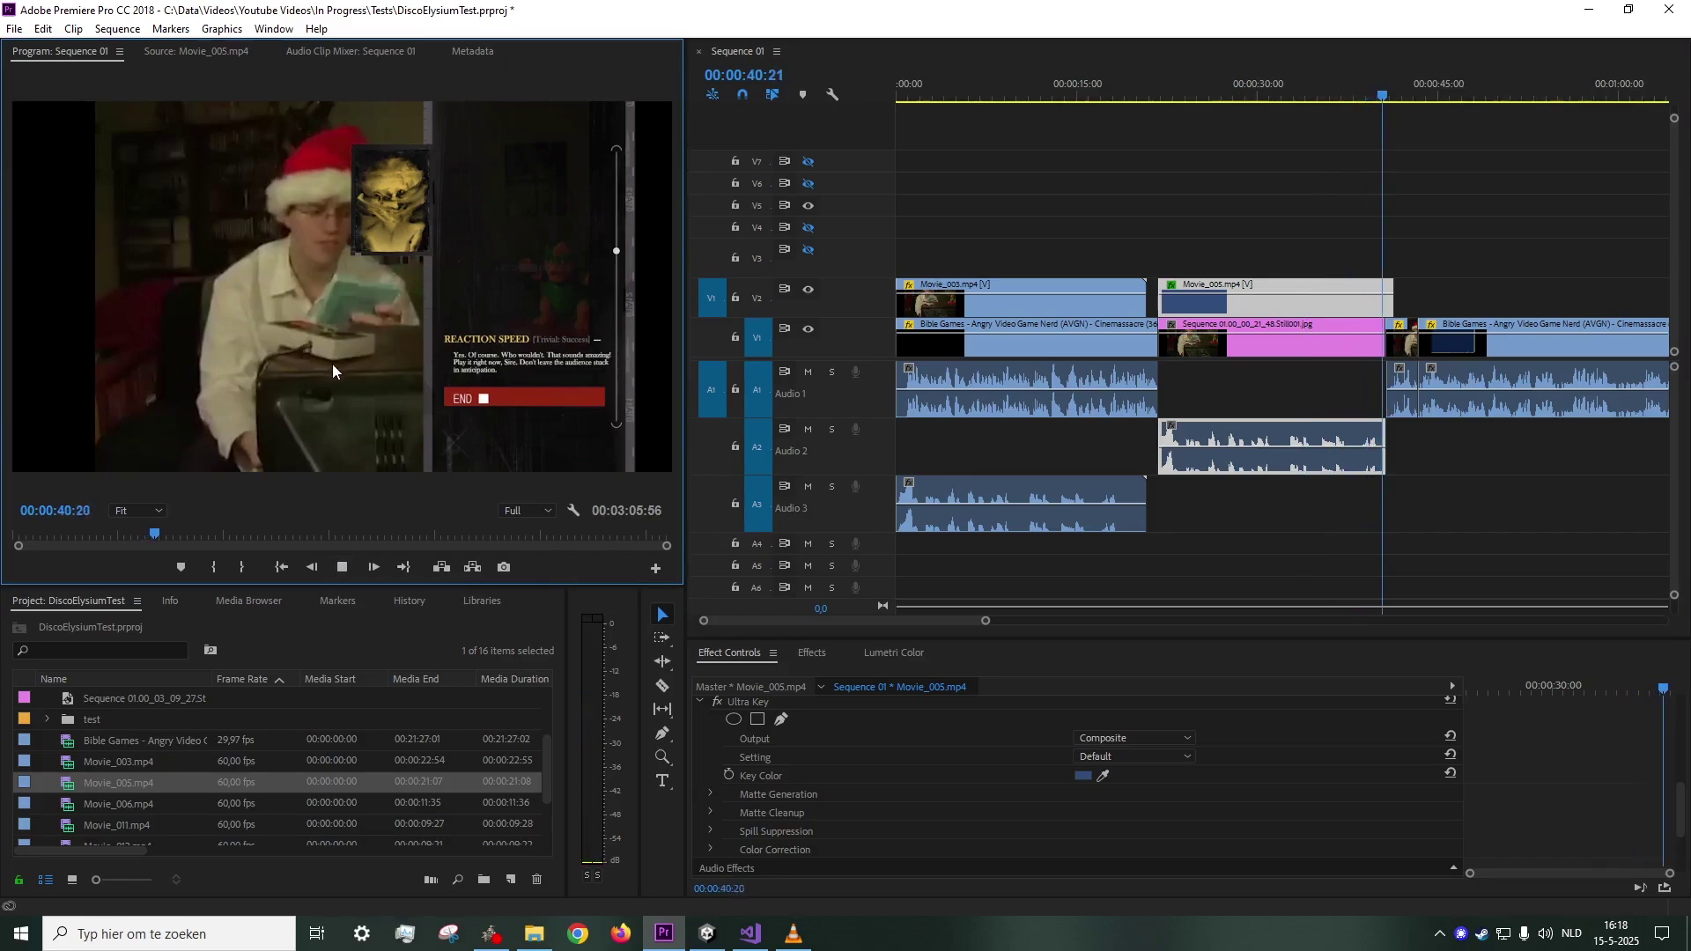
click(341, 567)
mouse_move(1408, 98)
mouse_down()
mouse_move(1376, 83)
mouse_move(1412, 108)
mouse_up()
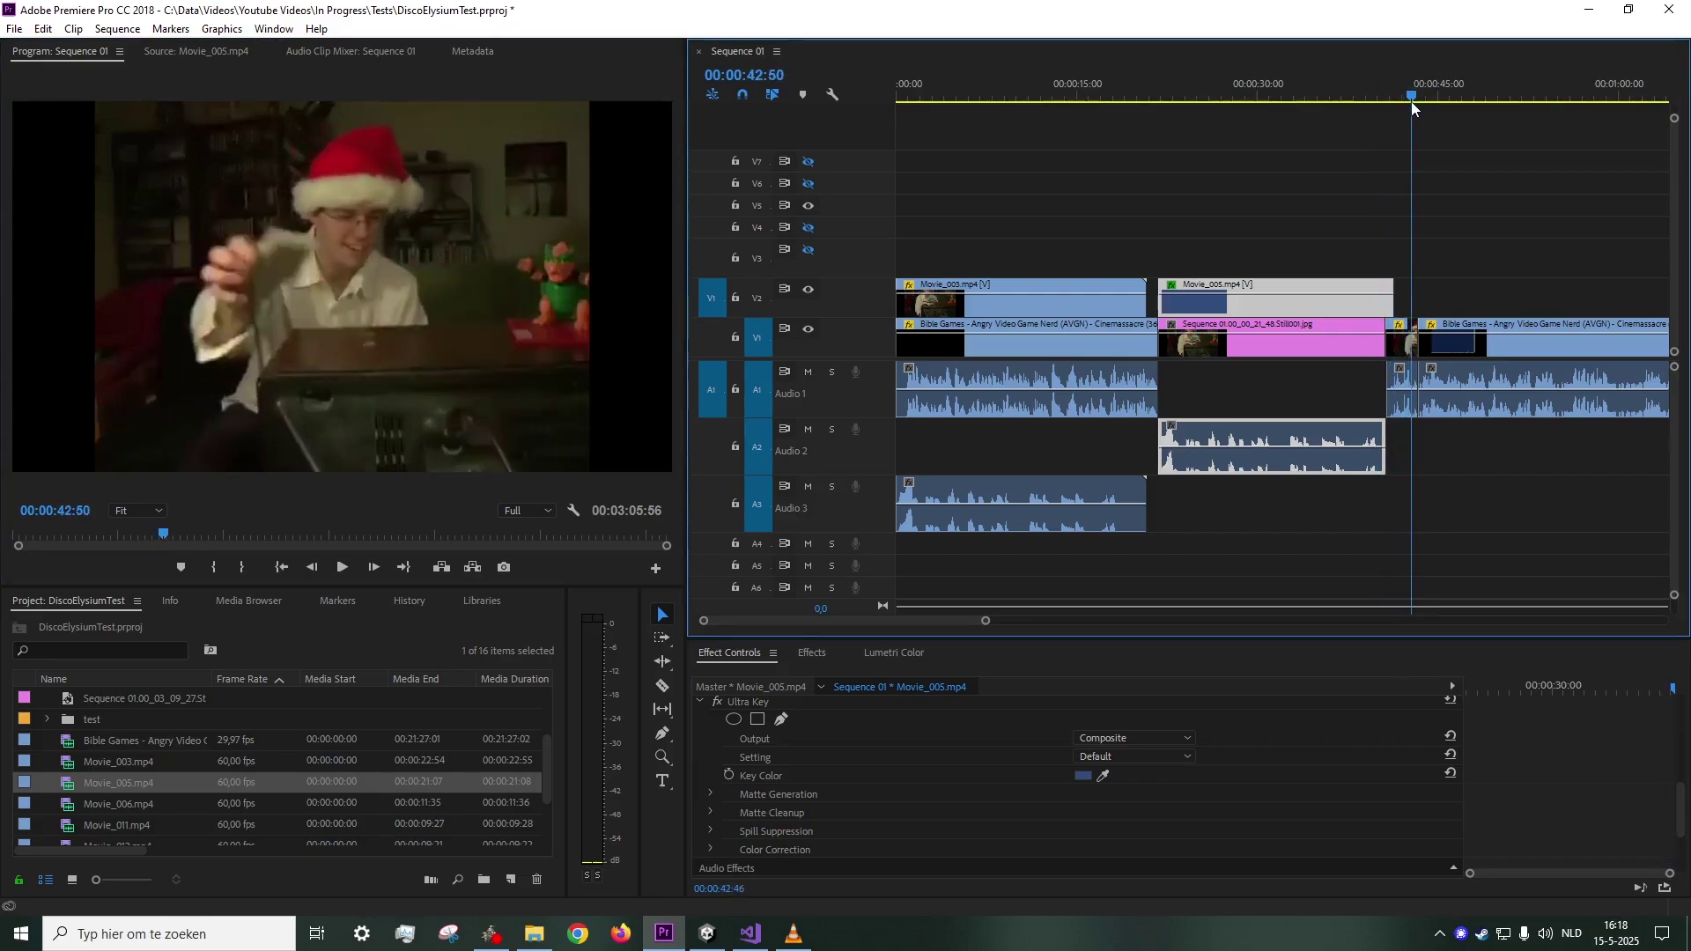
- Hide track V5, show track V7, and jump to the Bible quiz part at 2:46:01
drag(832, 618, 965, 589)
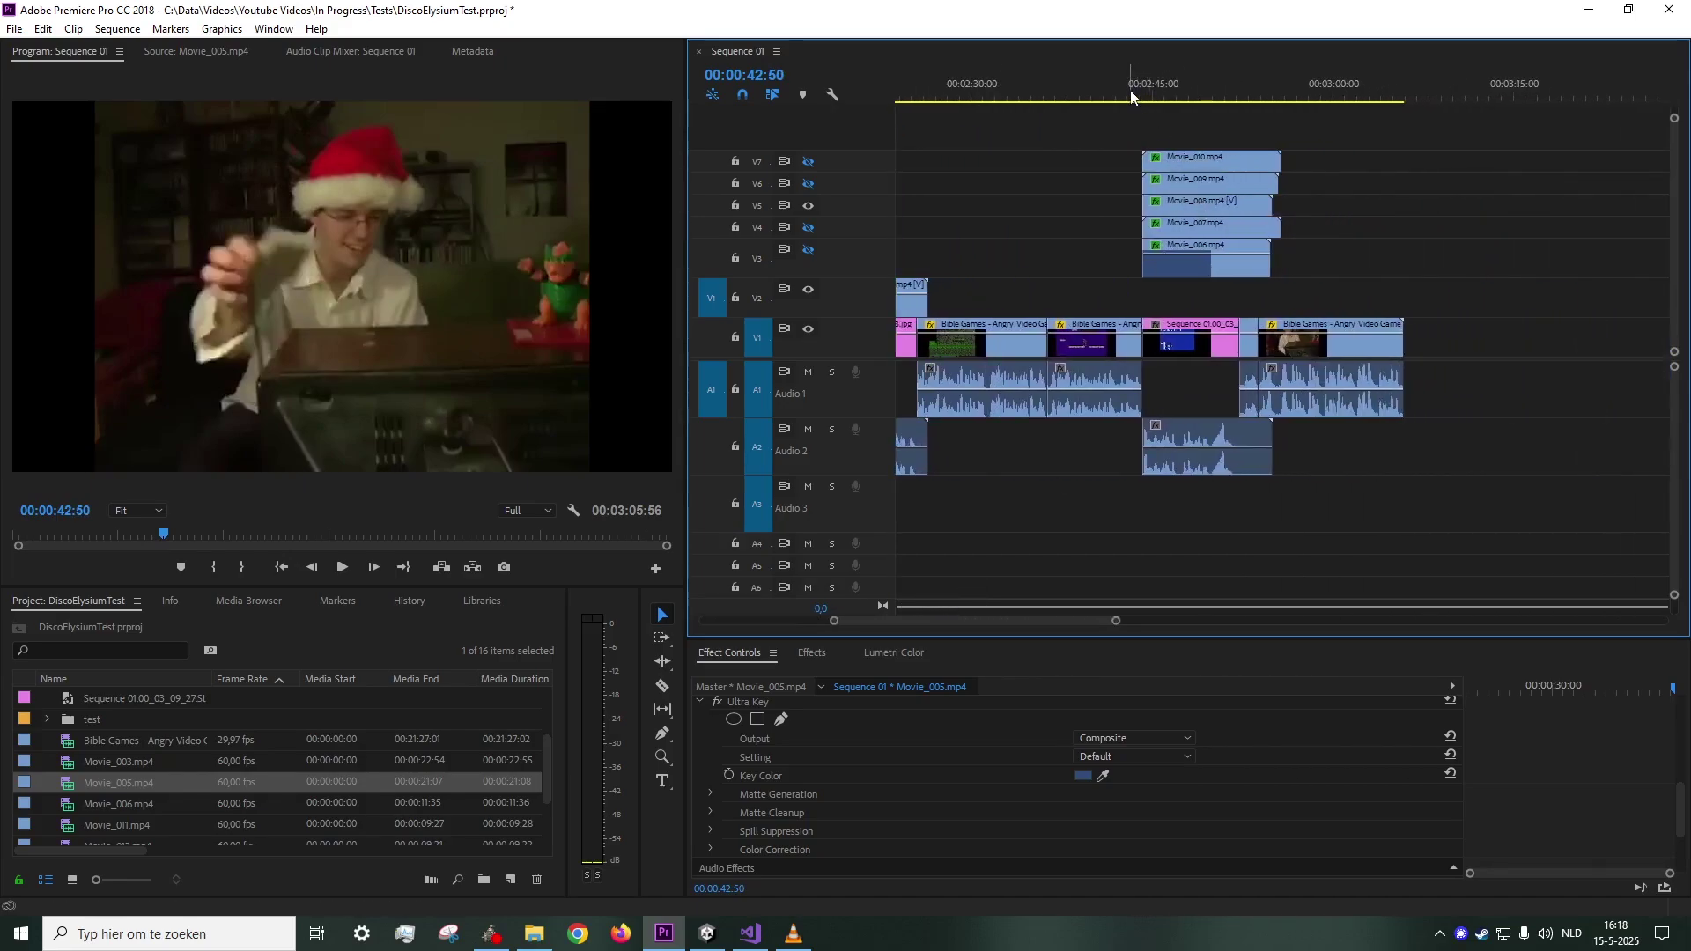
click(809, 205)
click(810, 162)
drag(1156, 95, 1166, 103)
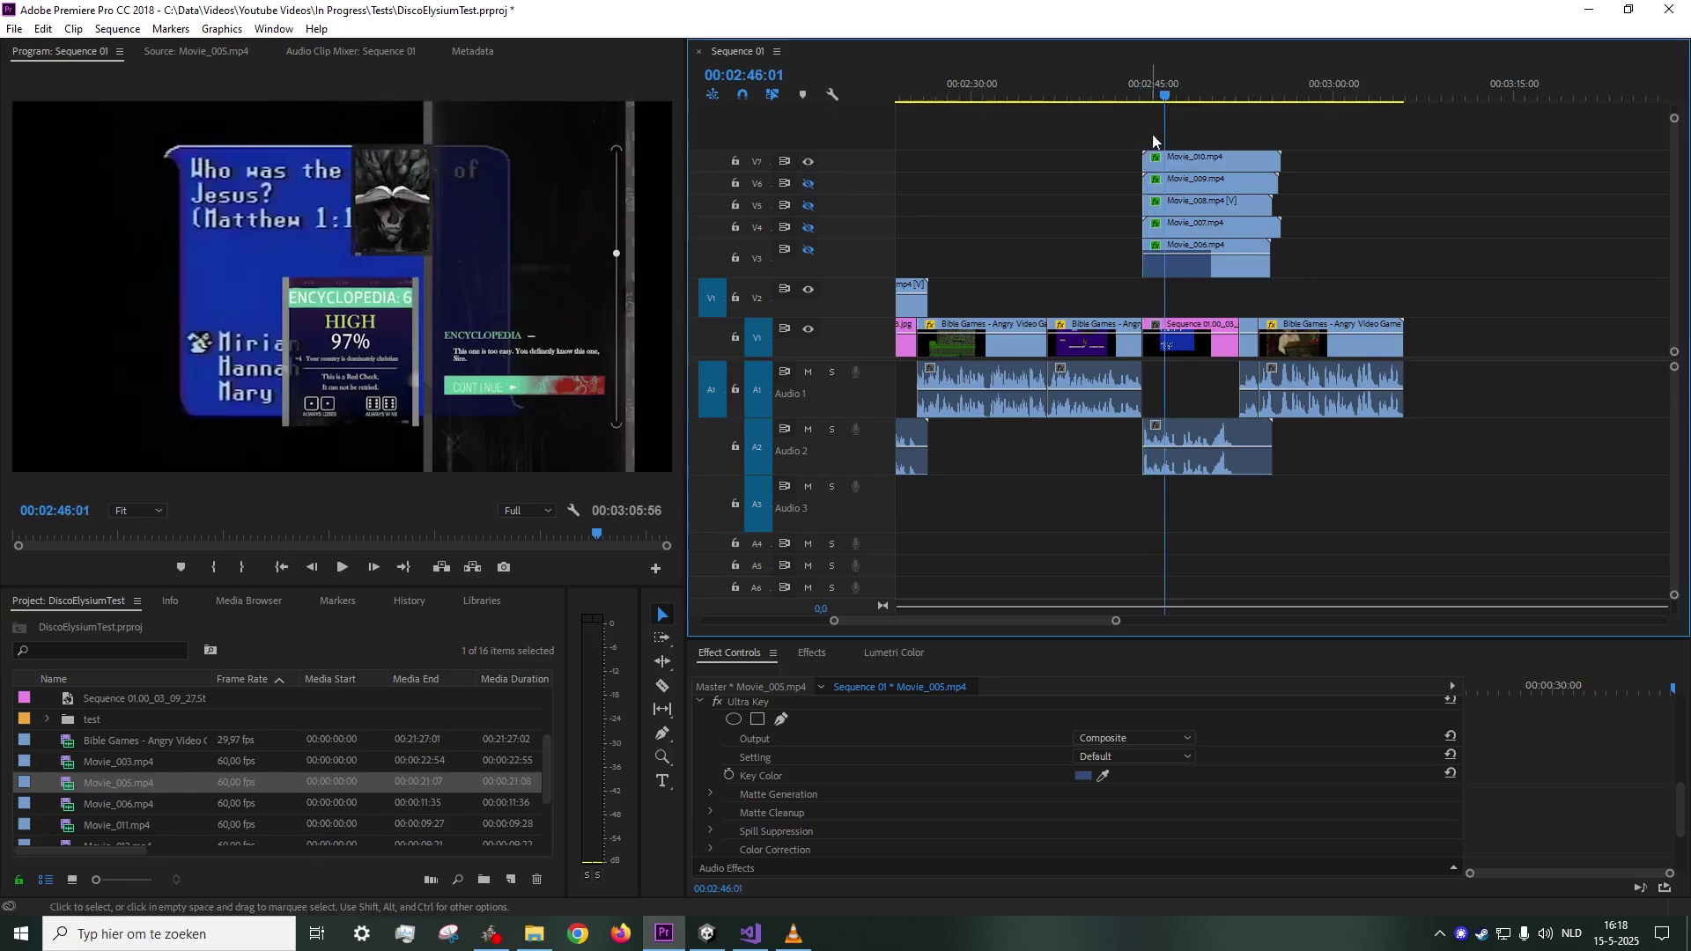
- Give Movie_010 on V7 an Ultra Key colour sampled from the blue background
click(1197, 159)
scroll(1577, 774, down, 3)
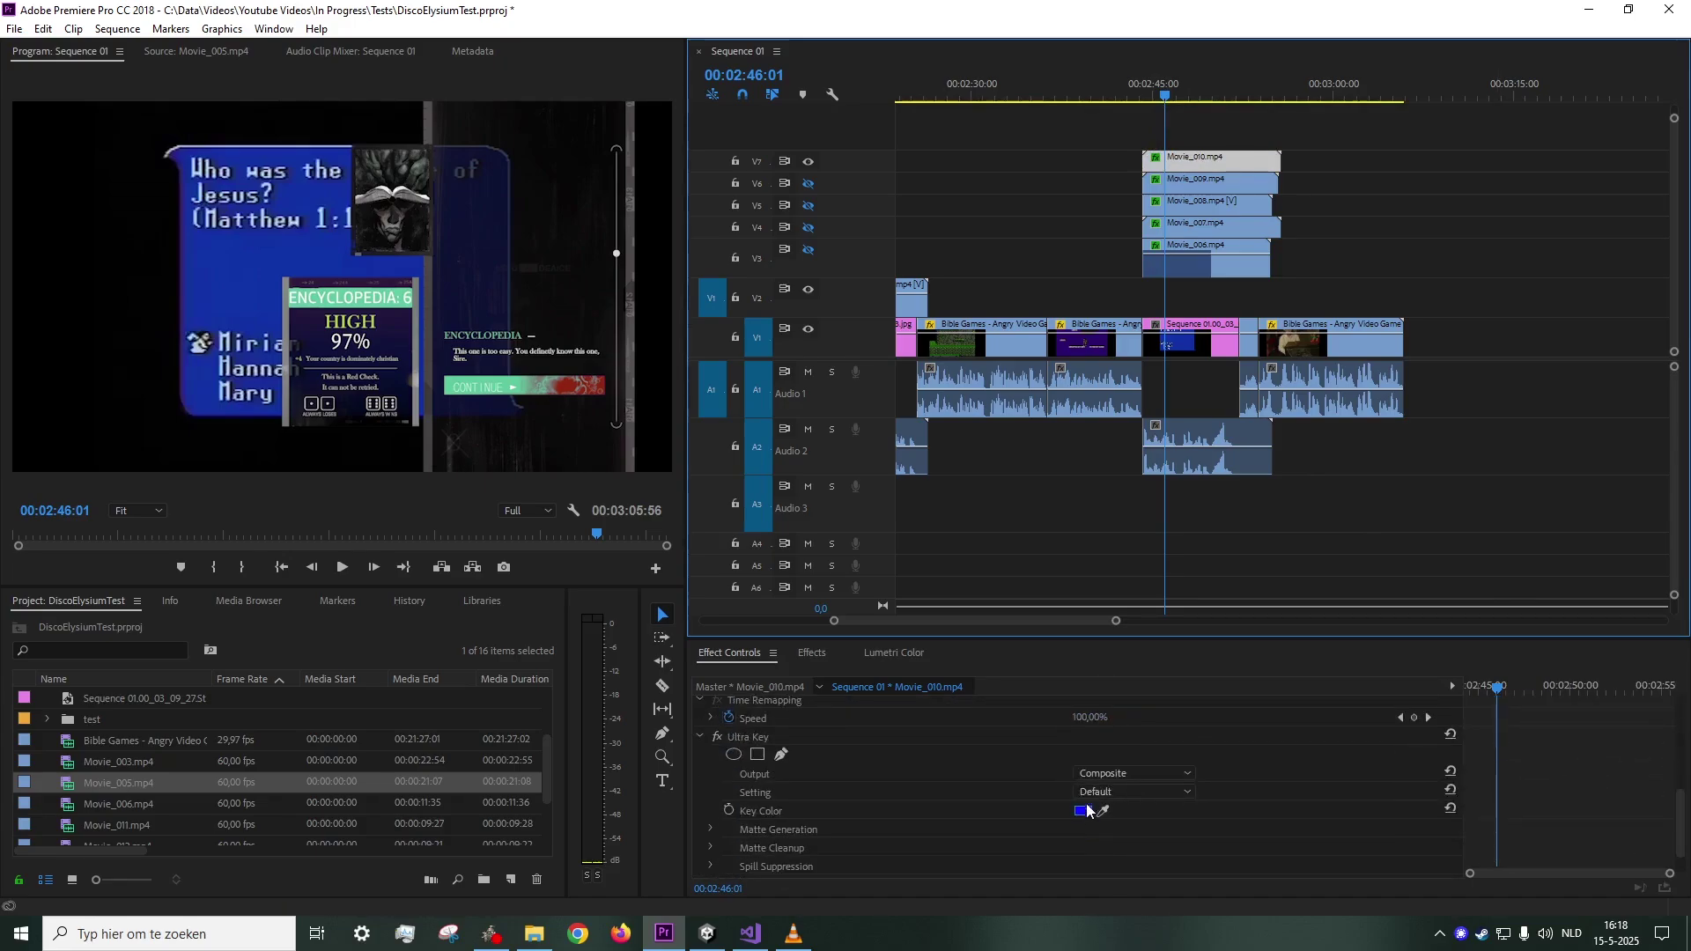
click(1104, 810)
click(1108, 811)
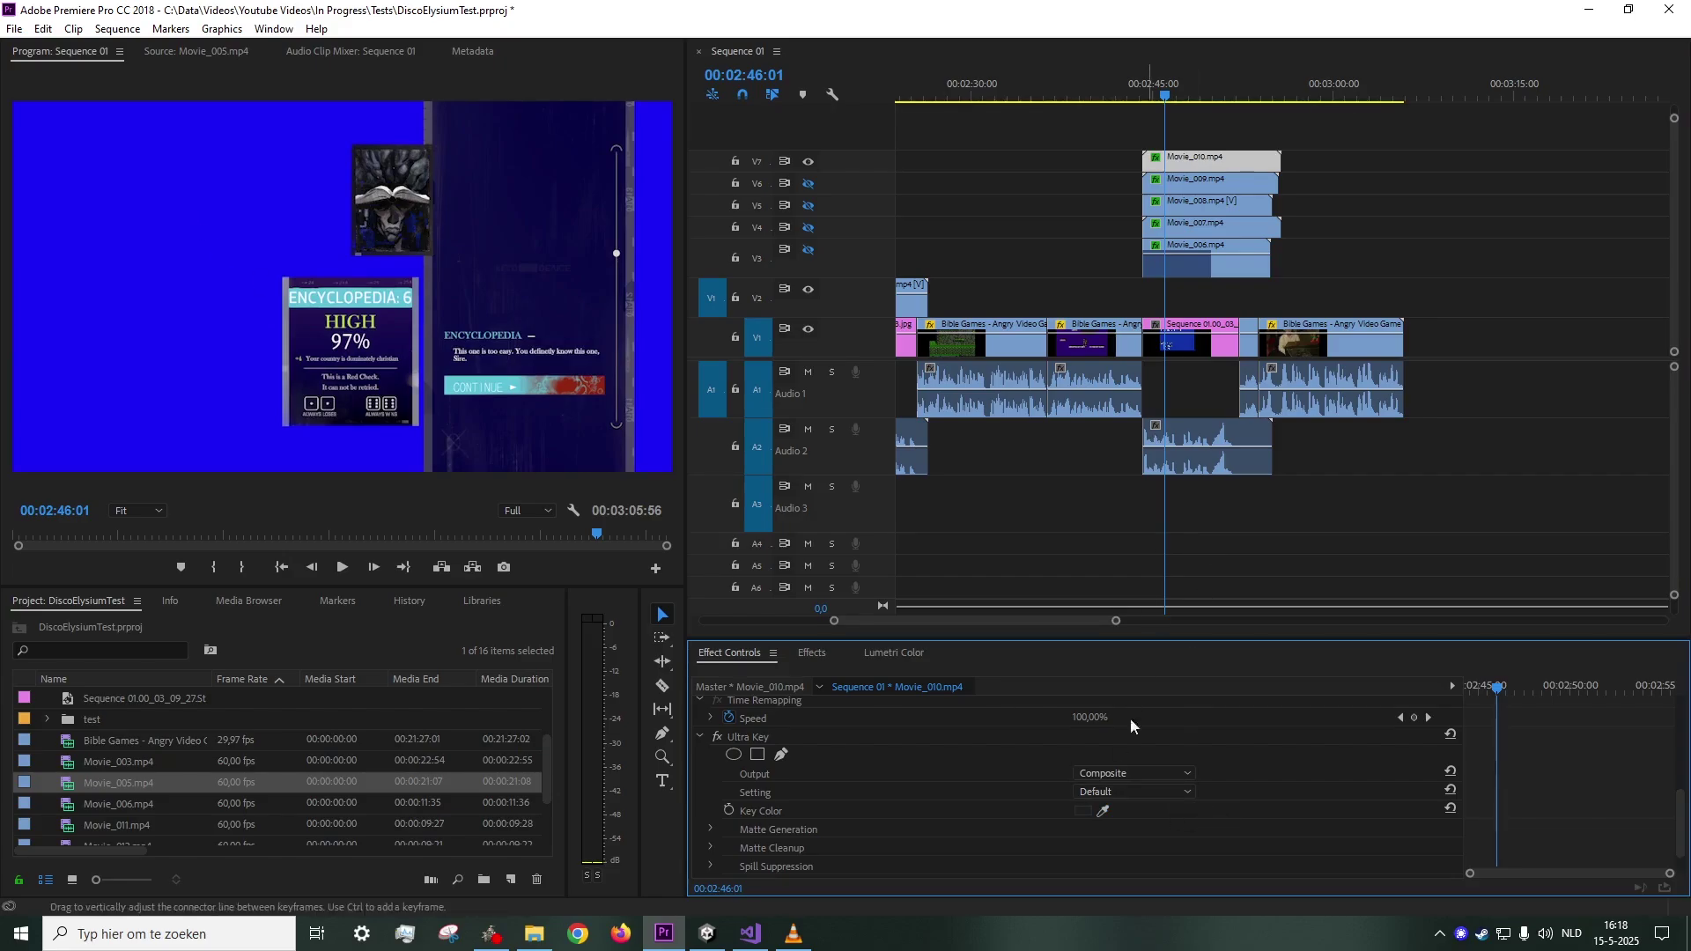
click(1104, 810)
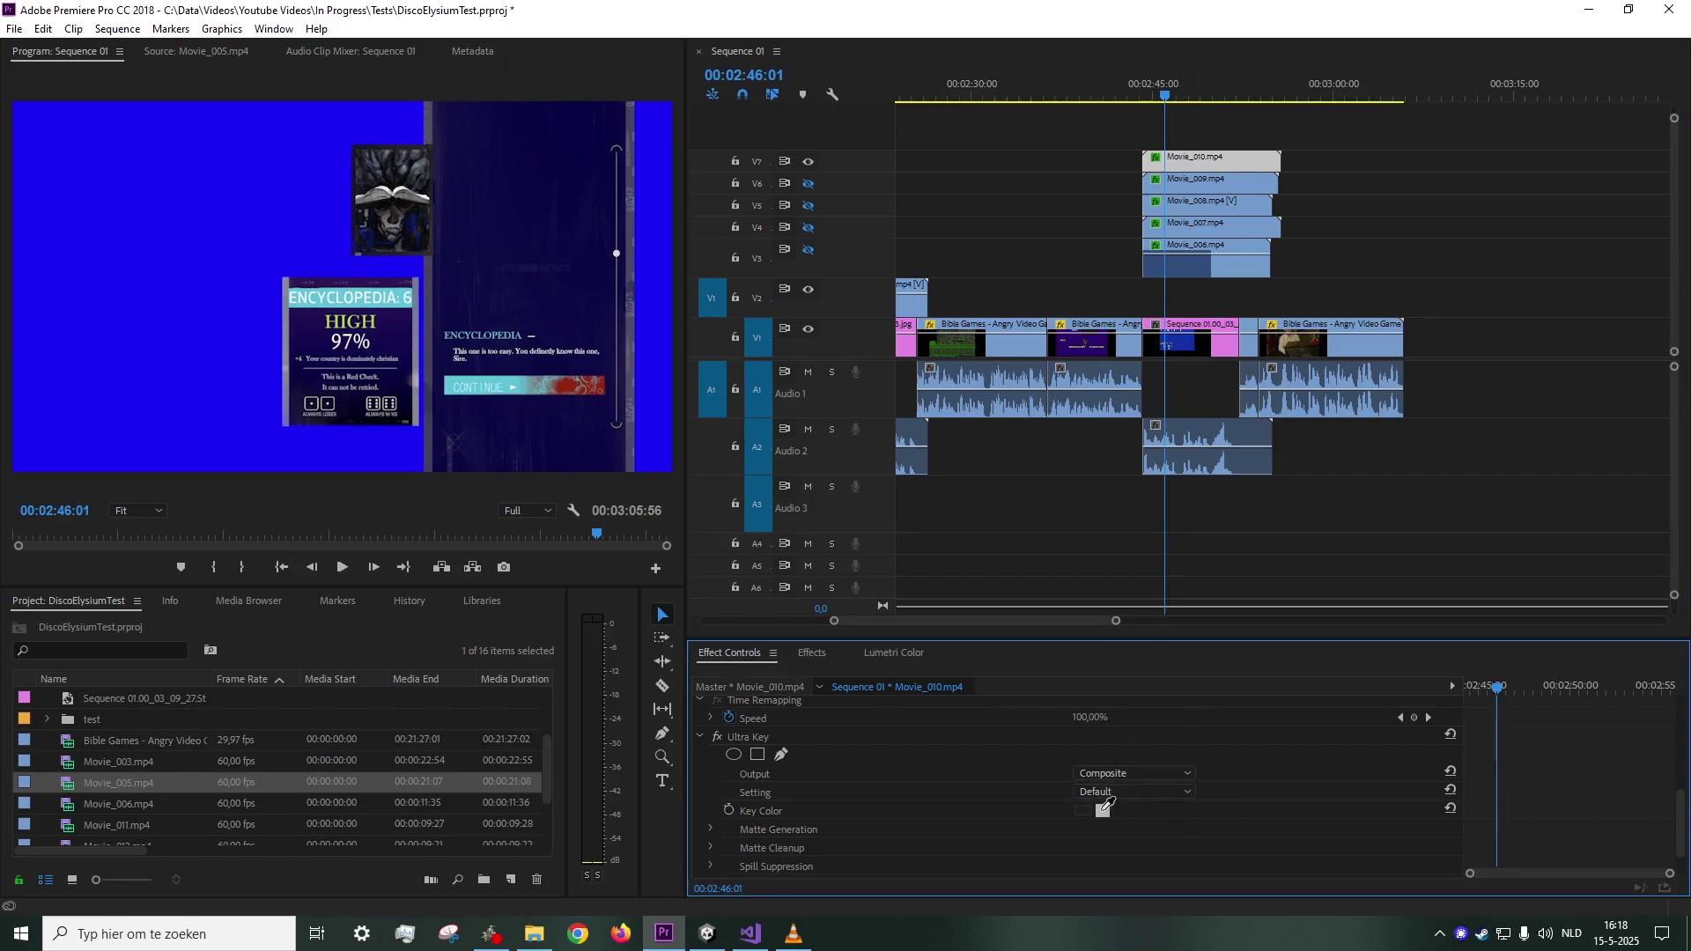
click(215, 218)
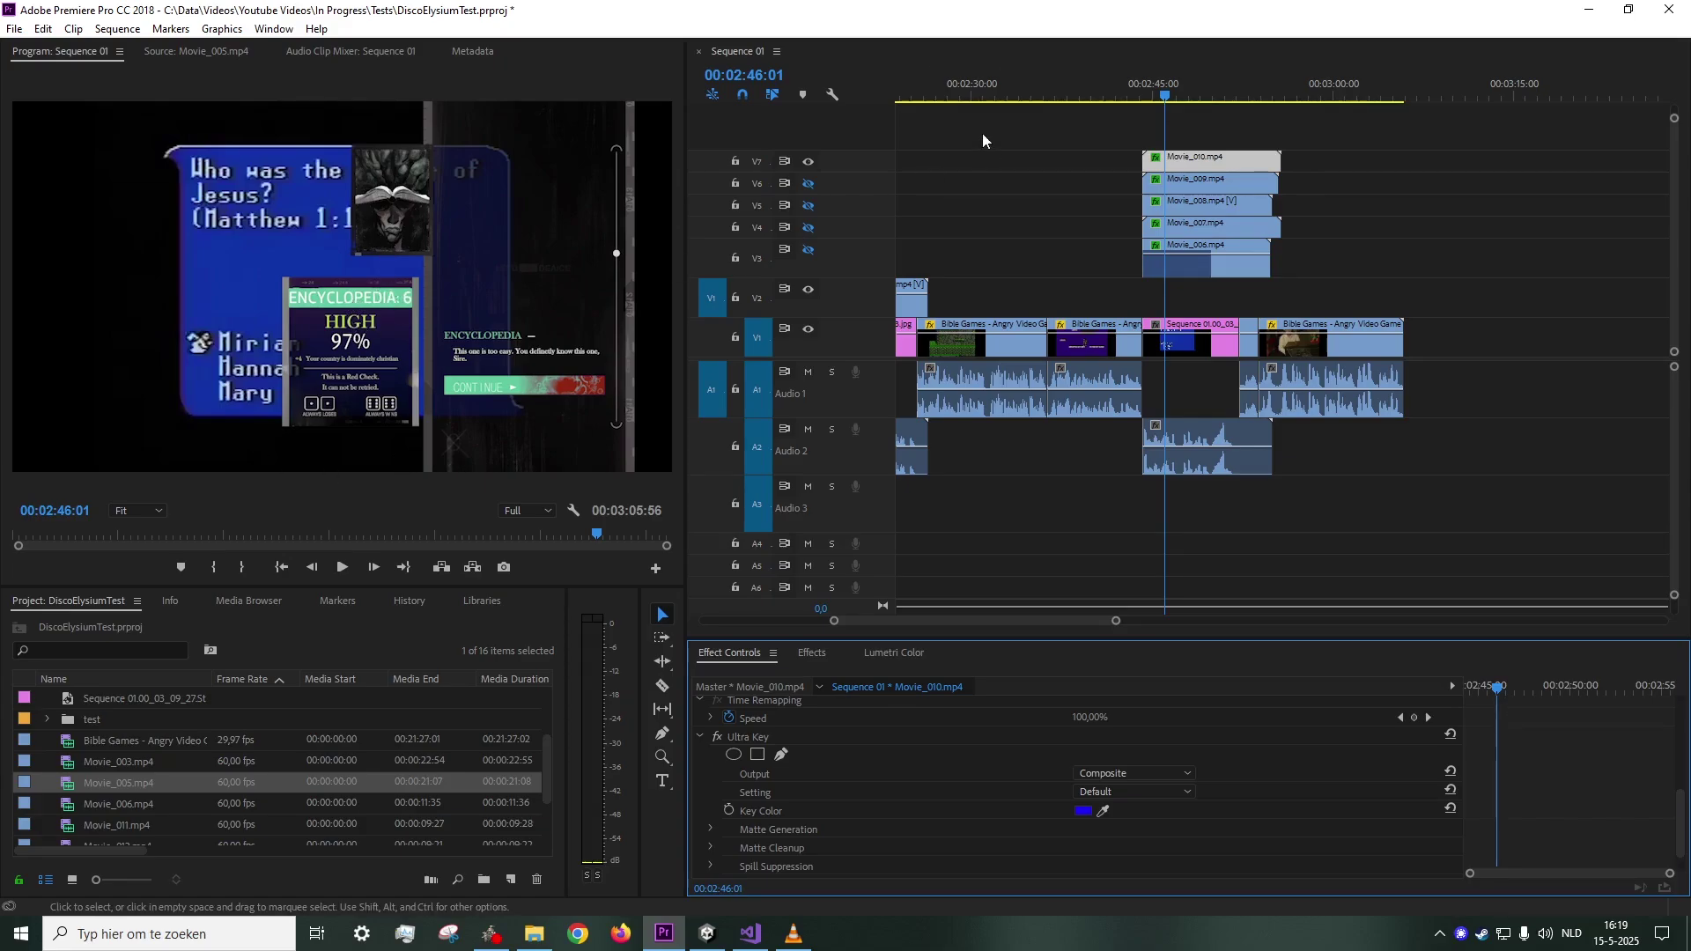
- Hide track V7, show track V6, and select its Movie_009 clip to inspect its key
click(807, 163)
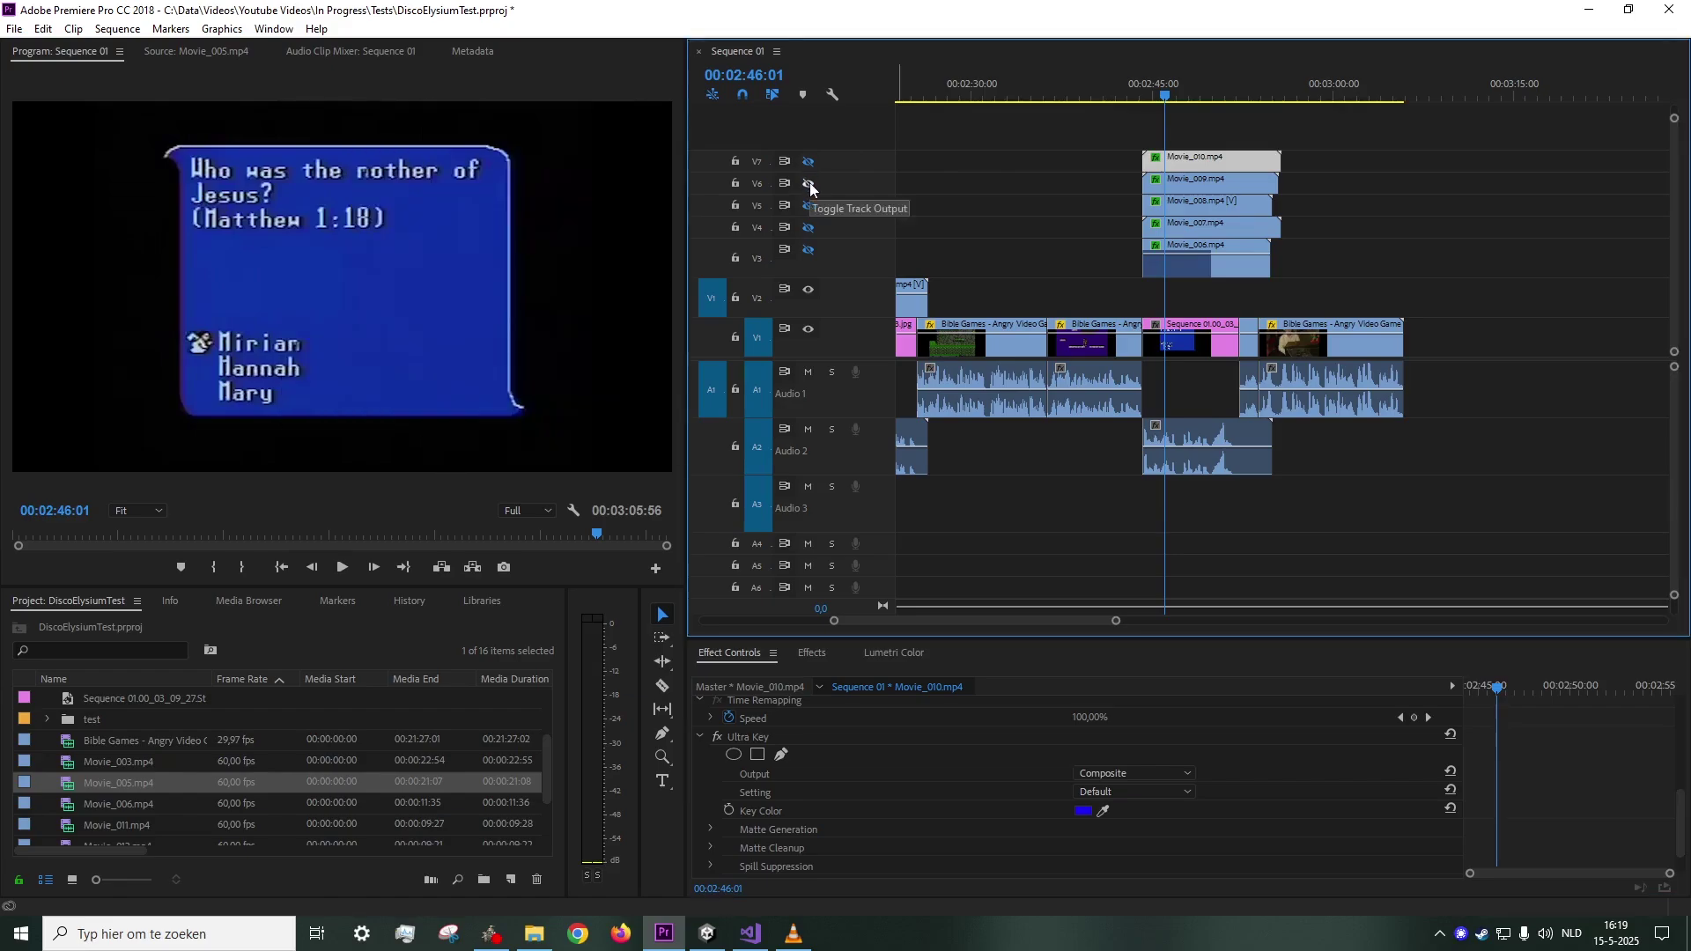
click(808, 183)
click(1220, 185)
scroll(1552, 748, down, 5)
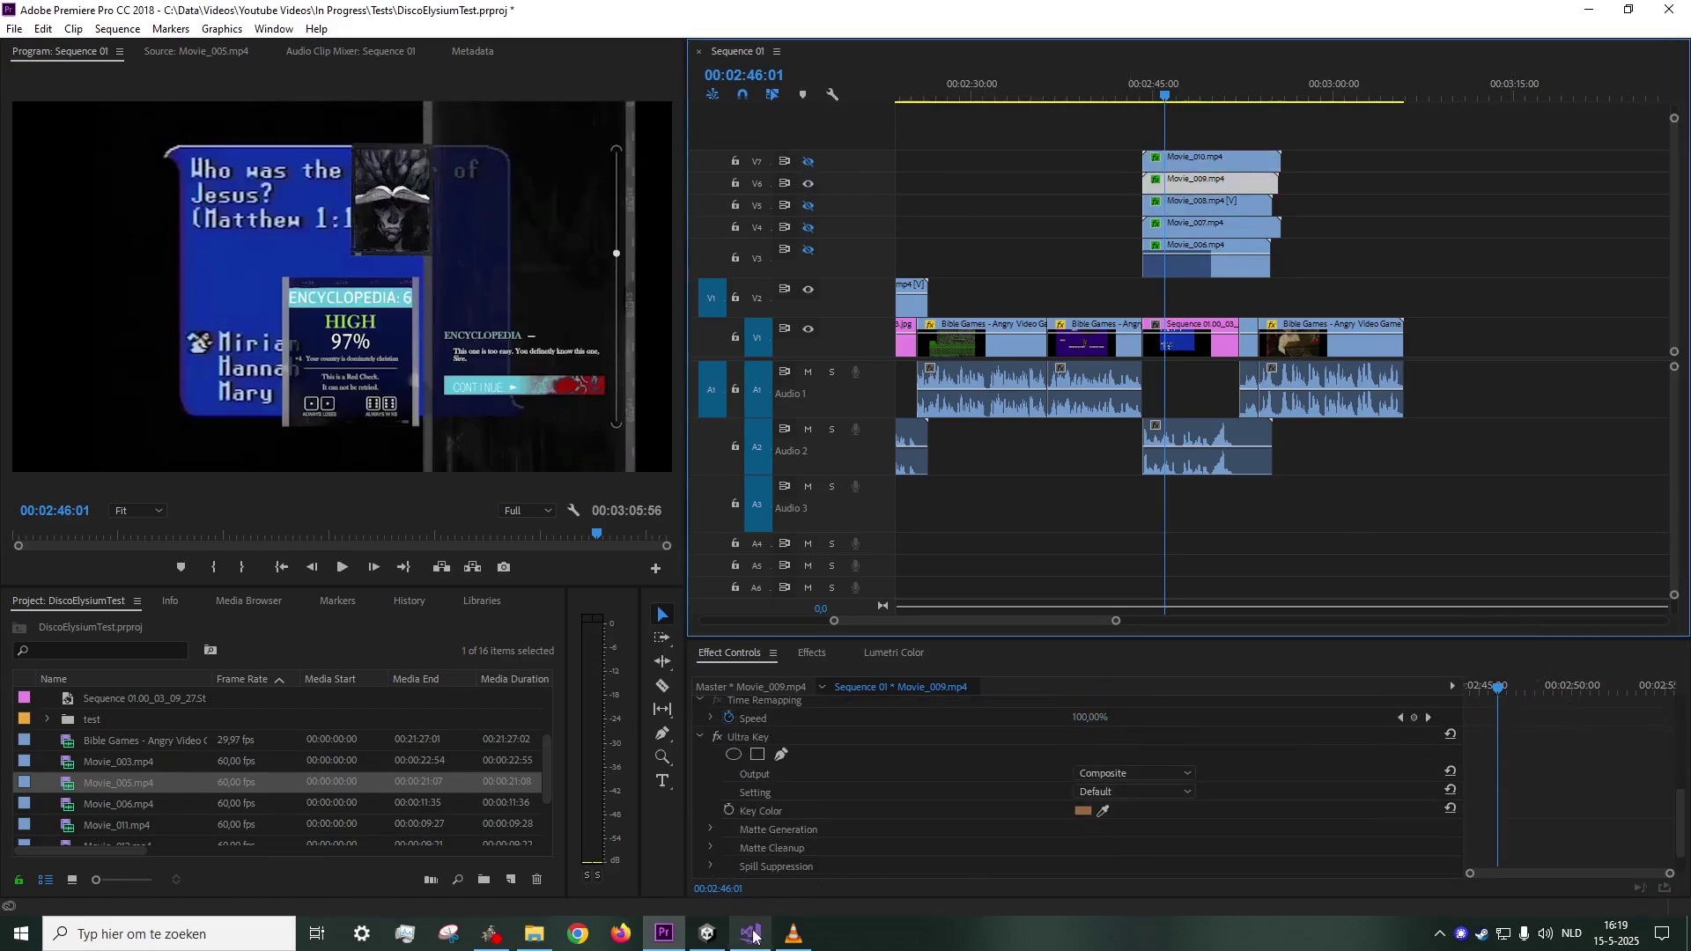
- In Unity, deactivate the BackgroundImage object and select the Main Camera
click(716, 936)
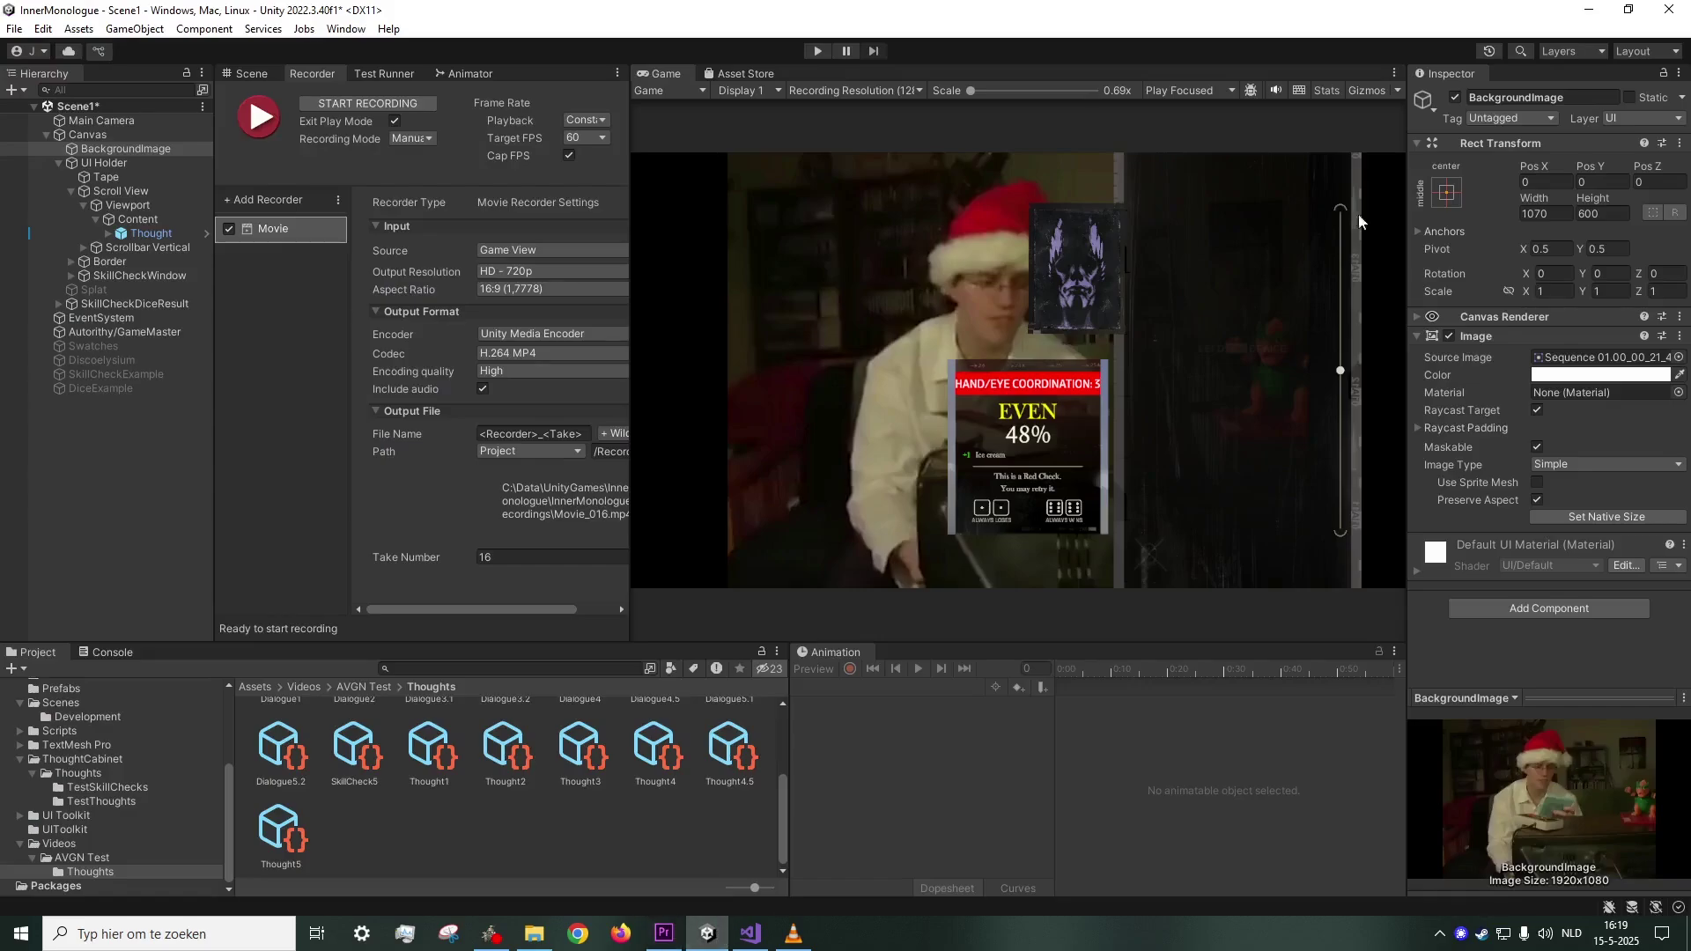
click(1455, 97)
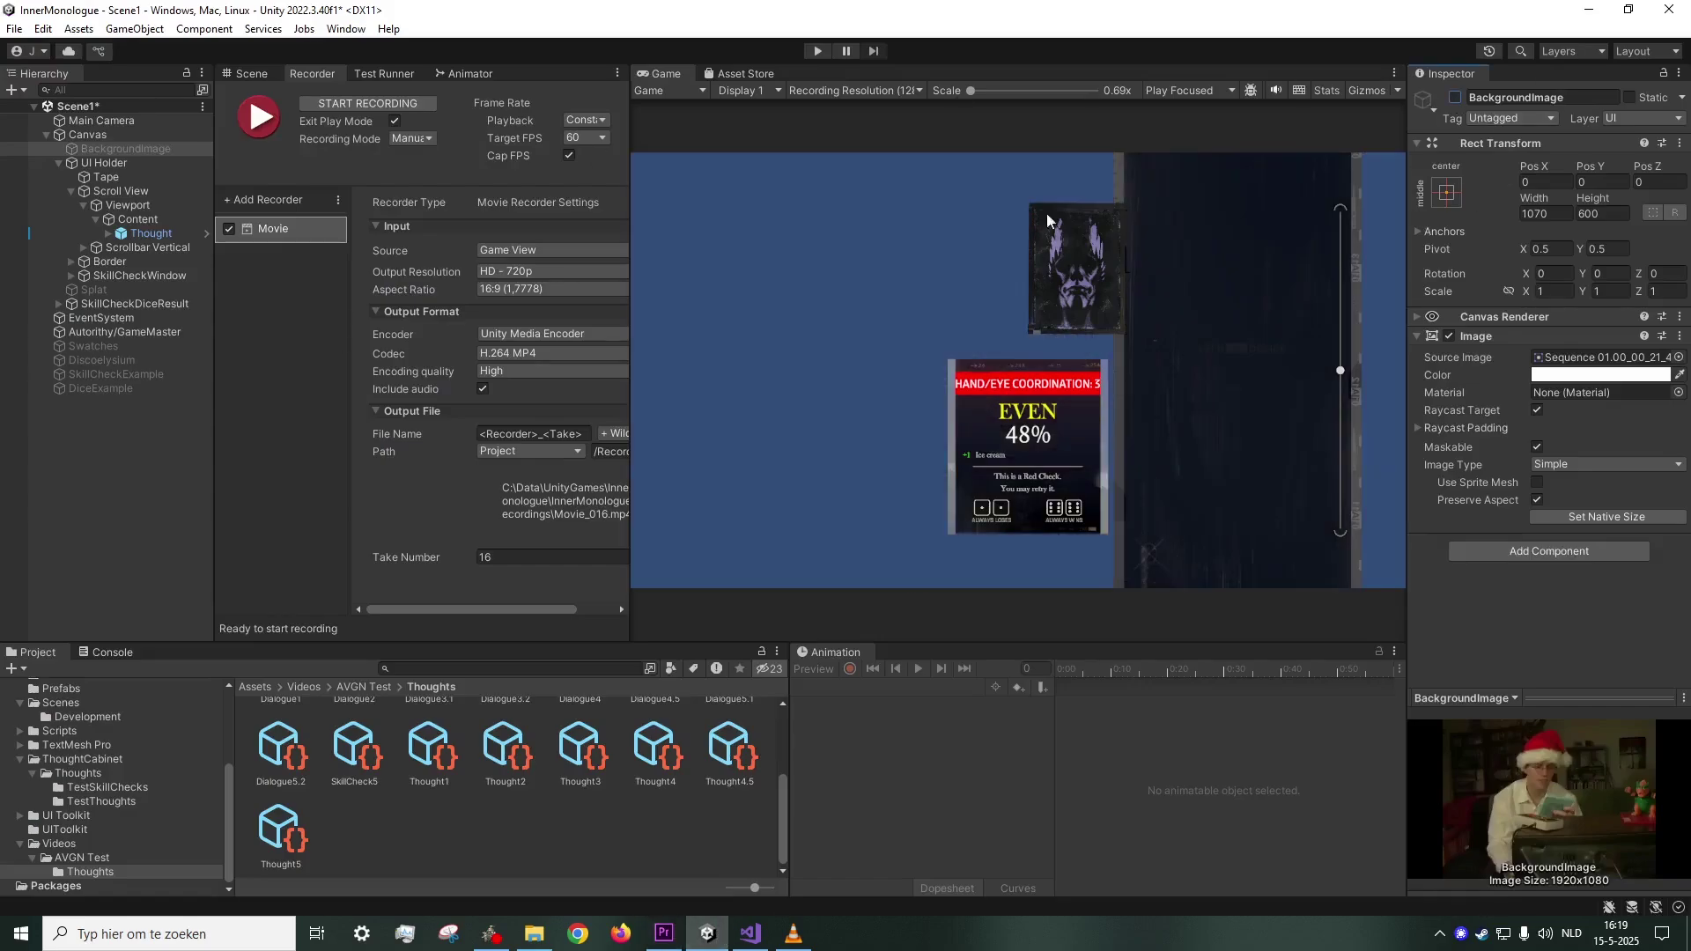
click(101, 120)
- Try several camera background colours, settle on muted blue 314D79, and return to Premiere Pro
click(1567, 265)
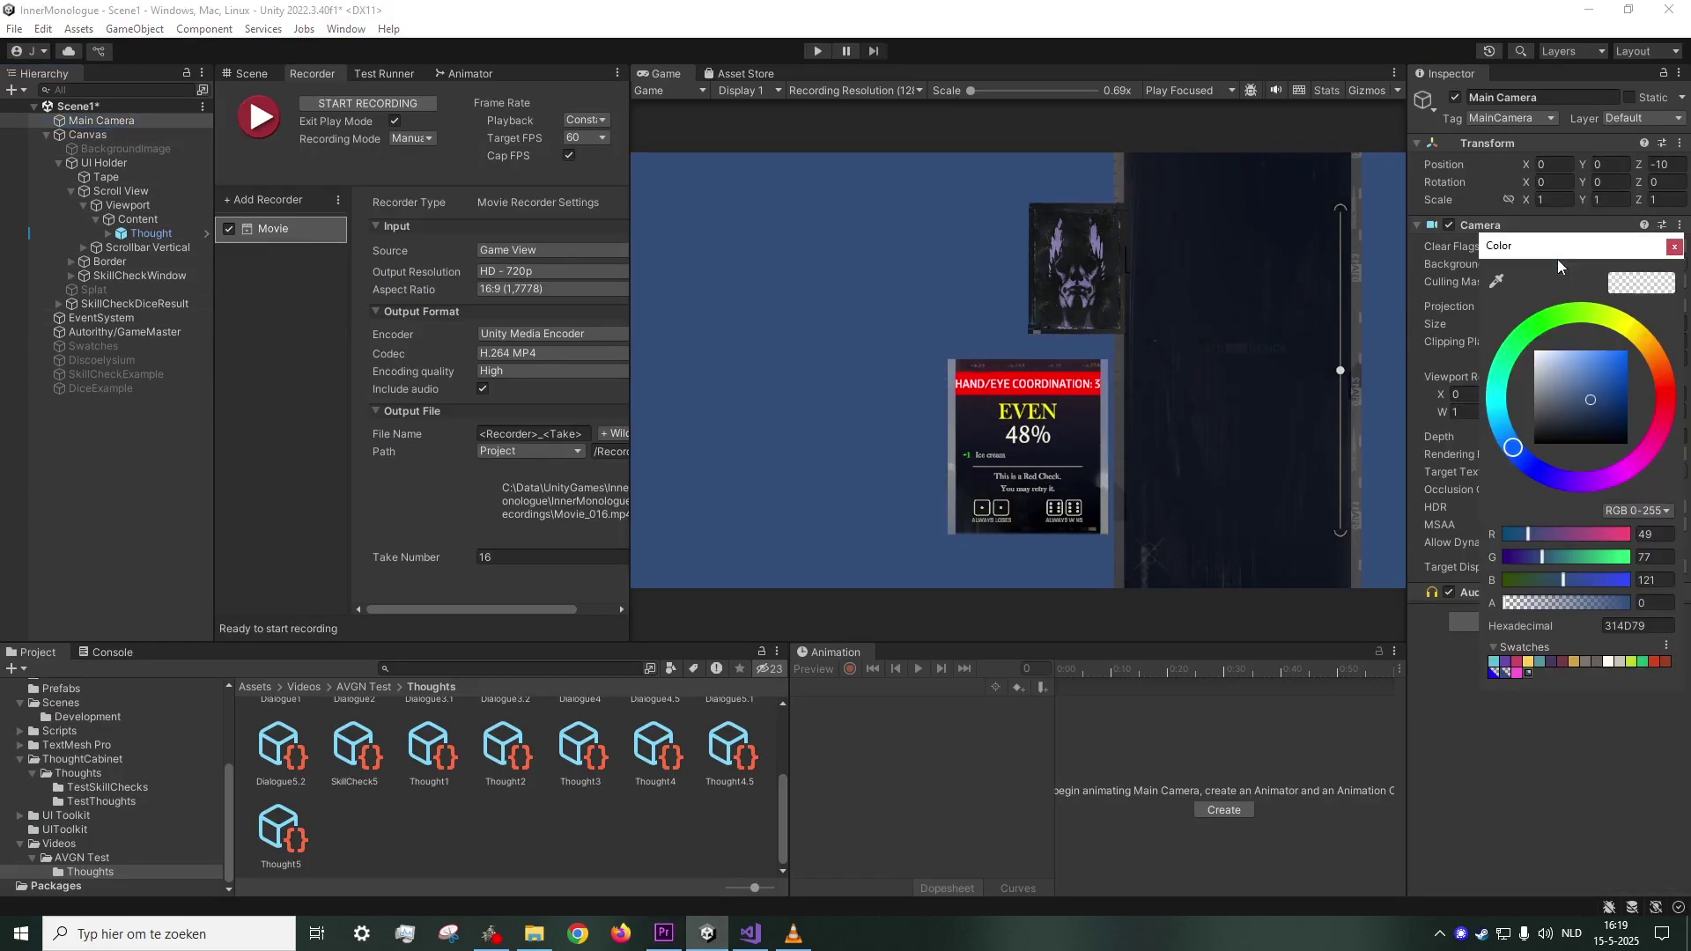
drag(1634, 345, 1533, 327)
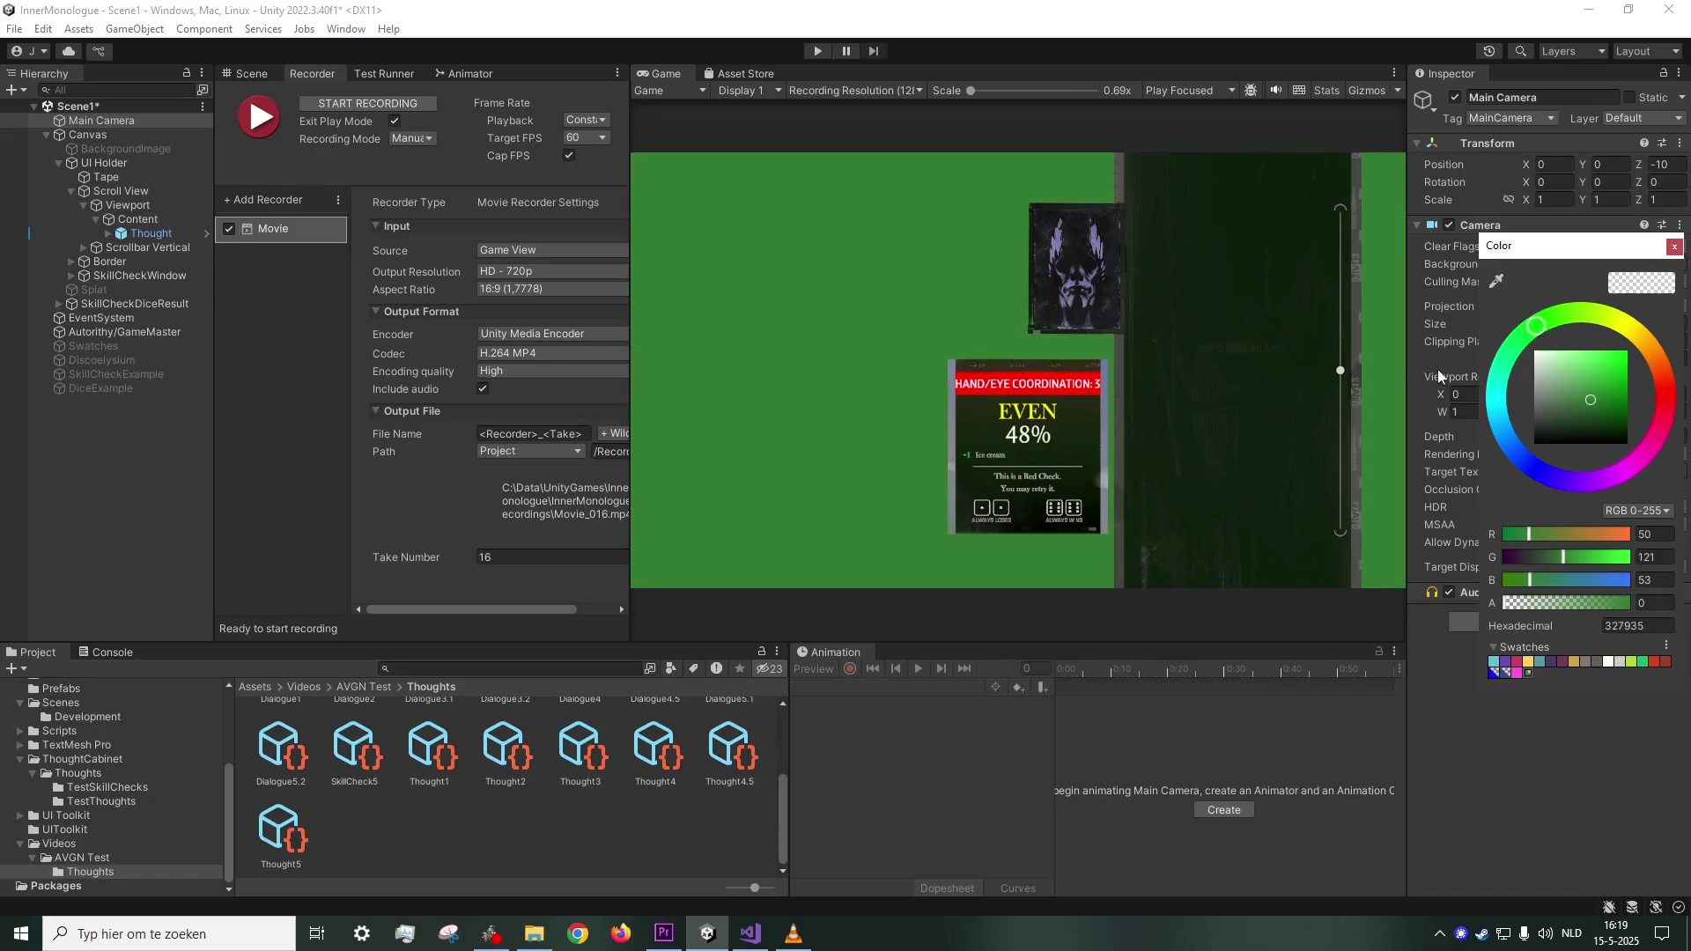
drag(1546, 332, 1485, 380)
mouse_move(1491, 394)
mouse_down()
mouse_move(1498, 423)
mouse_move(1581, 481)
mouse_move(1533, 467)
mouse_move(1487, 331)
mouse_up()
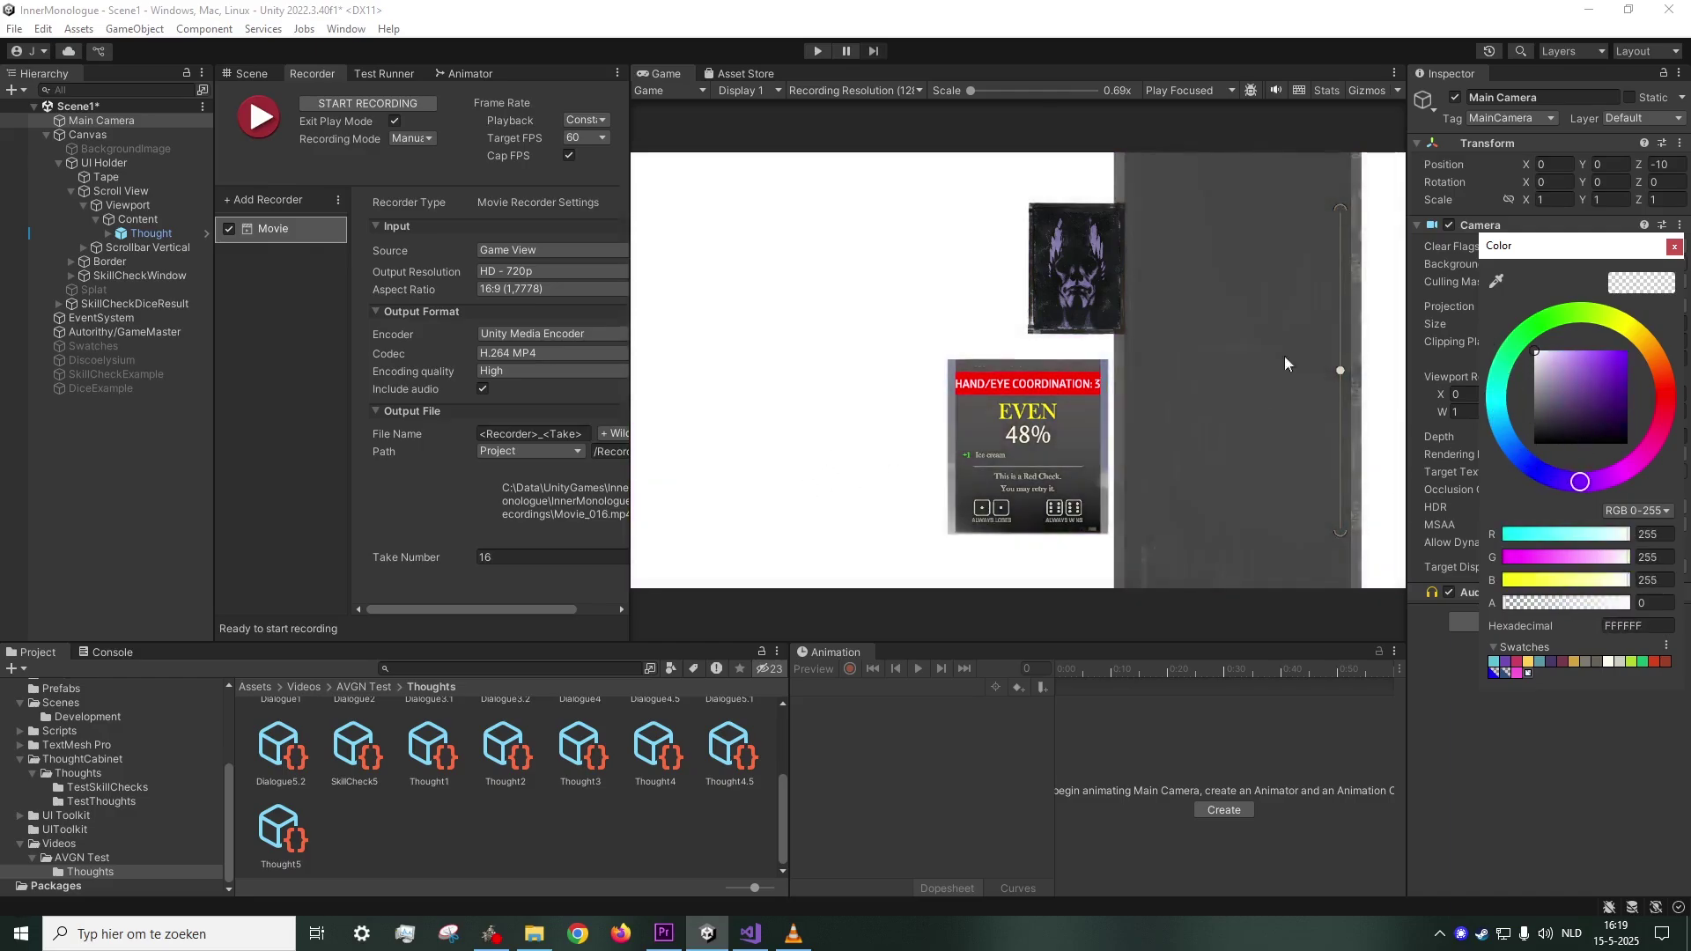
click(1561, 394)
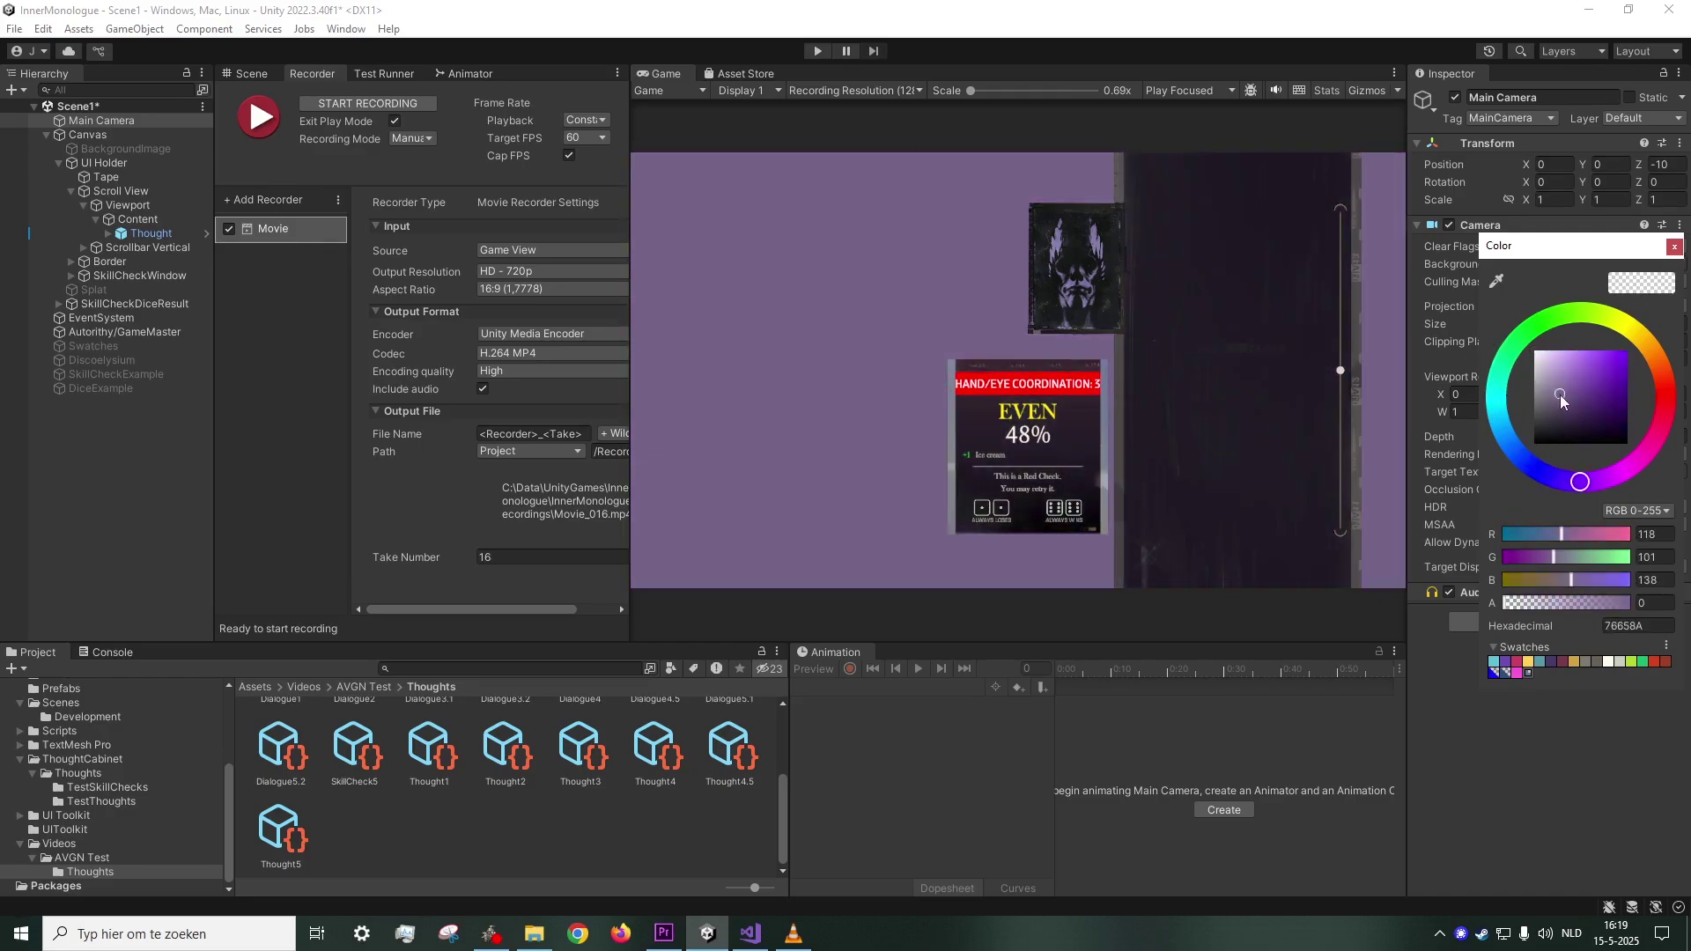
click(1506, 674)
click(1540, 661)
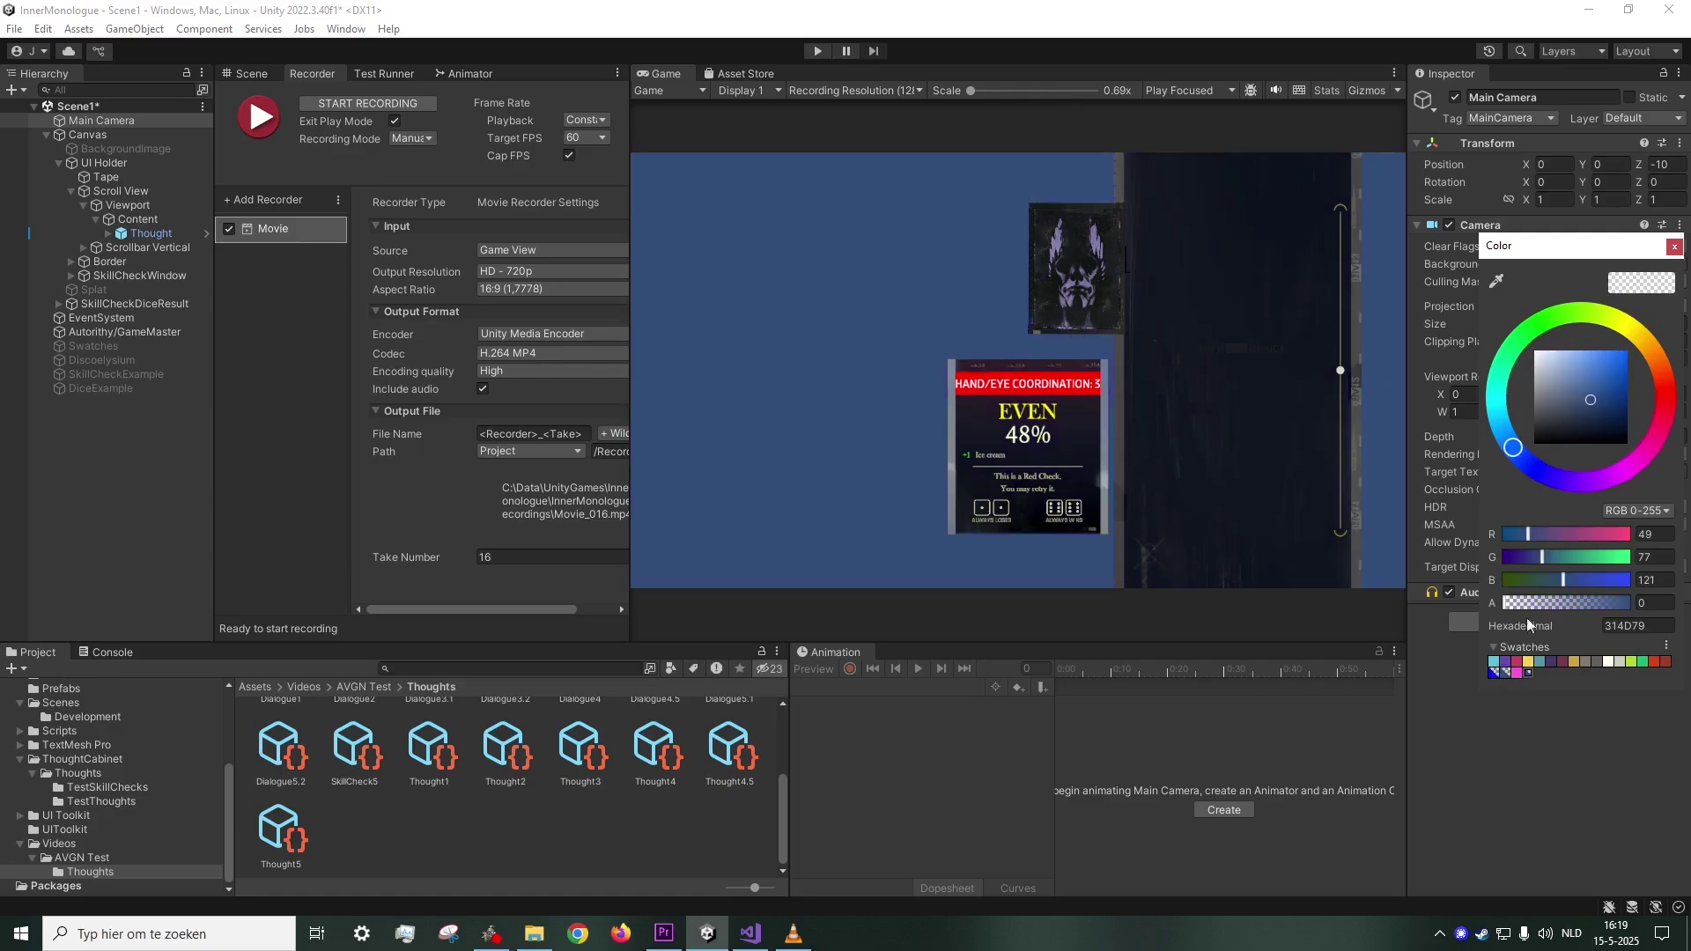
click(1673, 248)
click(649, 942)
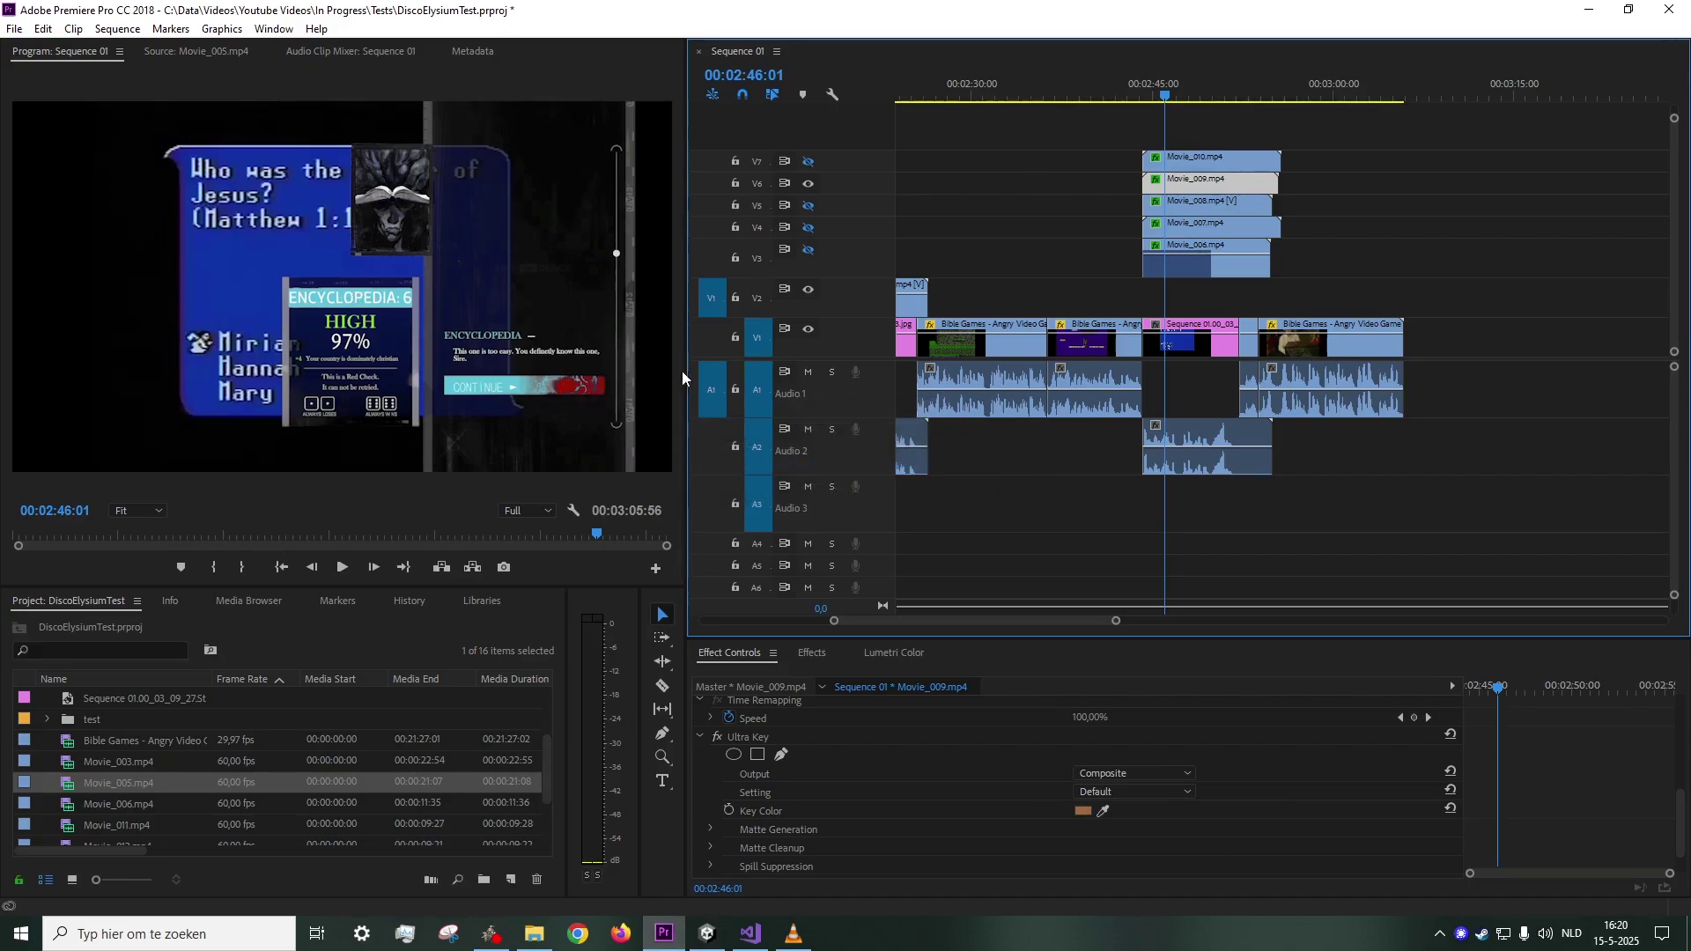
- At 2:52:22, show tracks V7 and V5, hide V6, and select Movie_008 on V5
drag(1163, 101, 1239, 109)
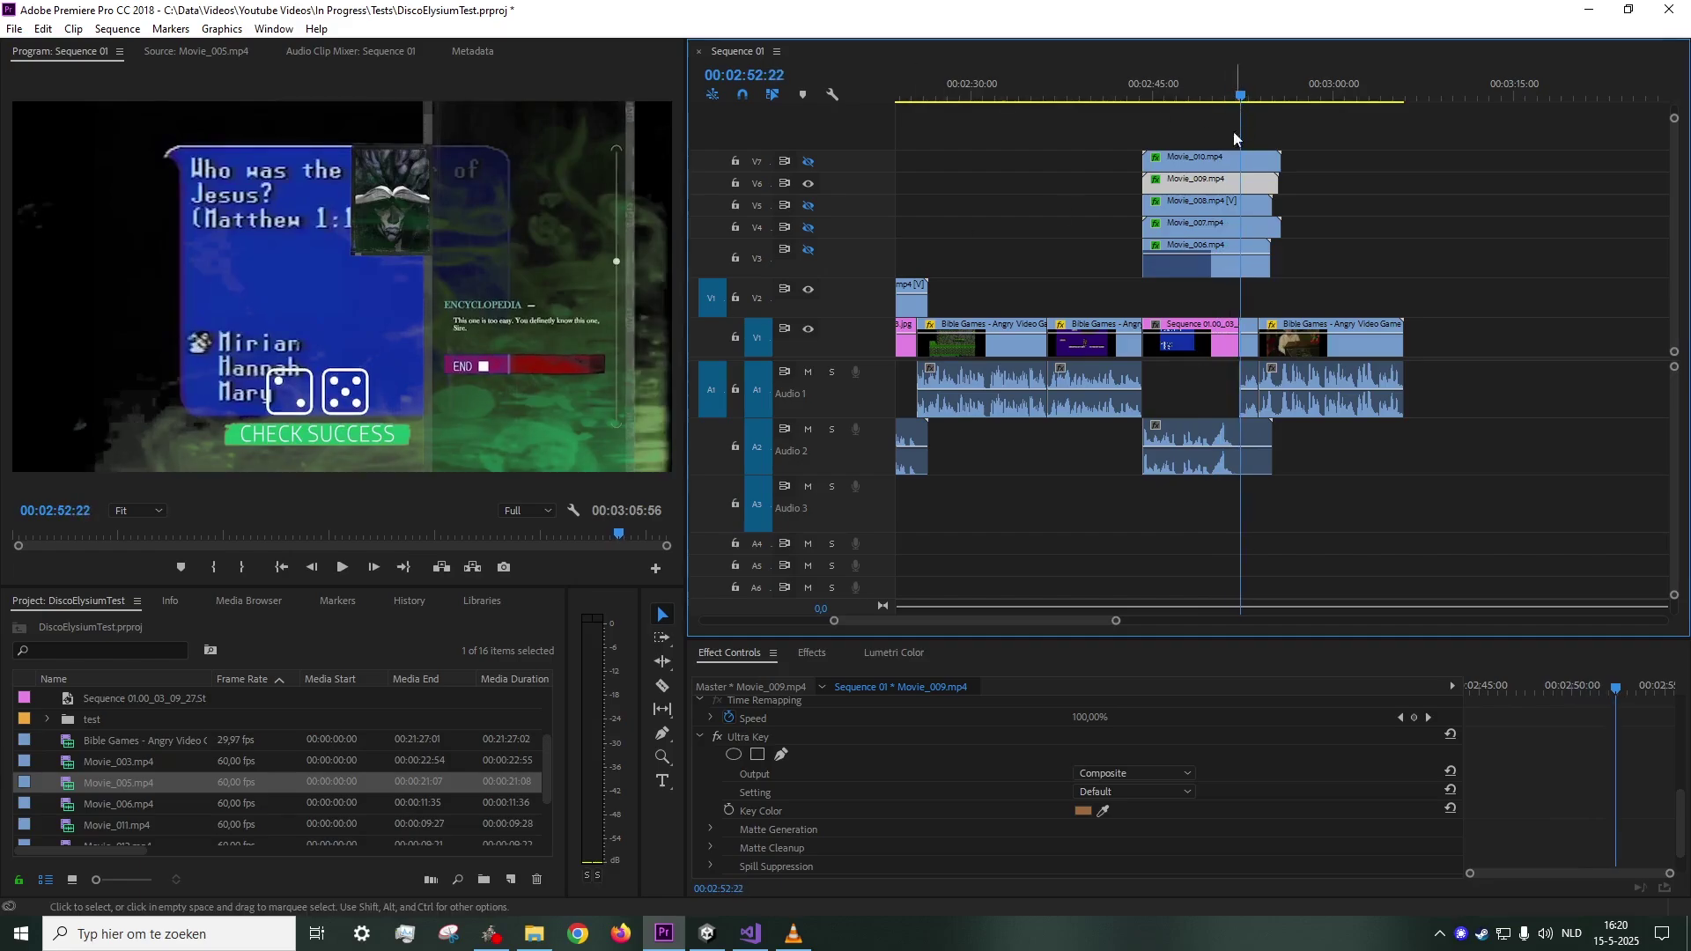
click(808, 162)
click(807, 182)
click(810, 206)
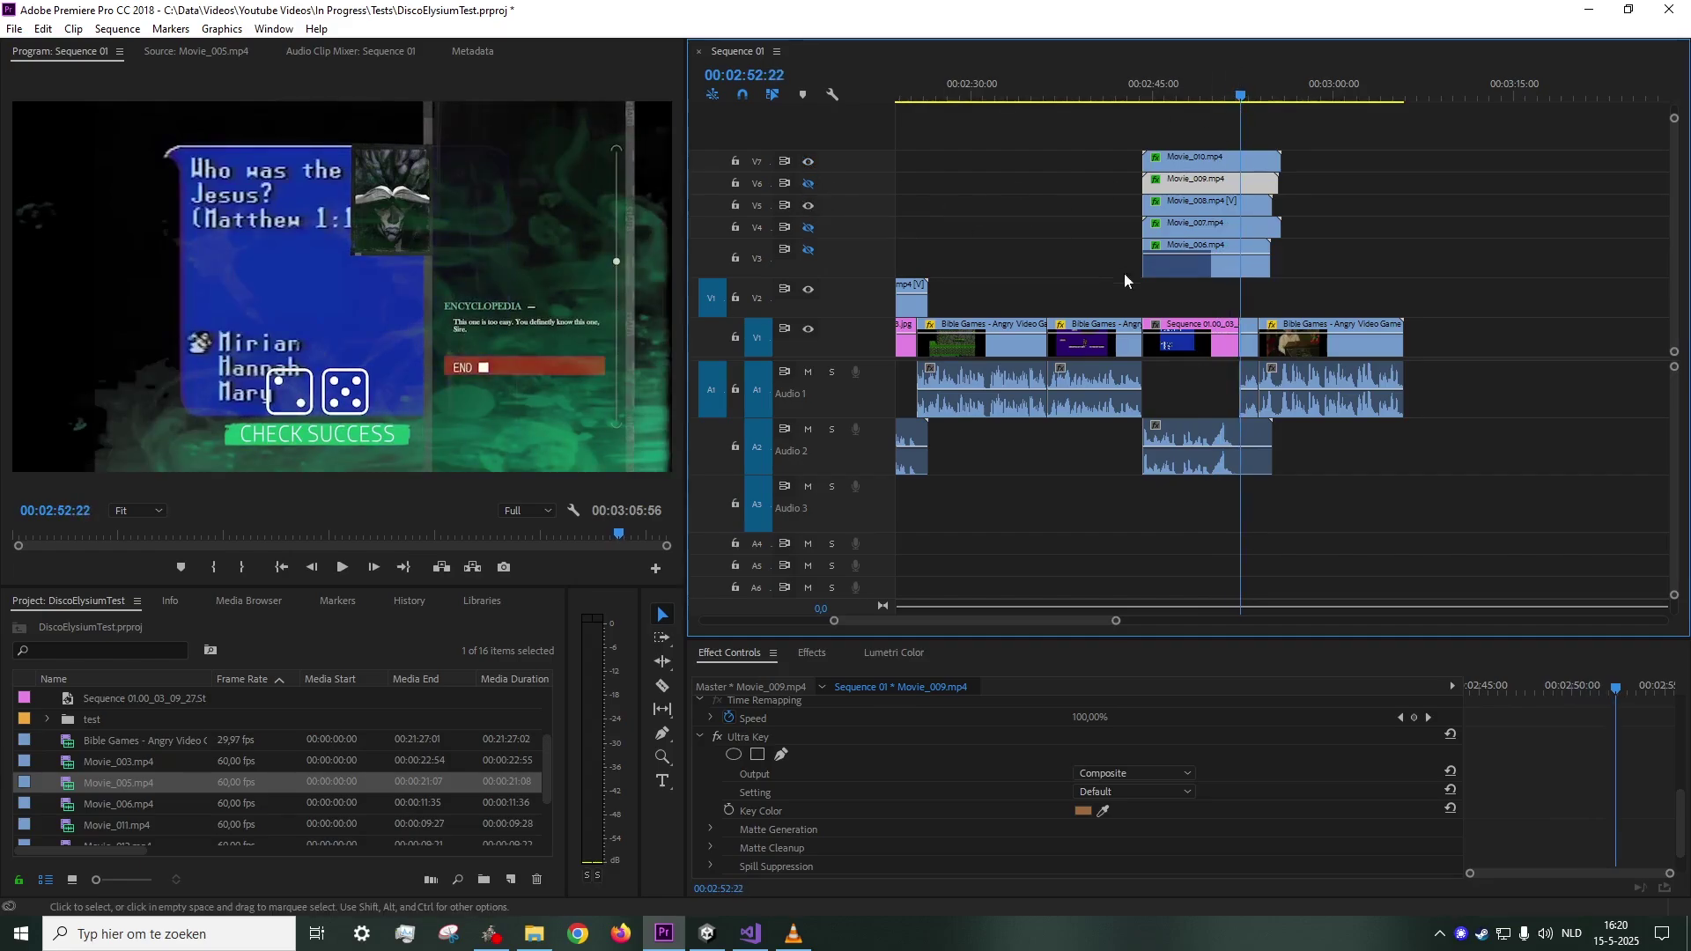
click(1202, 207)
scroll(1537, 766, down, 2)
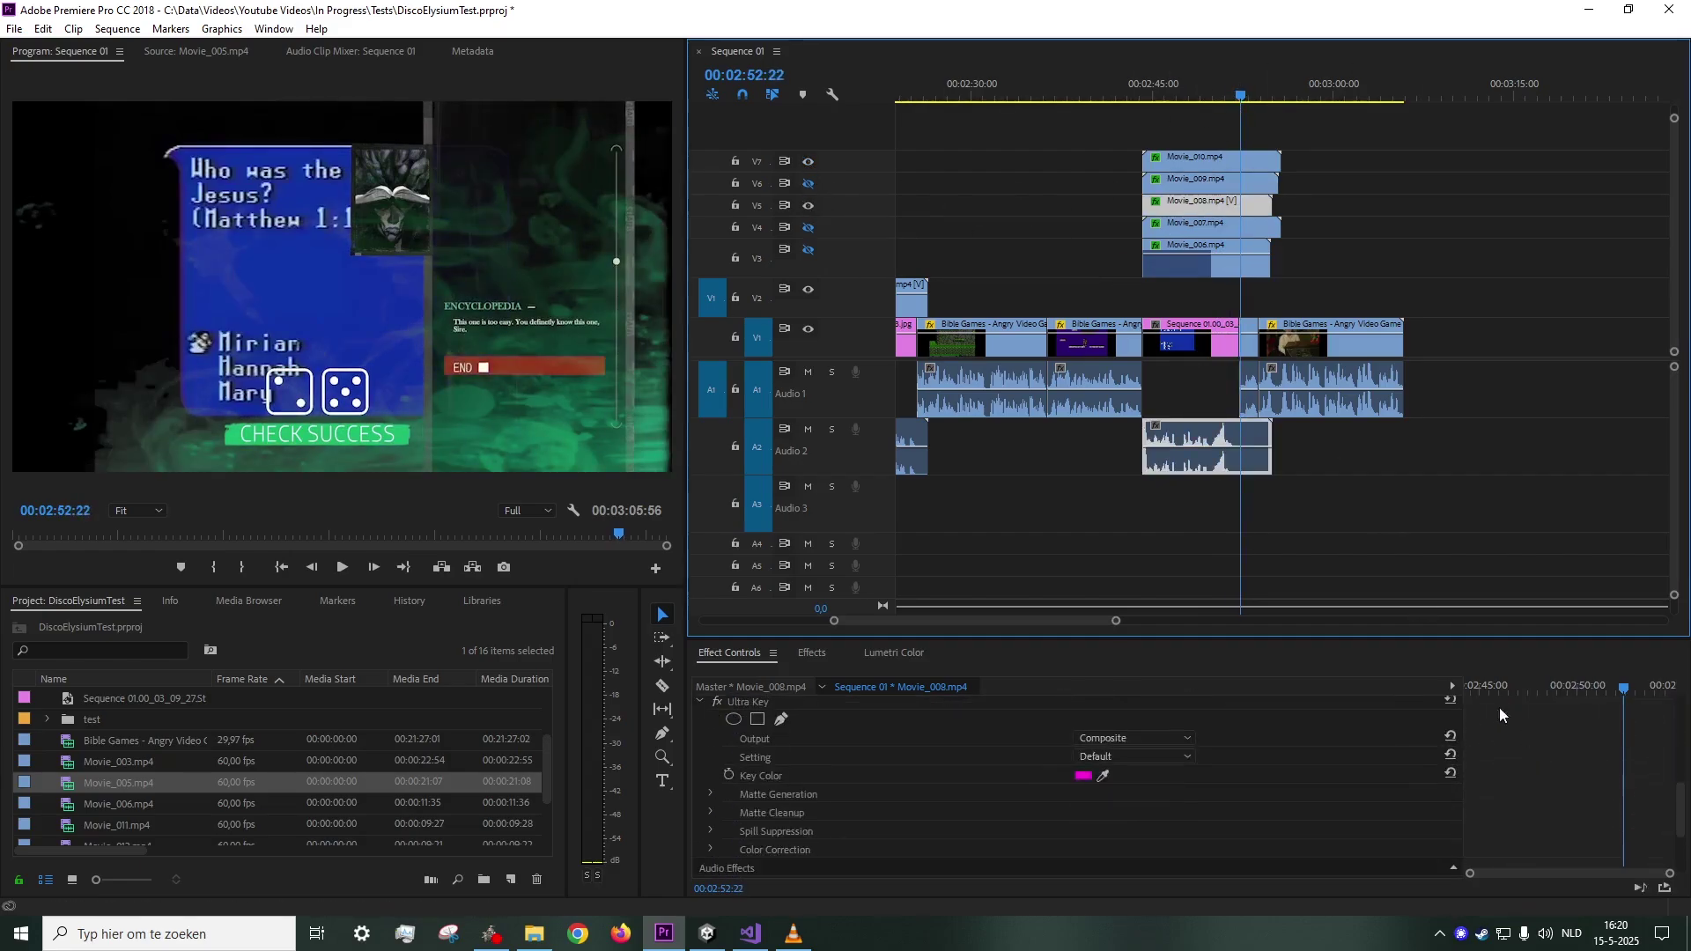
- Hide V7 and V5 and show only the V4 overlay, previewing from 2:45:56 to about 2:52
click(1243, 99)
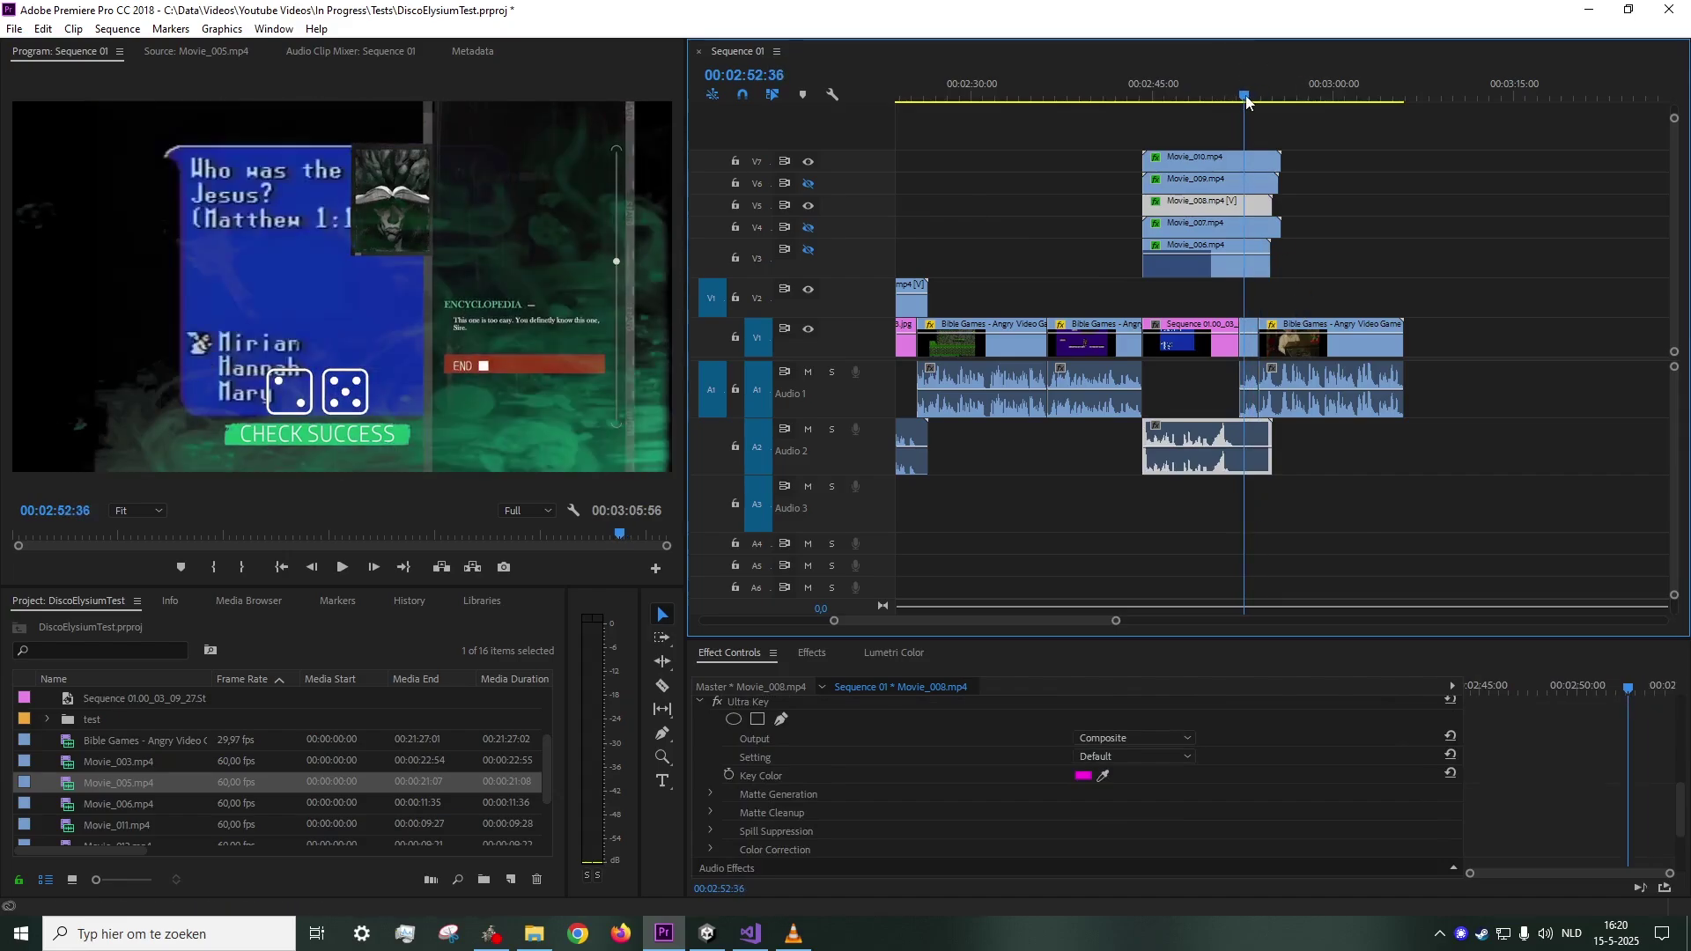
drag(1243, 99, 1179, 97)
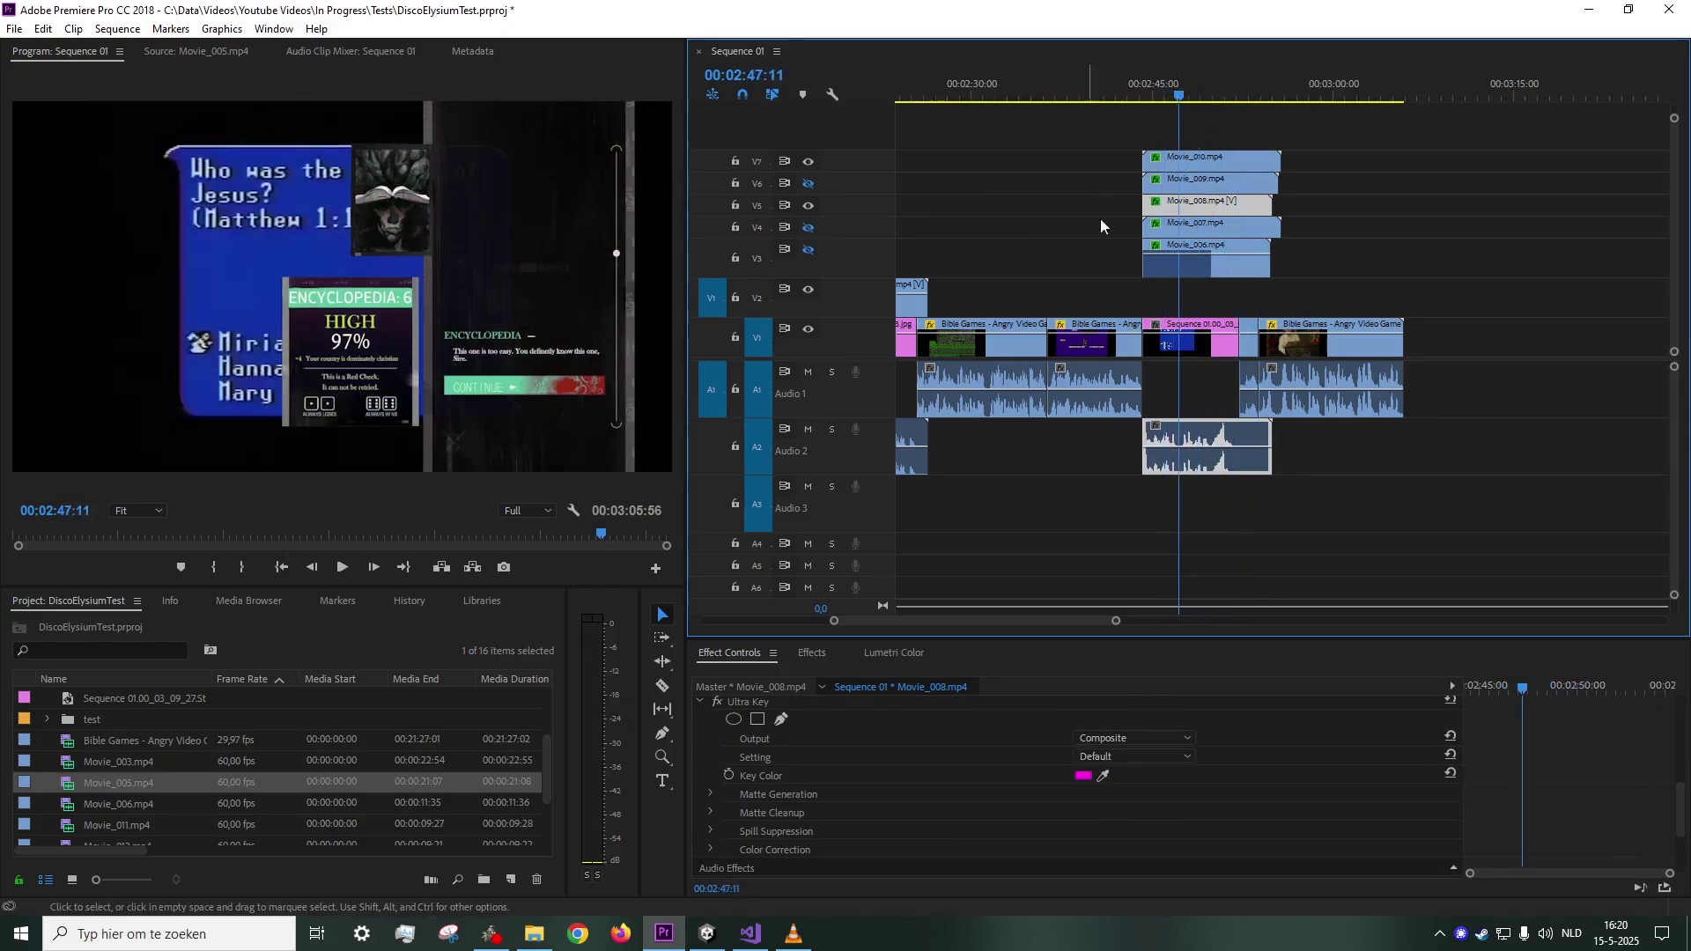
click(808, 162)
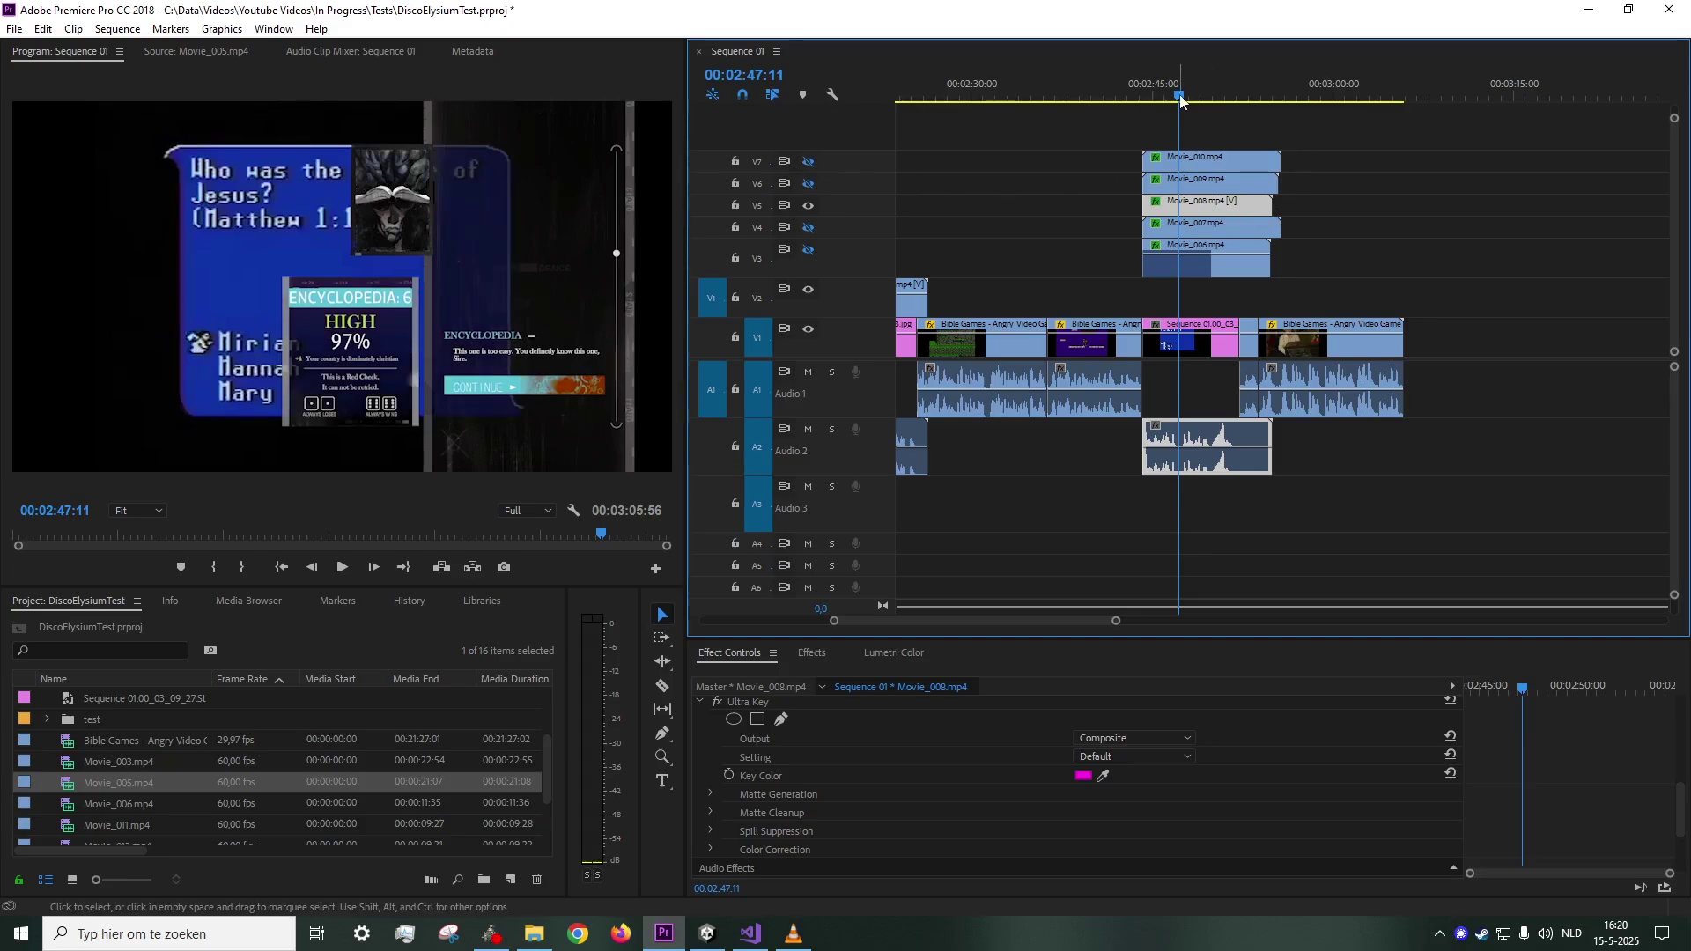
drag(1182, 101, 1228, 113)
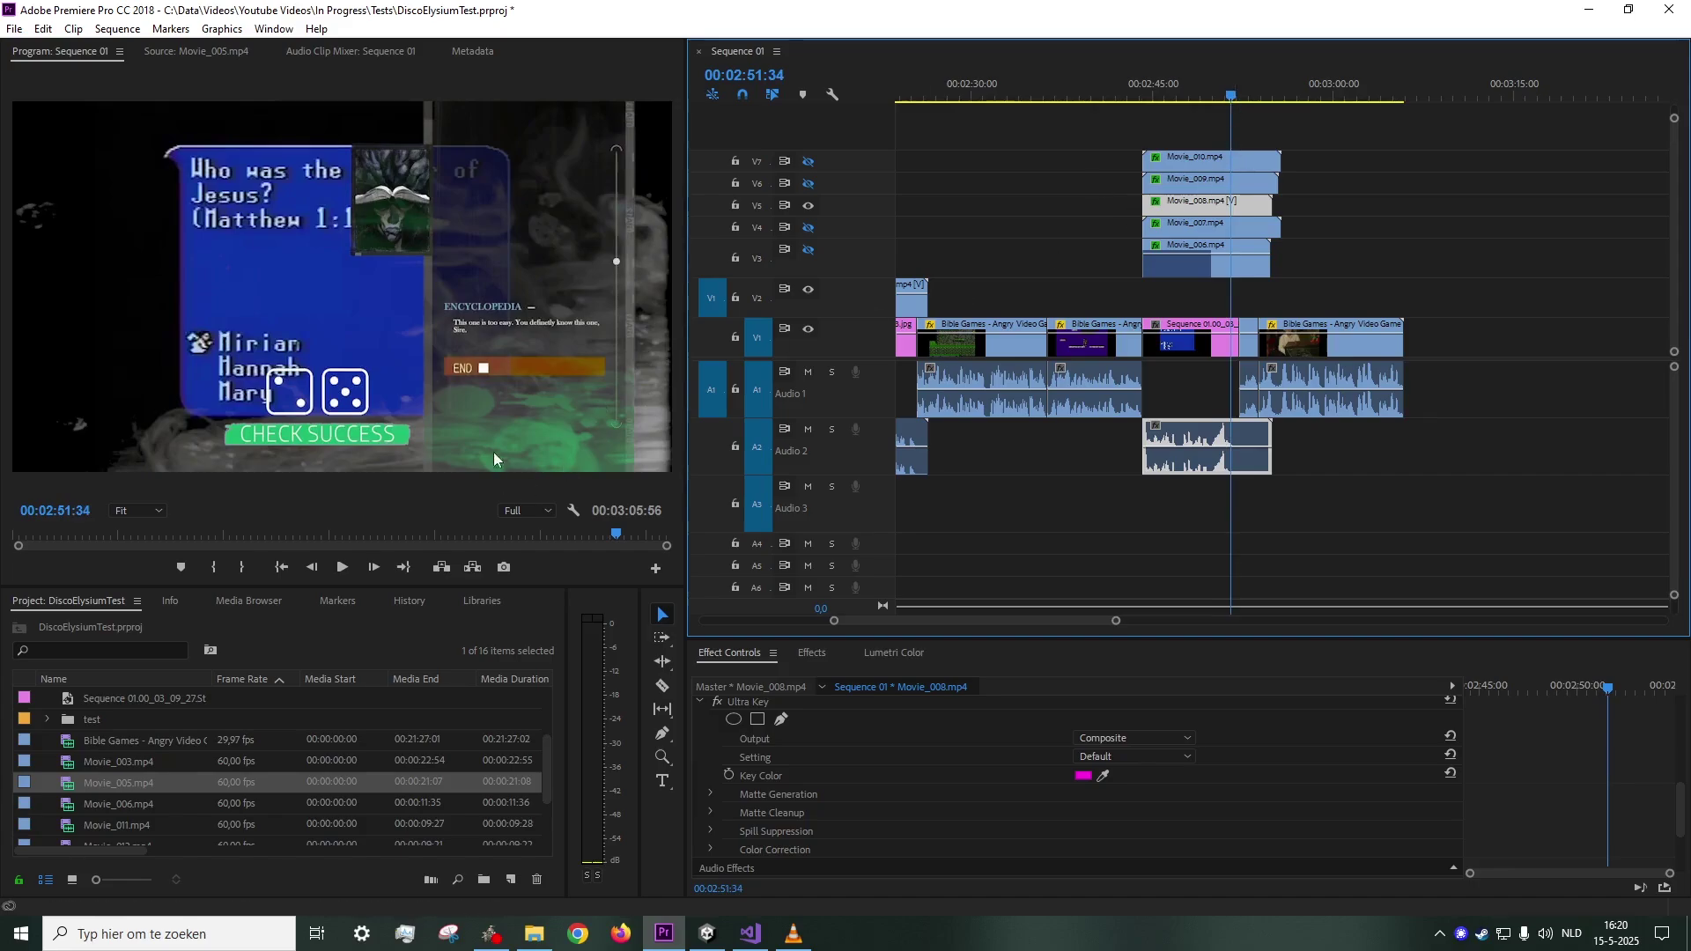
click(809, 208)
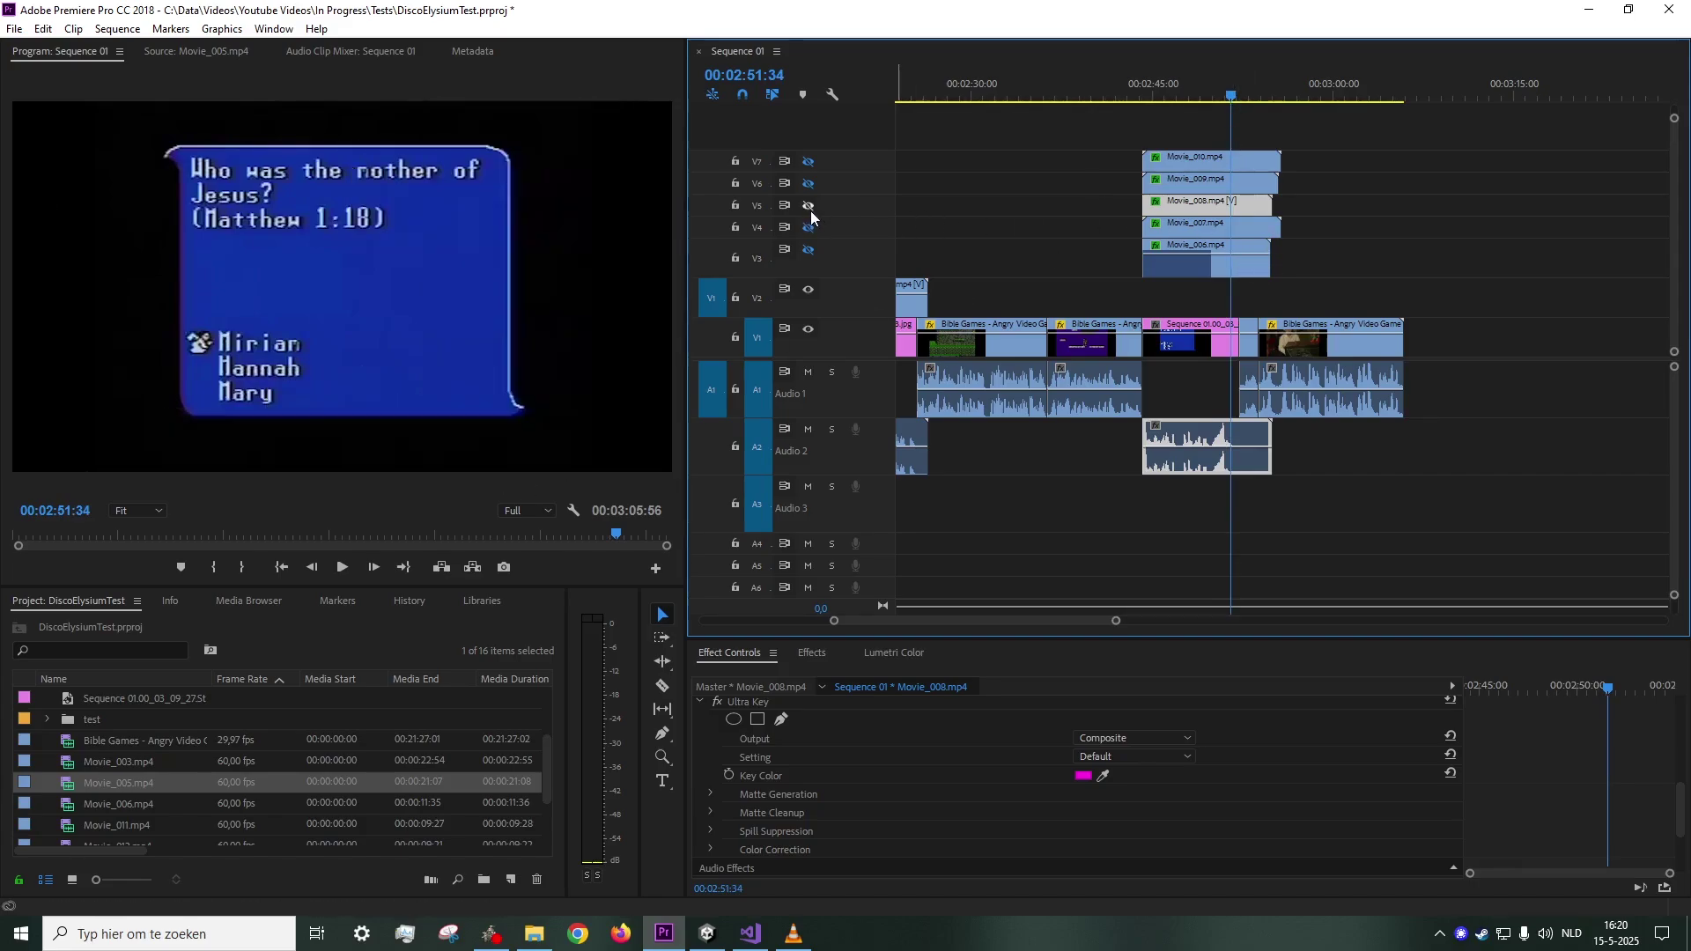
click(809, 226)
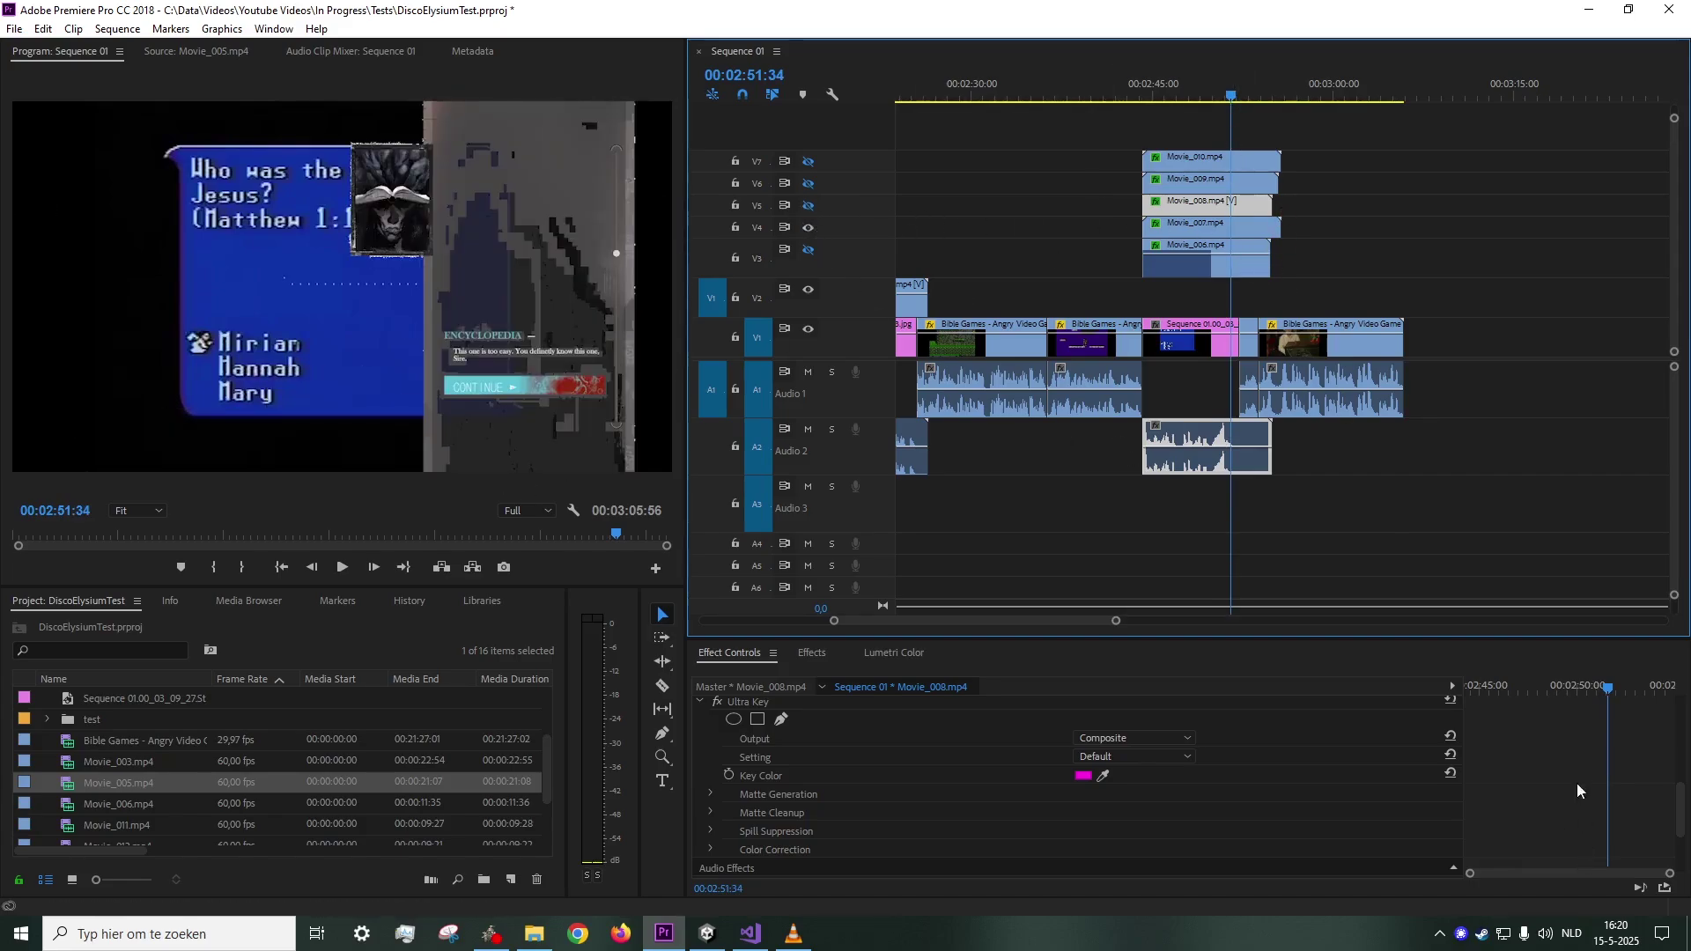
scroll(1582, 766, down, 2)
- Select Movie_007 to view its keying settings and preview it around 2:52
click(1273, 227)
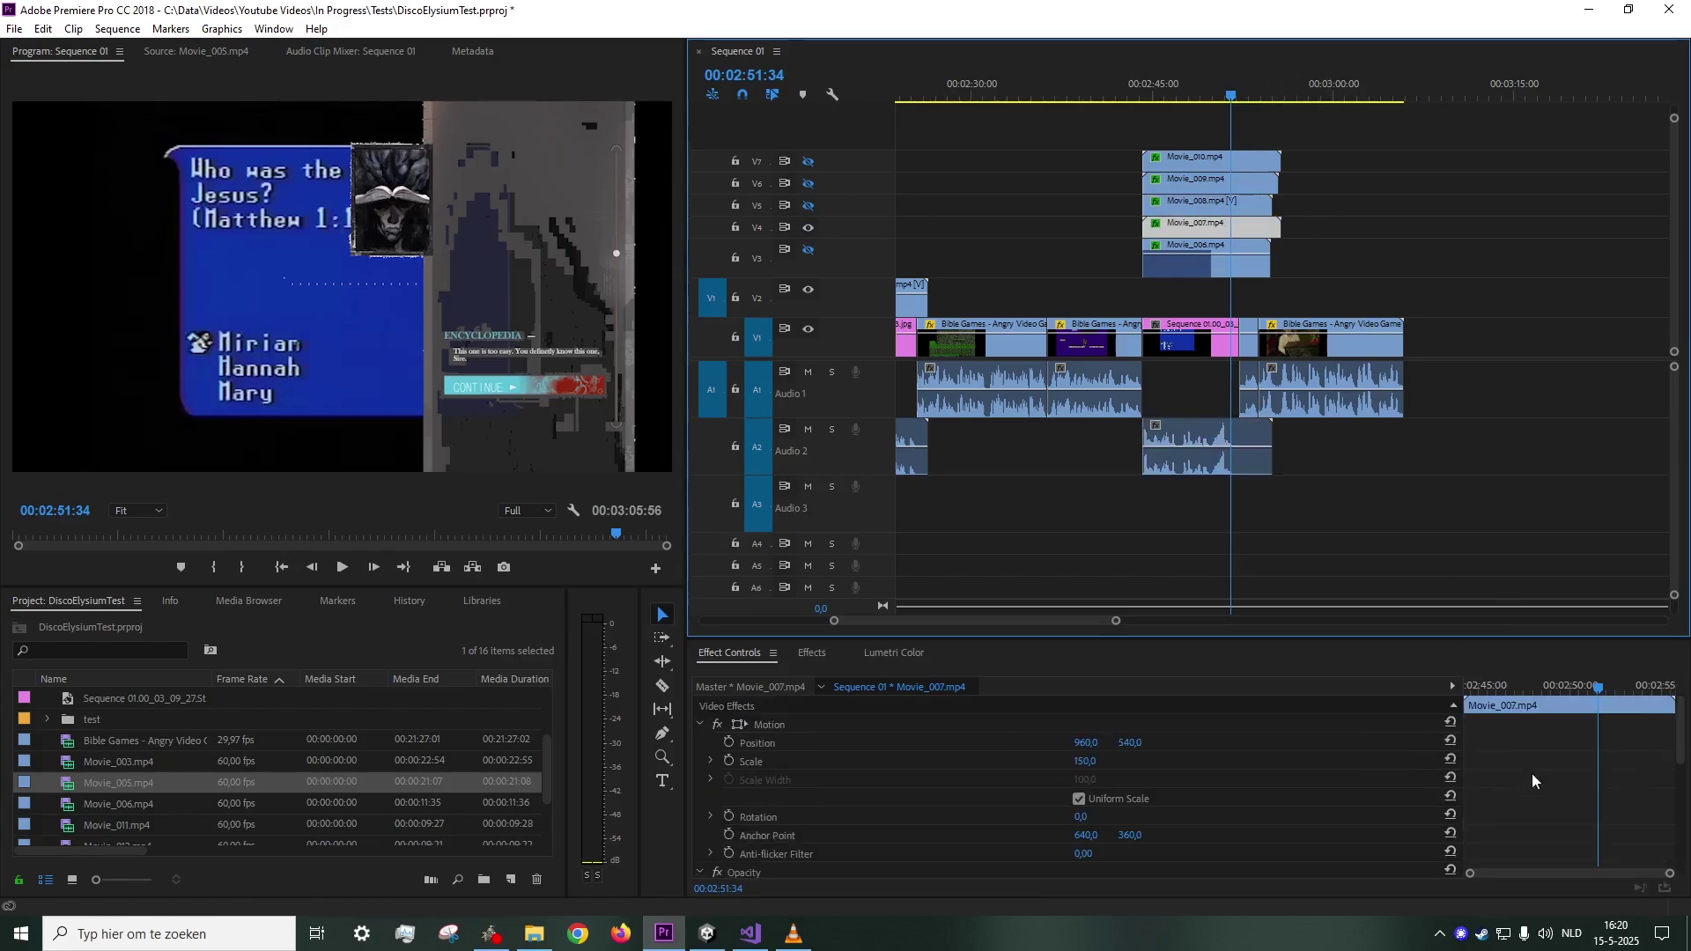
scroll(1541, 771, up, 2)
scroll(1548, 765, down, 2)
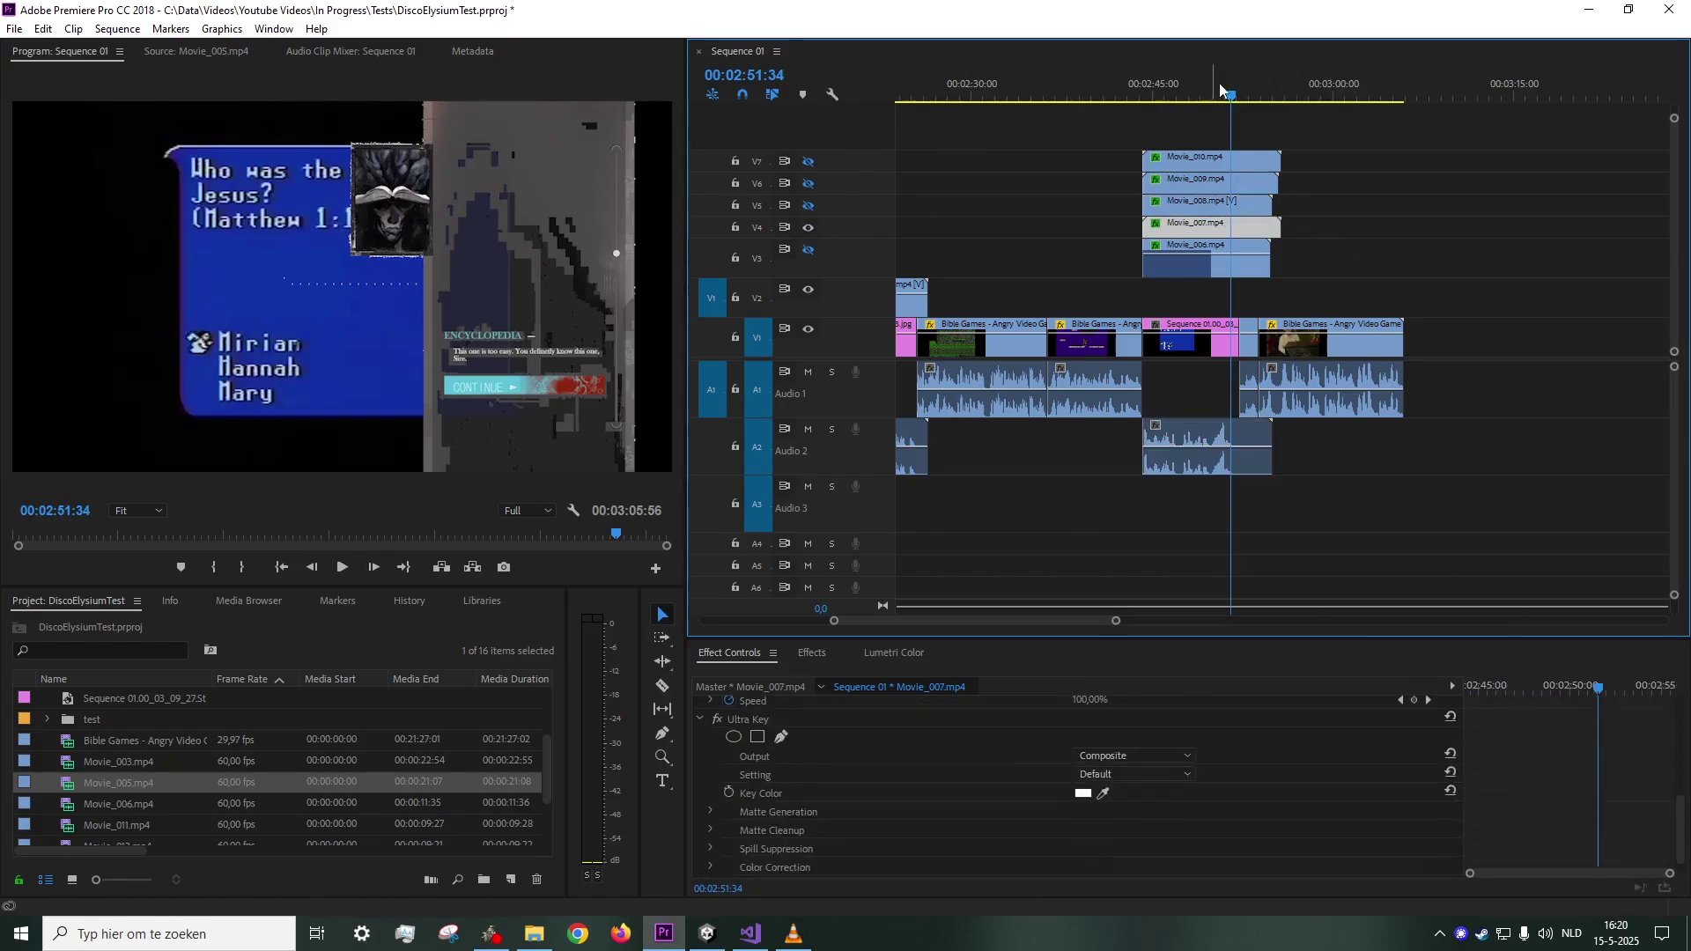
drag(1223, 98, 1173, 121)
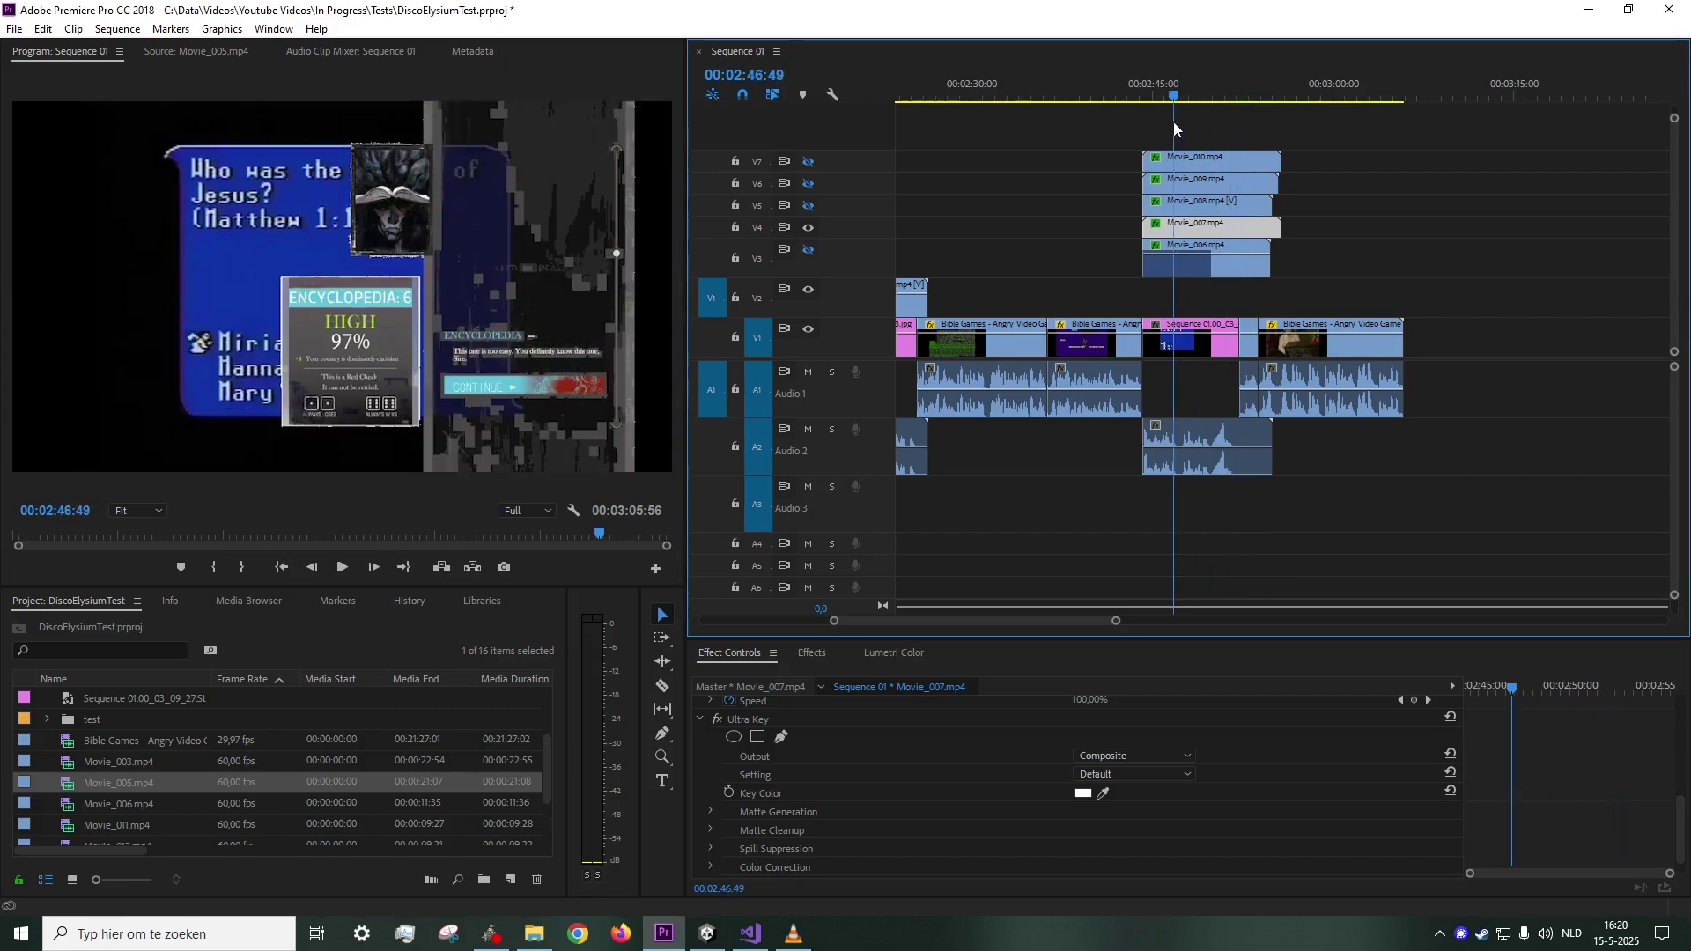
- Swap the V4 overlay for V3 and inspect the Movie_006 clip's settings
click(808, 227)
click(809, 250)
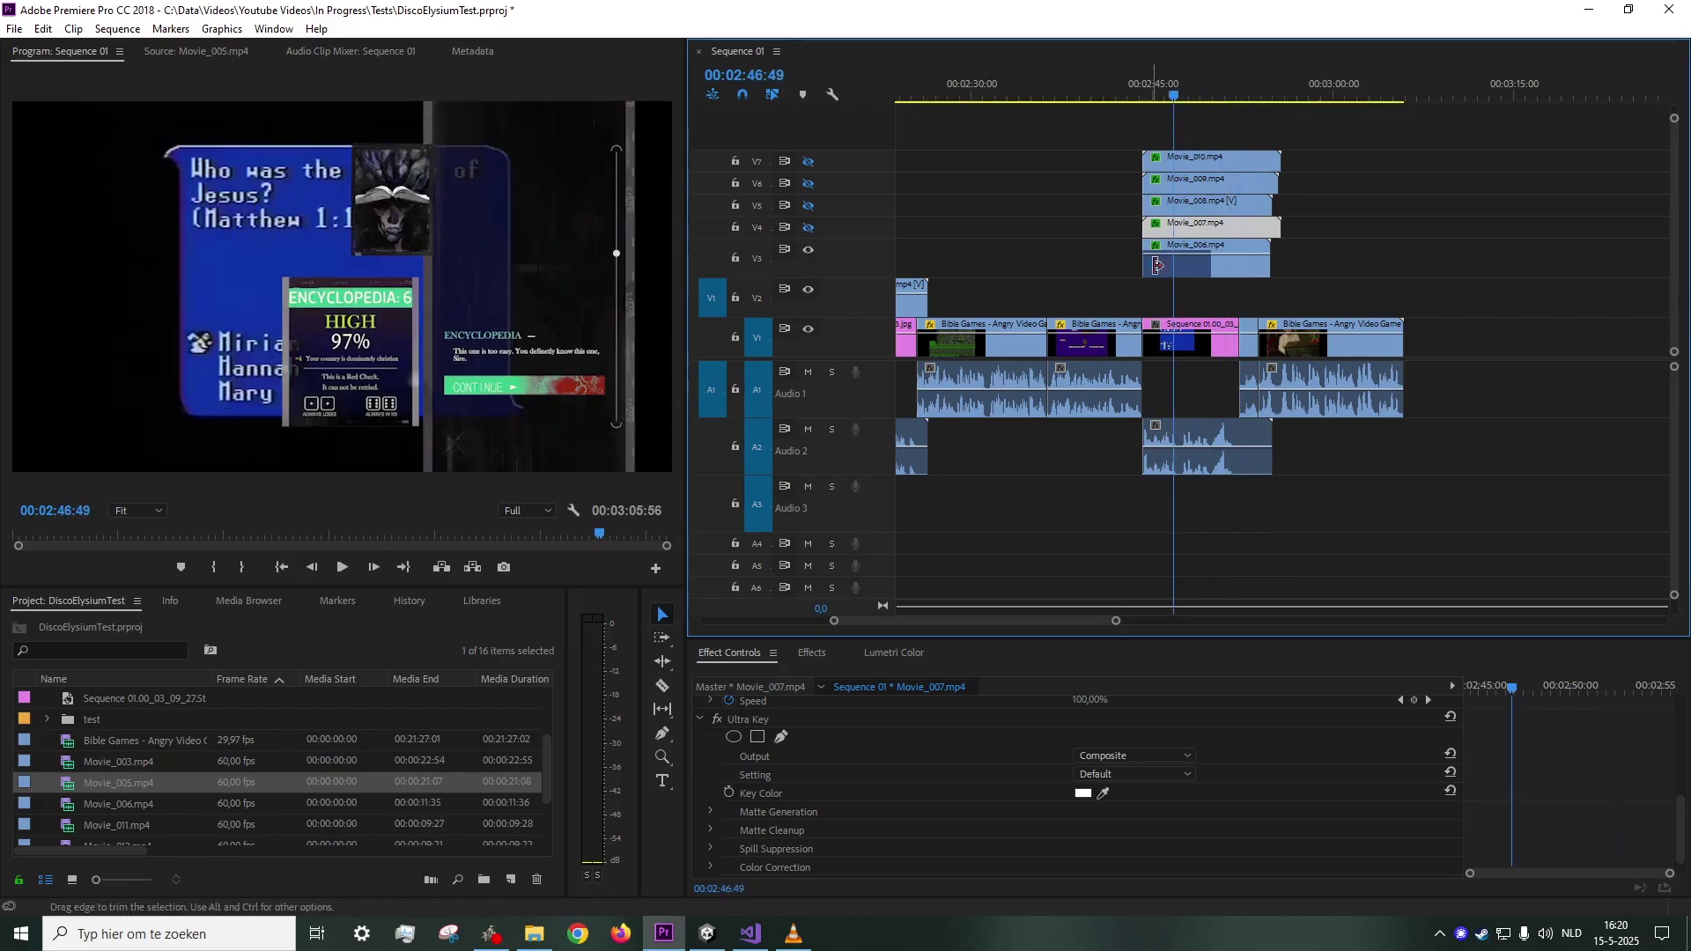
click(1197, 274)
scroll(1547, 754, down, 8)
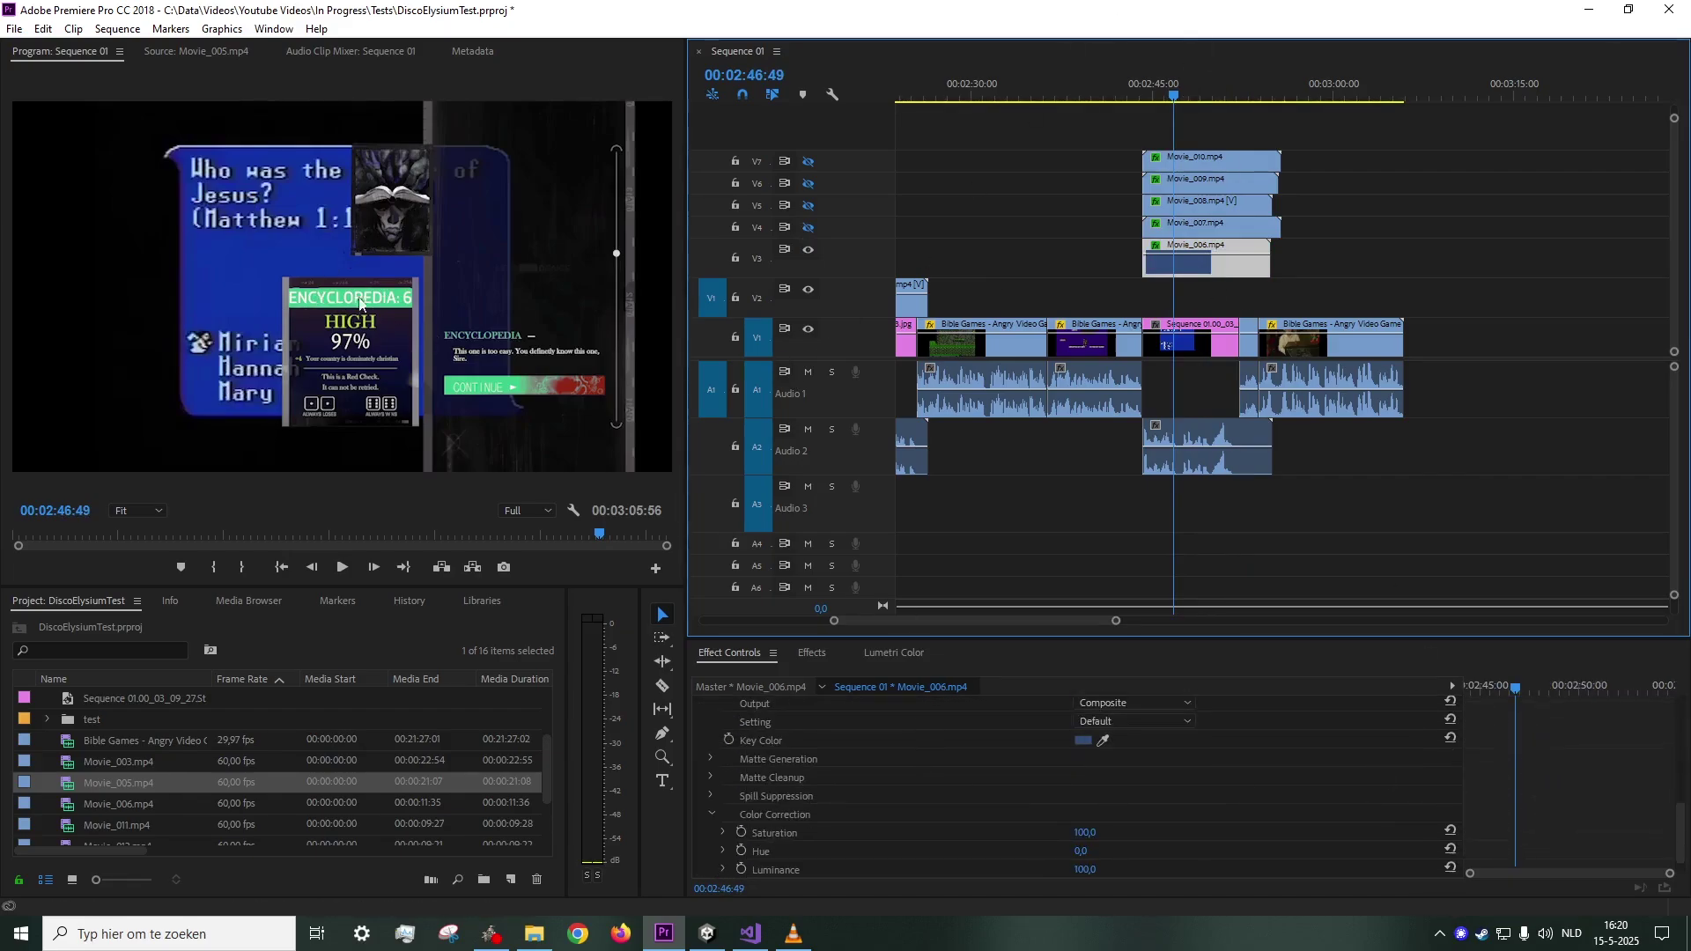
- Show V5 instead of V3, review the overlay from 2:47 to 2:49, select the V1 still, and switch to Unity
click(808, 250)
click(808, 206)
key(space)
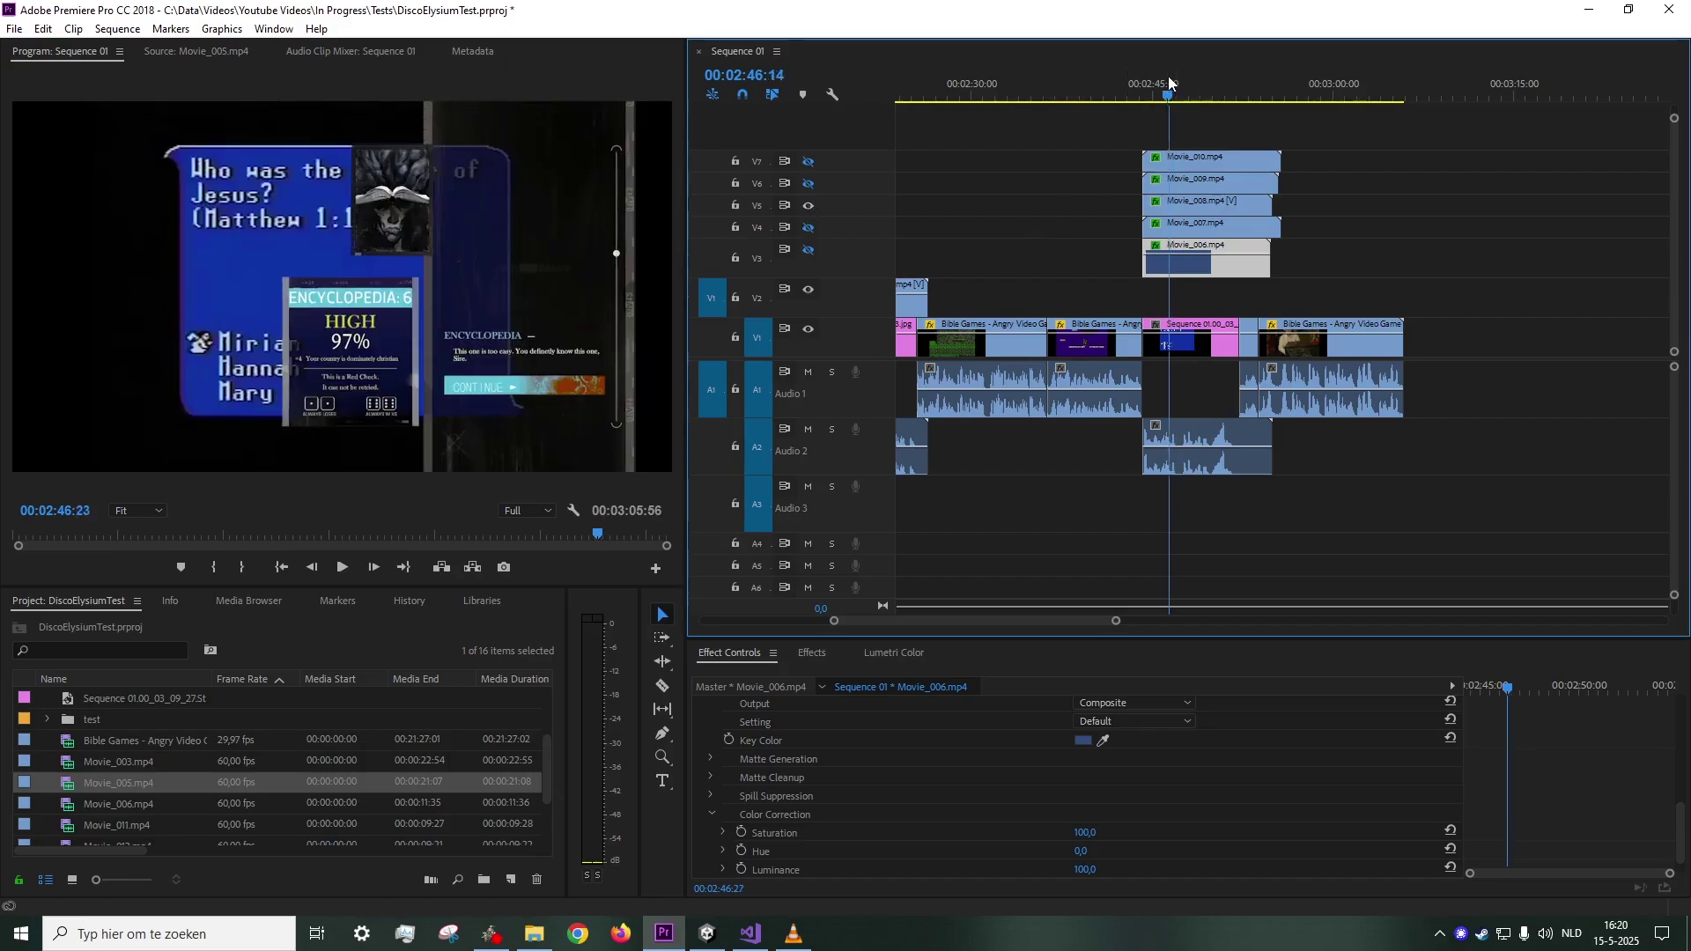
key(space)
drag(1049, 621, 1028, 615)
scroll(1028, 615, down, 5)
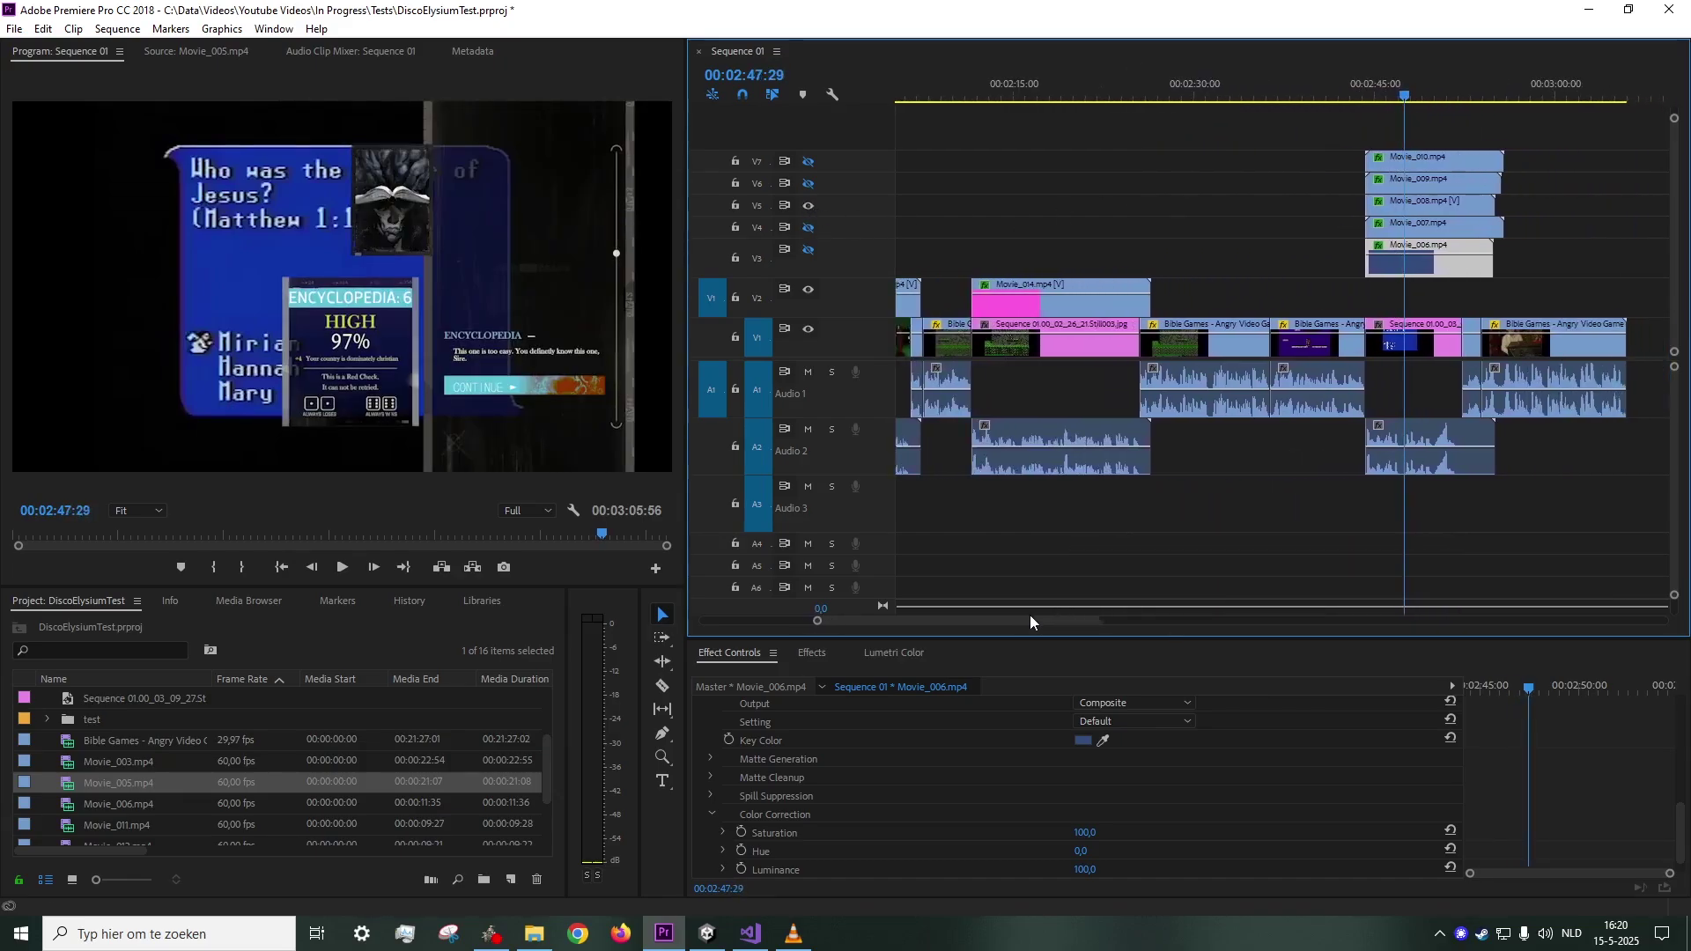
drag(1231, 95, 1238, 96)
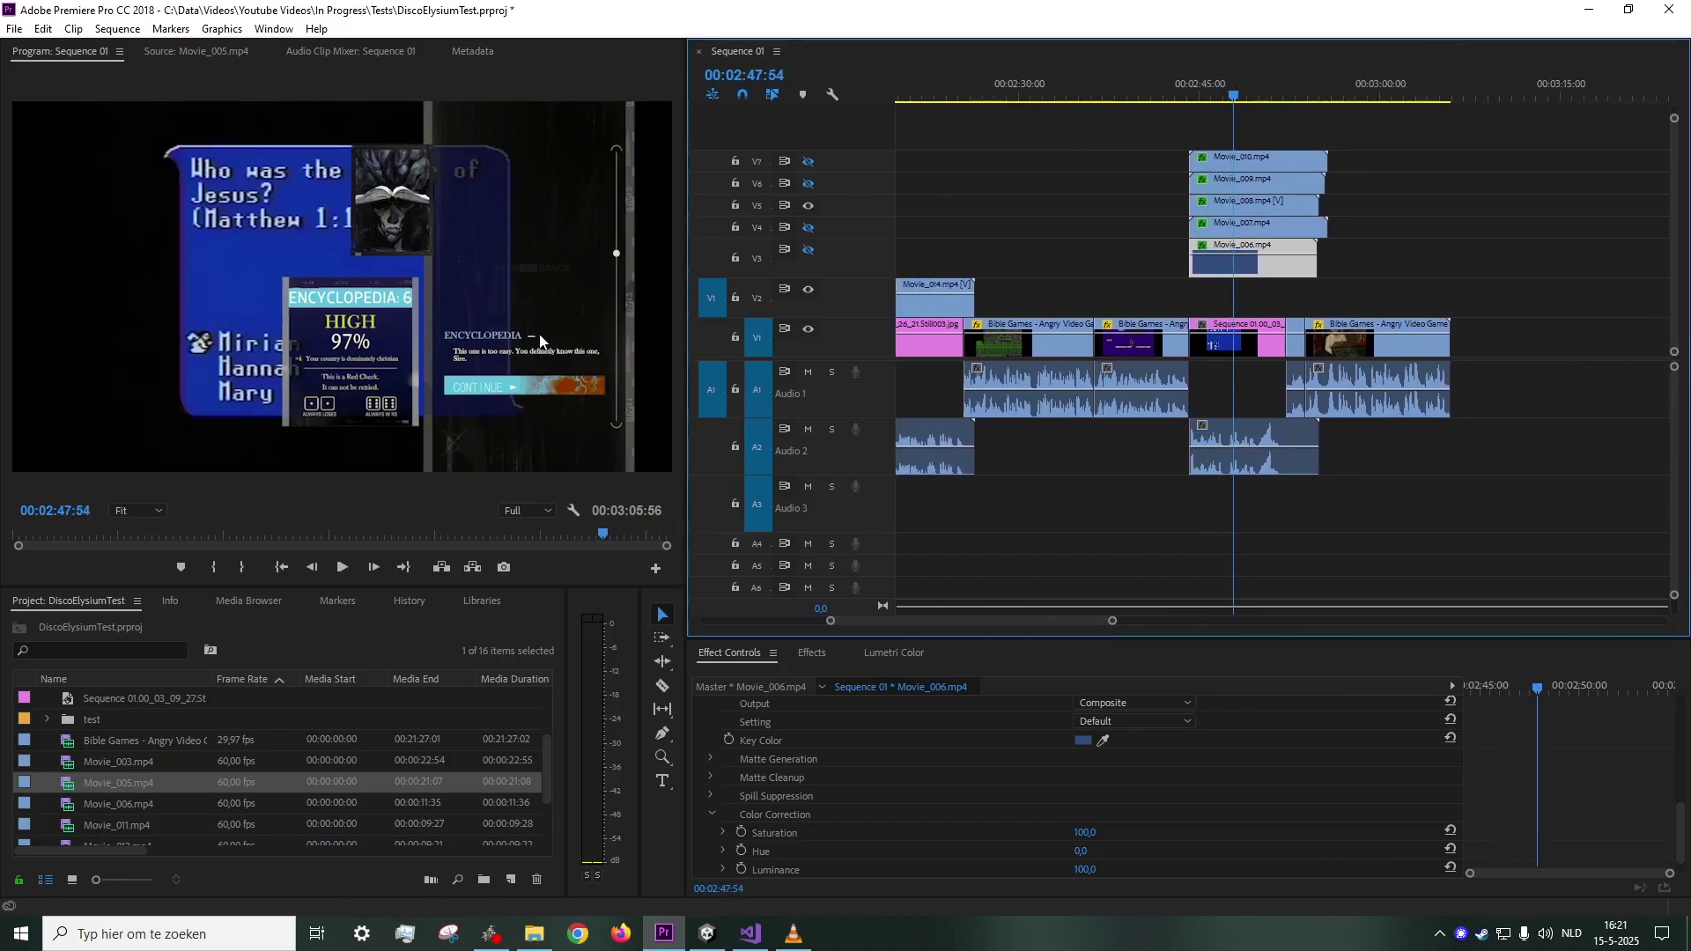
drag(1227, 95, 1242, 284)
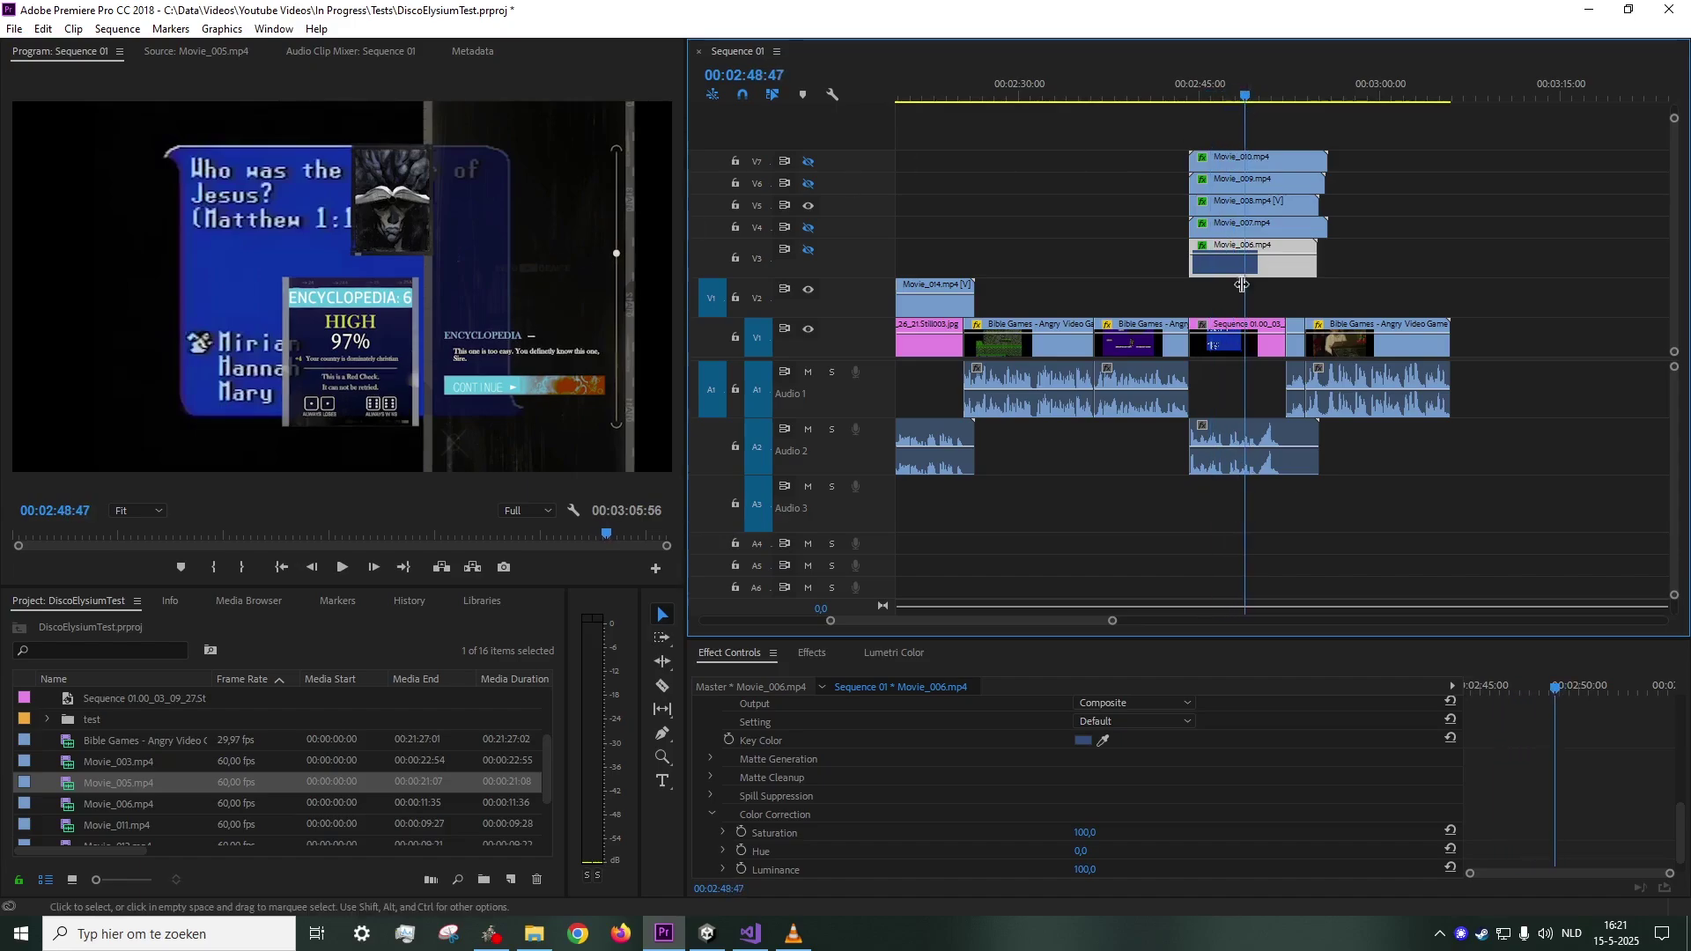
click(1206, 348)
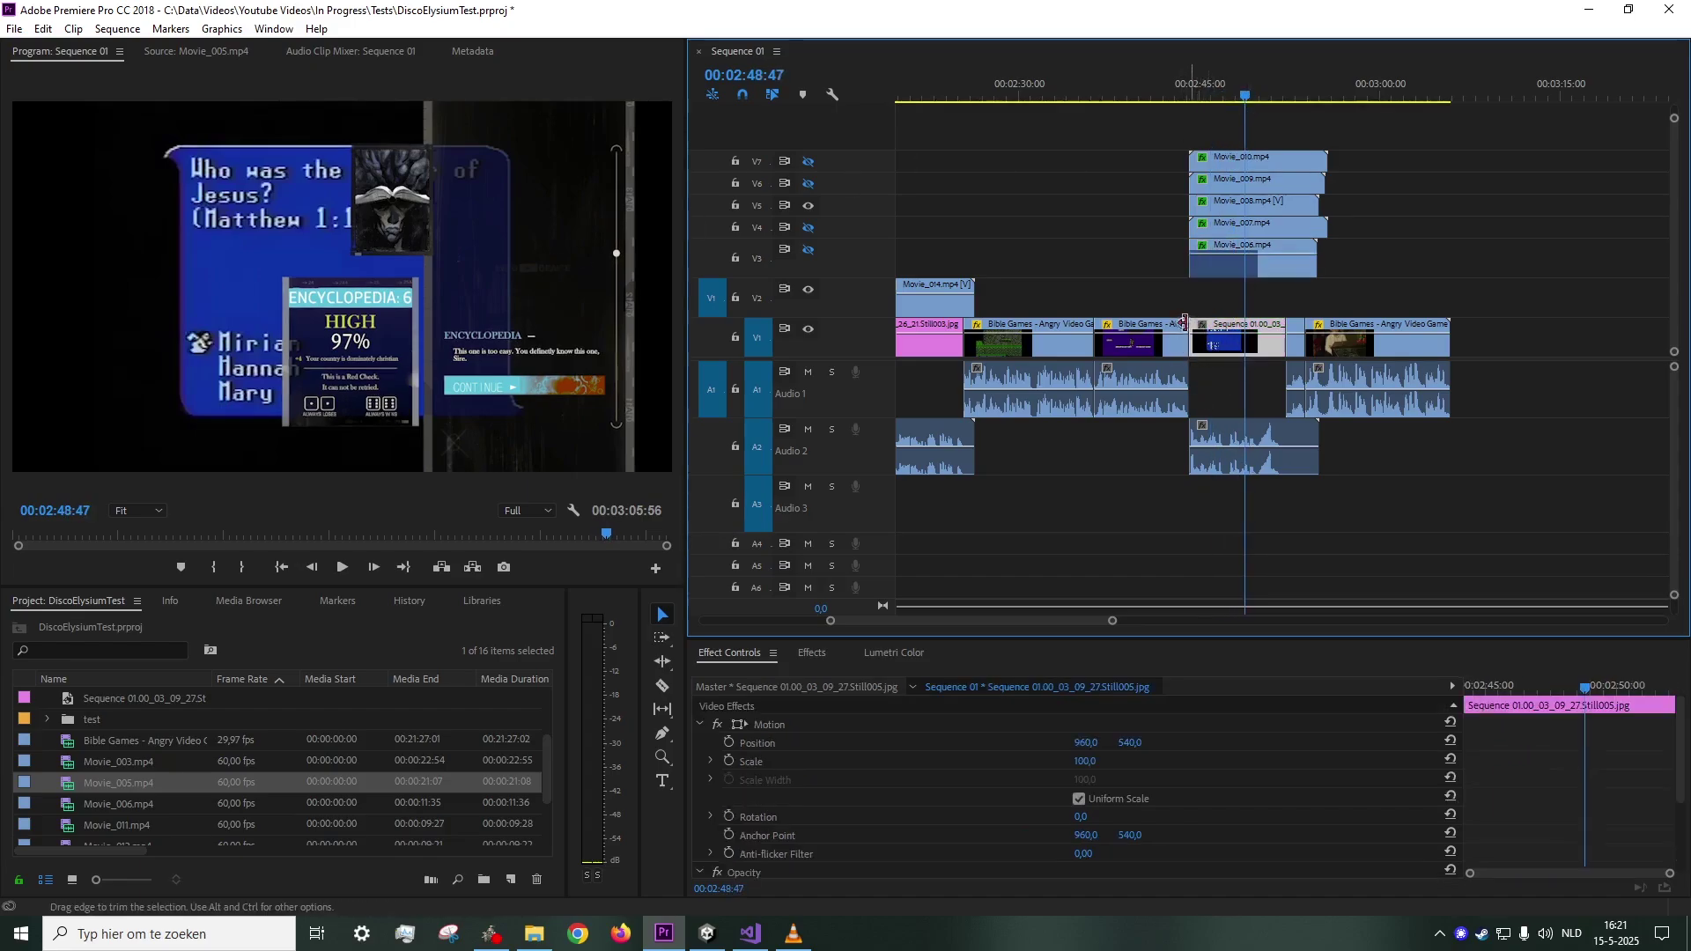
click(709, 935)
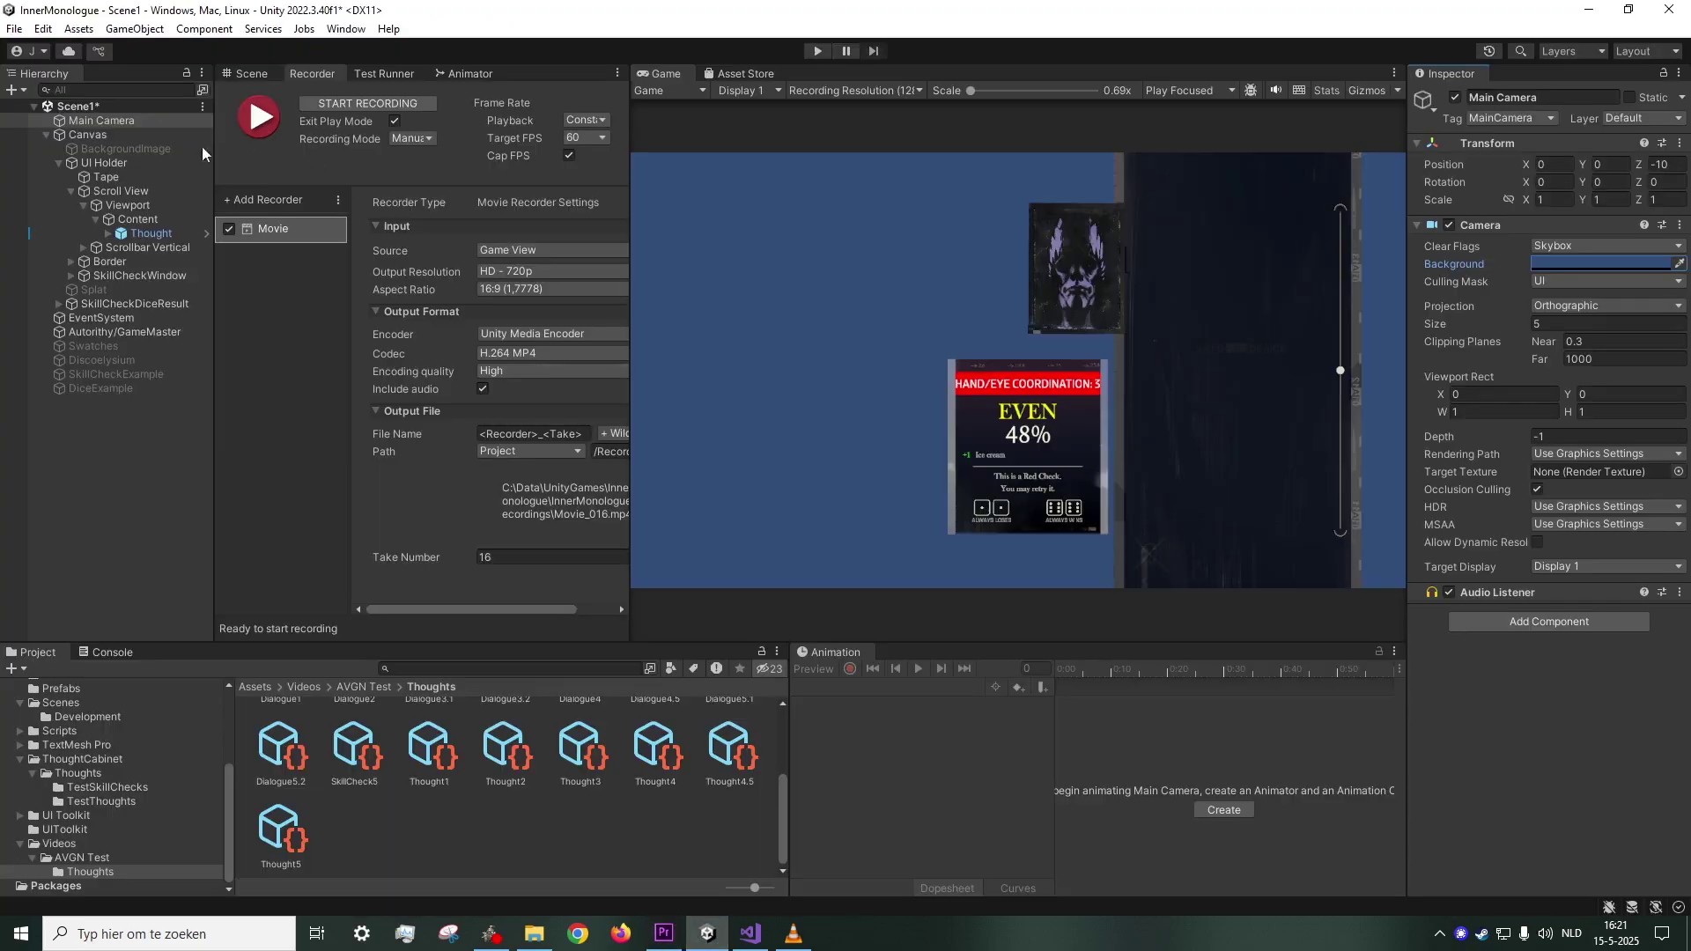
- Glance at the Premiere Pro edit, then bring Unity back to the front
click(667, 936)
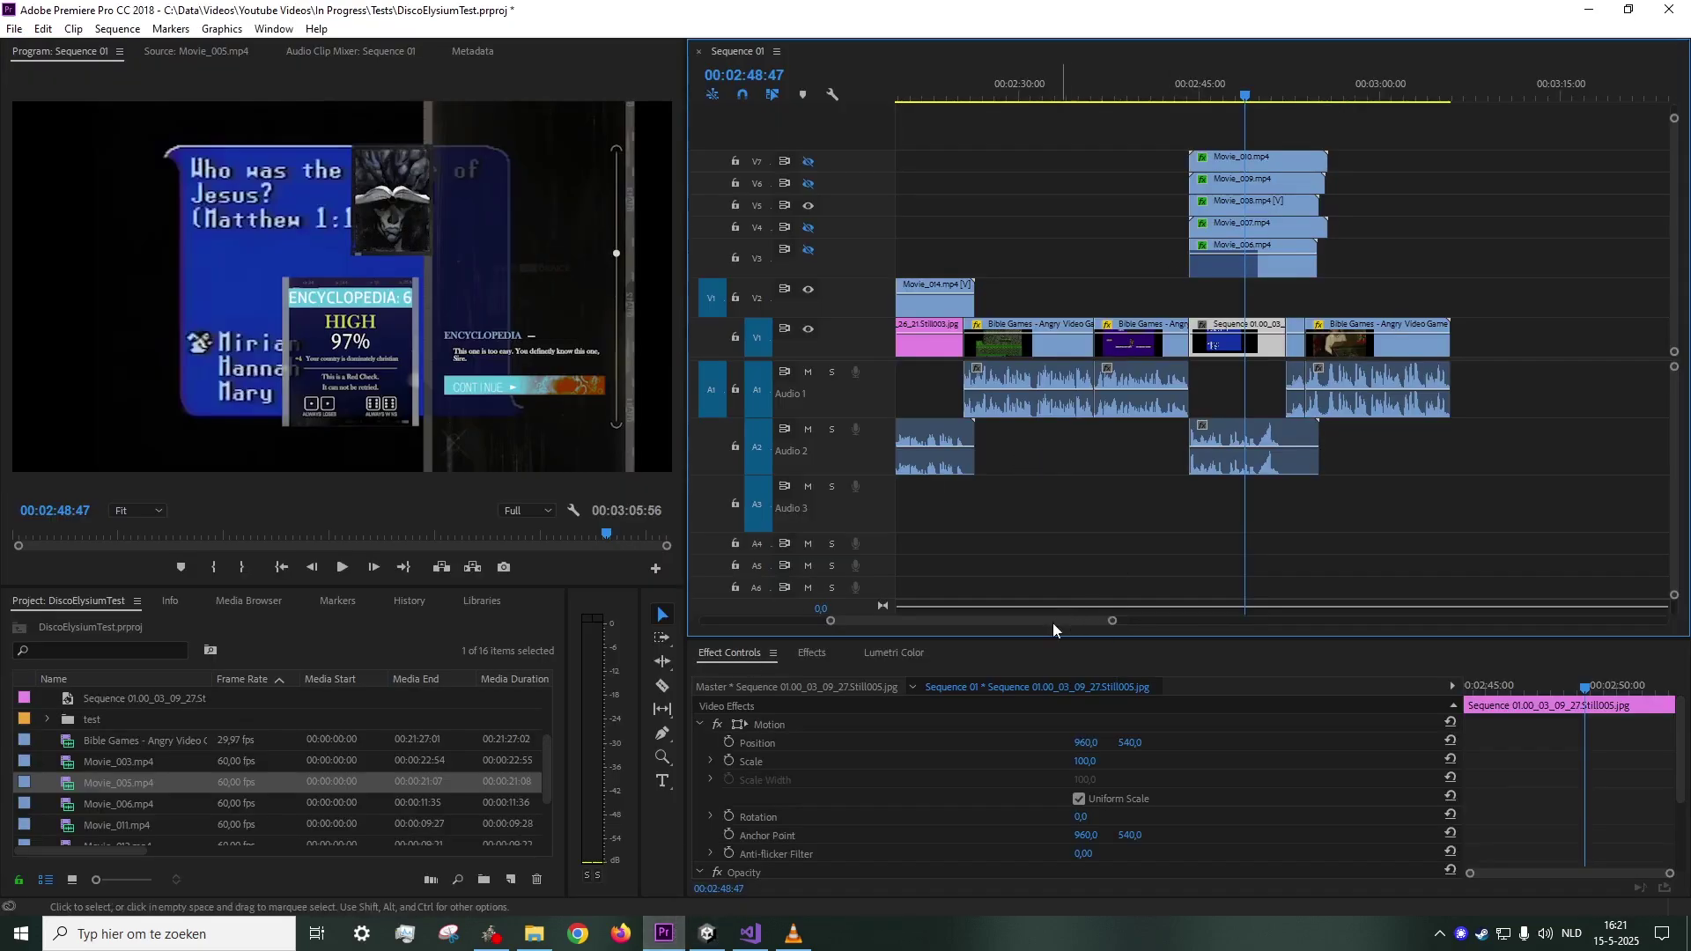
drag(1053, 622, 1004, 595)
click(707, 934)
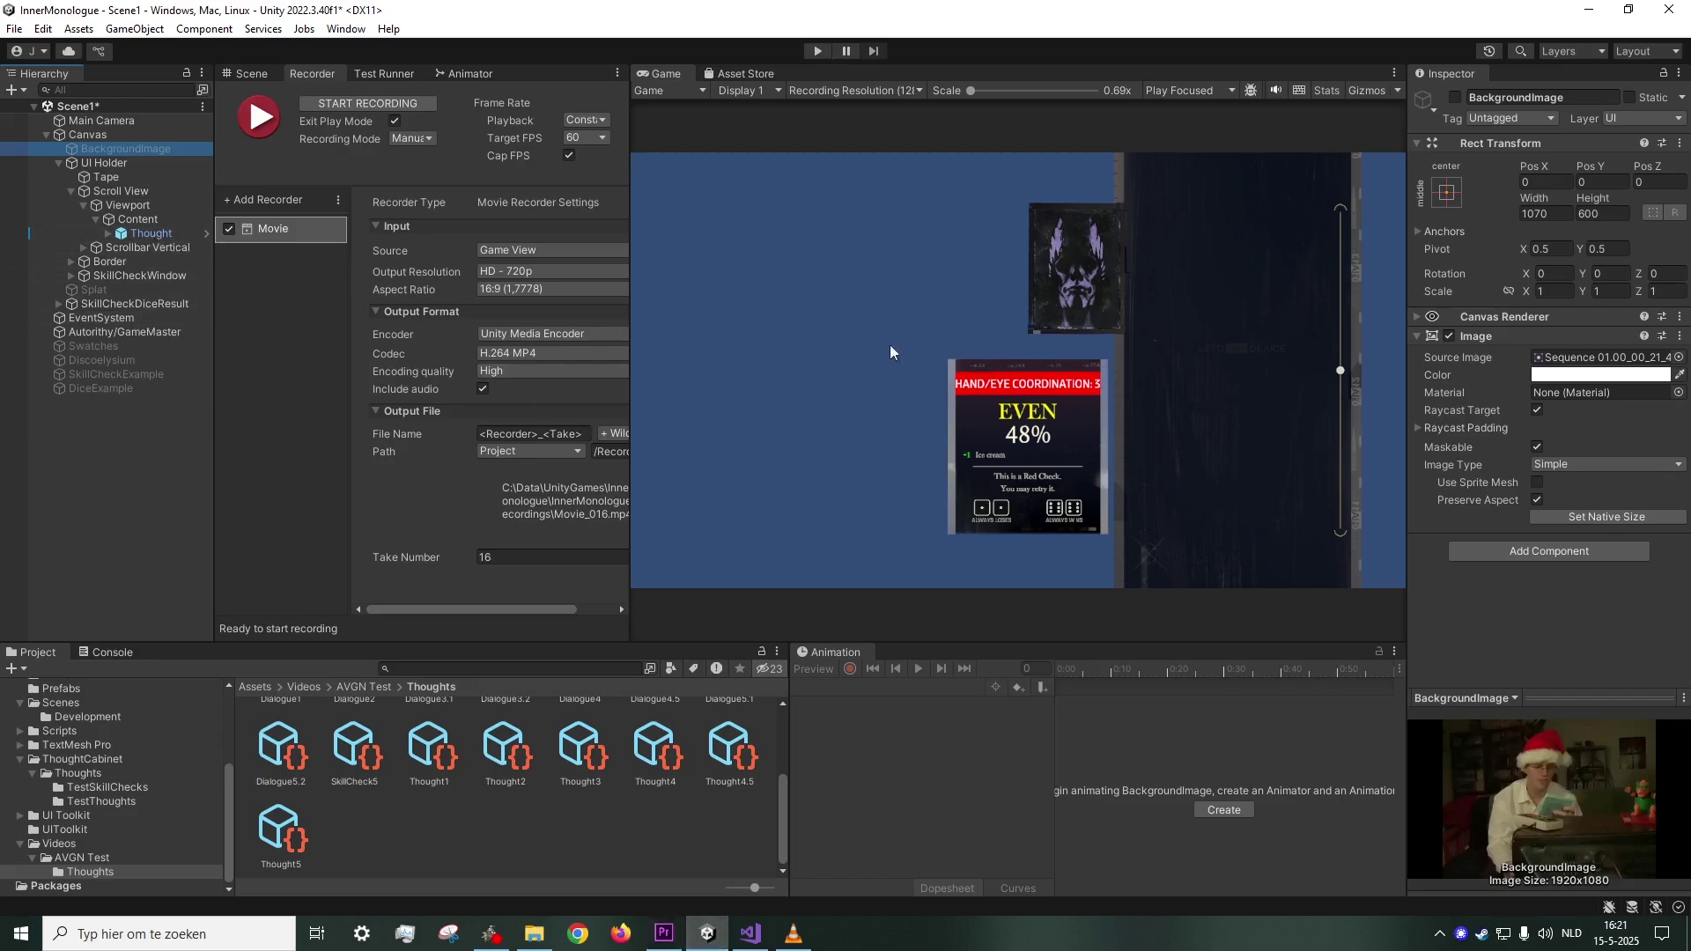
- Show the Scene view with the Move tool beside the Game view, then return to Premiere Pro
drag(626, 299, 628, 299)
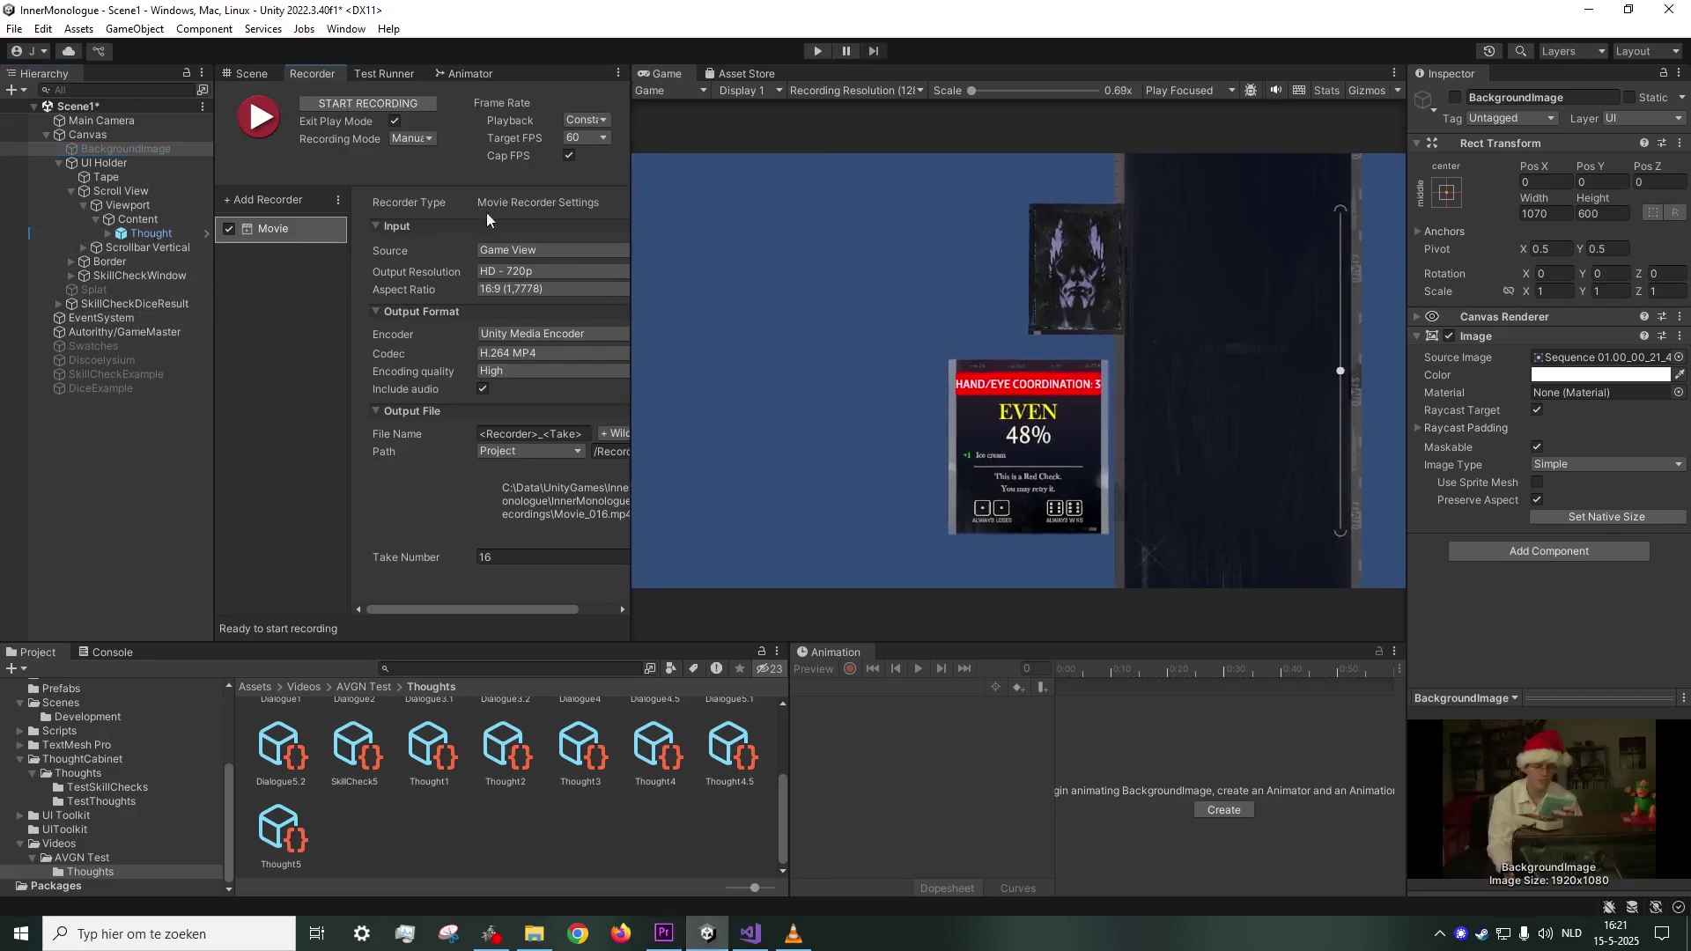
click(238, 70)
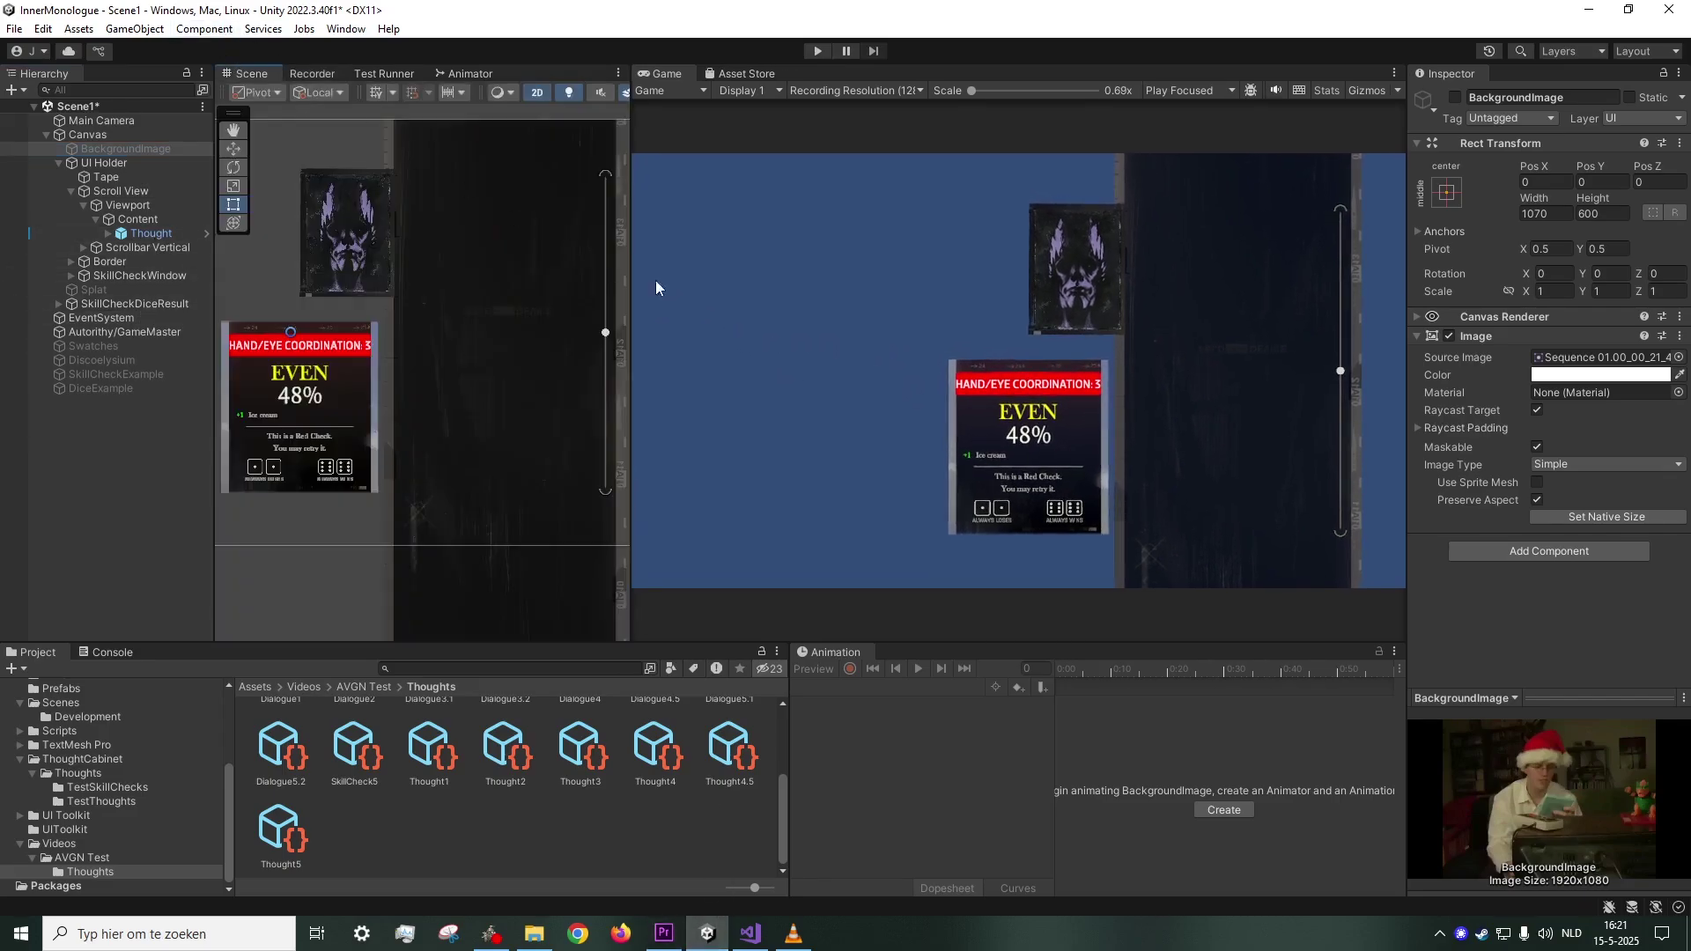
click(235, 147)
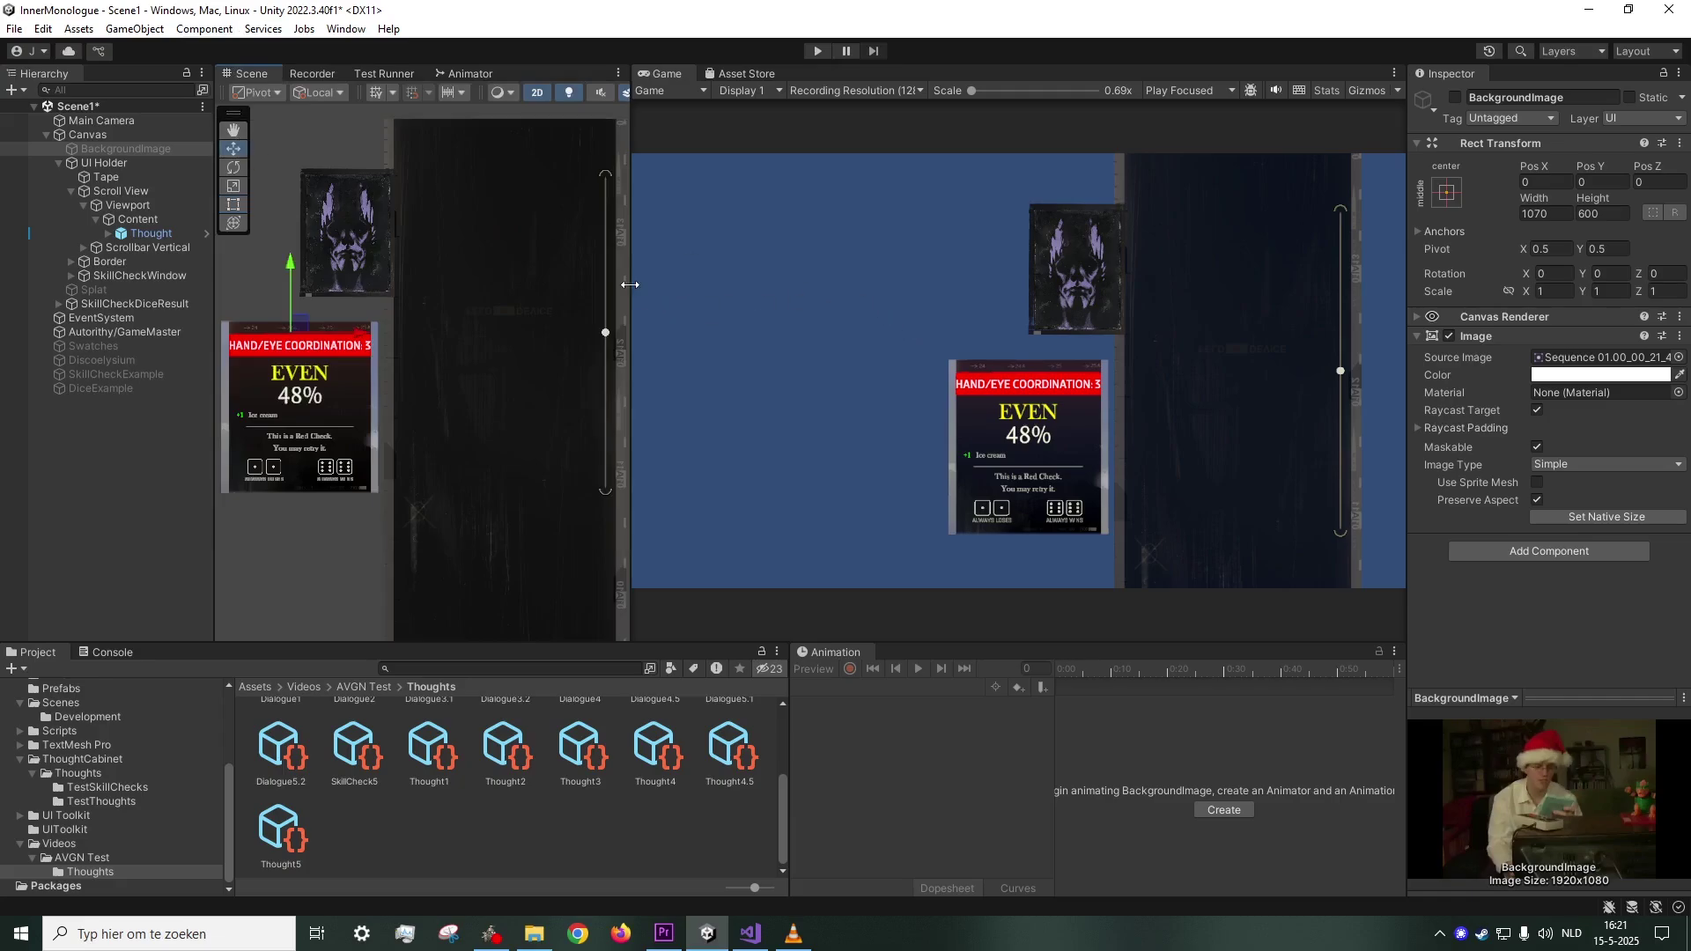
mouse_move(630, 285)
mouse_down()
mouse_move(648, 283)
mouse_move(597, 287)
mouse_move(635, 296)
mouse_up()
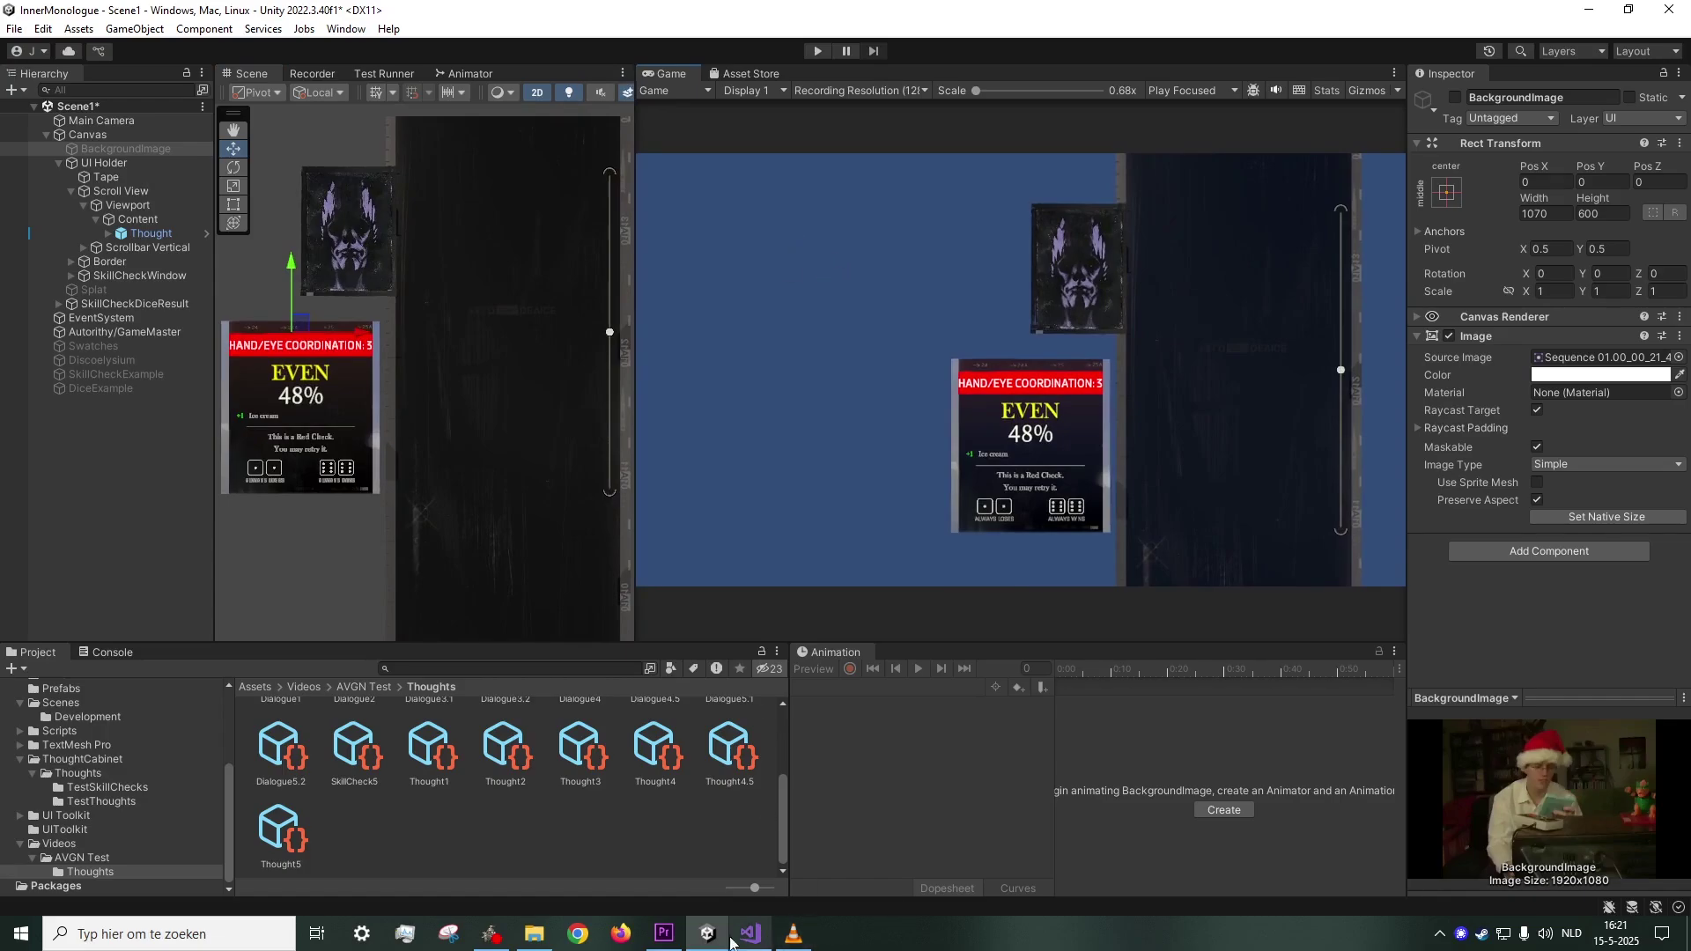
click(665, 933)
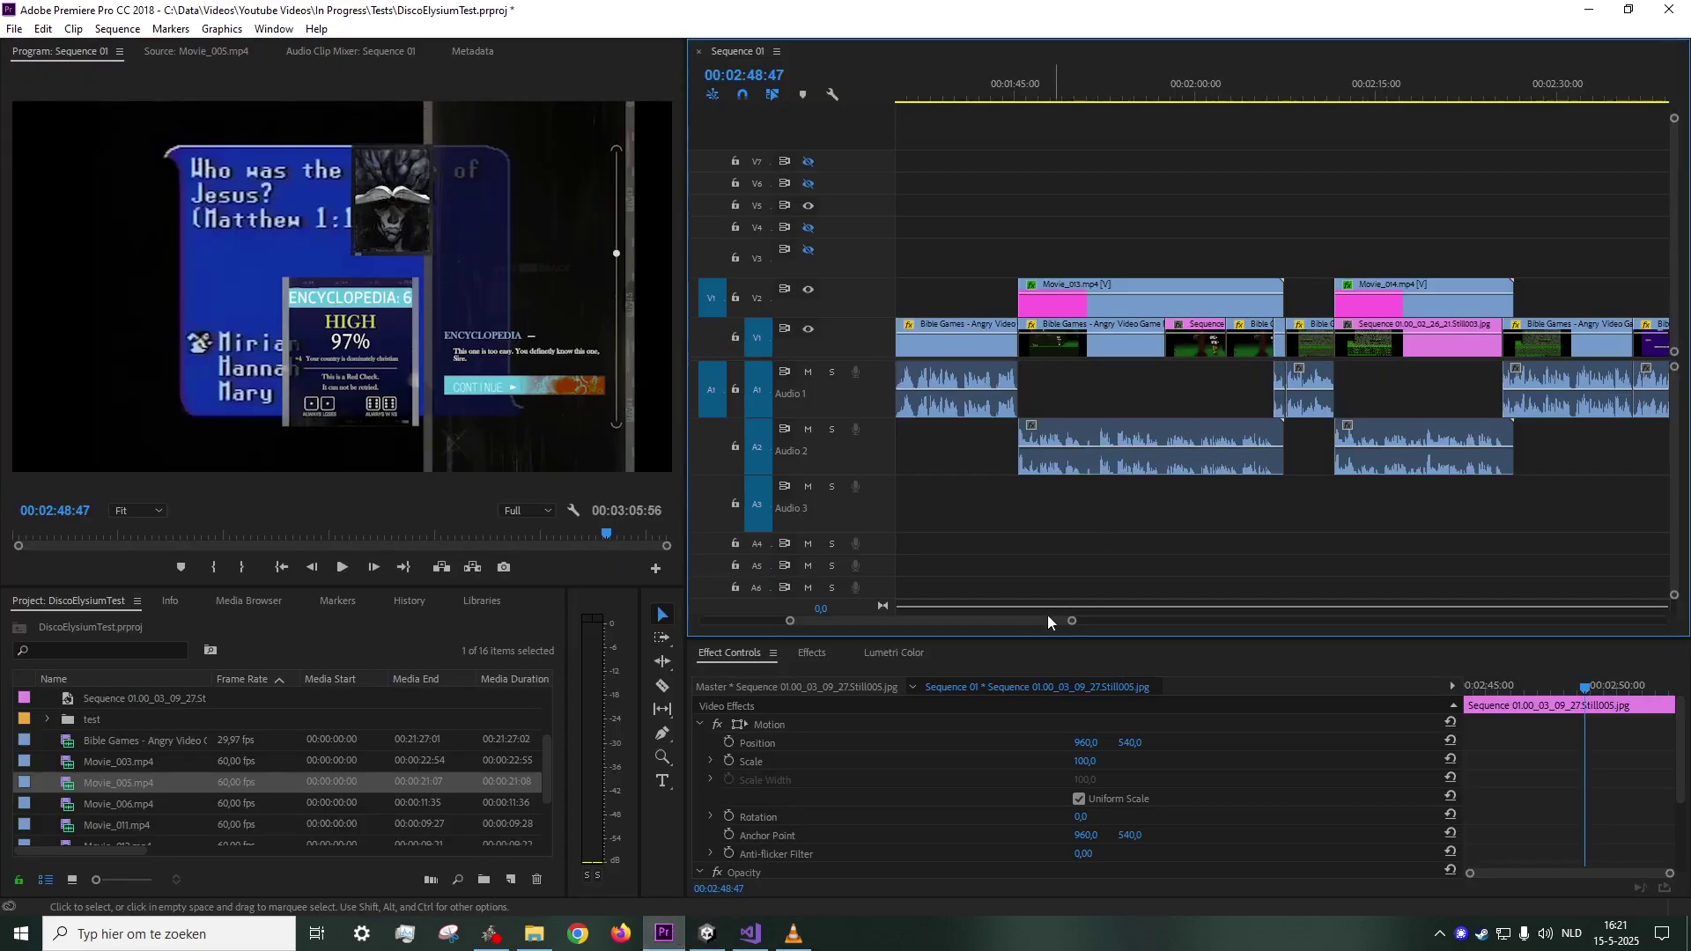
mouse_move(1048, 617)
mouse_down()
mouse_move(905, 616)
mouse_move(1049, 621)
mouse_up()
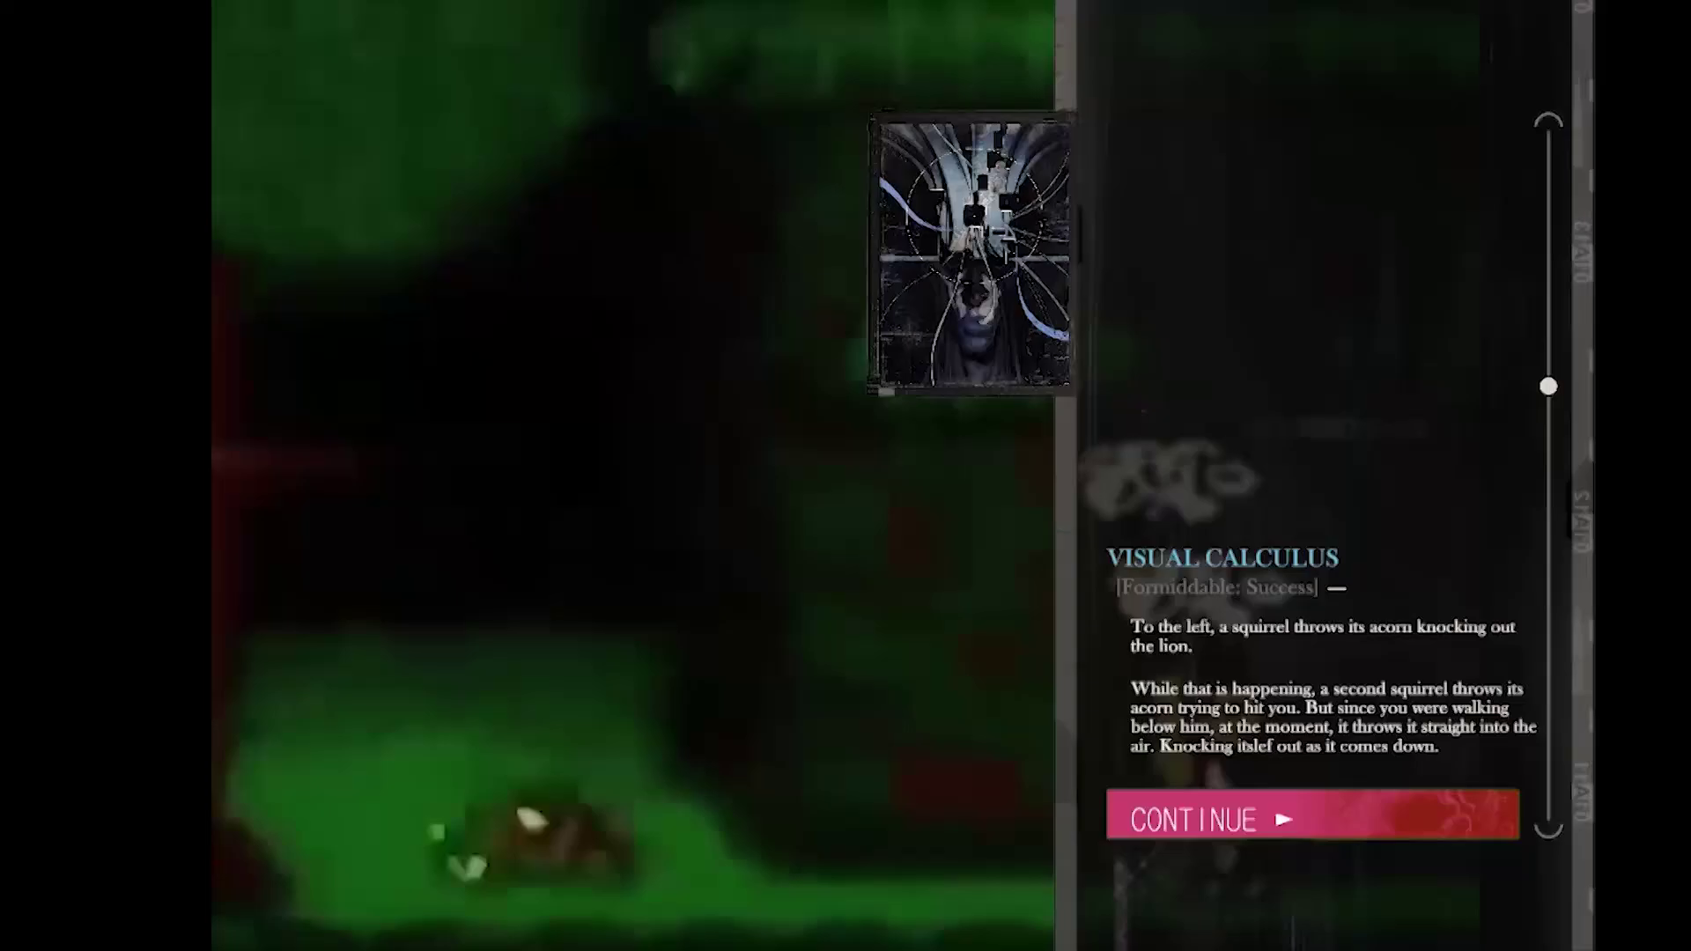
key(1)
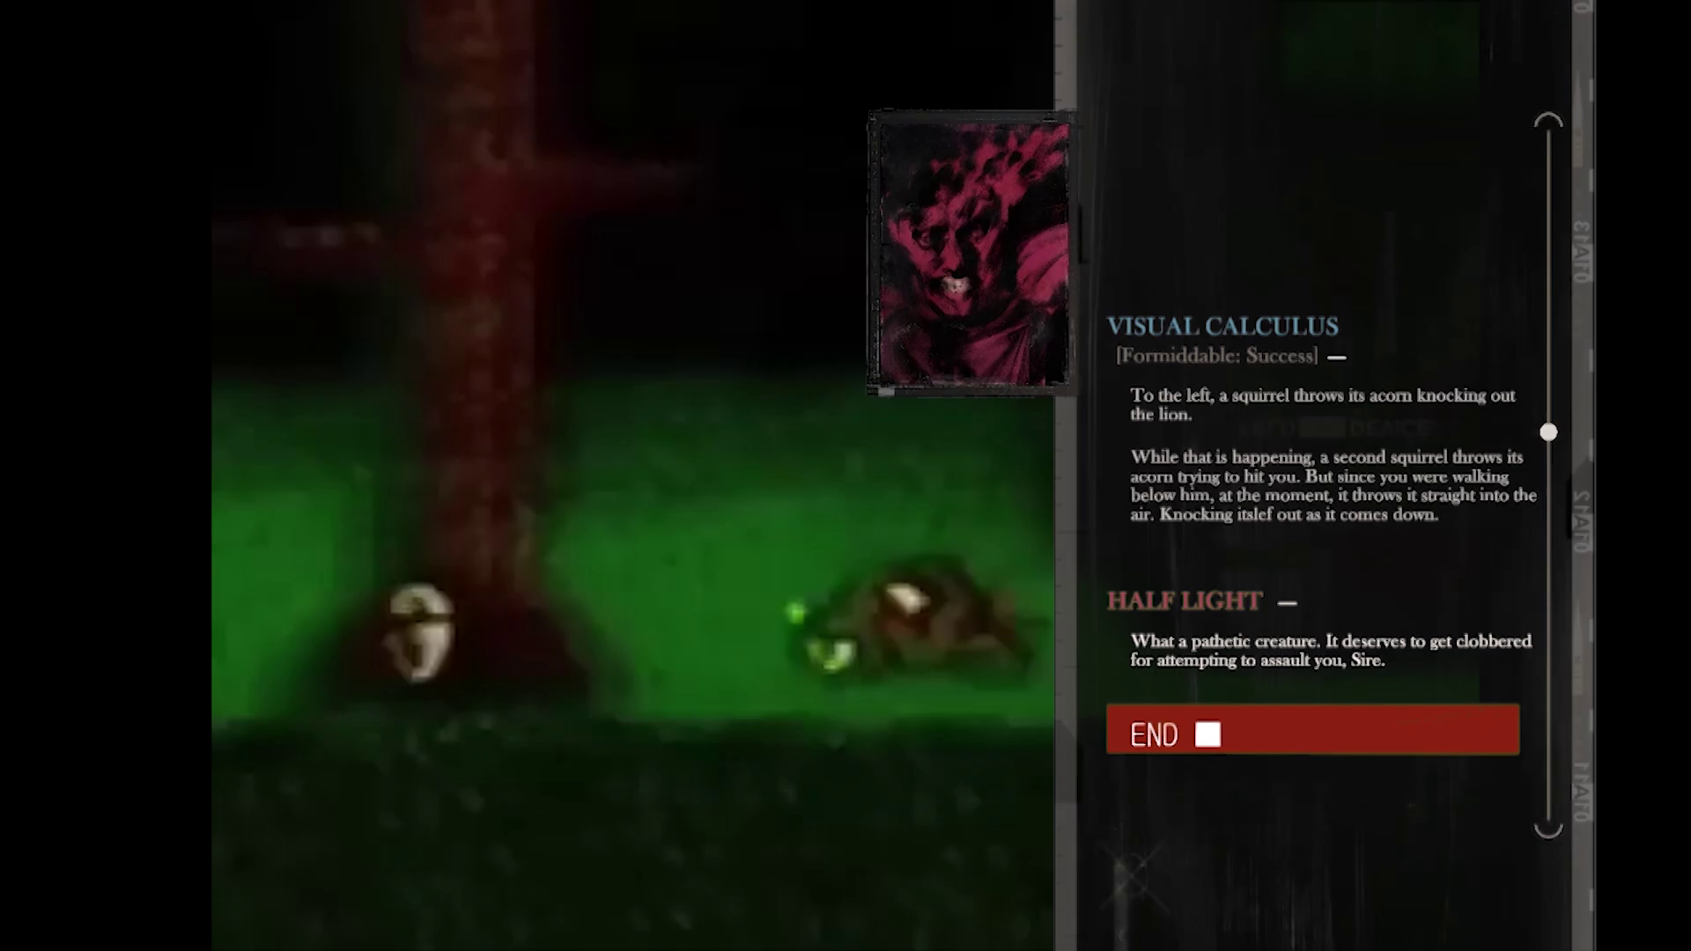
key(1)
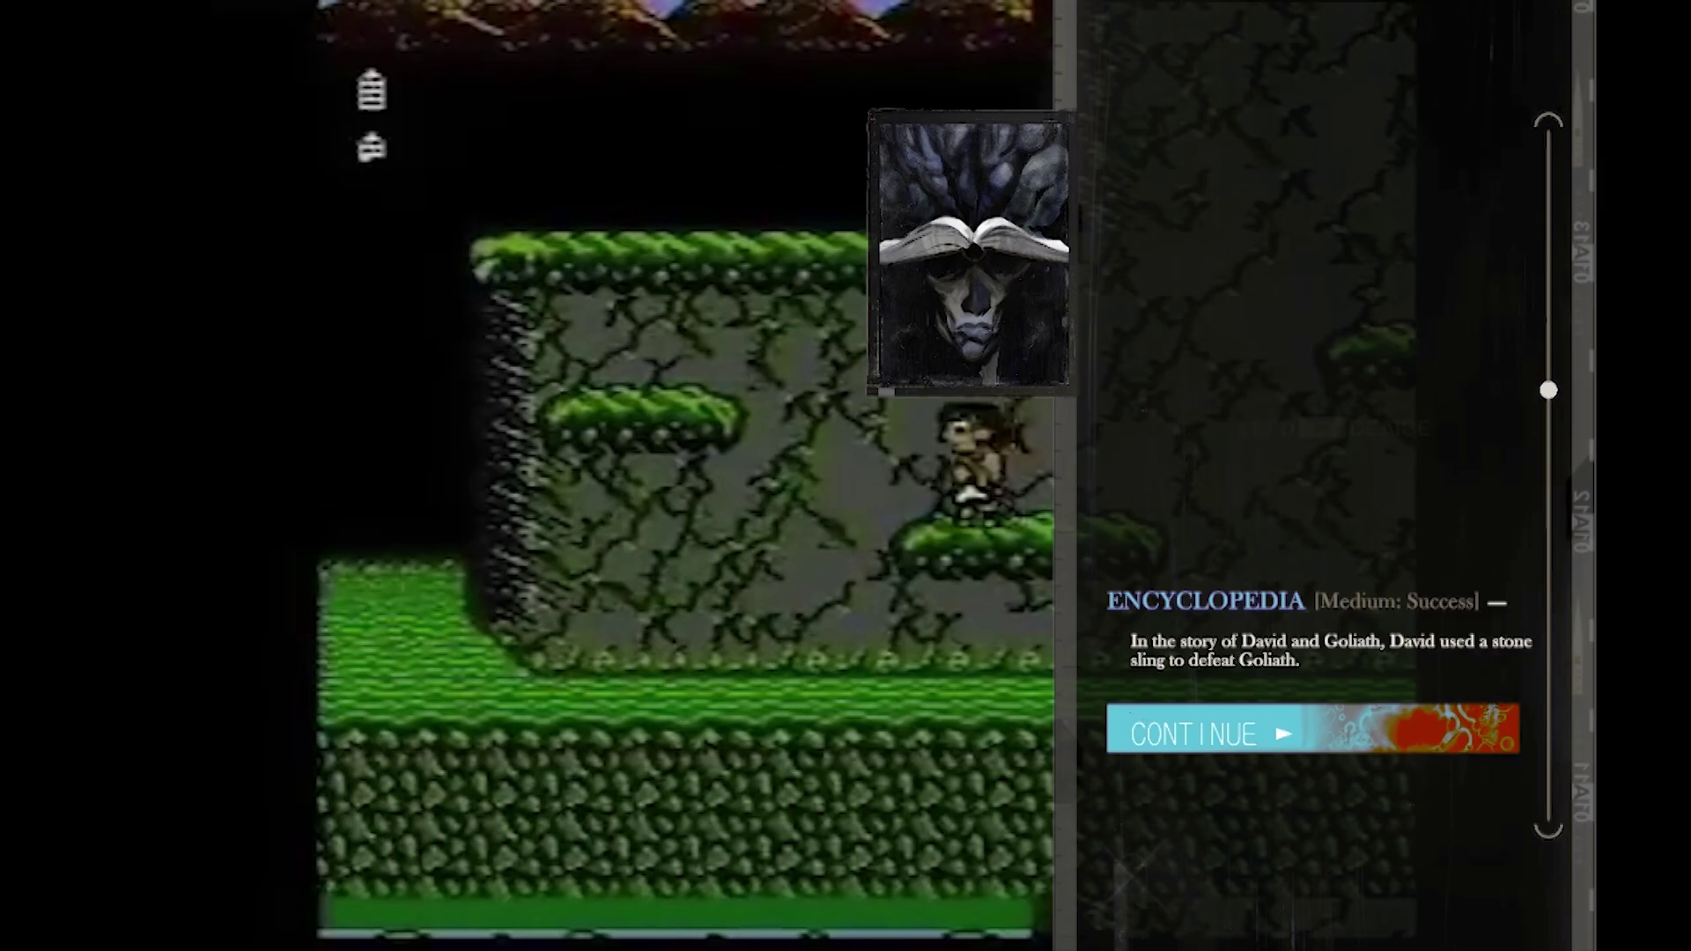
key(Return)
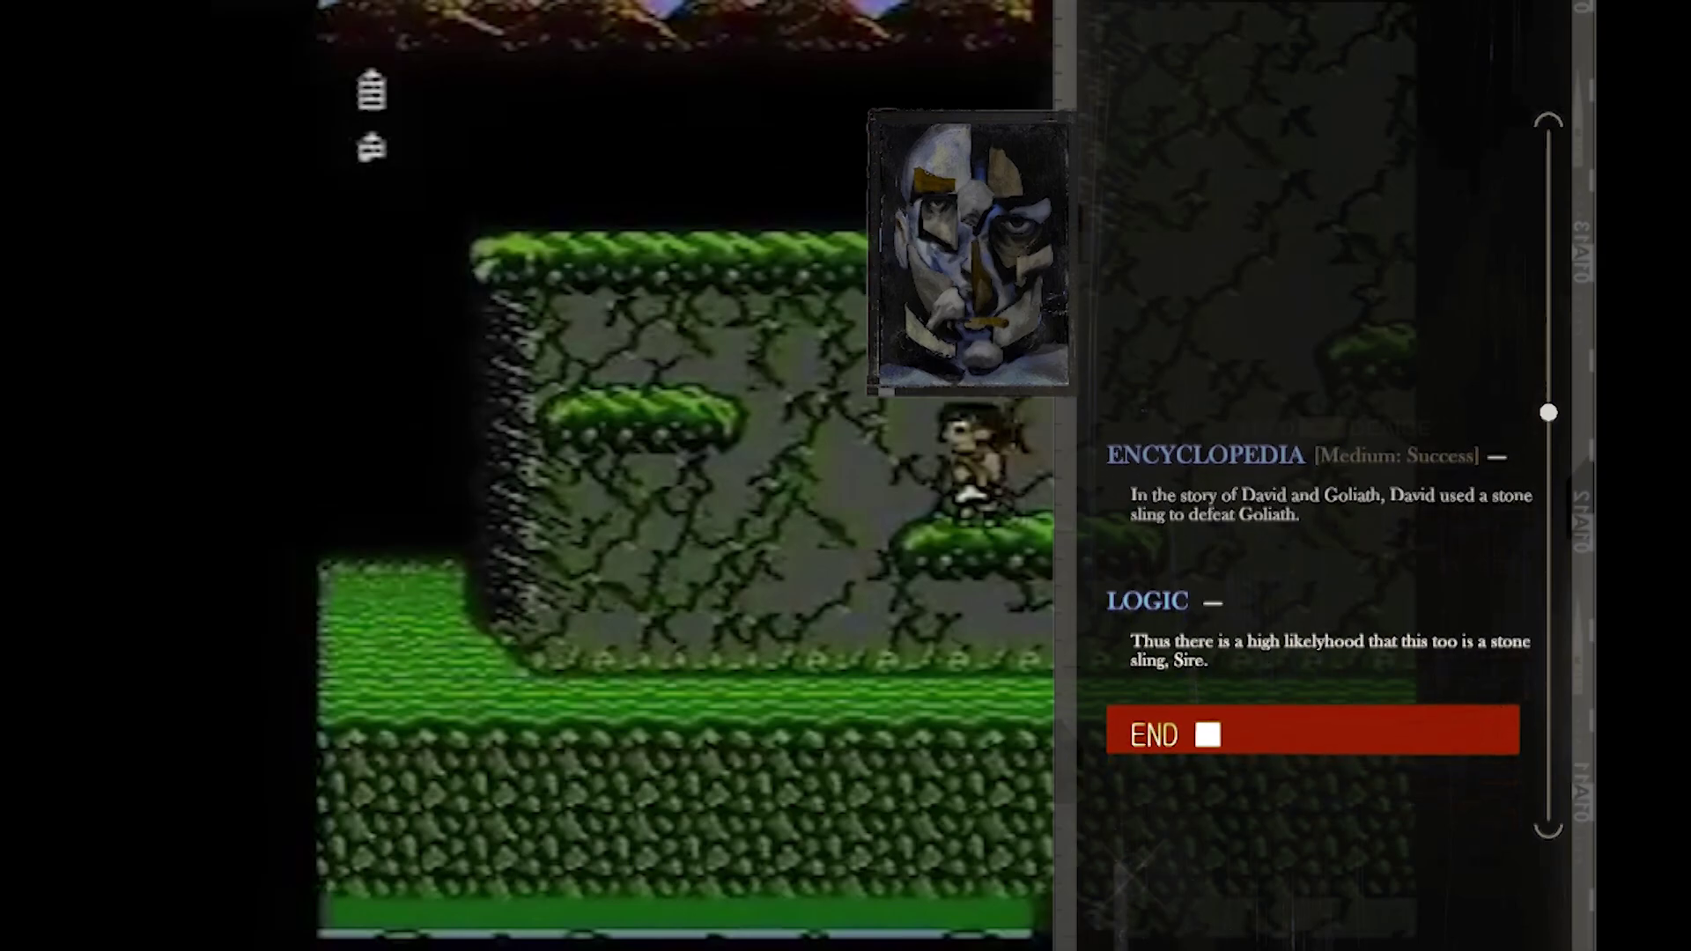